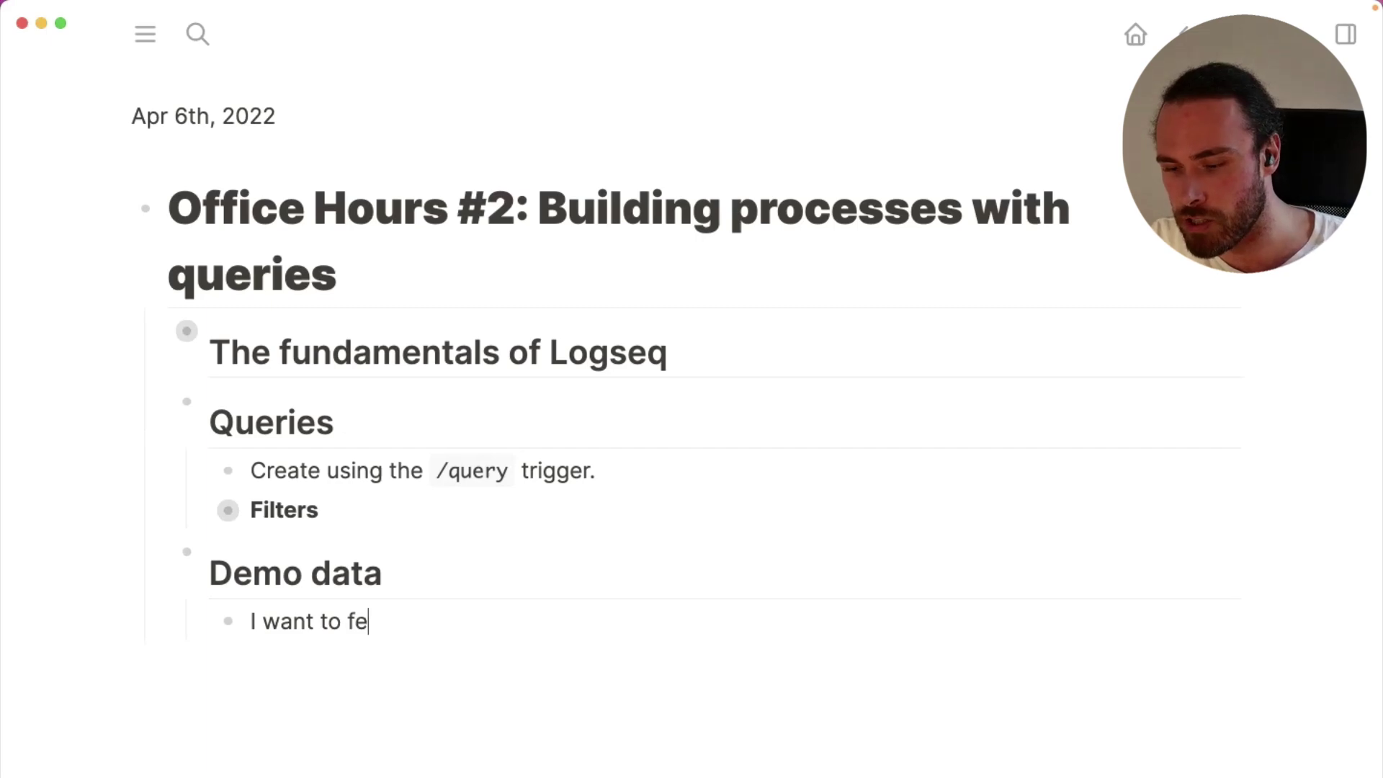
Complete the first block under Demo data to read "I want to fetch all blocks between April 1st and today"
text(locks)
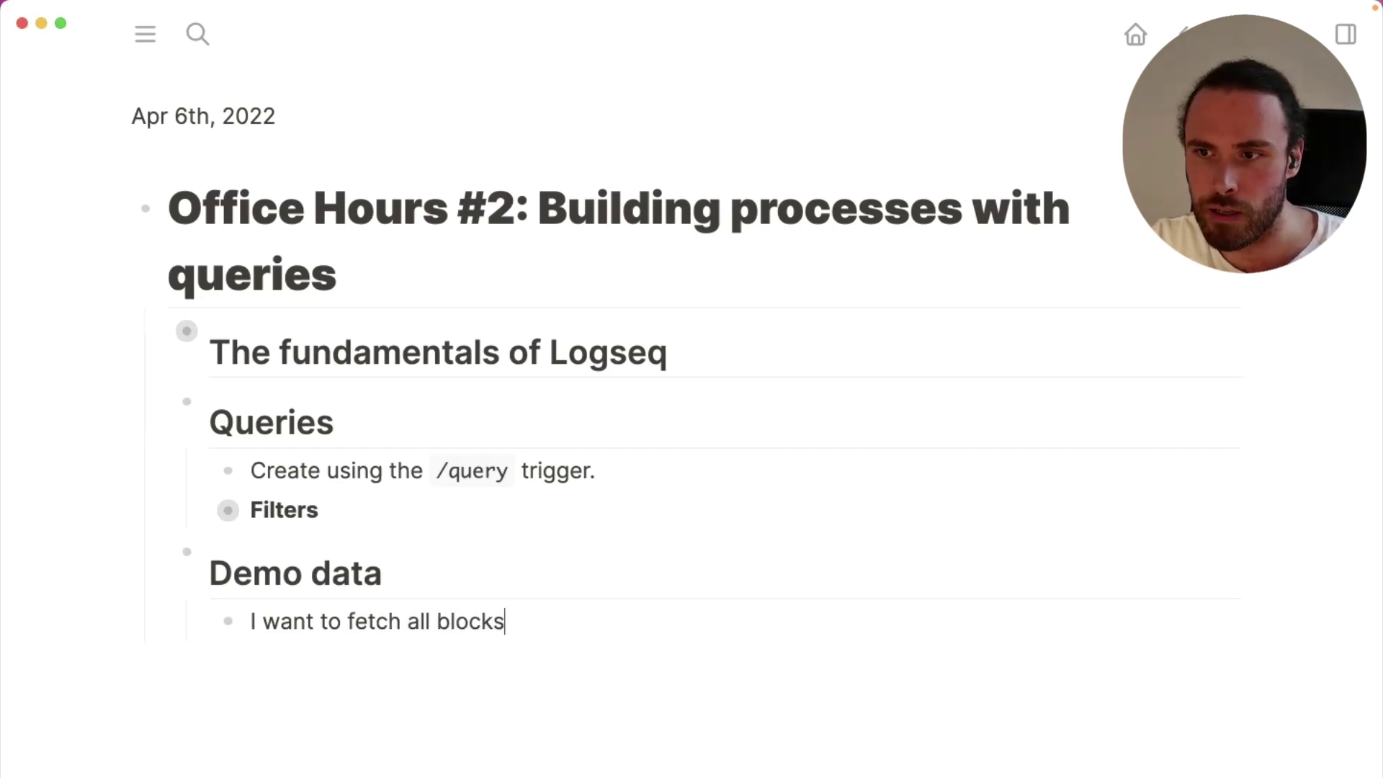
text( between A)
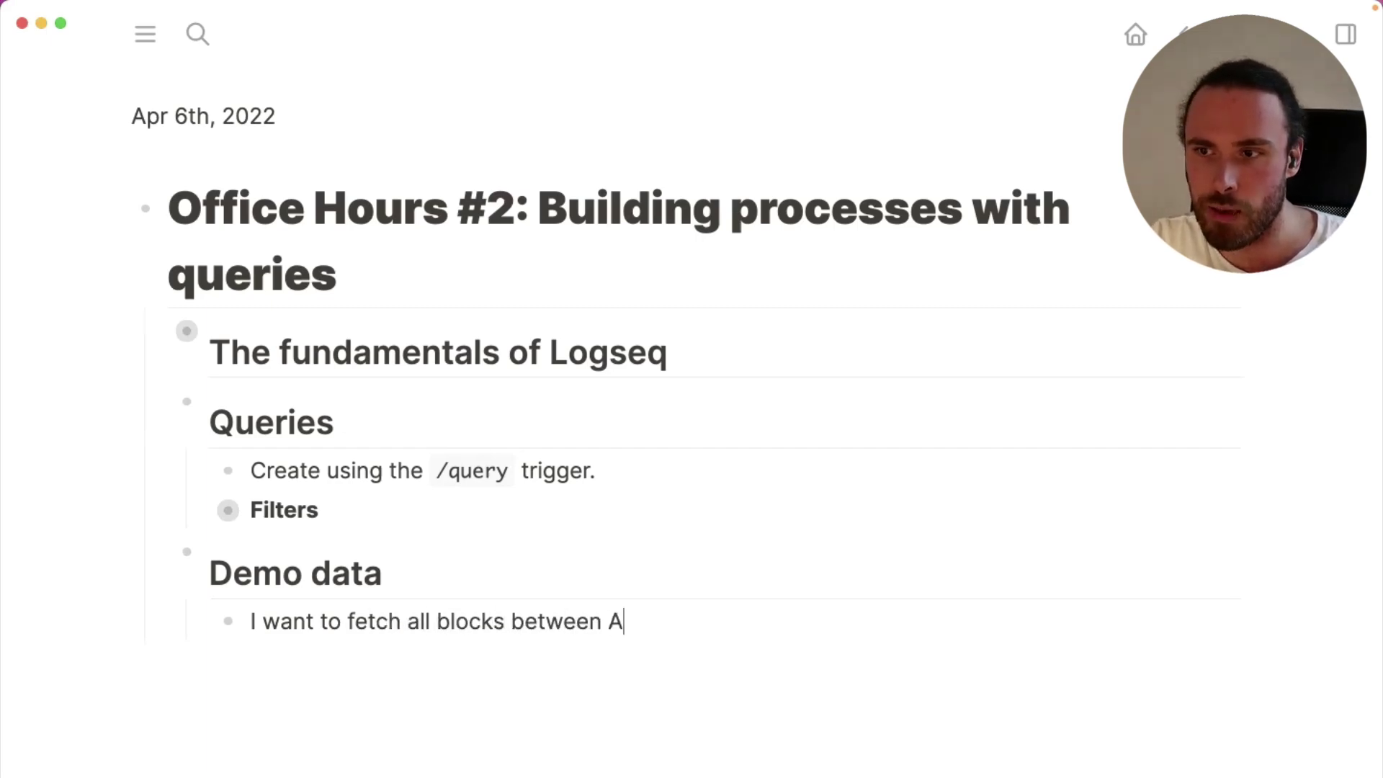
text(pril 1st and today)
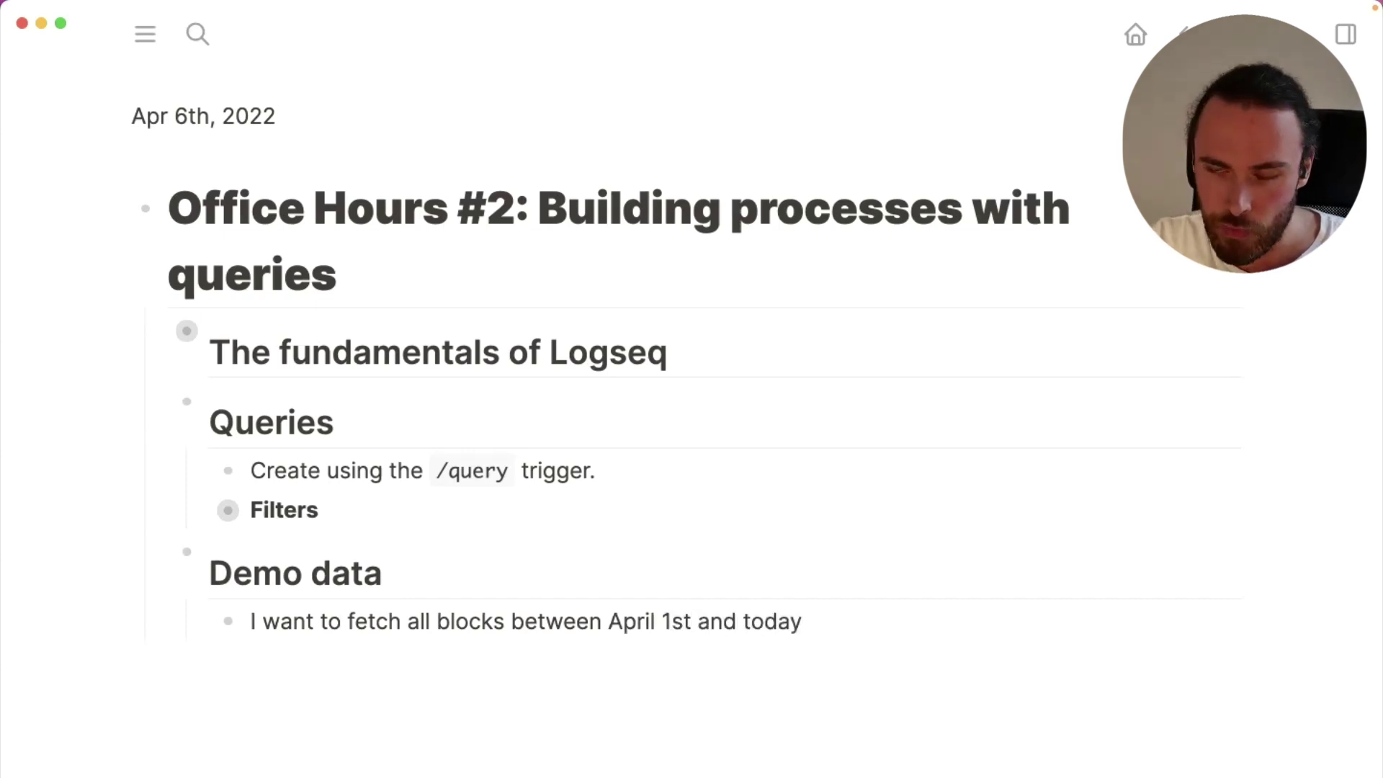
key(Return)
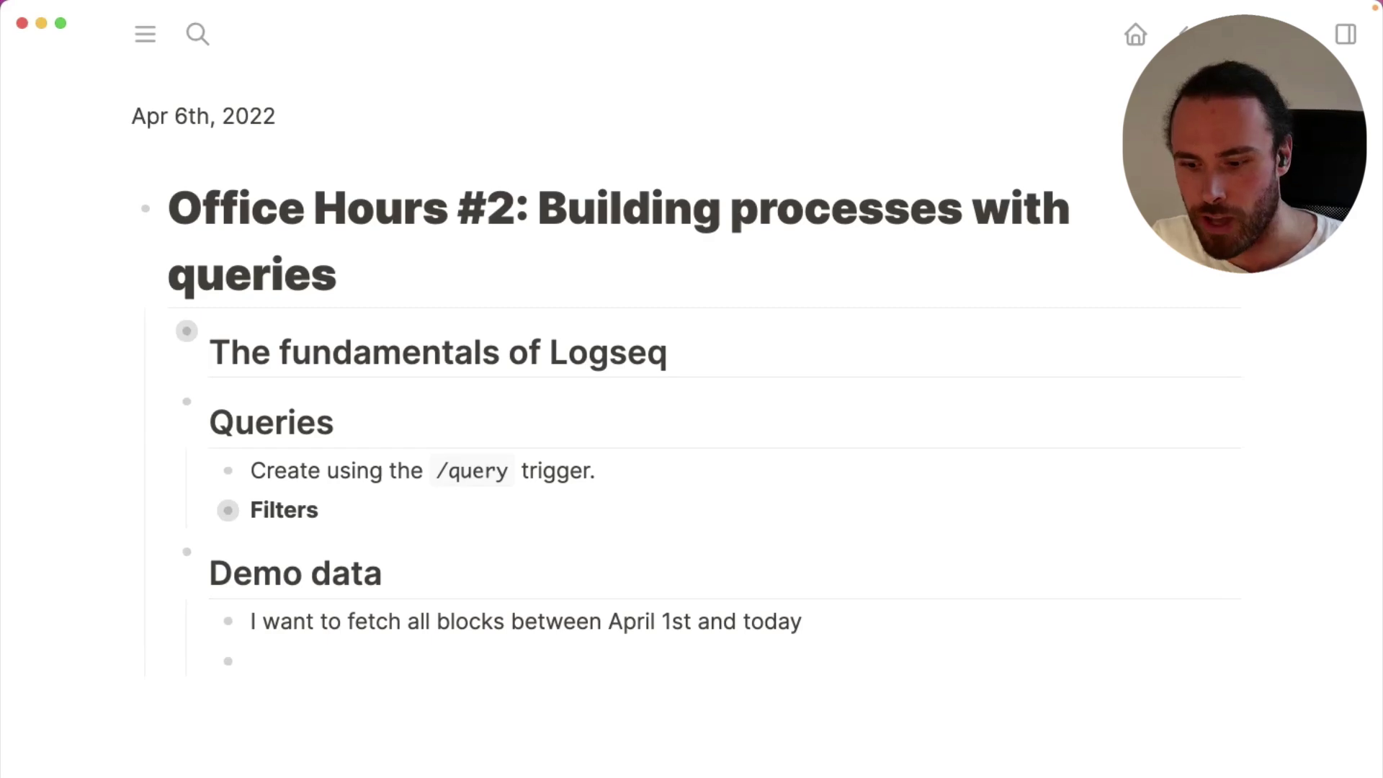
Add a second block under Demo data reading "I want to fetch all journal entries"
text(I want)
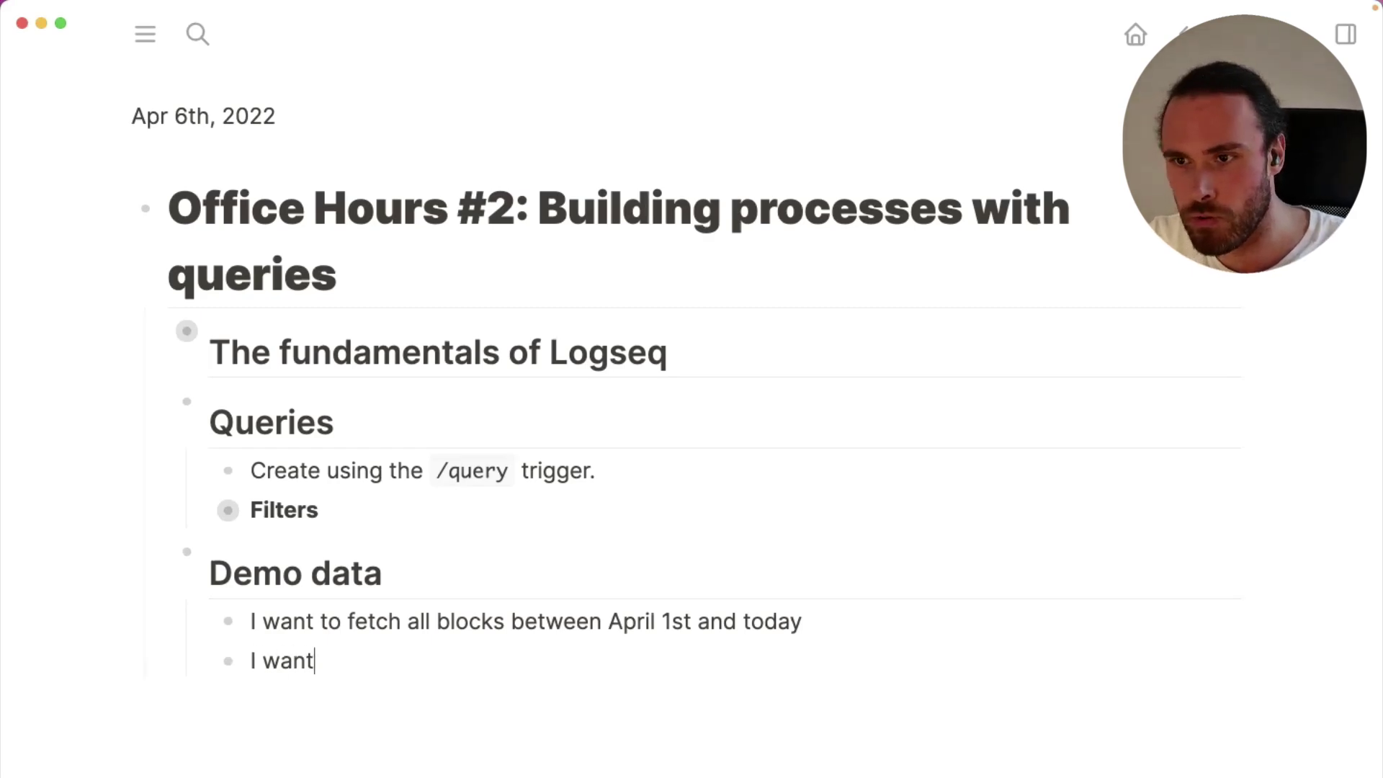
text( to fetch all hj)
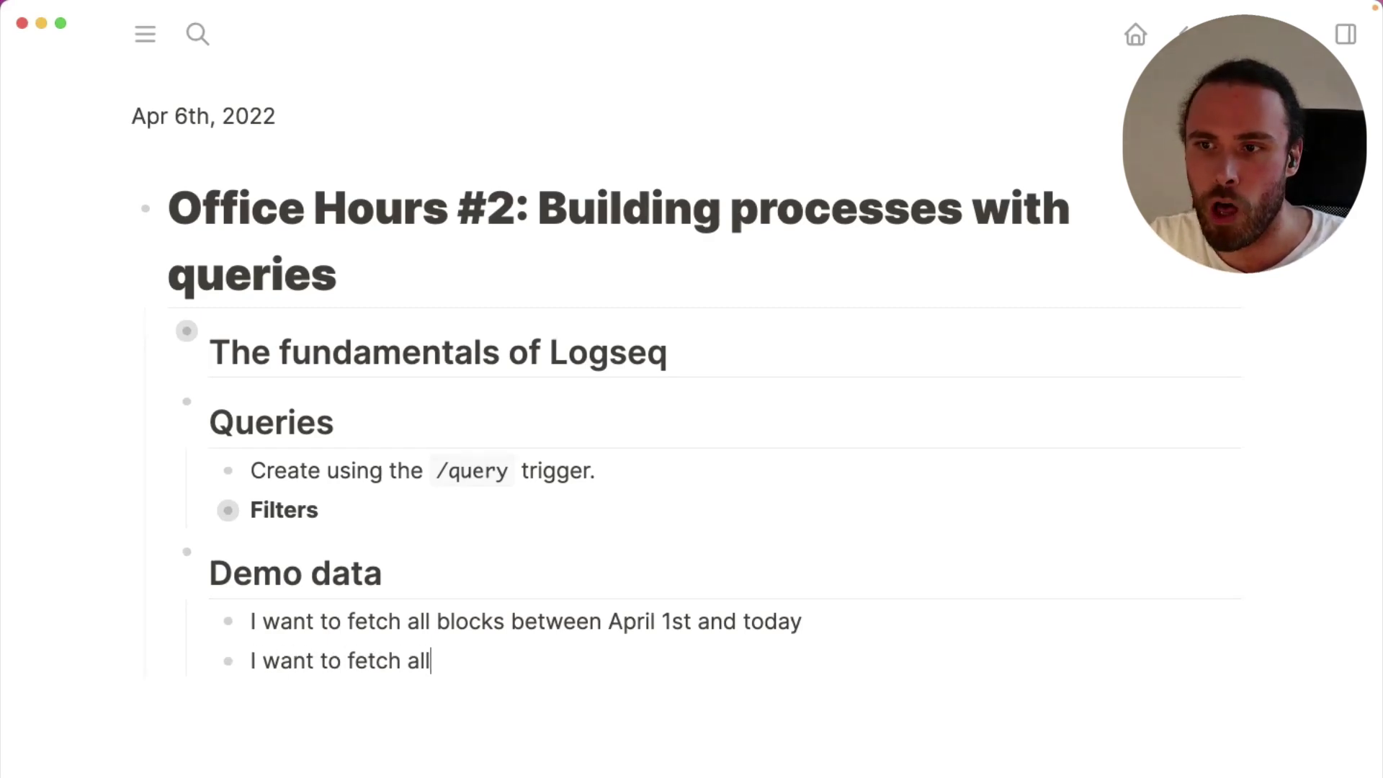
key(BackSpace)
key(BackSpace)
text(journal)
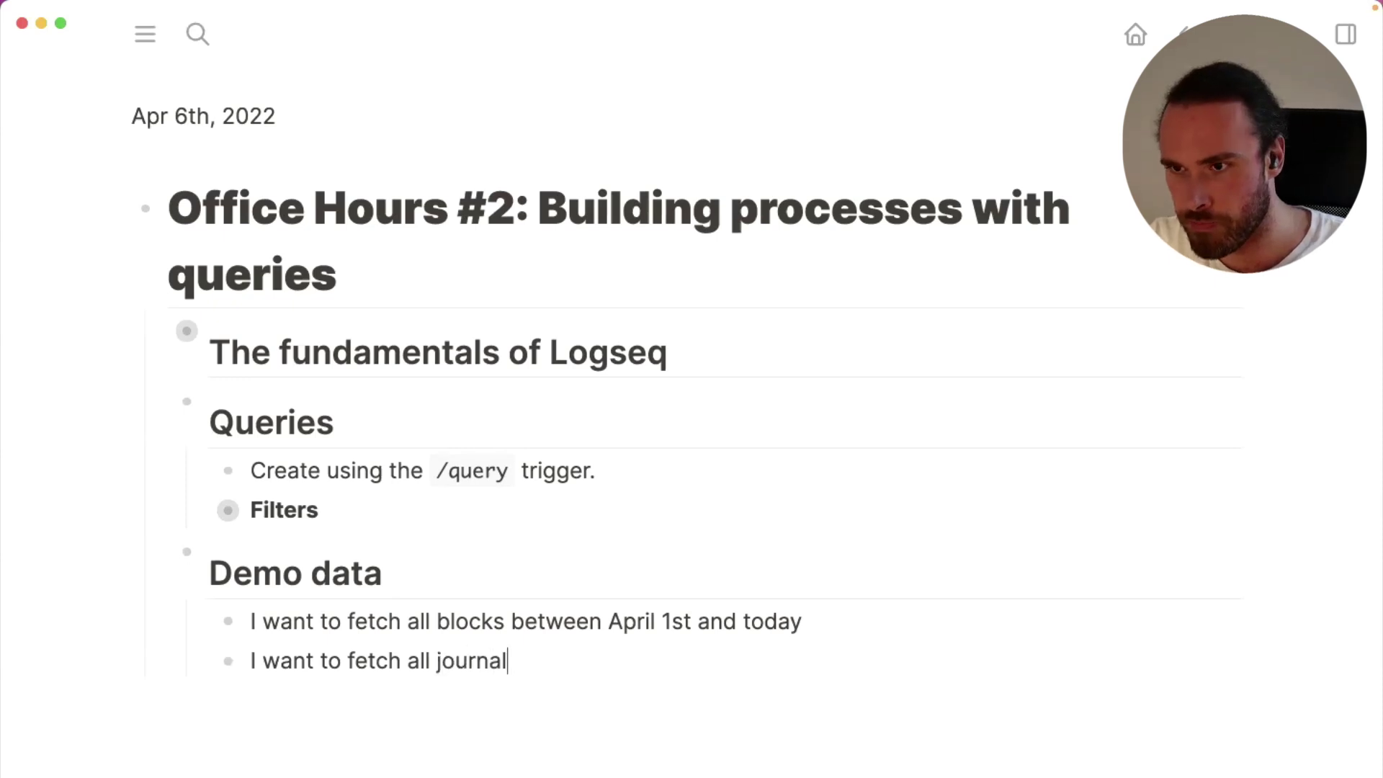
text( entries)
key(Return)
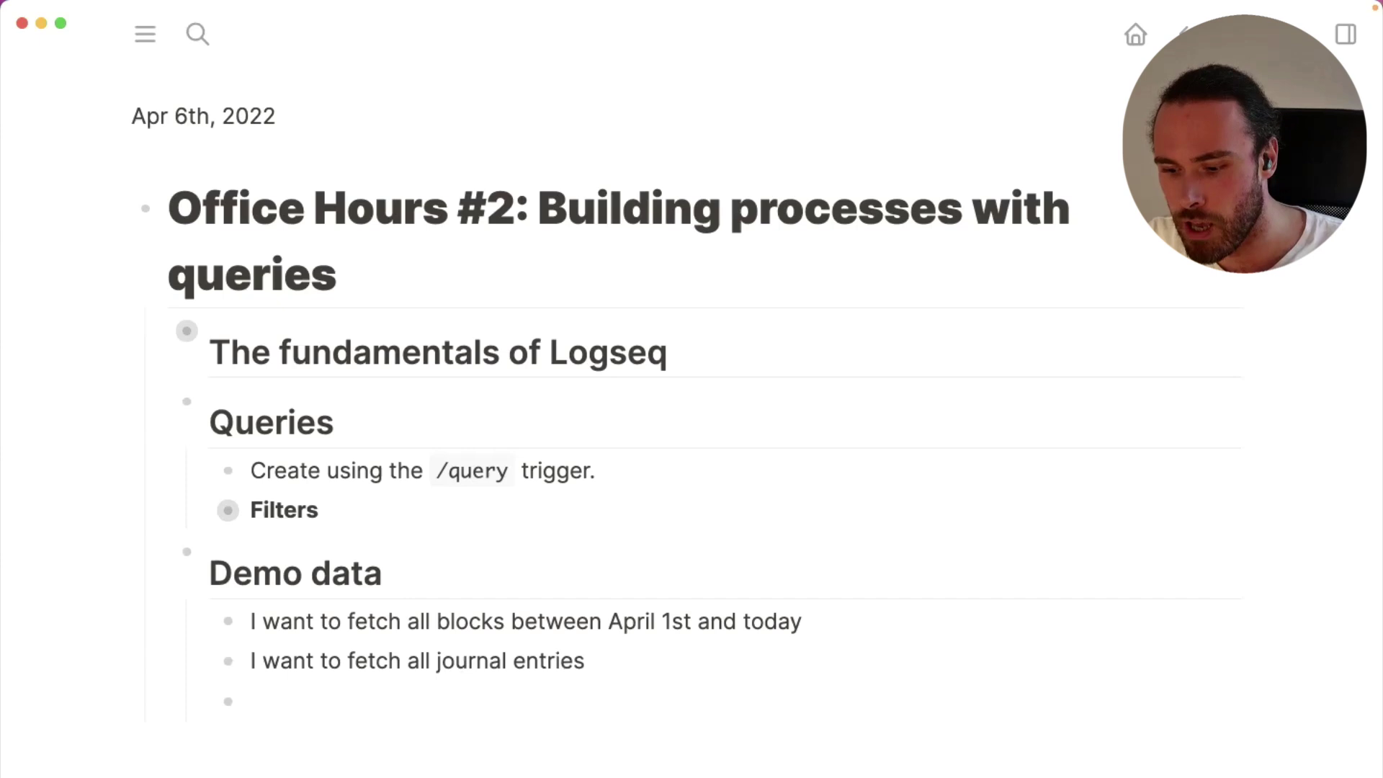
Add a third block under Demo data reading "Fetch all morning journal entries", with the word "morning" in bold
text(Fetch all)
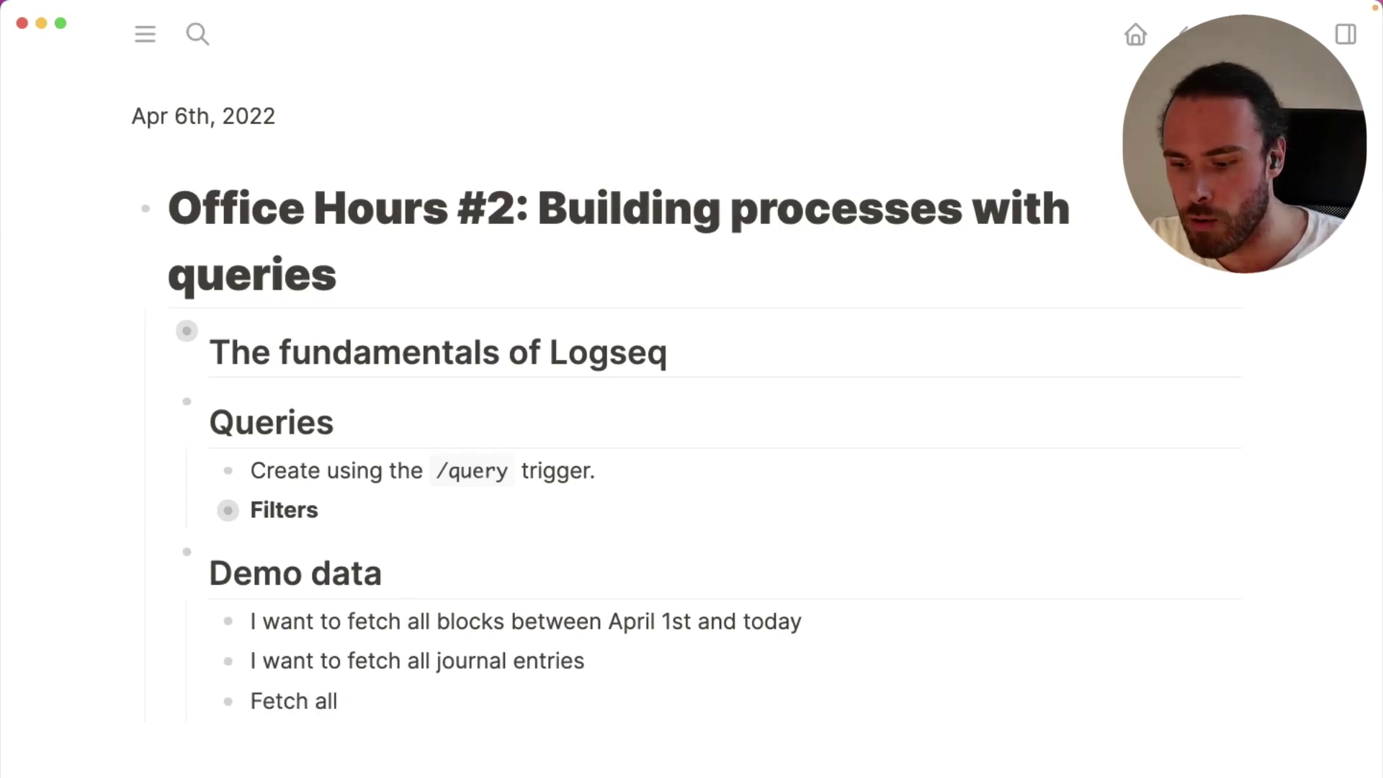
key(super+b)
text(morning**)
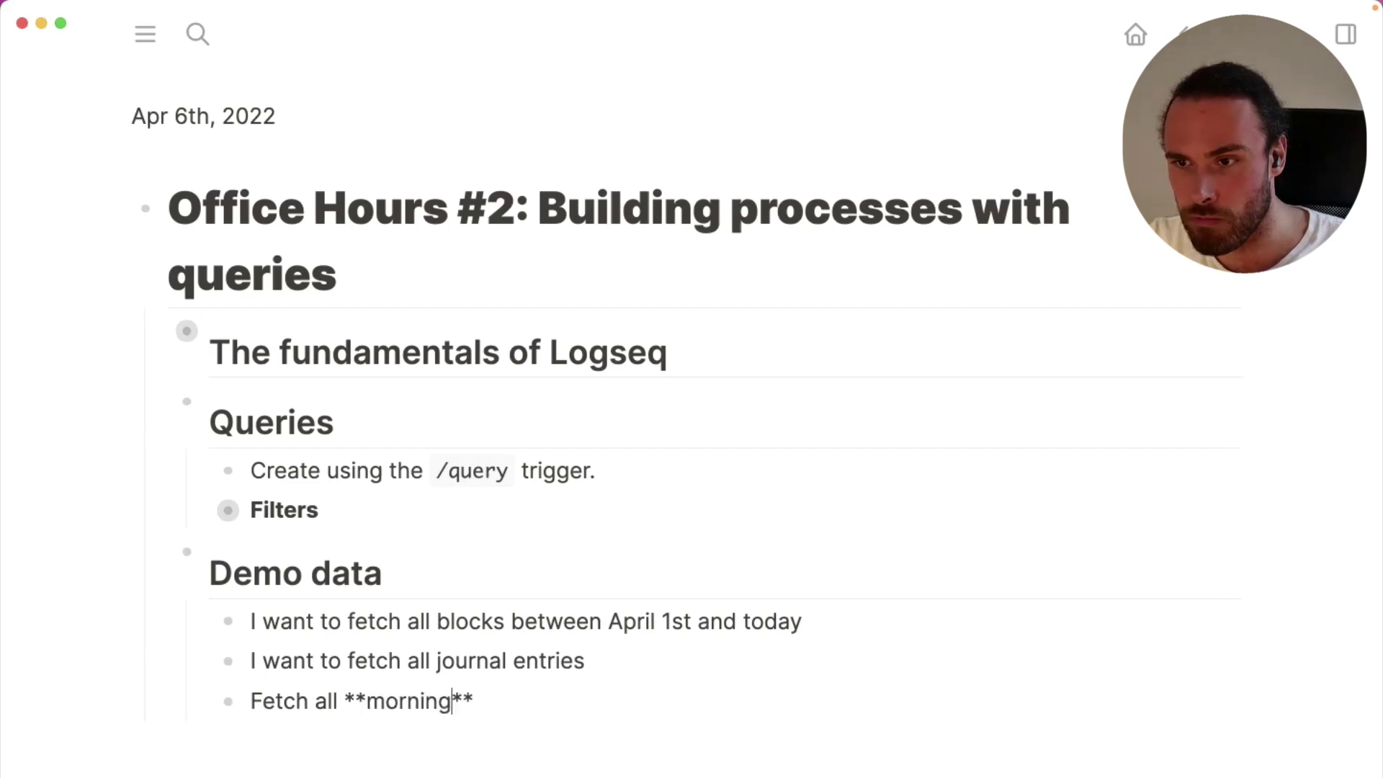
key(Right)
key(Right)
text(journ)
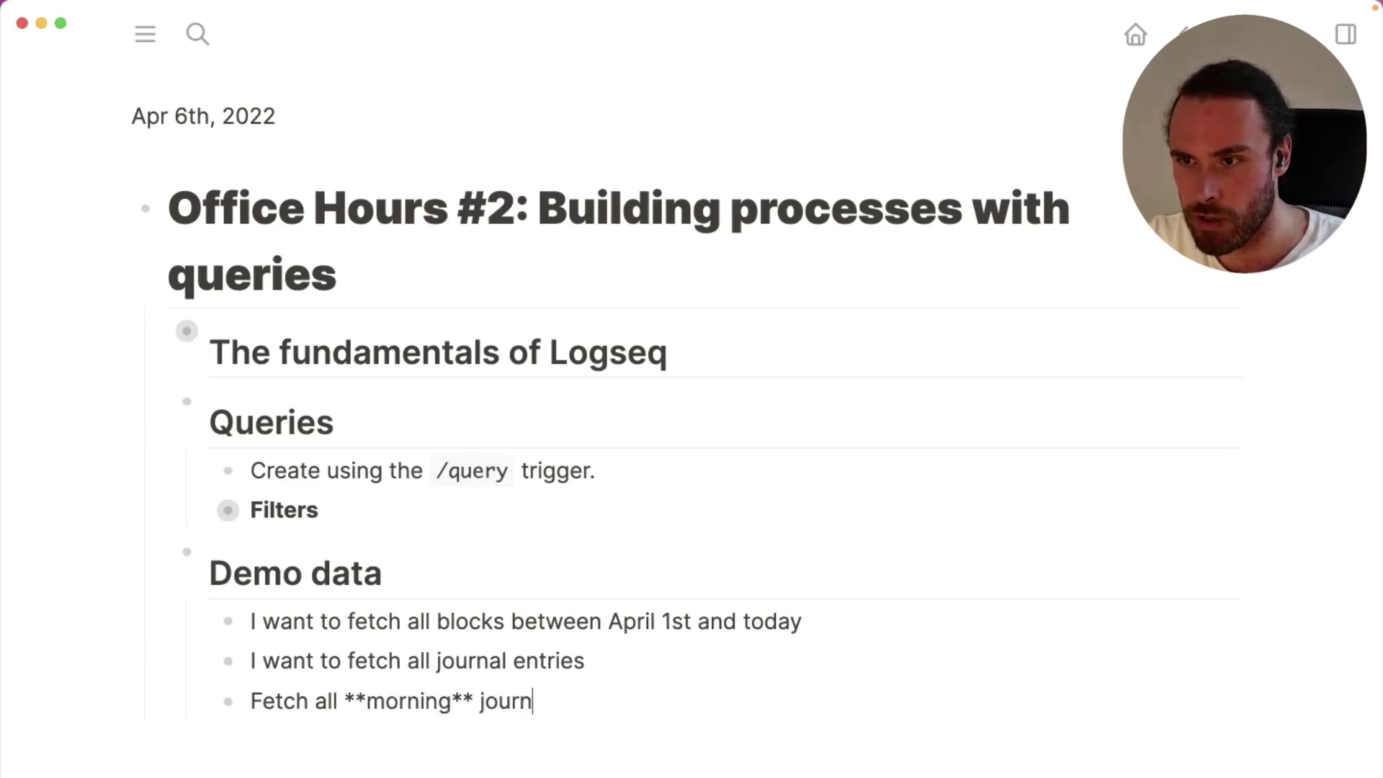
text(al entries)
key(Return)
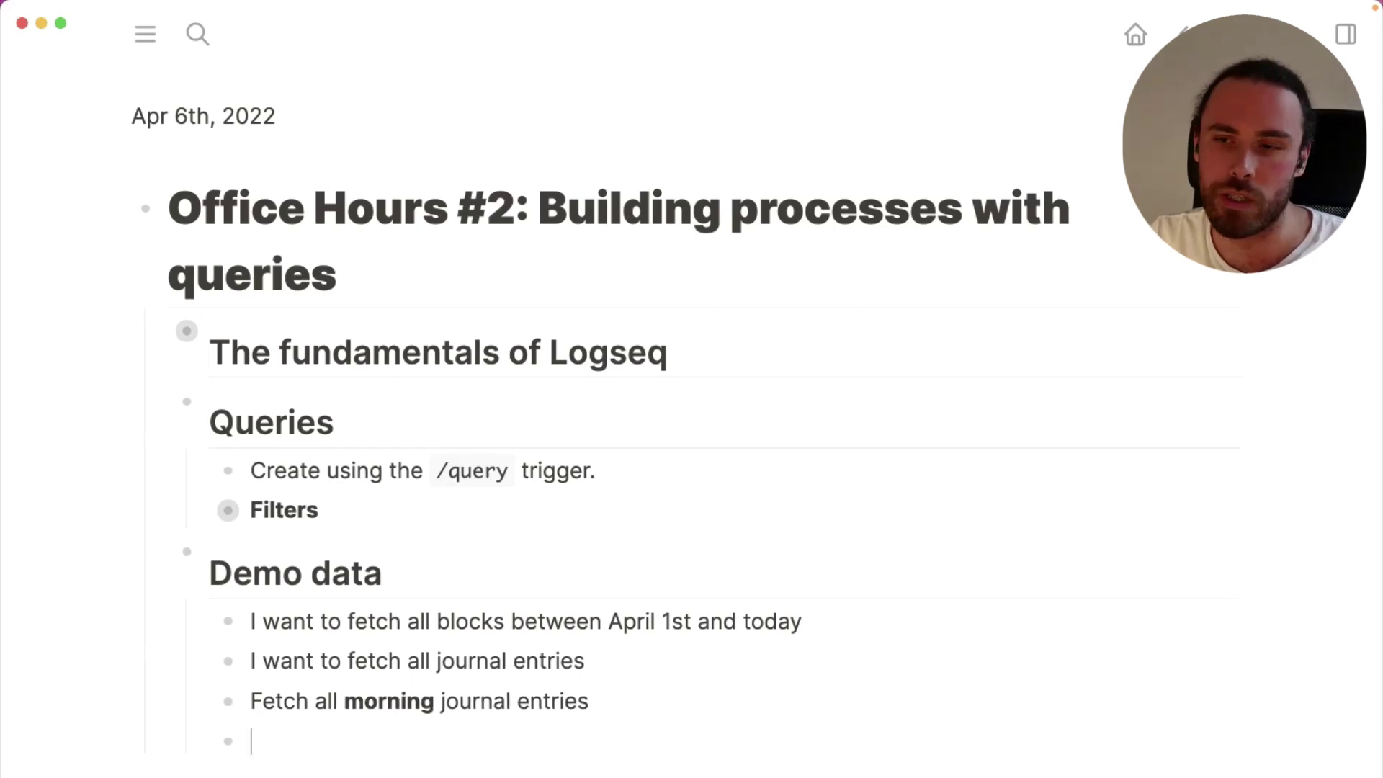
key(BackSpace)
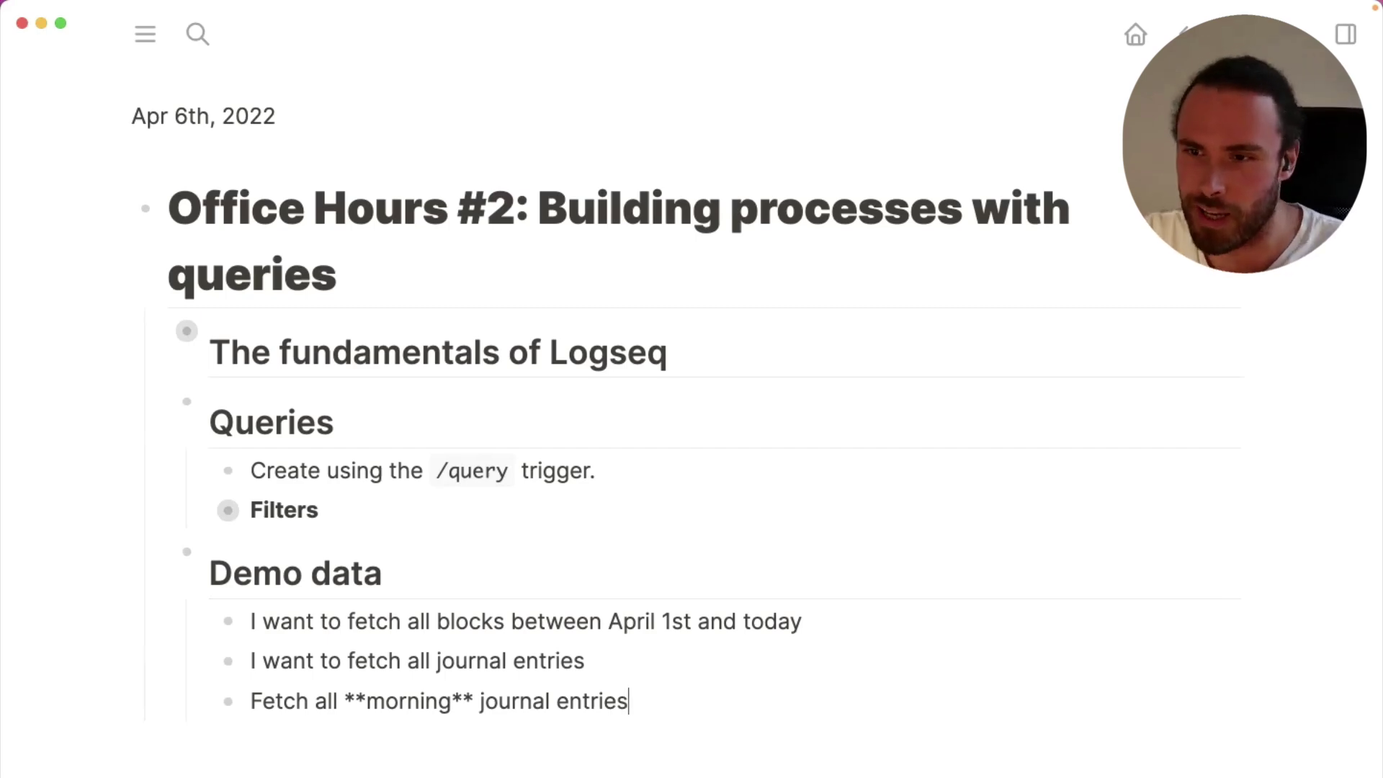
click(60, 635)
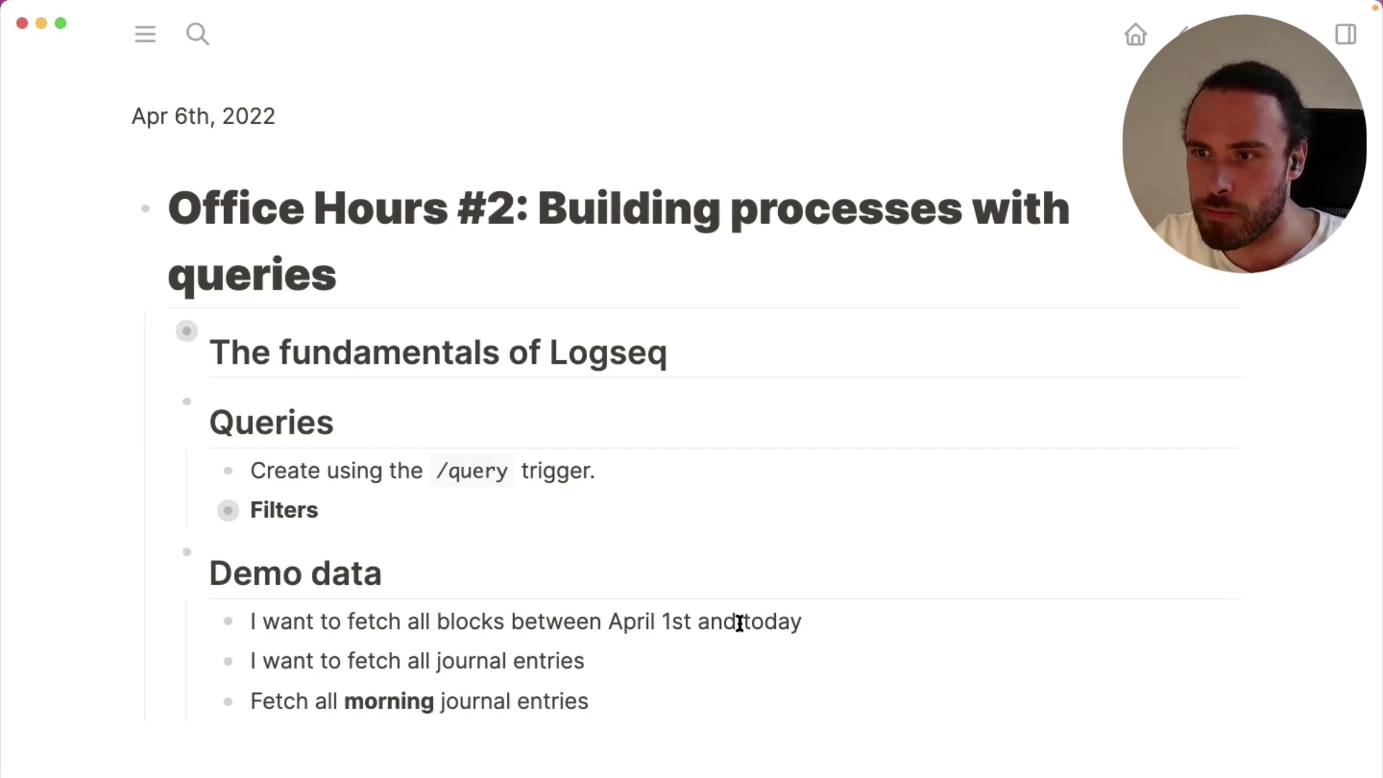
Insert an empty query in a new block nested under "I want to fetch all blocks between April 1st and today"
click(833, 615)
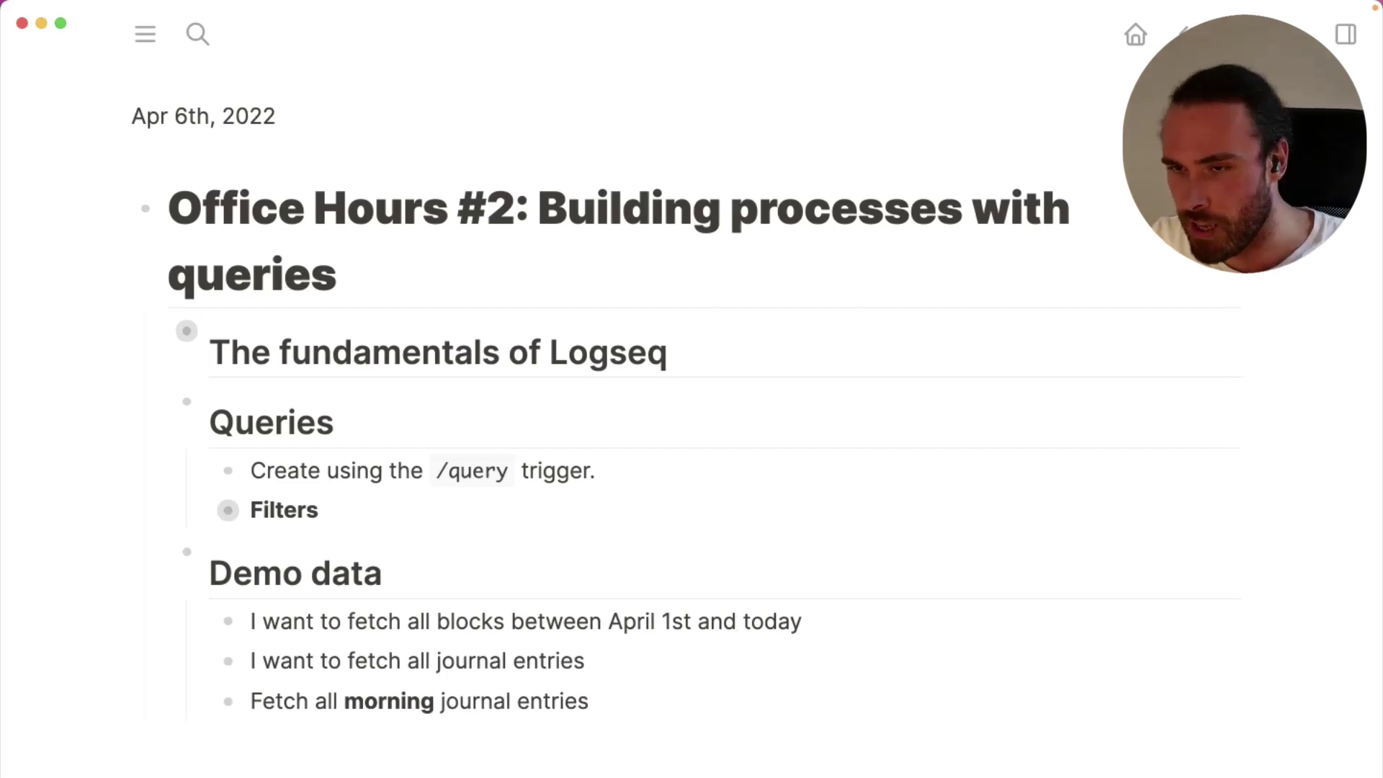
key(Return)
key(Tab)
text(/query)
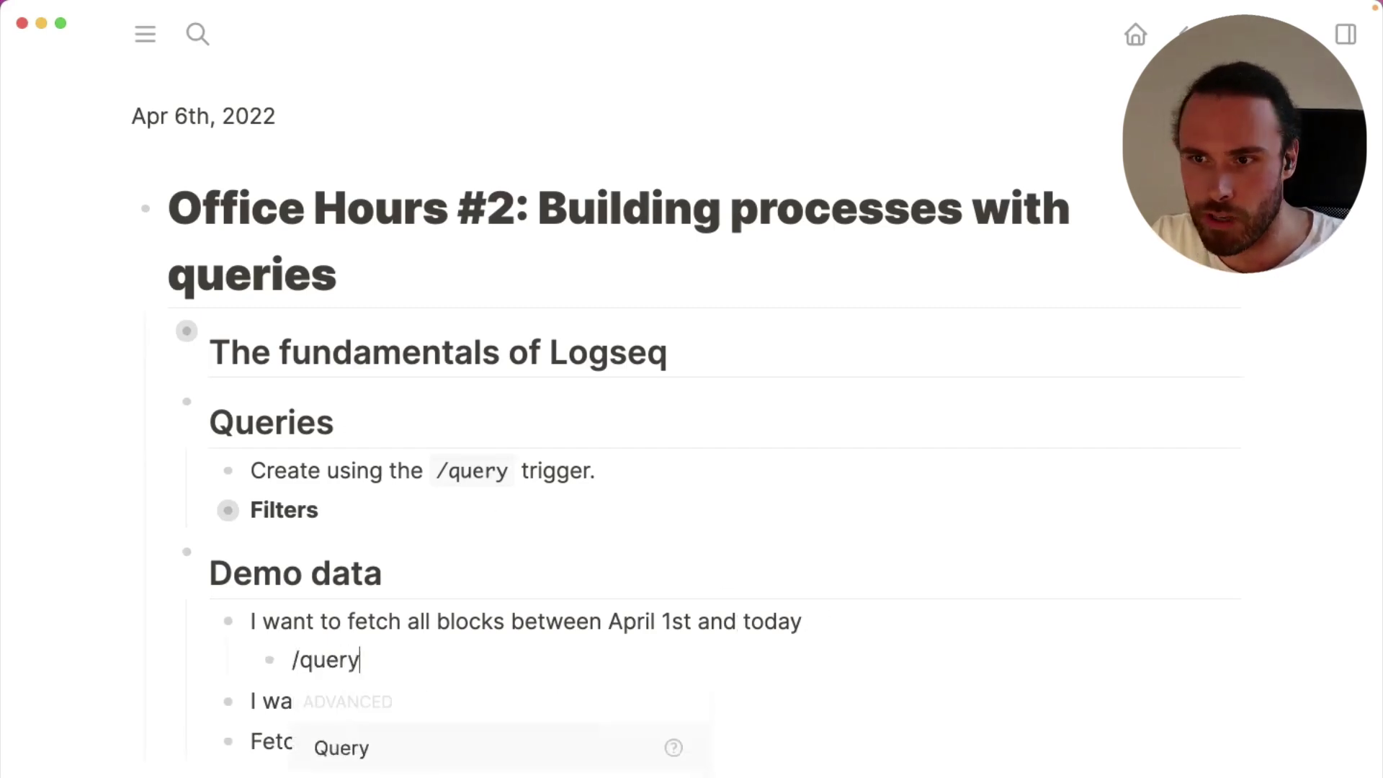
key(Return)
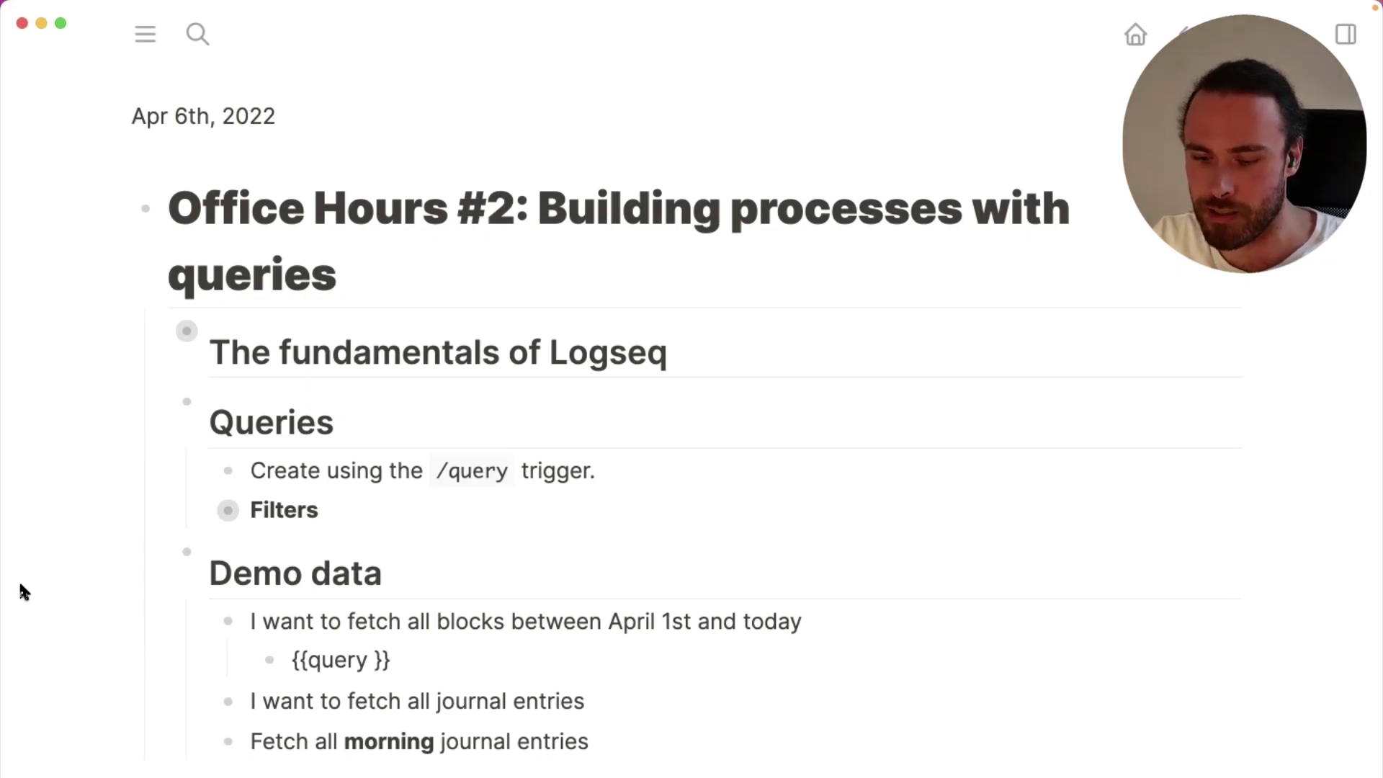
Consult the between filter syntax in the Logseq docs in the browser, and add an empty (between ) filter to the query in Logseq
key(super+Tab)
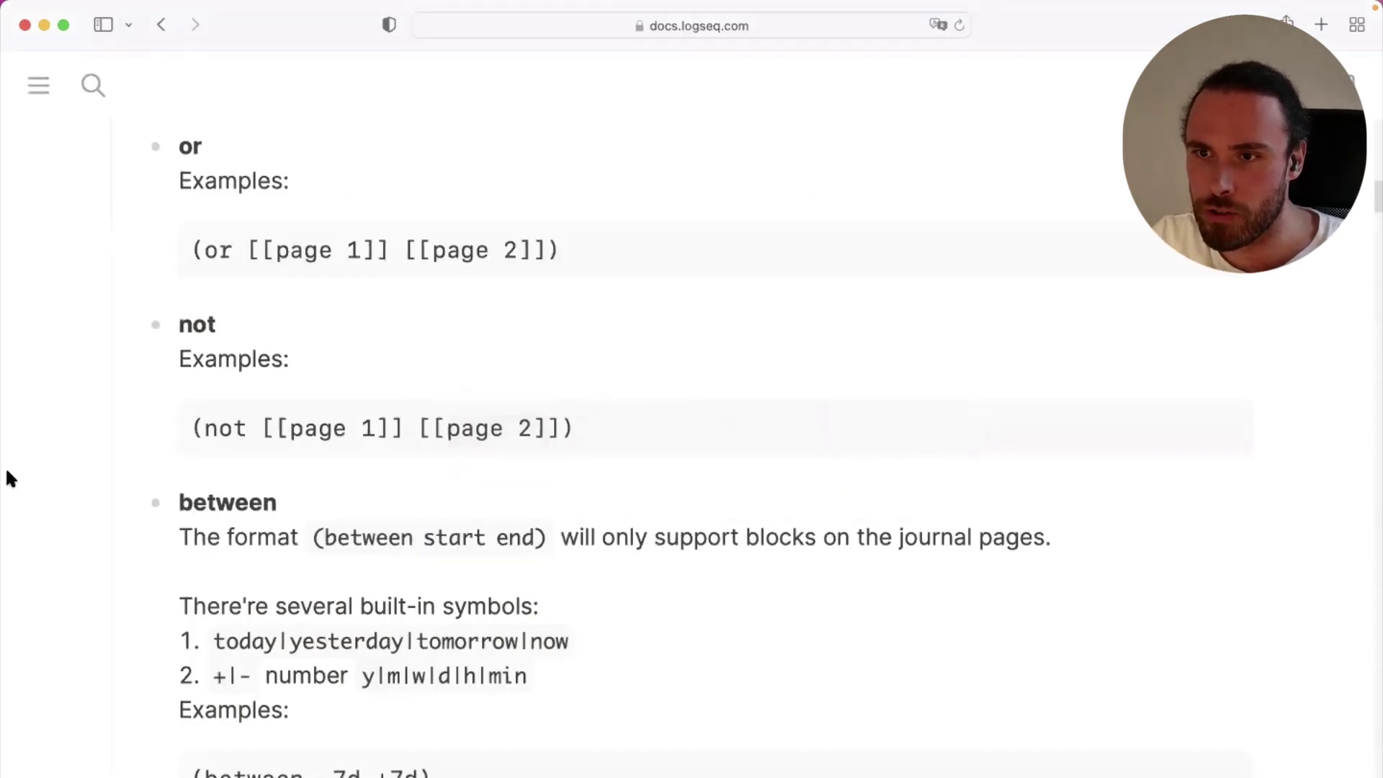
scroll(11, 474, down, 4)
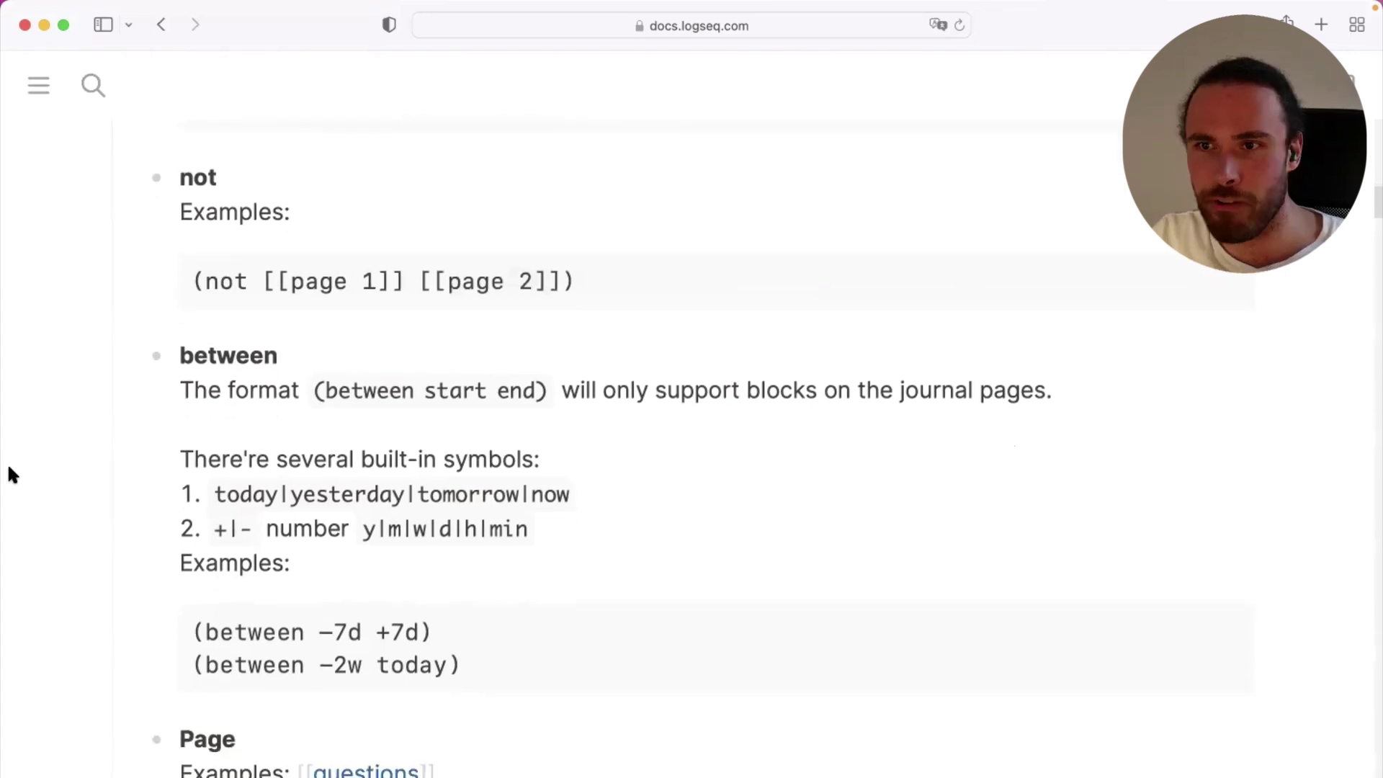
scroll(12, 474, down, 4)
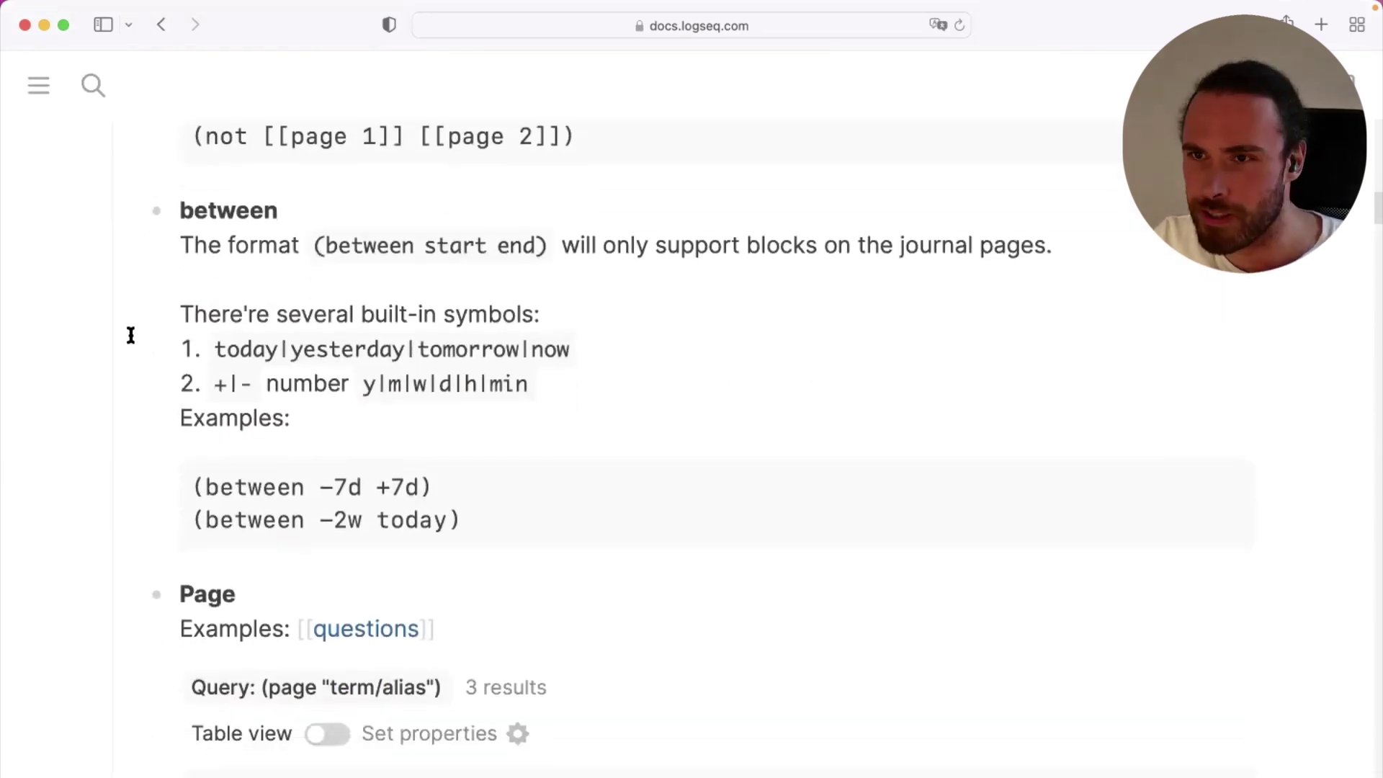
scroll(389, 206, up, 1)
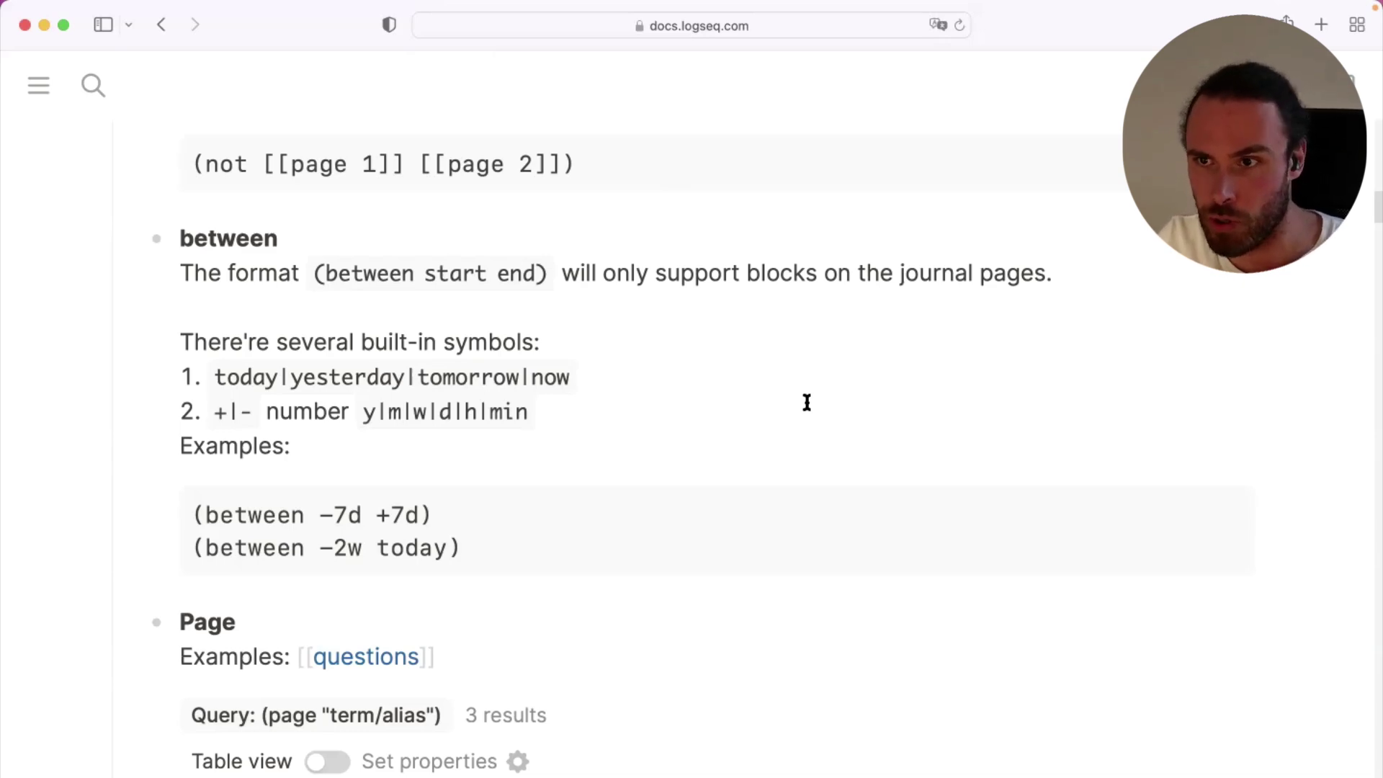
key(super+Tab)
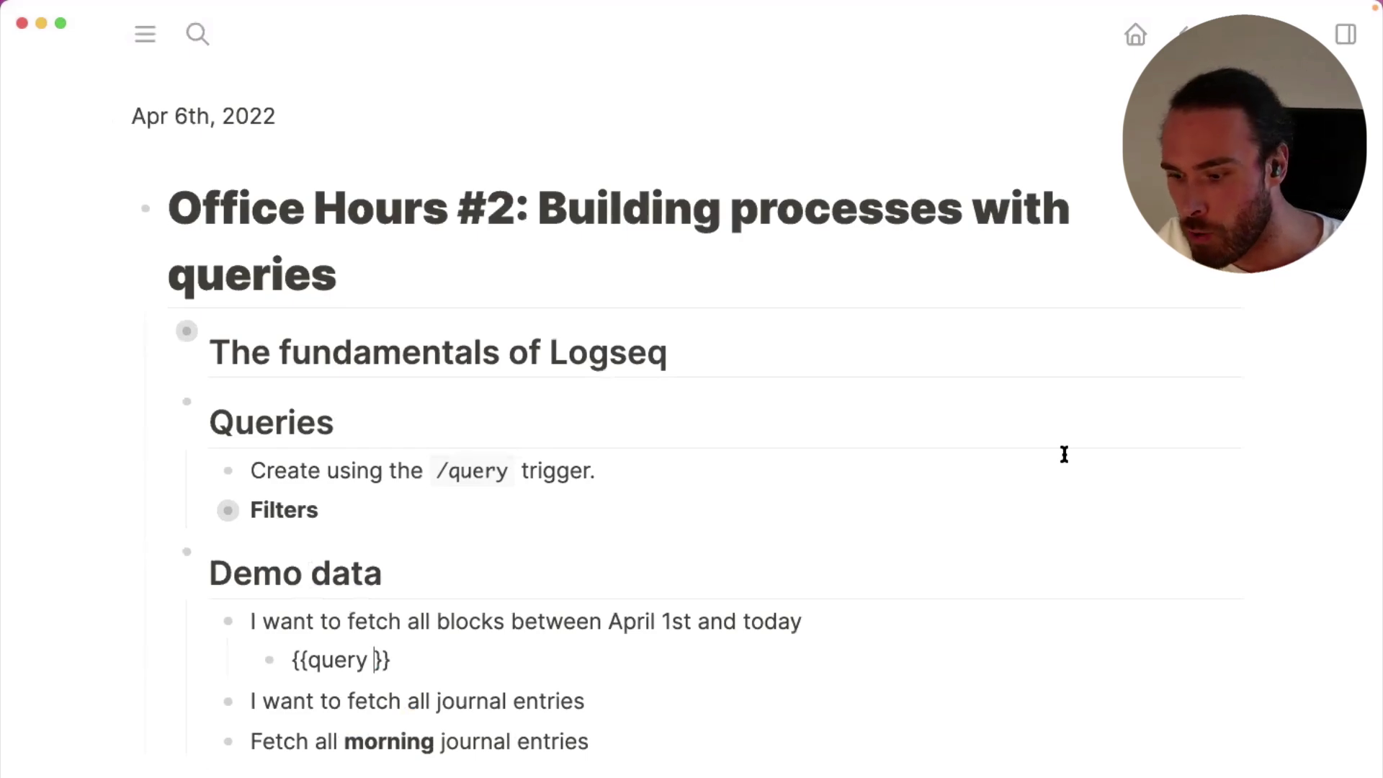
text((between)
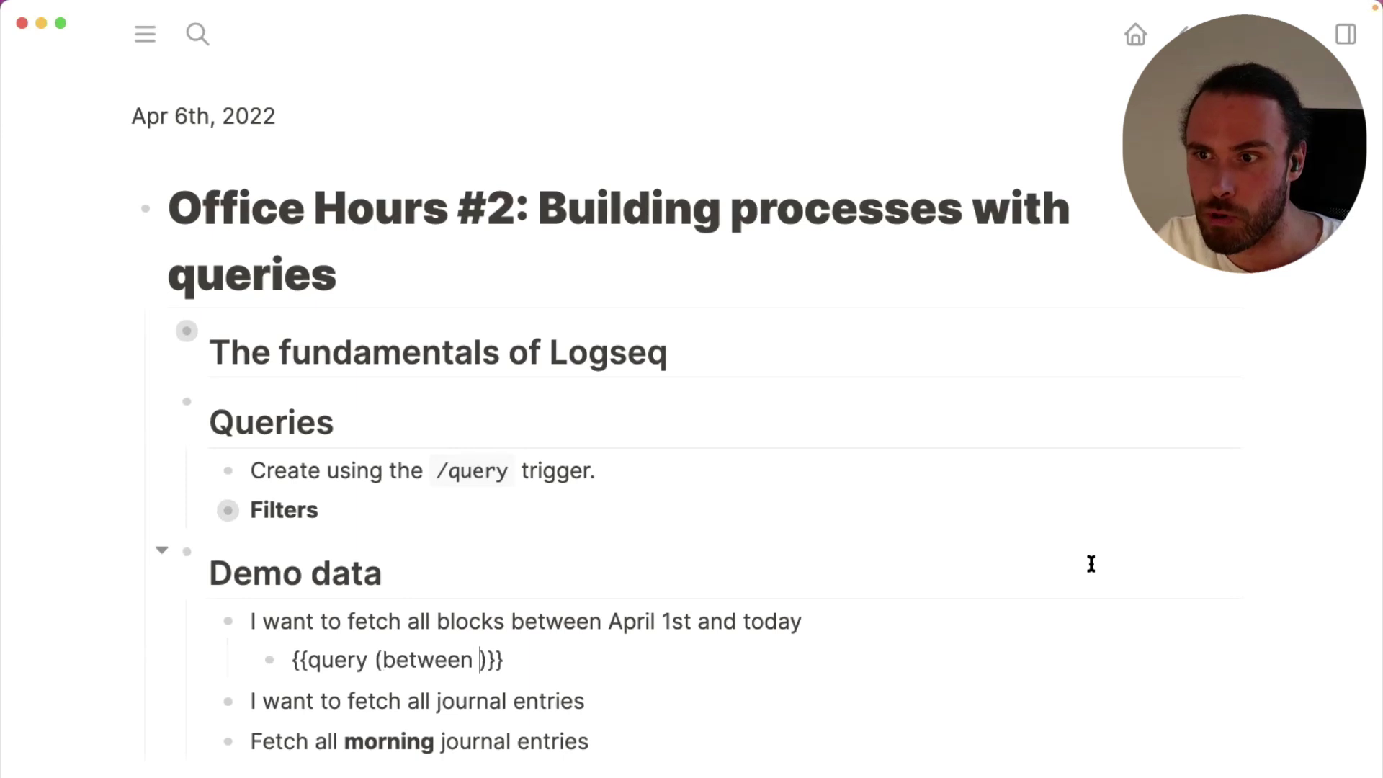
drag(387, 661, 755, 647)
key(Left)
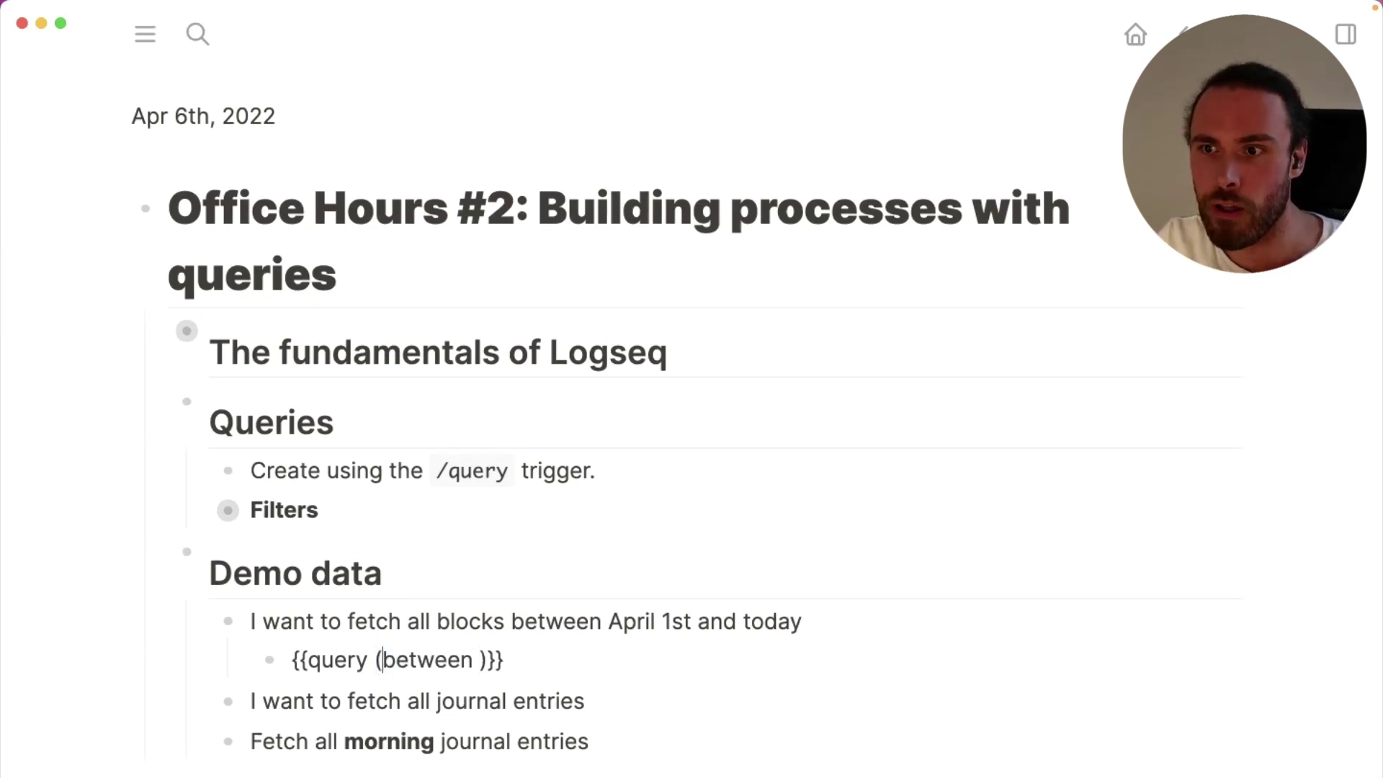
key(Right)
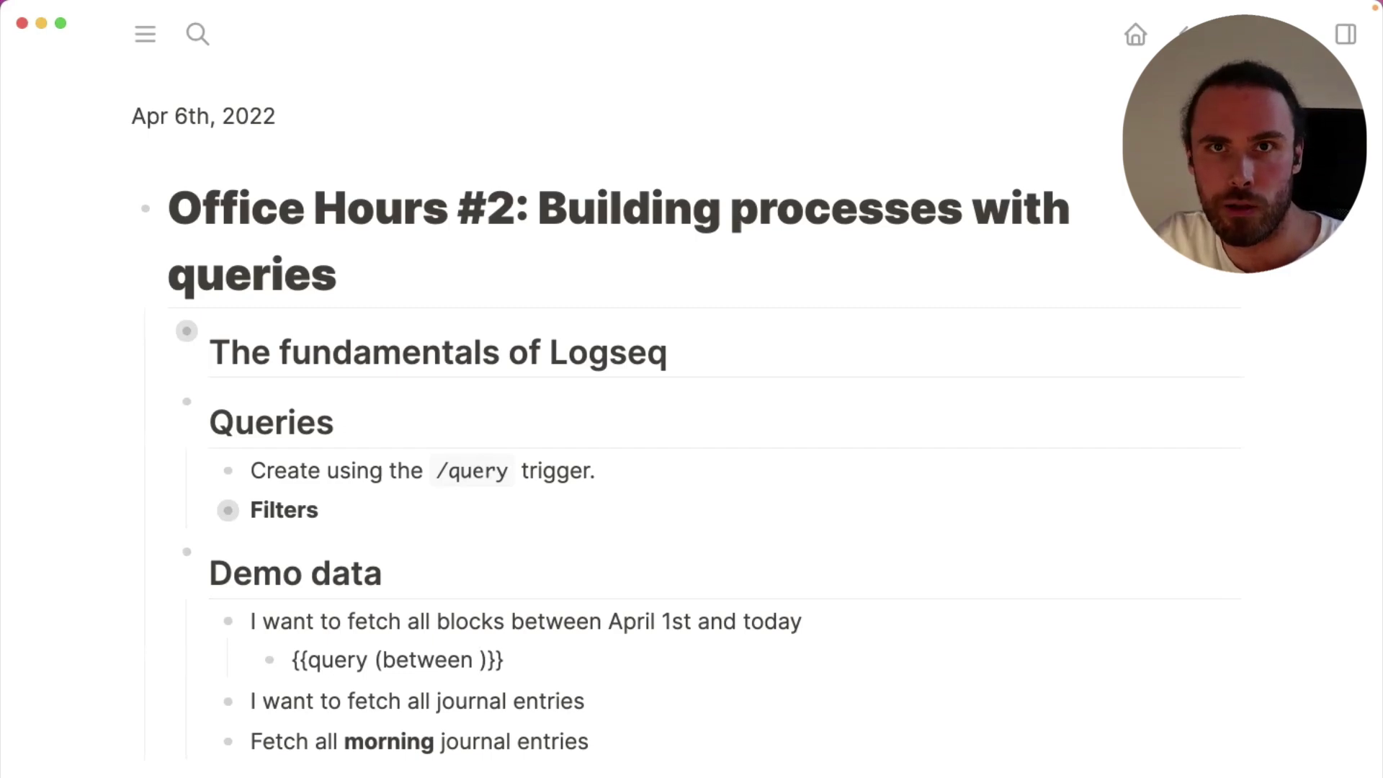
key(Right)
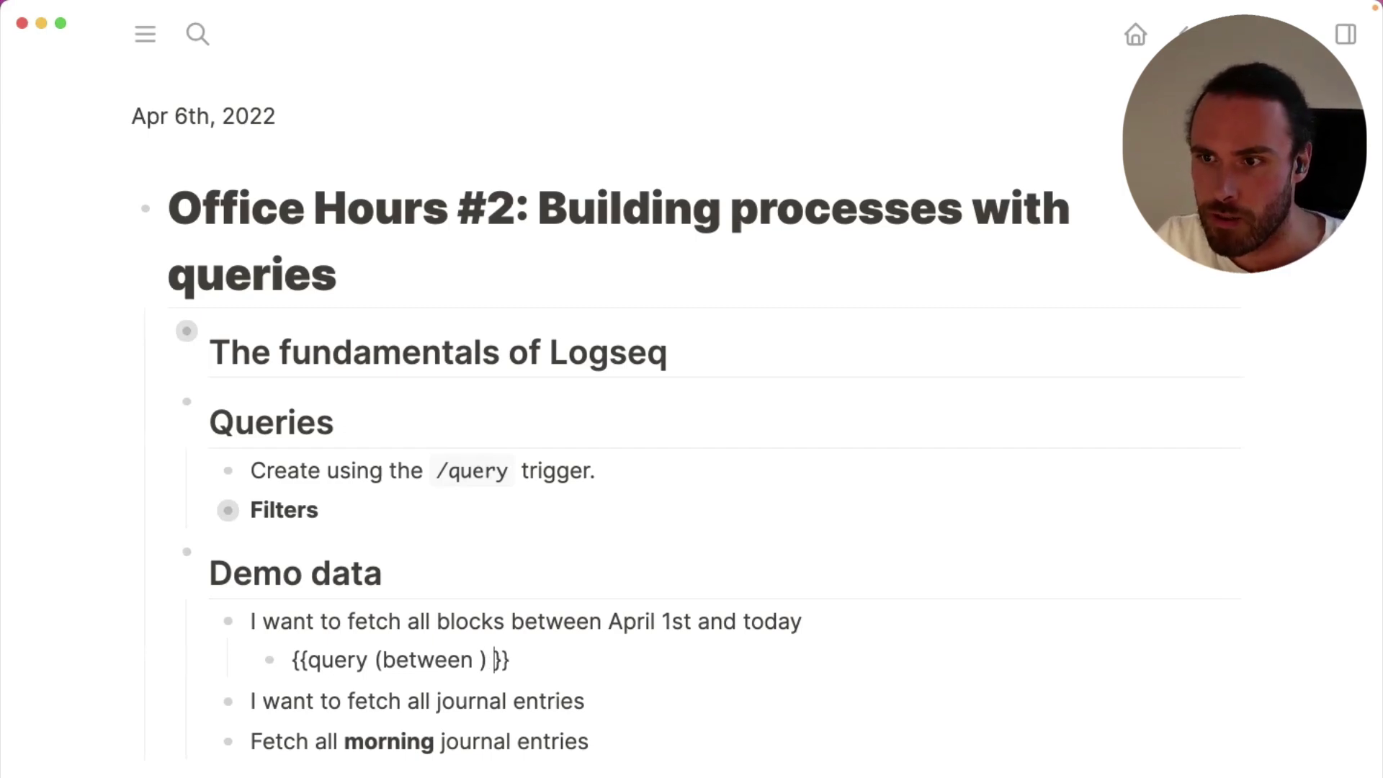
key(Left)
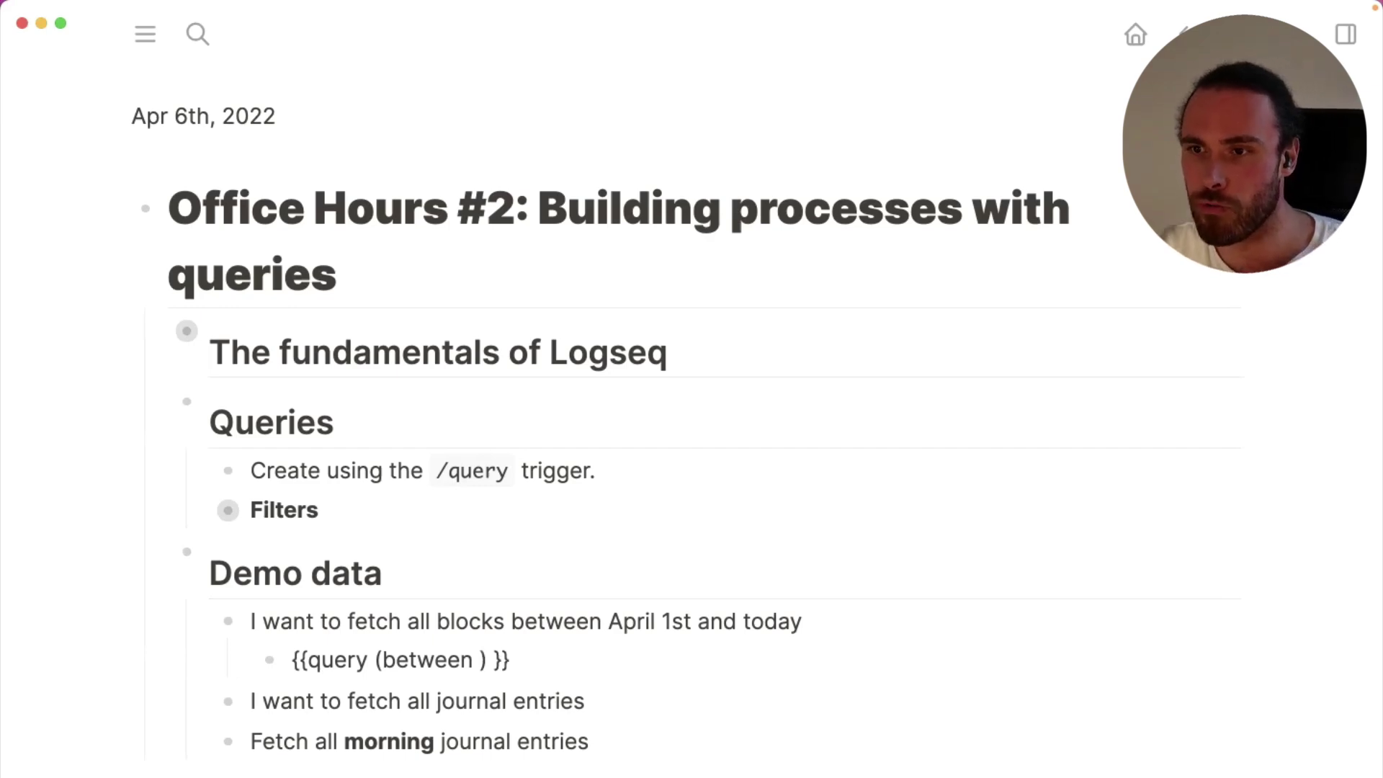
Fill the between filter with the date links [[Apr 1st, 2022]] and [[Apr 6th, 2022]], without a trailing space
text(/date)
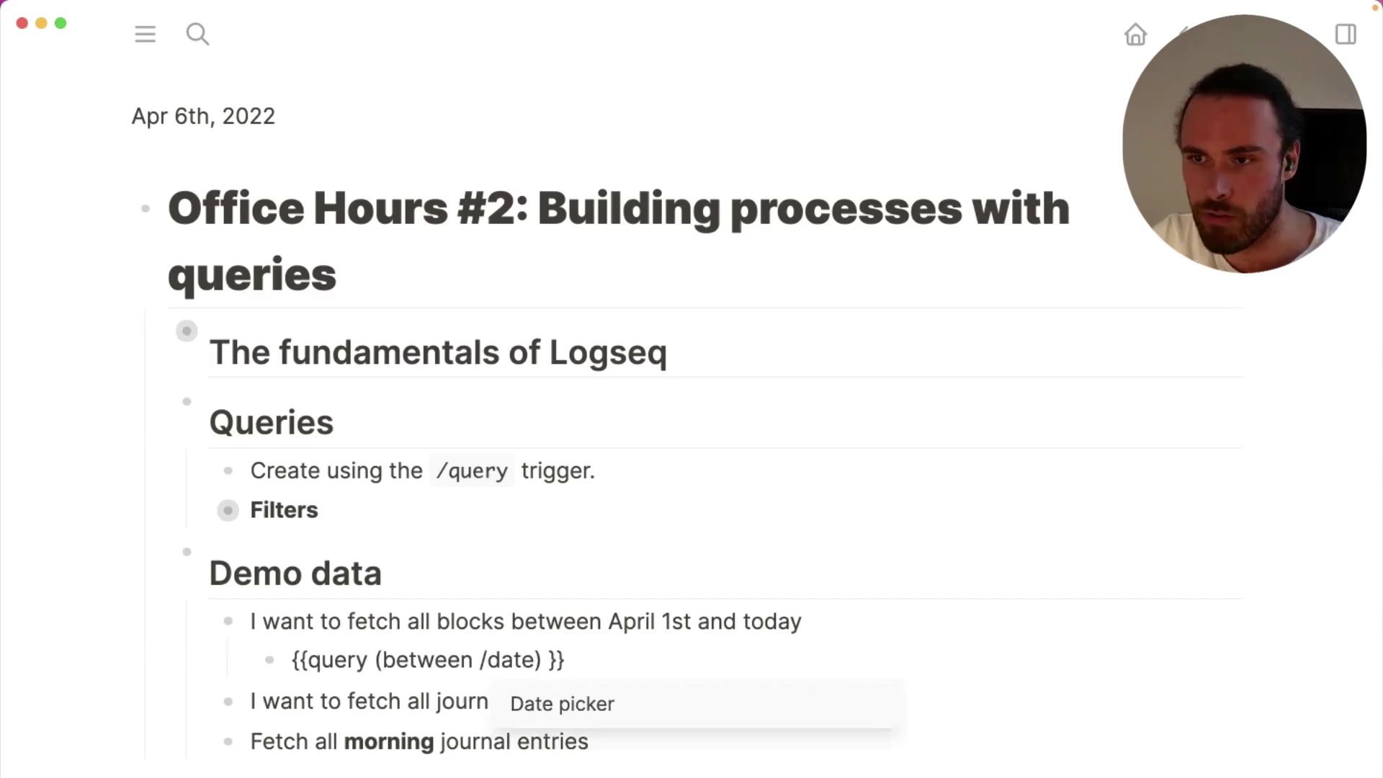
key(Return)
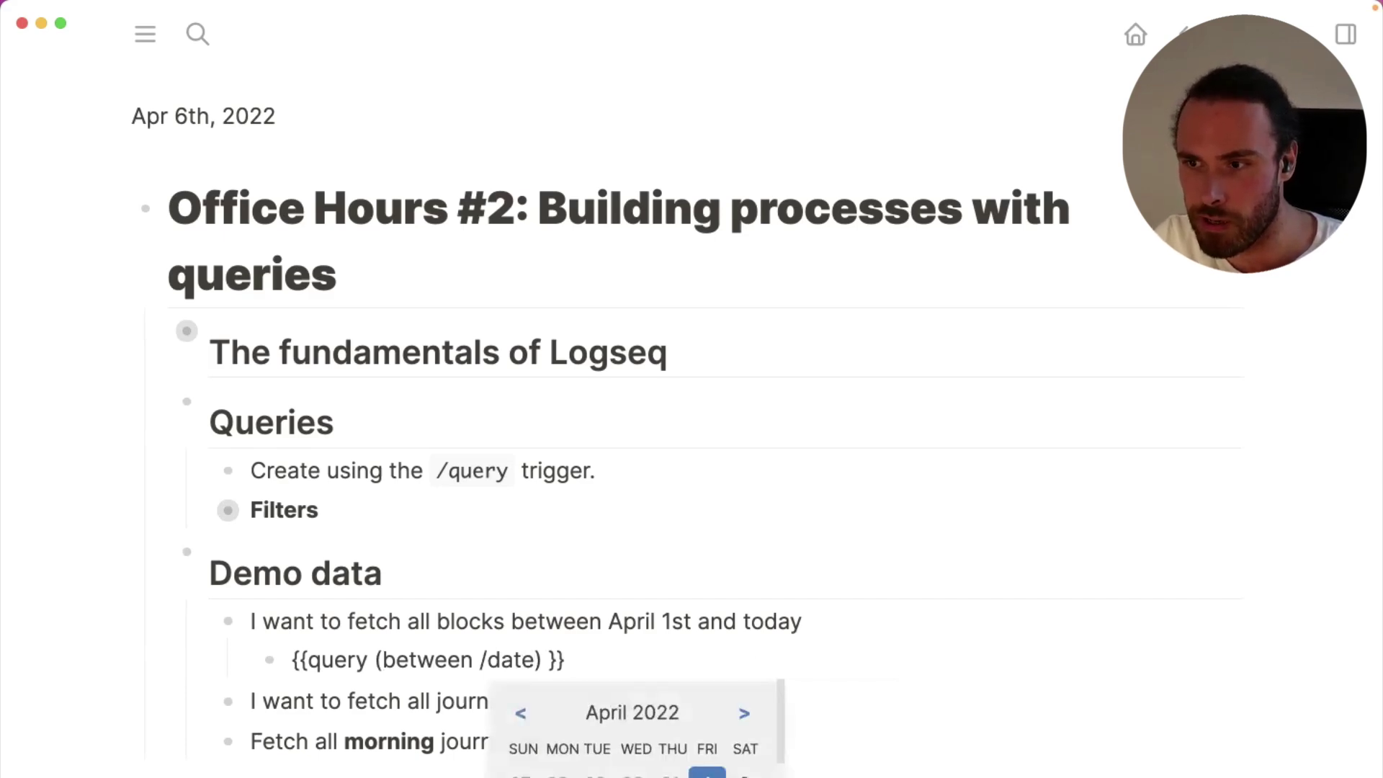
click(706, 772)
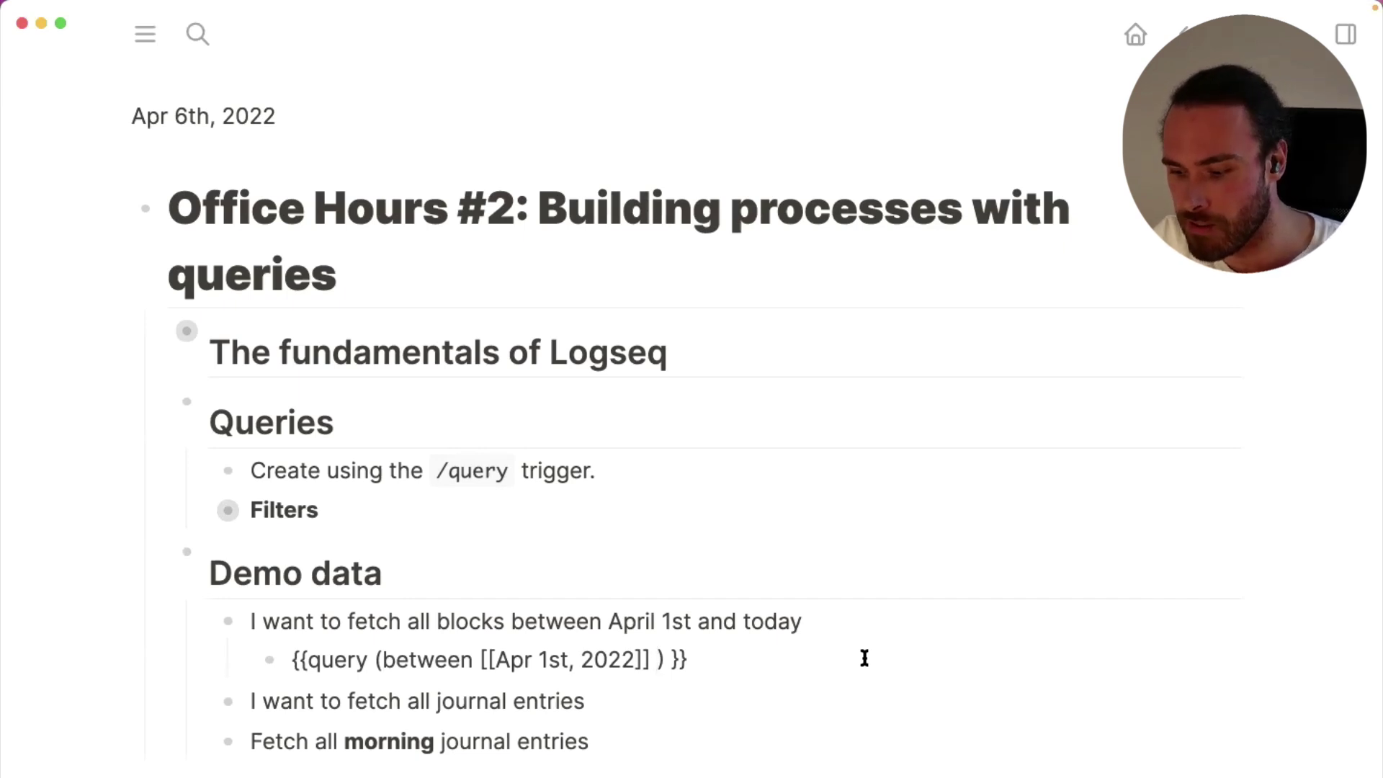
text(/toda)
key(Return)
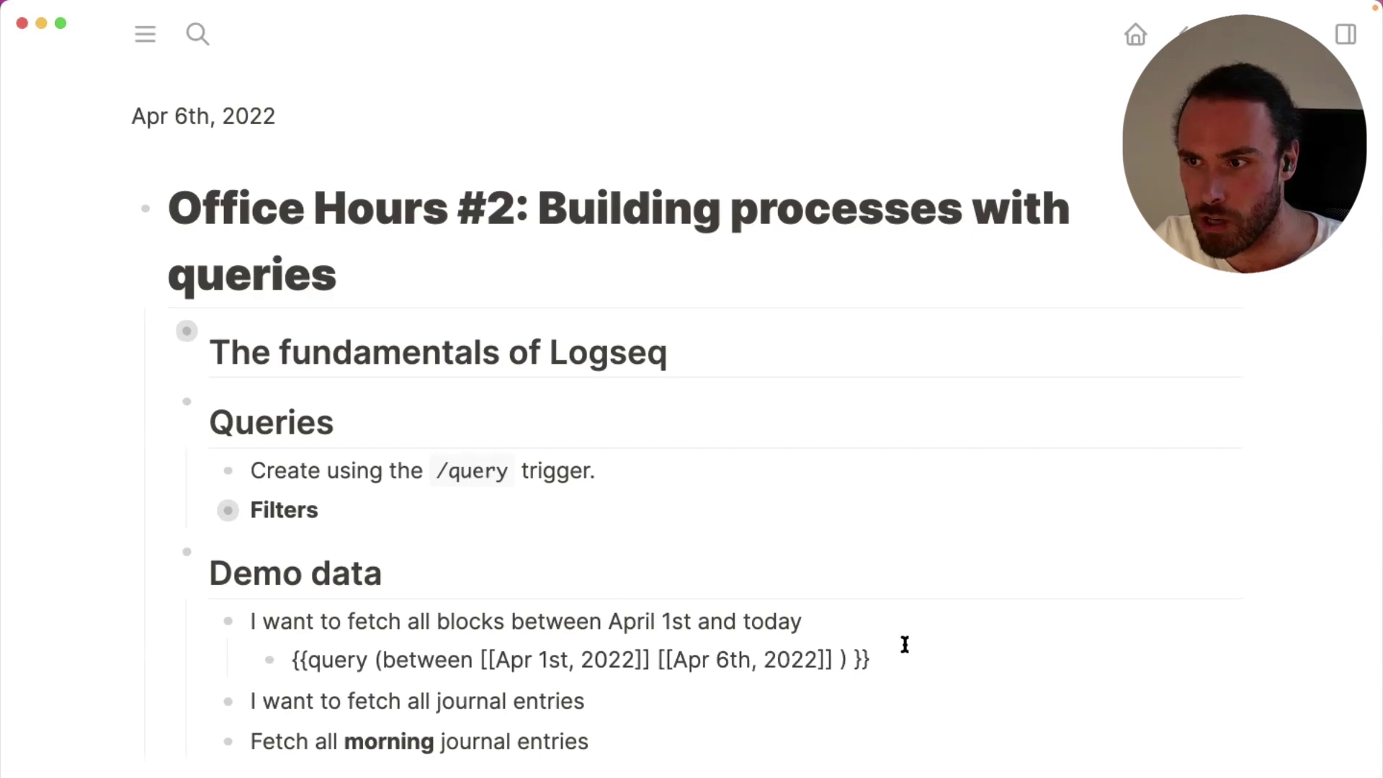
key(BackSpace)
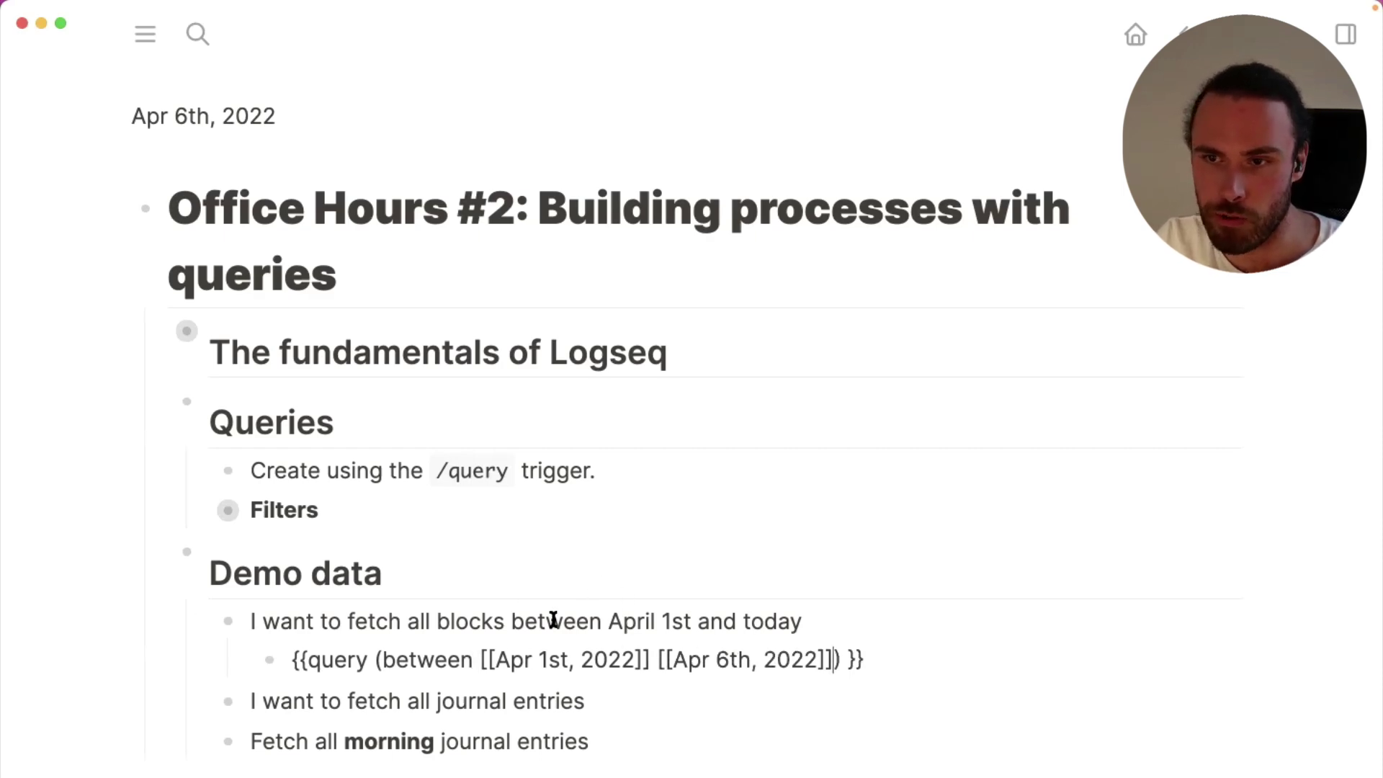
Finish editing the between query and examine the blocks it returns
key(Escape)
scroll(55, 565, down, 6)
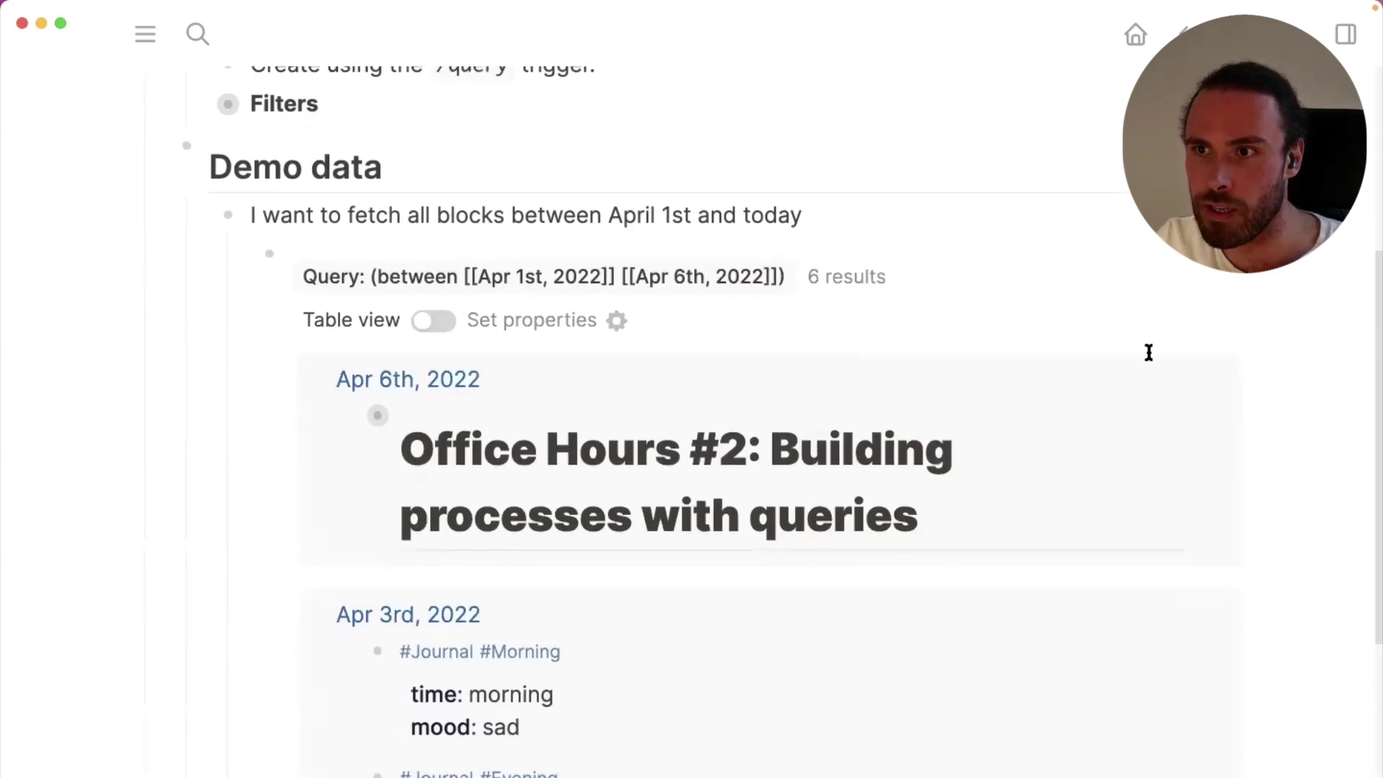
scroll(1147, 351, up, 1)
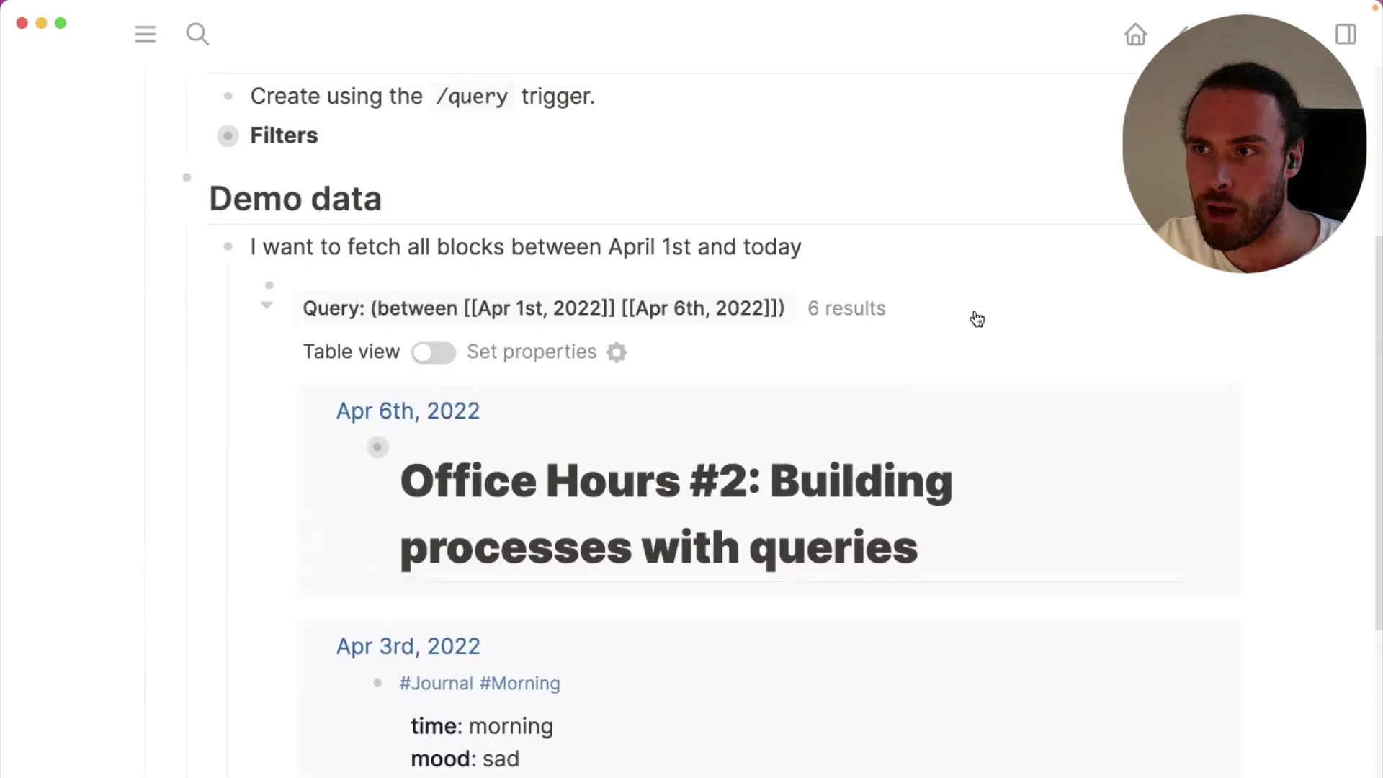
scroll(468, 374, down, 3)
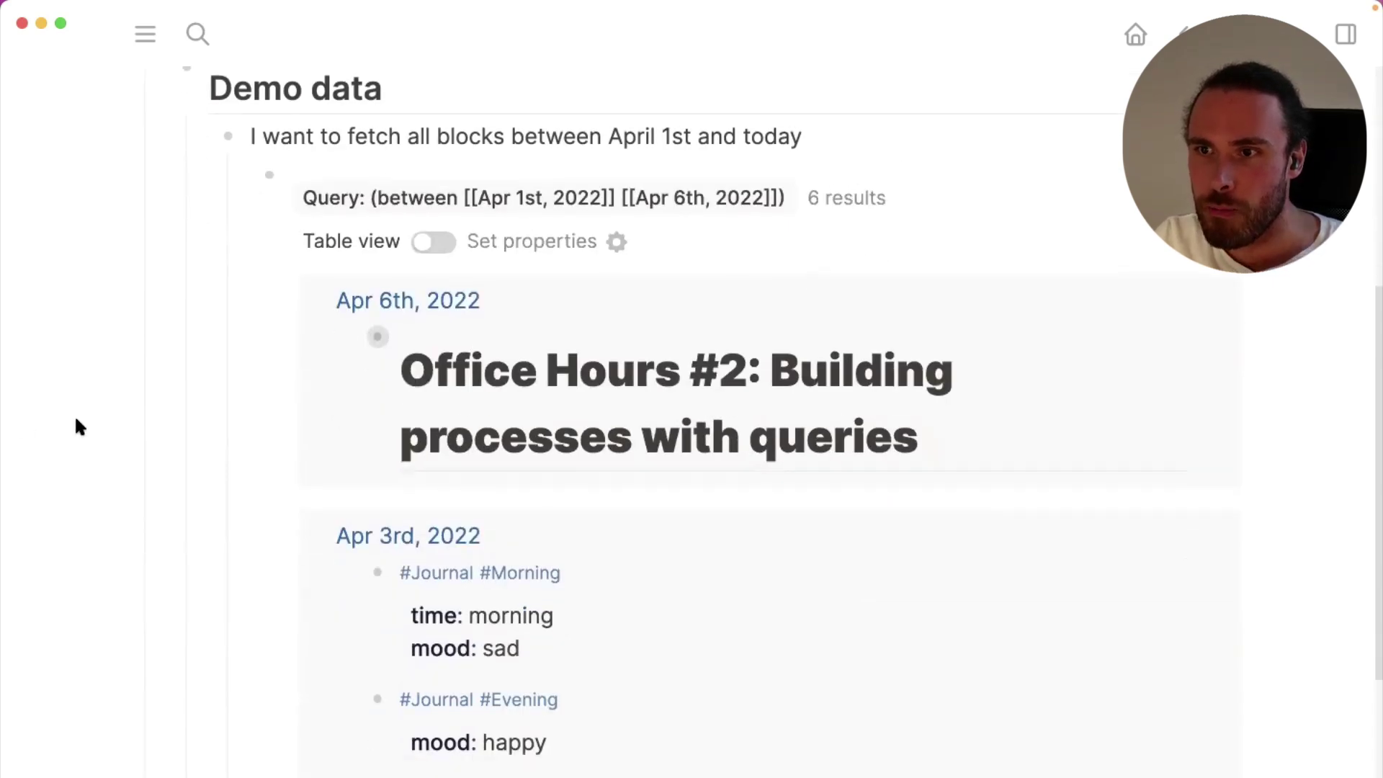
Examine the dated blocks returned by the between query, from Apr 6th, 2022 down to Apr 1st, 2022
scroll(79, 427, down, 3)
scroll(79, 427, down, 10)
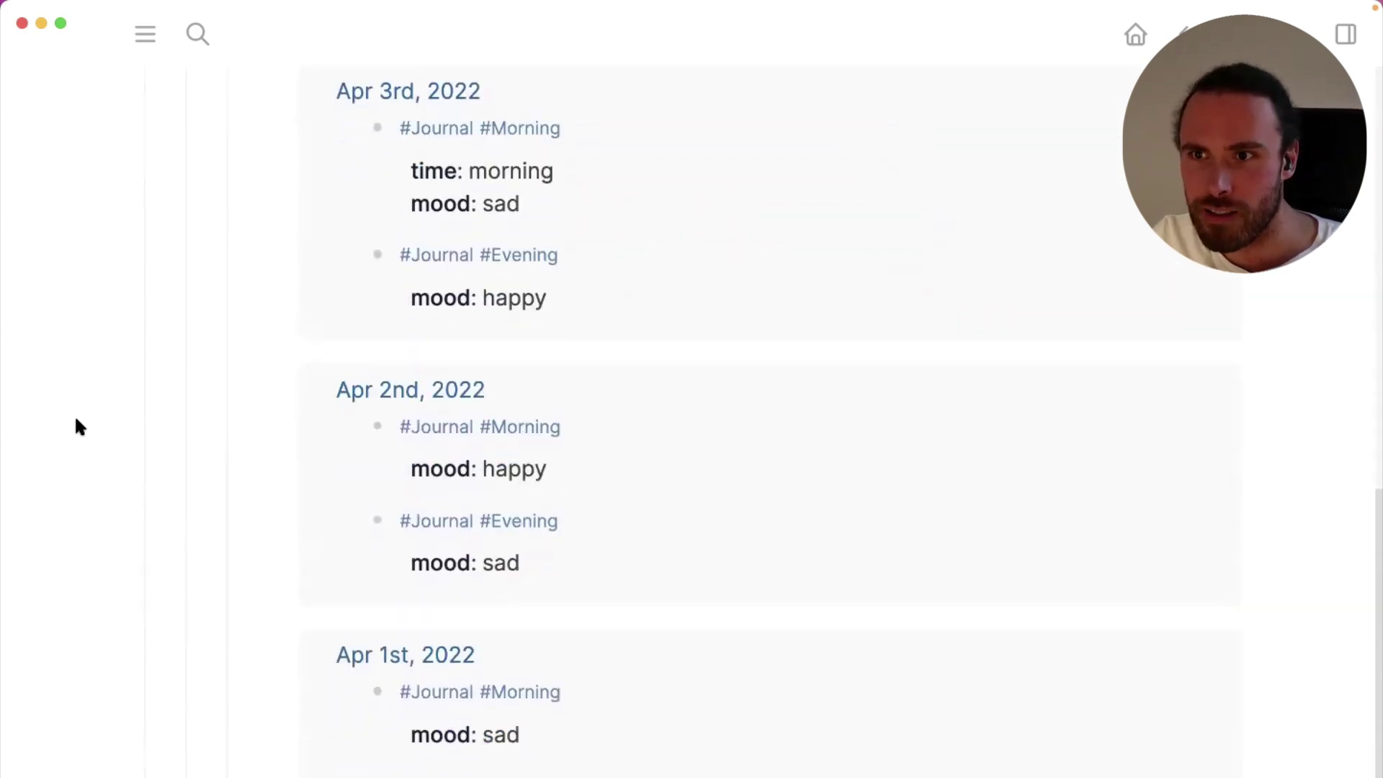
scroll(79, 426, up, 4)
scroll(79, 426, up, 2)
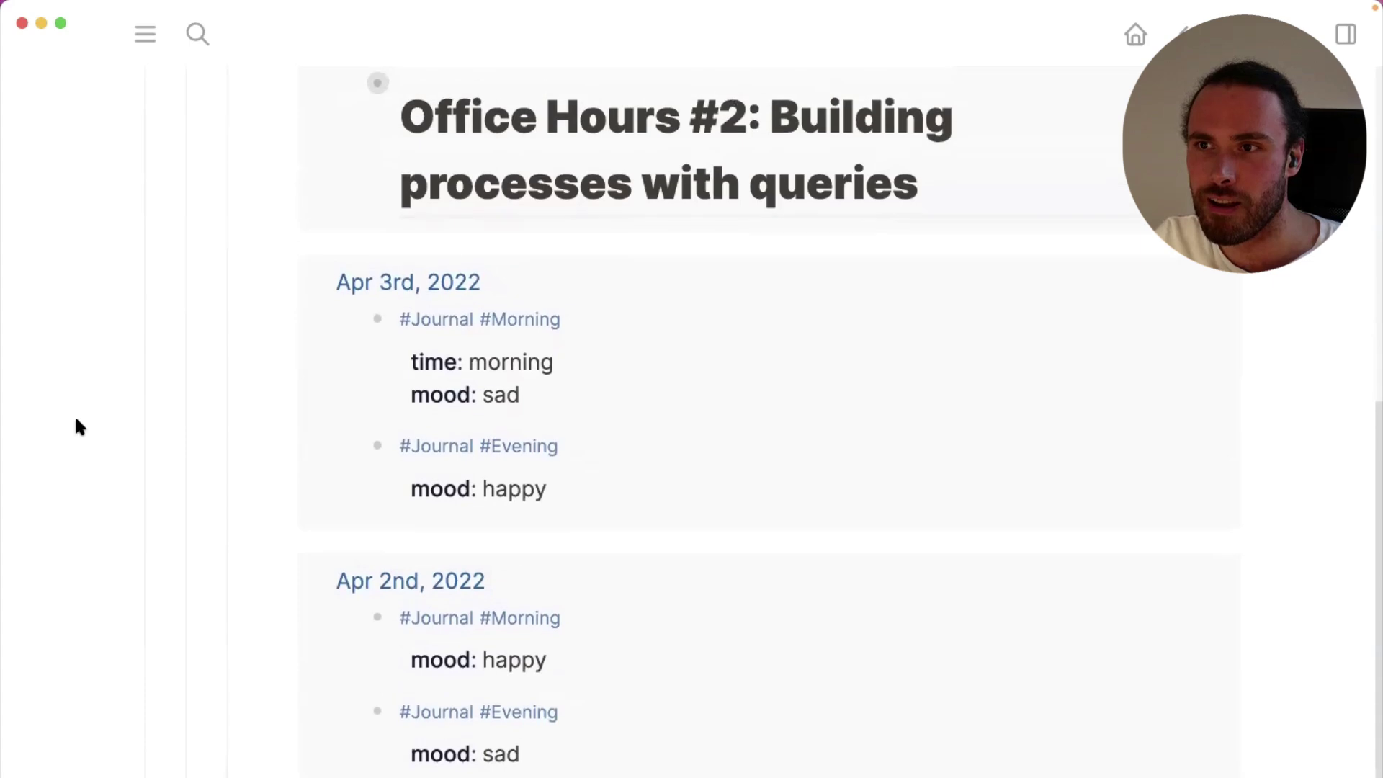
scroll(79, 427, up, 3)
scroll(79, 426, up, 4)
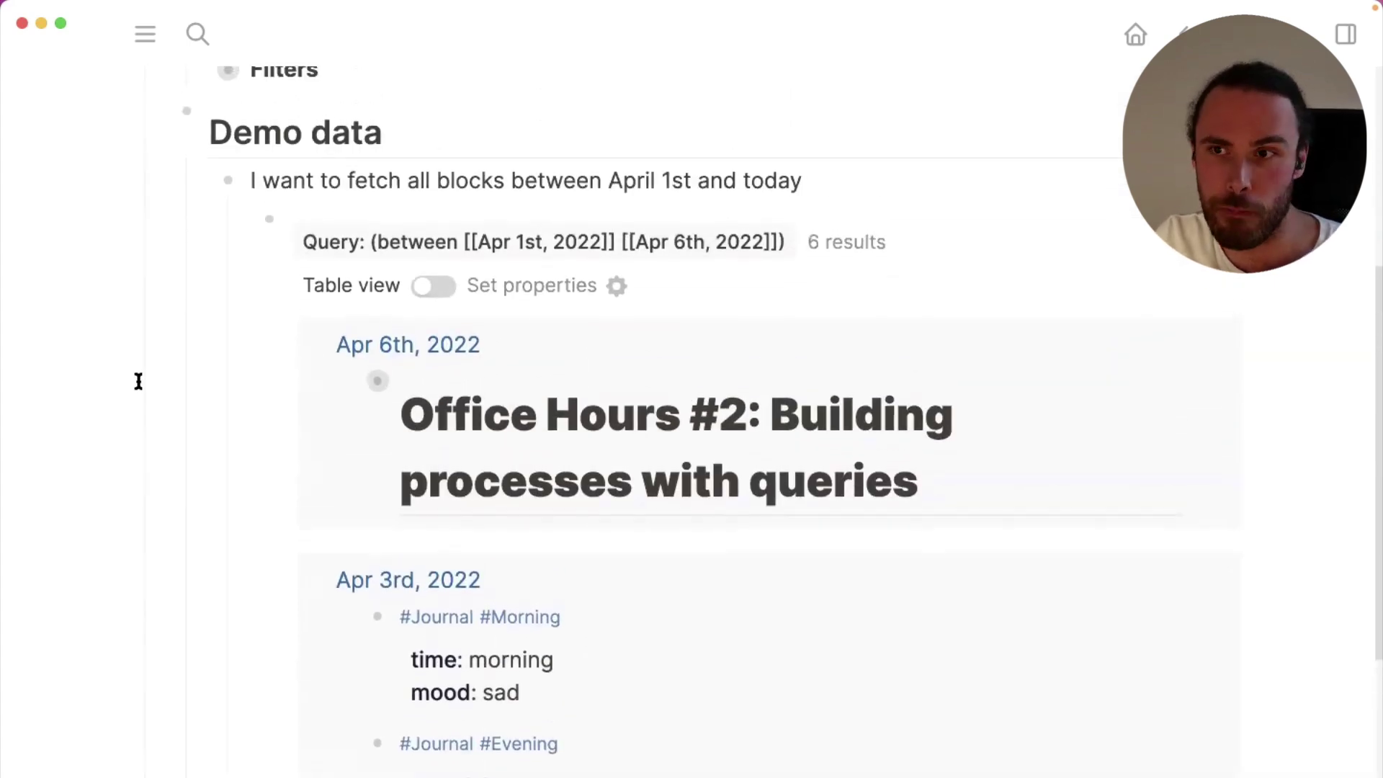
scroll(636, 410, down, 7)
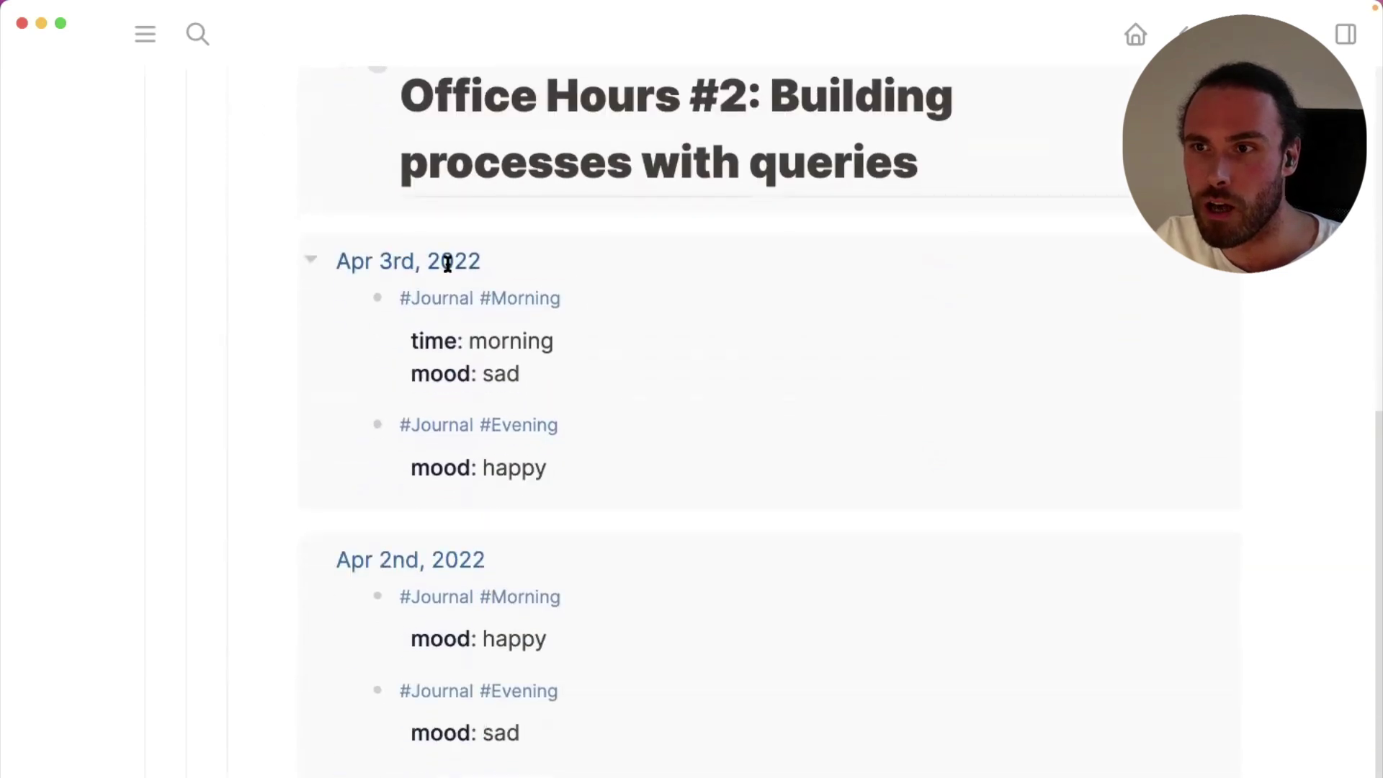
scroll(728, 550, down, 6)
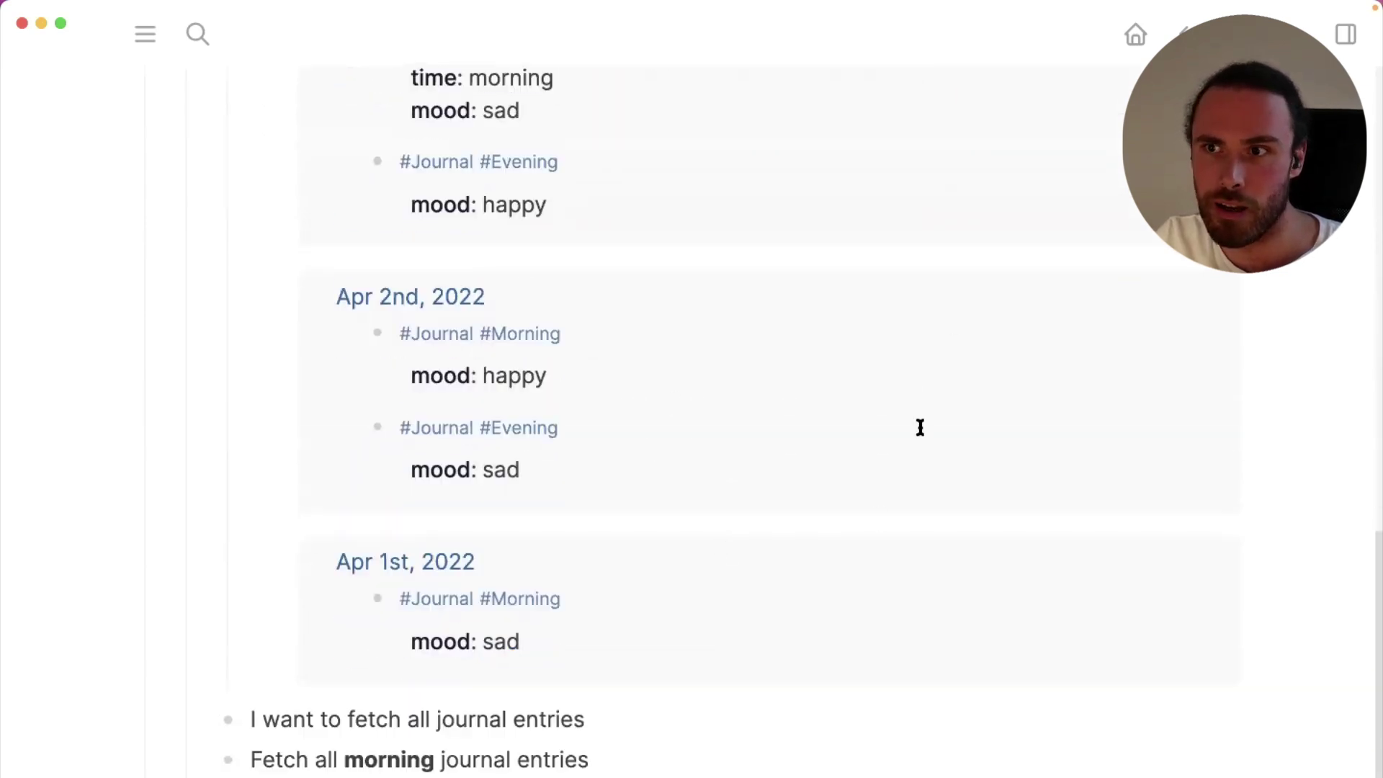
scroll(765, 461, up, 2)
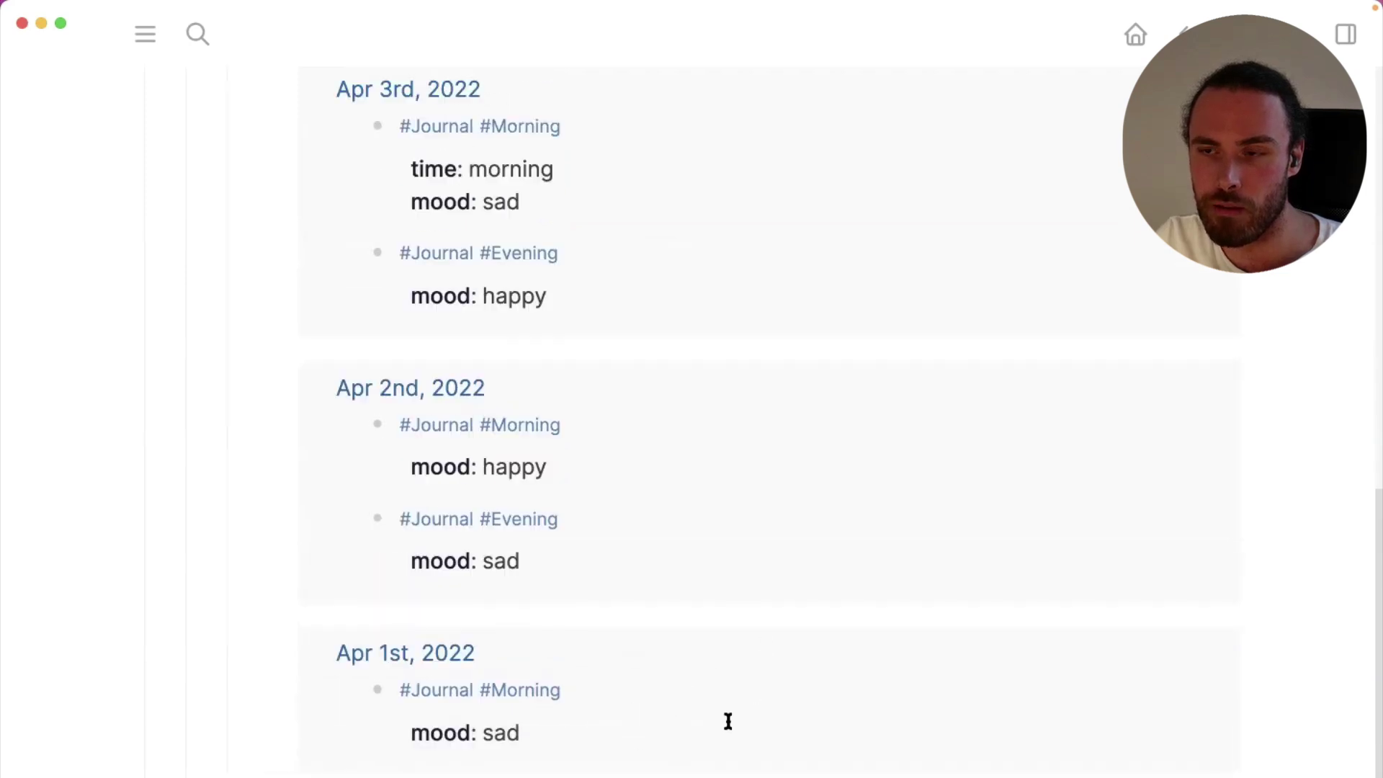
scroll(909, 692, up, 7)
scroll(910, 691, up, 6)
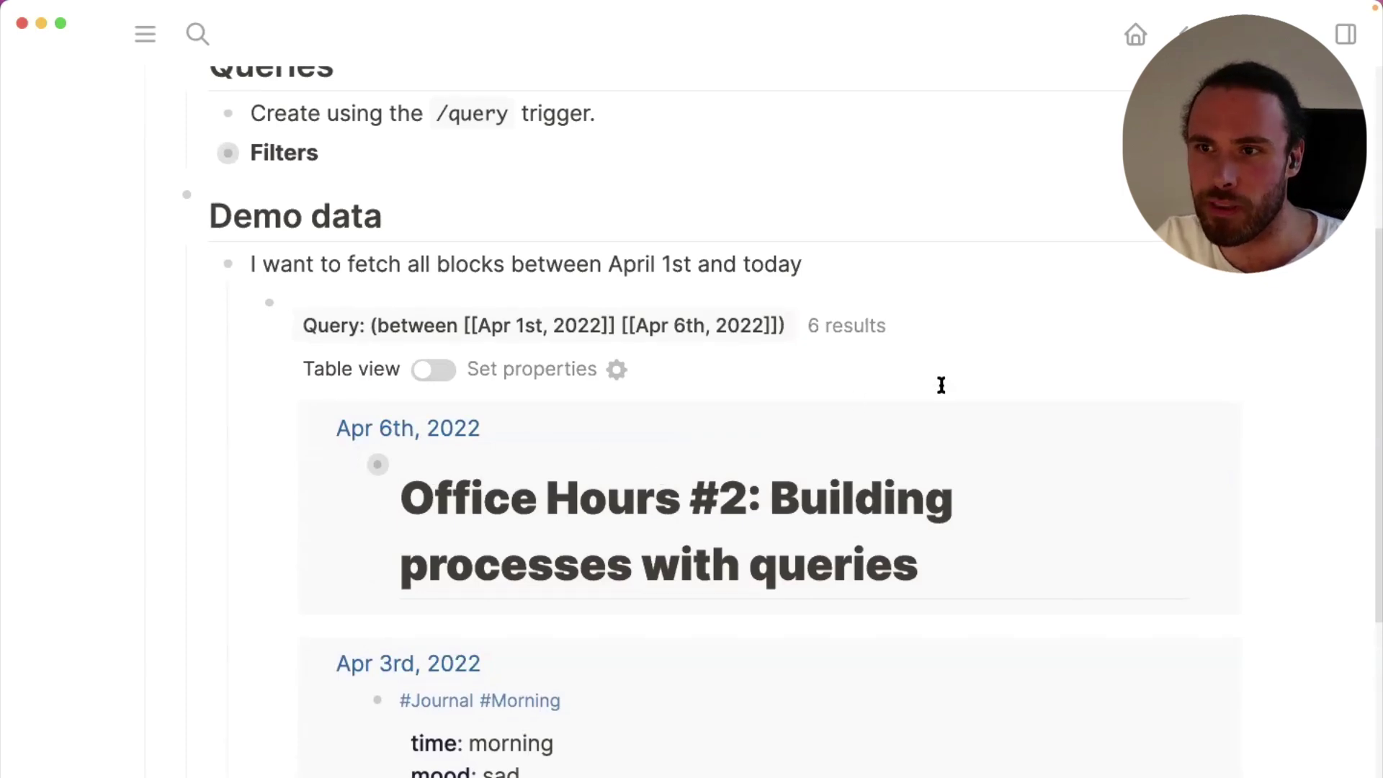
scroll(941, 386, down, 2)
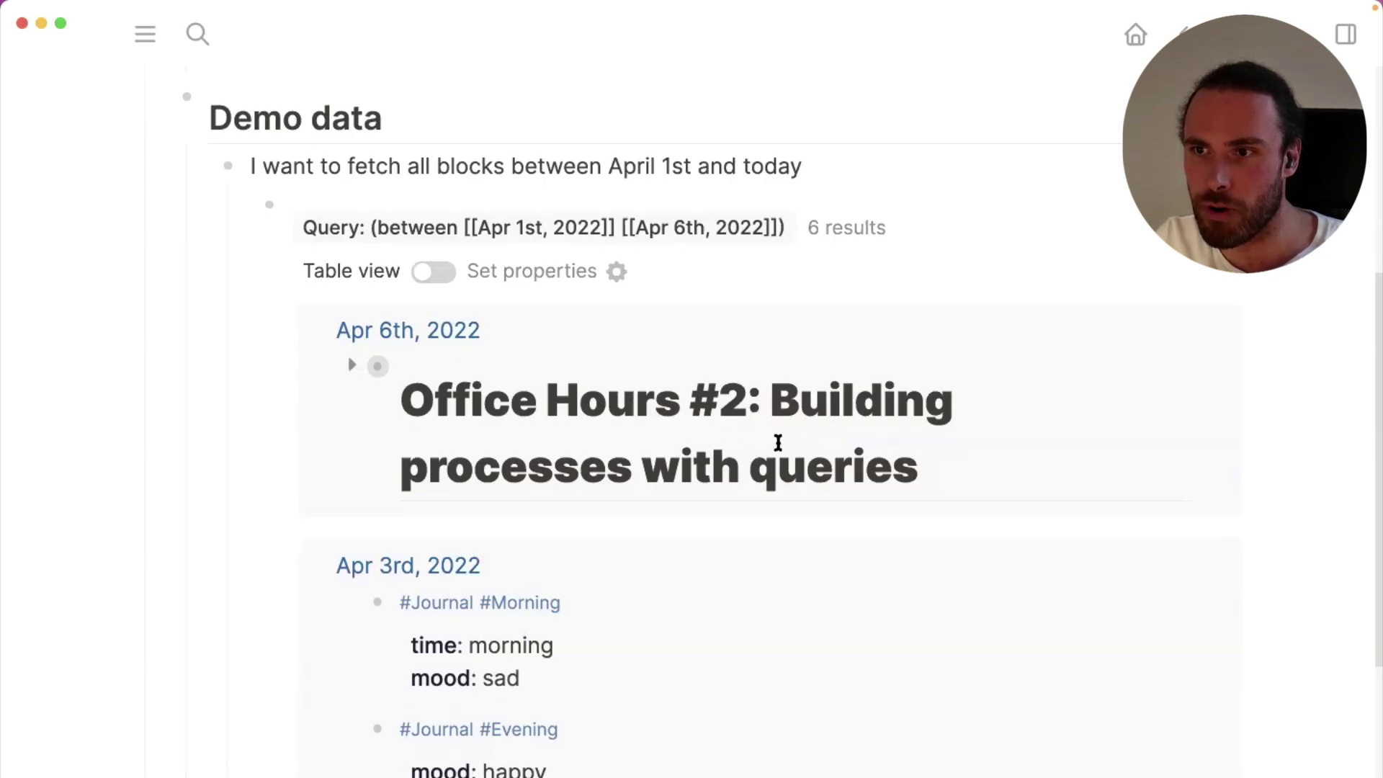
scroll(428, 492, up, 1)
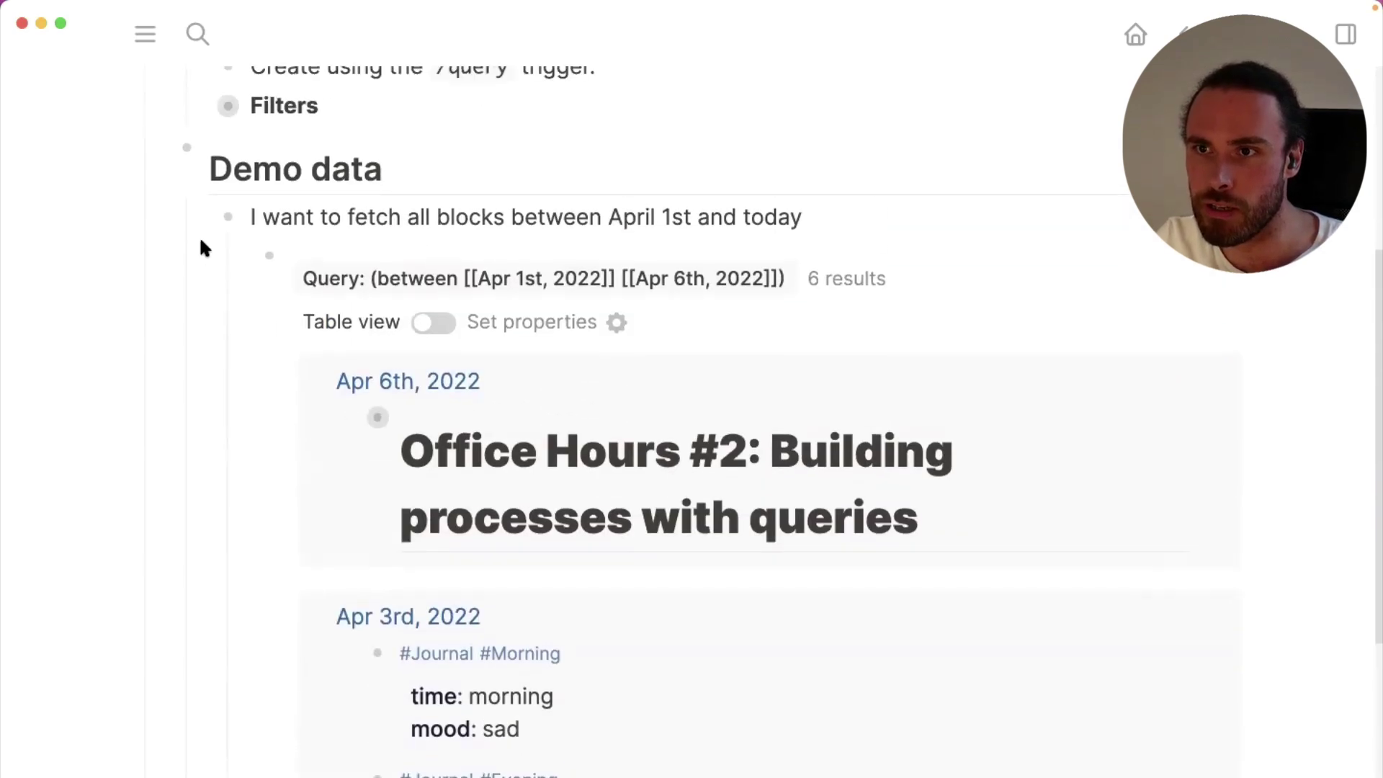
Copy the whole between query under "I want to fetch all blocks between April 1st and today", and collapse that block
click(203, 220)
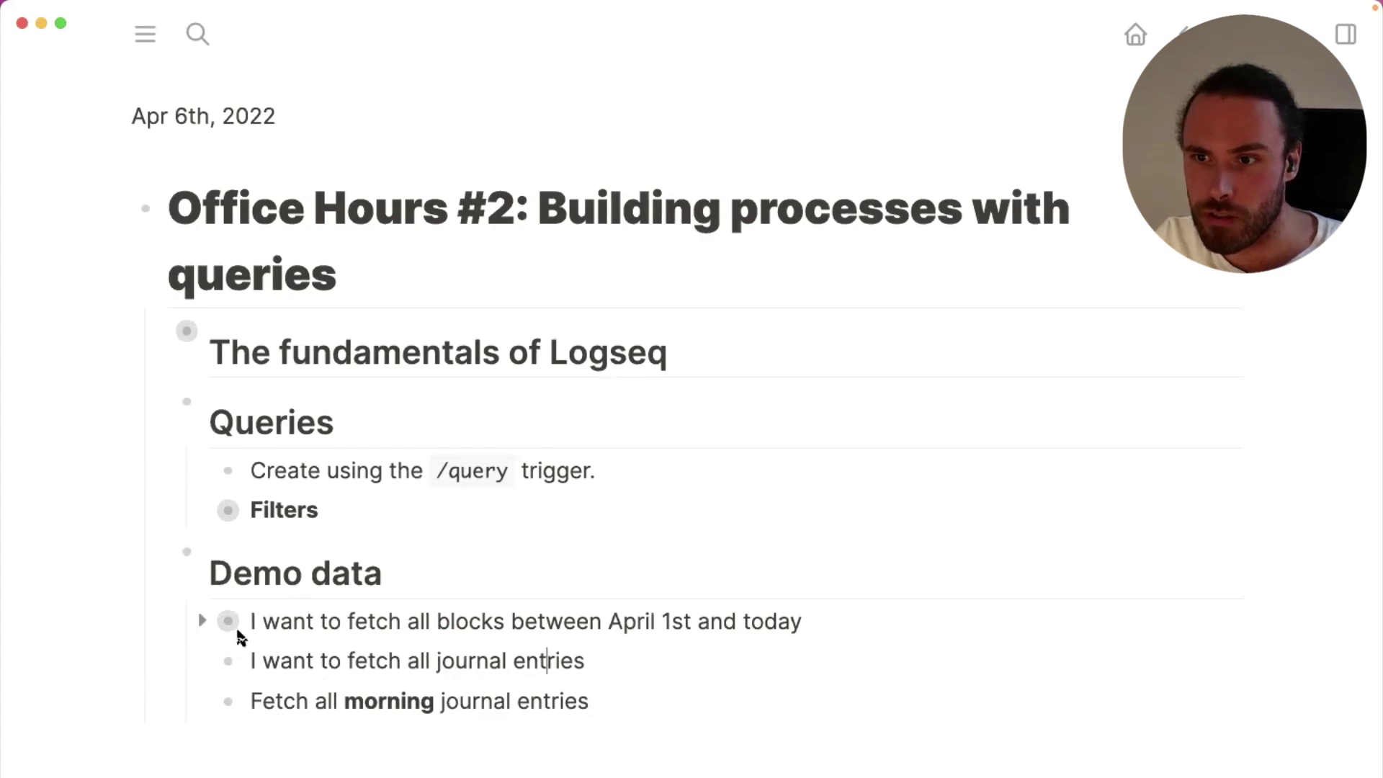
click(202, 620)
scroll(720, 611, down, 5)
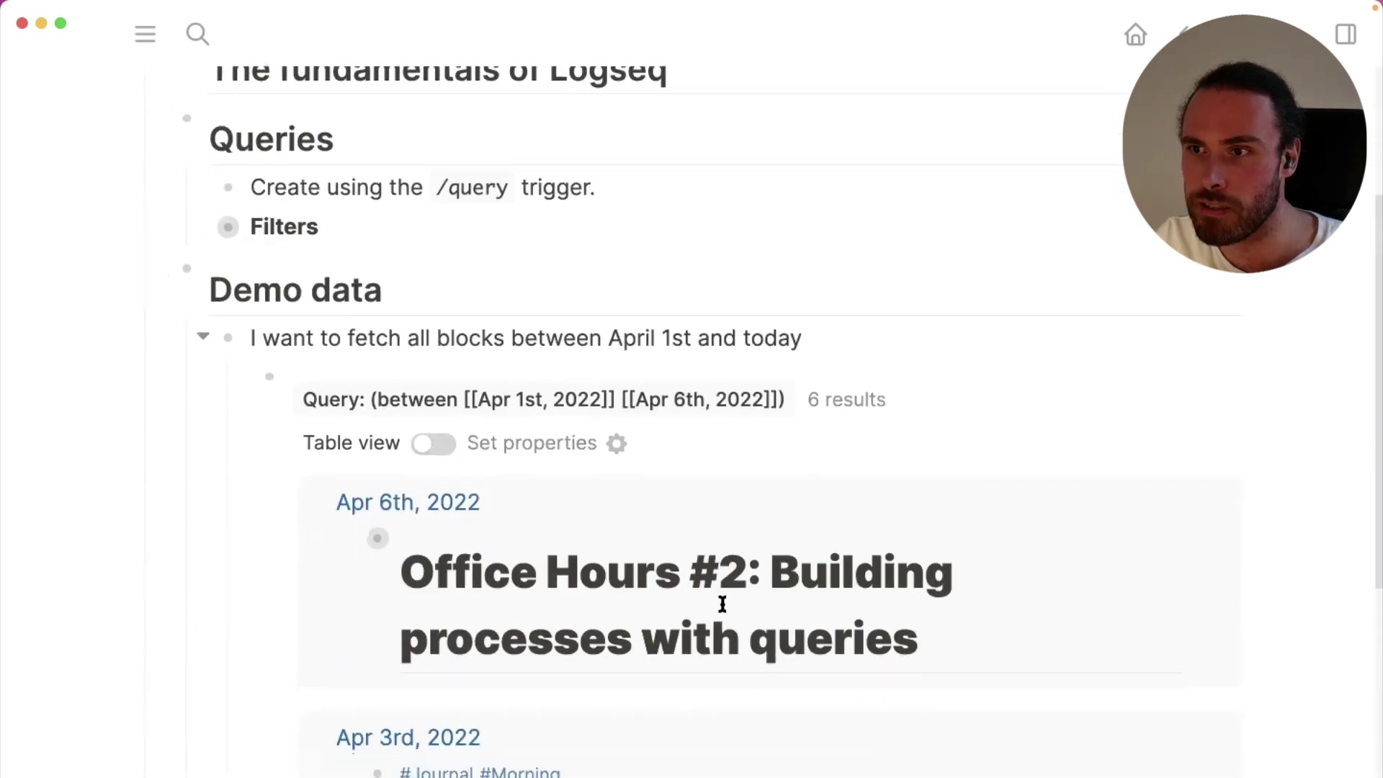
click(843, 345)
key(Down)
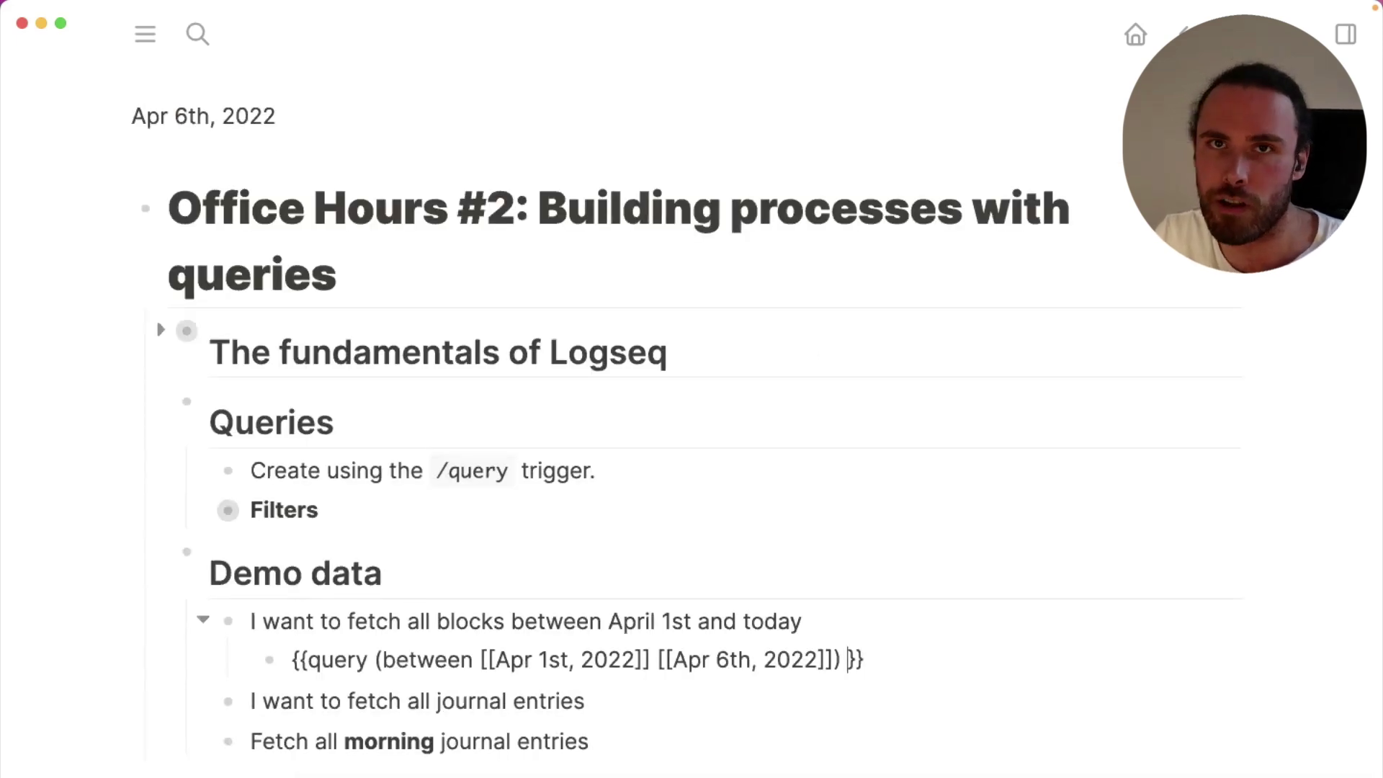
key(super+a)
key(super+c)
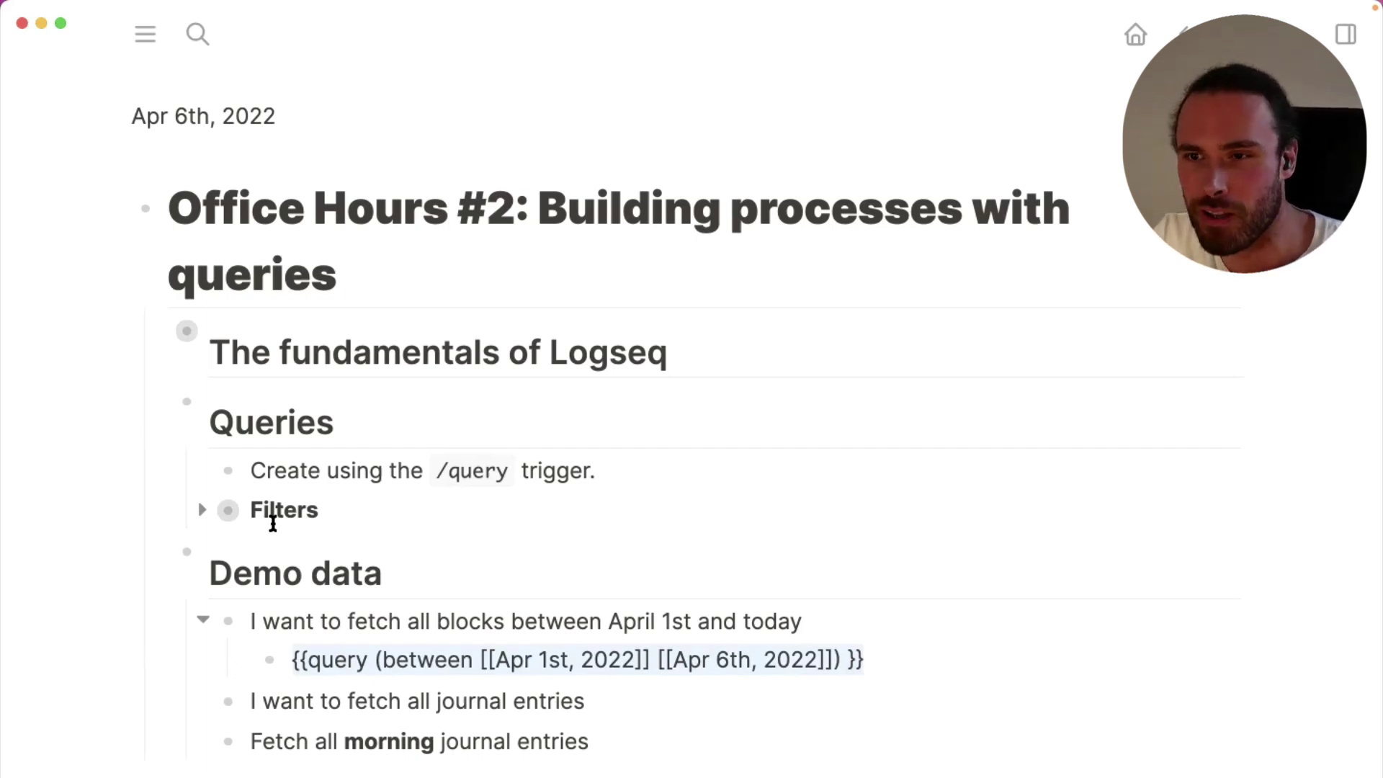
click(198, 621)
Paste the copied between query into a new block nested under "I want to fetch all journal entries"
click(645, 652)
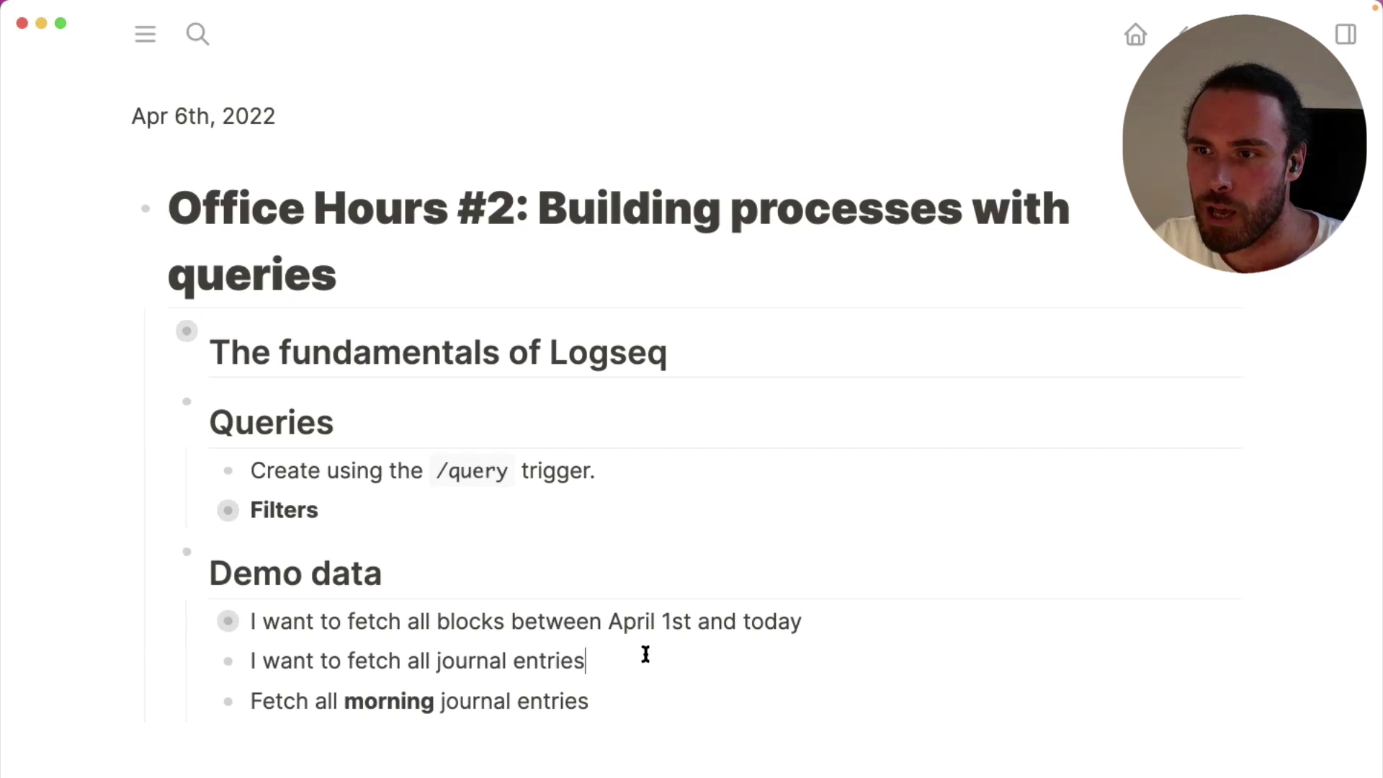
key(Return)
key(Tab)
key(super+v)
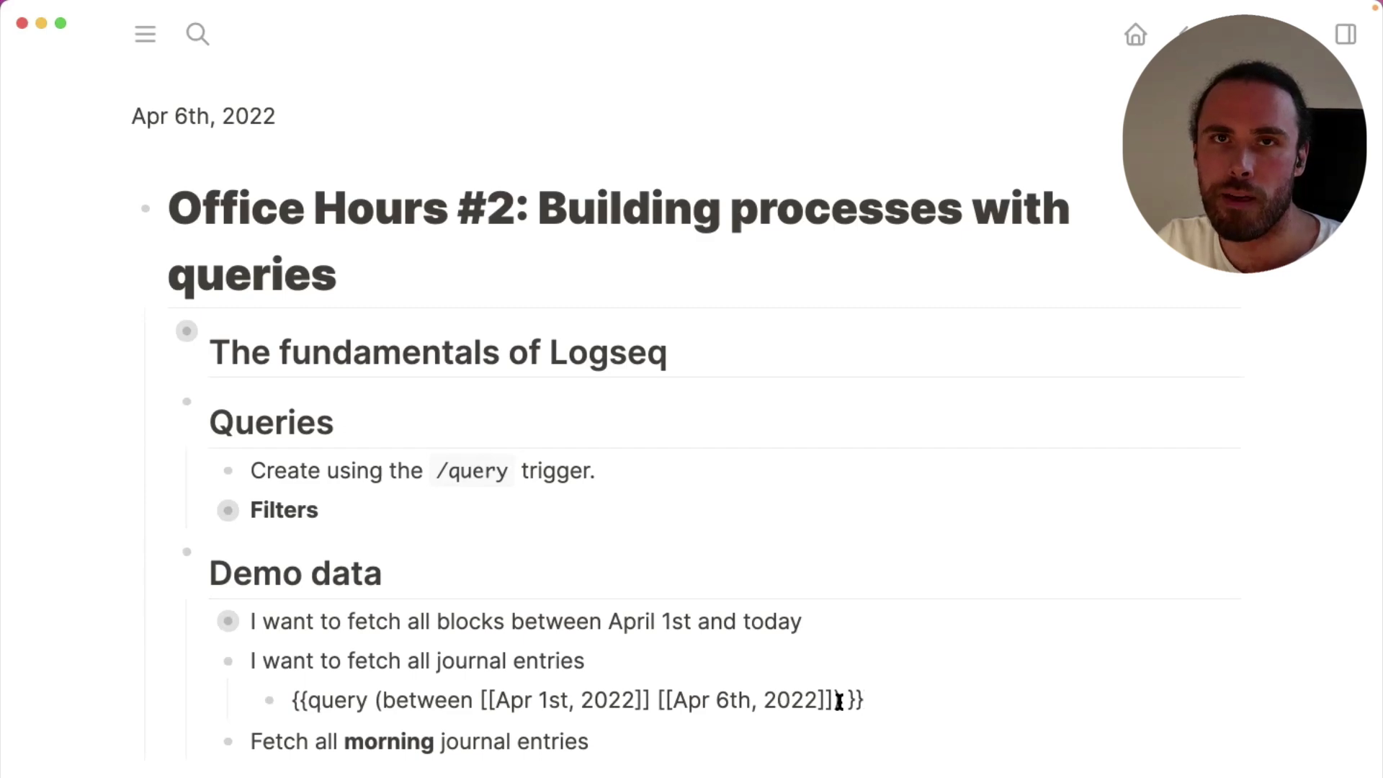
Wrap the between filter of the pasted query in an outer (and ) operator
drag(839, 702, 423, 699)
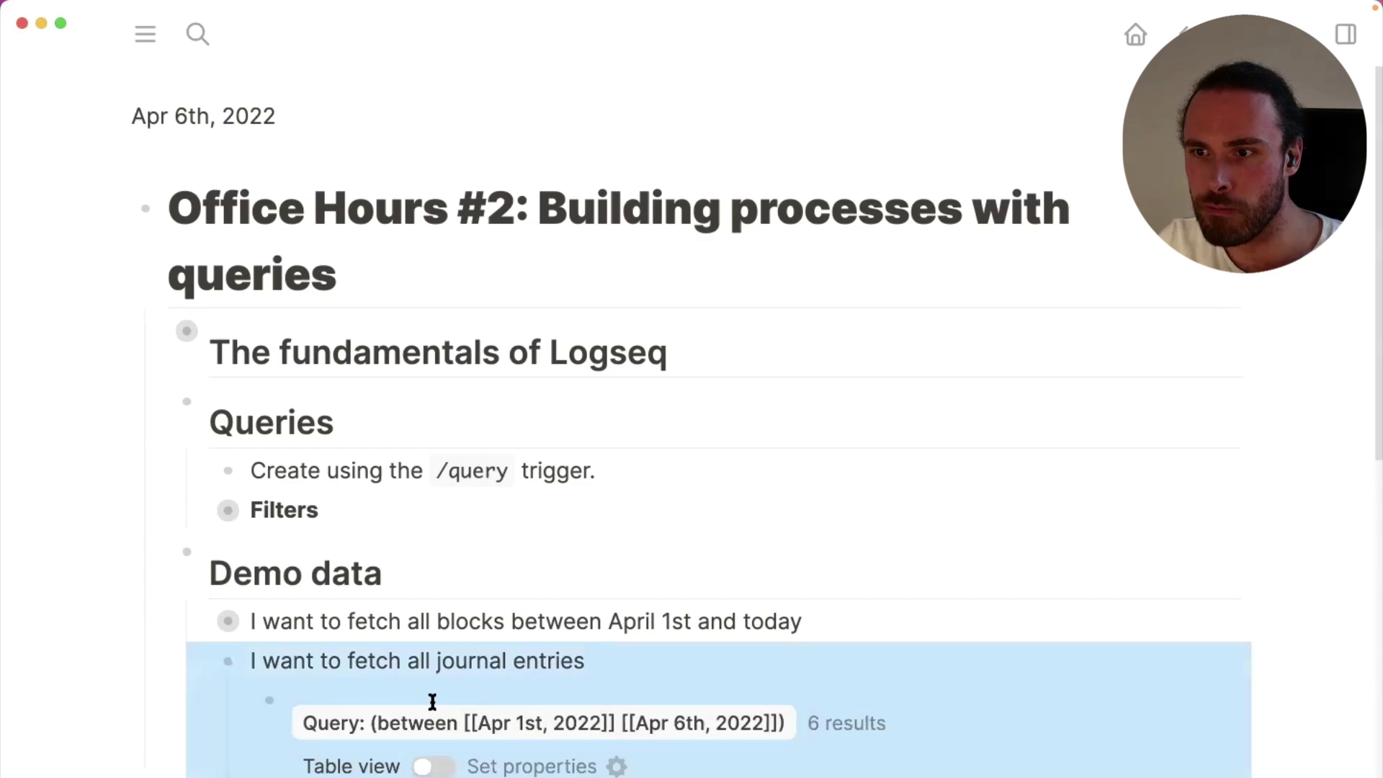
click(486, 699)
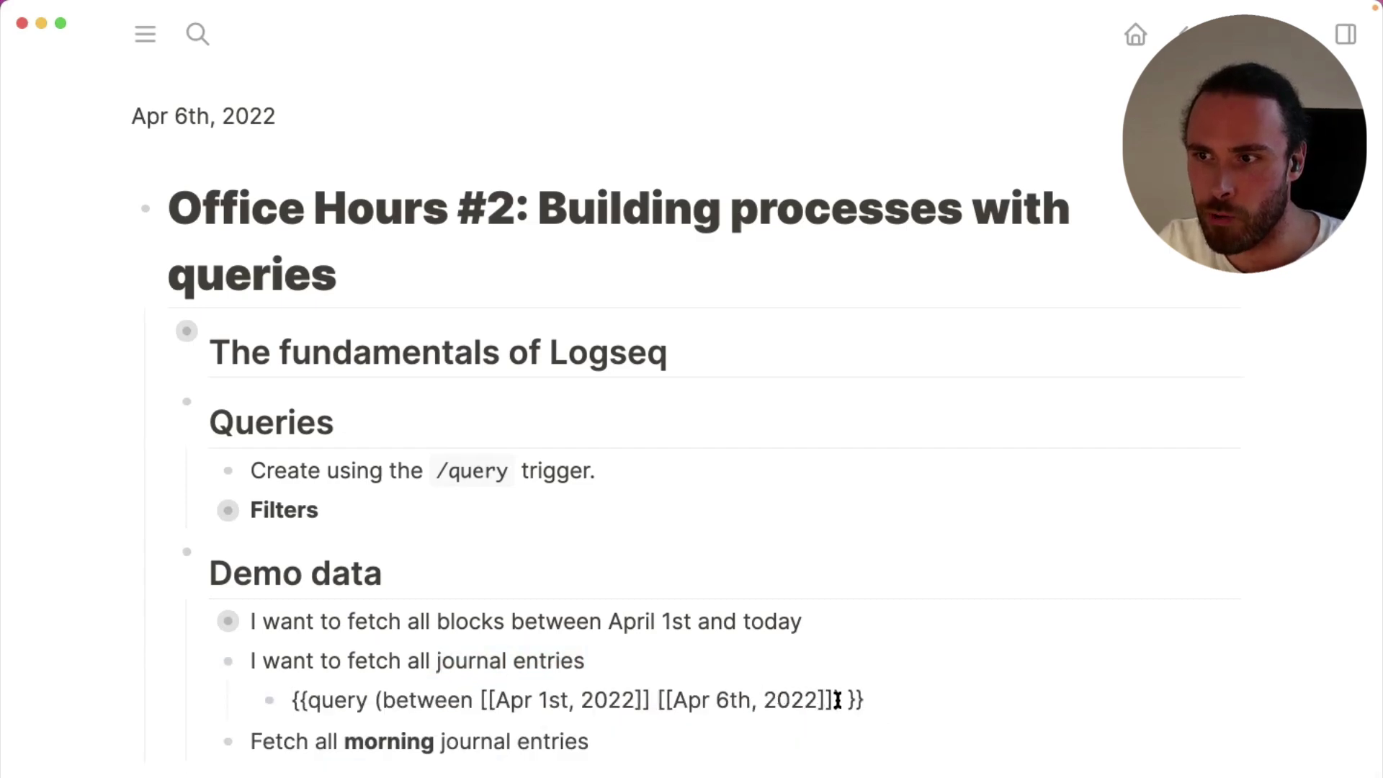
drag(840, 700, 375, 702)
text(()
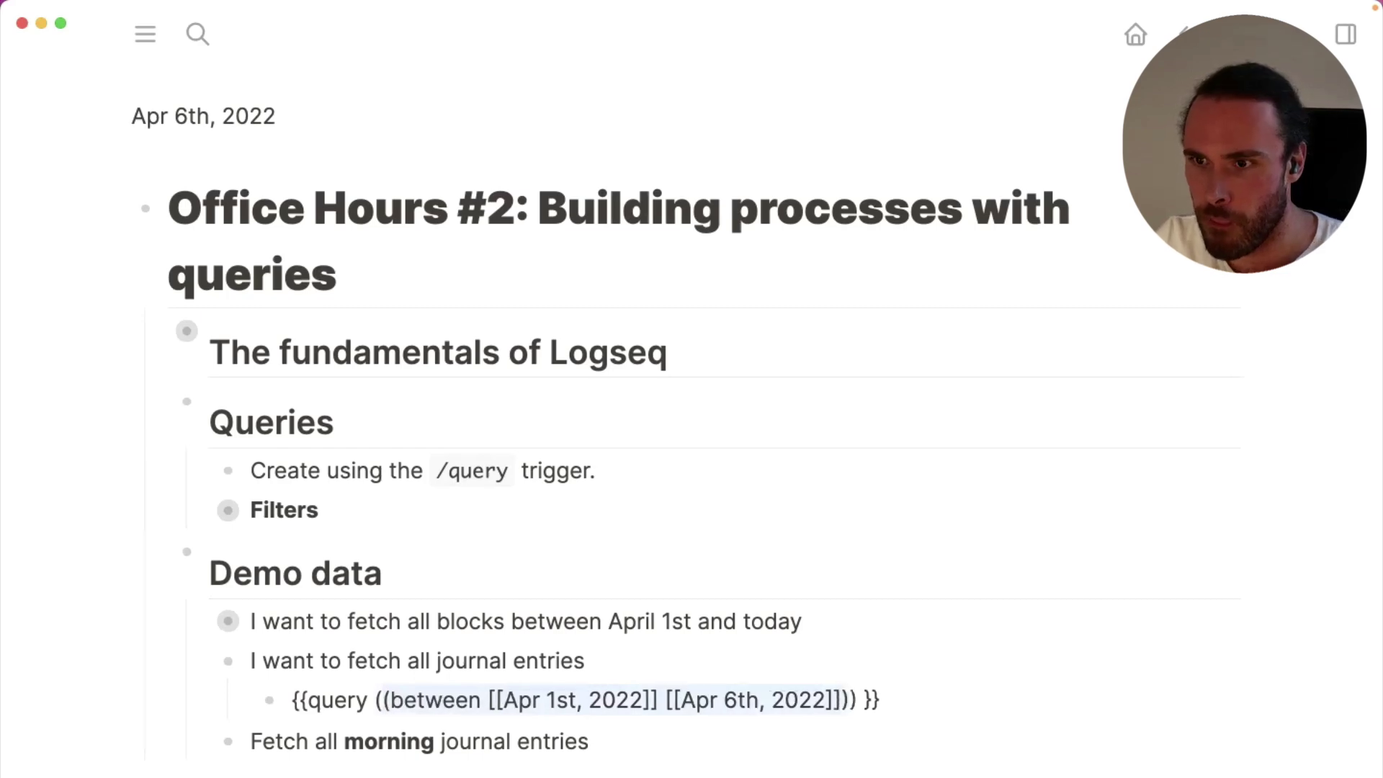
key(Left)
text(and)
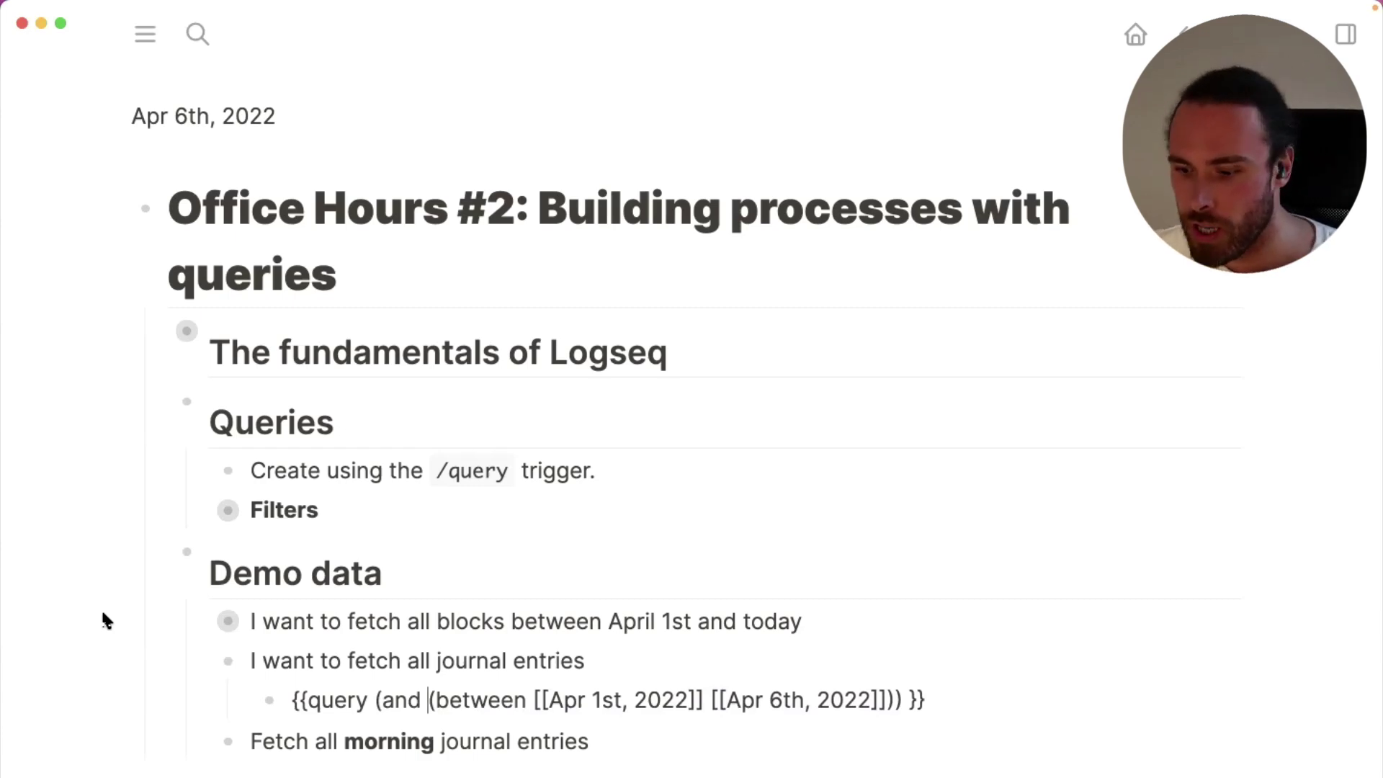
Add the page reference [[Journal]] to the and operator, before the between filter
text([[Journa)
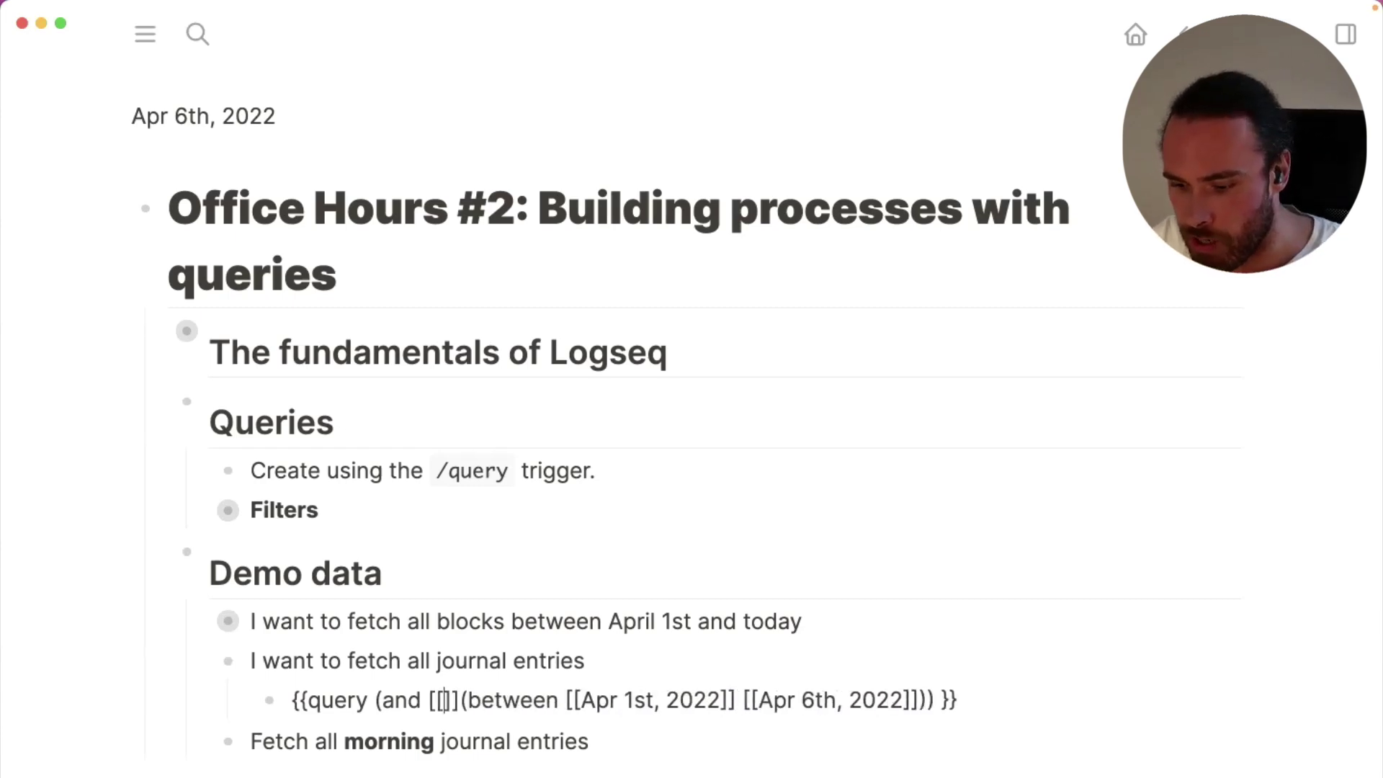
text(l)
key(Right)
key(Right)
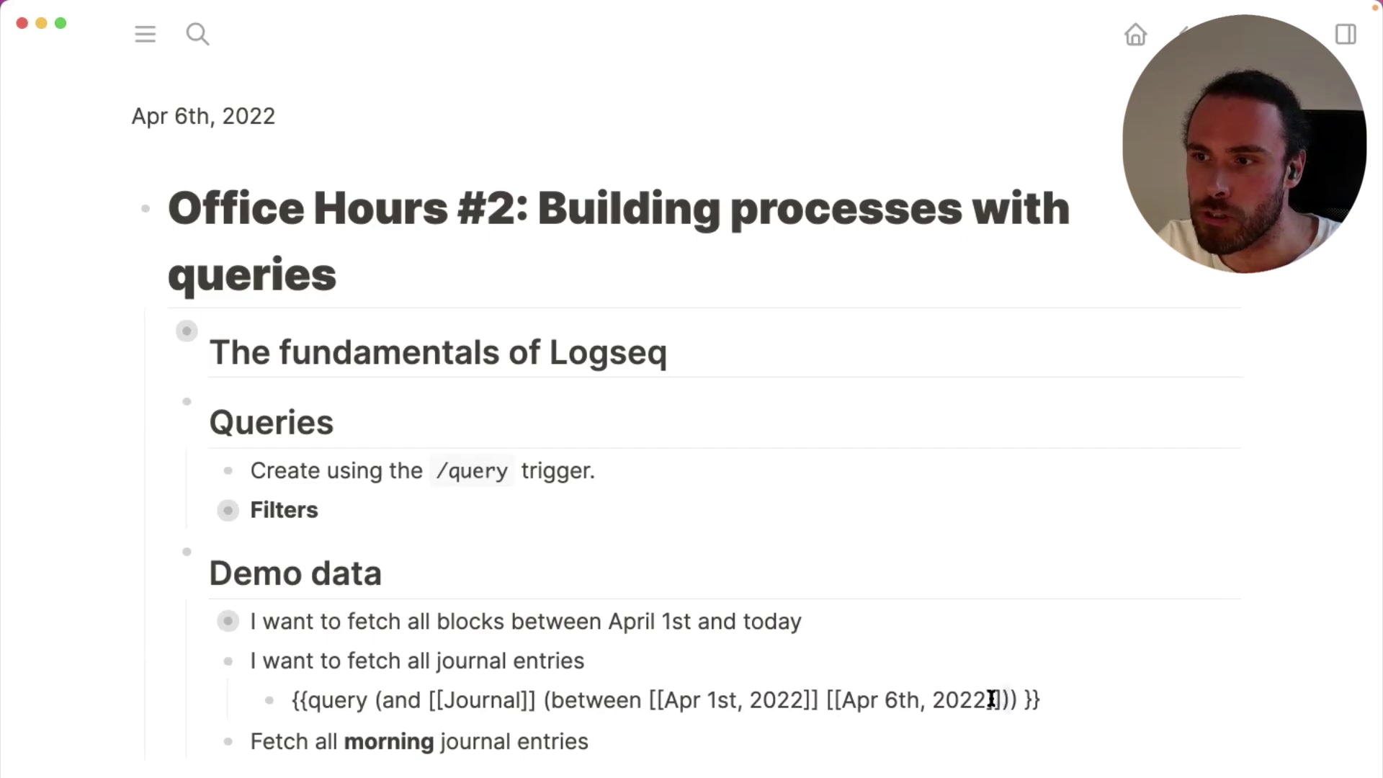
Highlight the between filter and the "and [[Journal]]" part of the query in turn to review its structure
drag(976, 698, 546, 700)
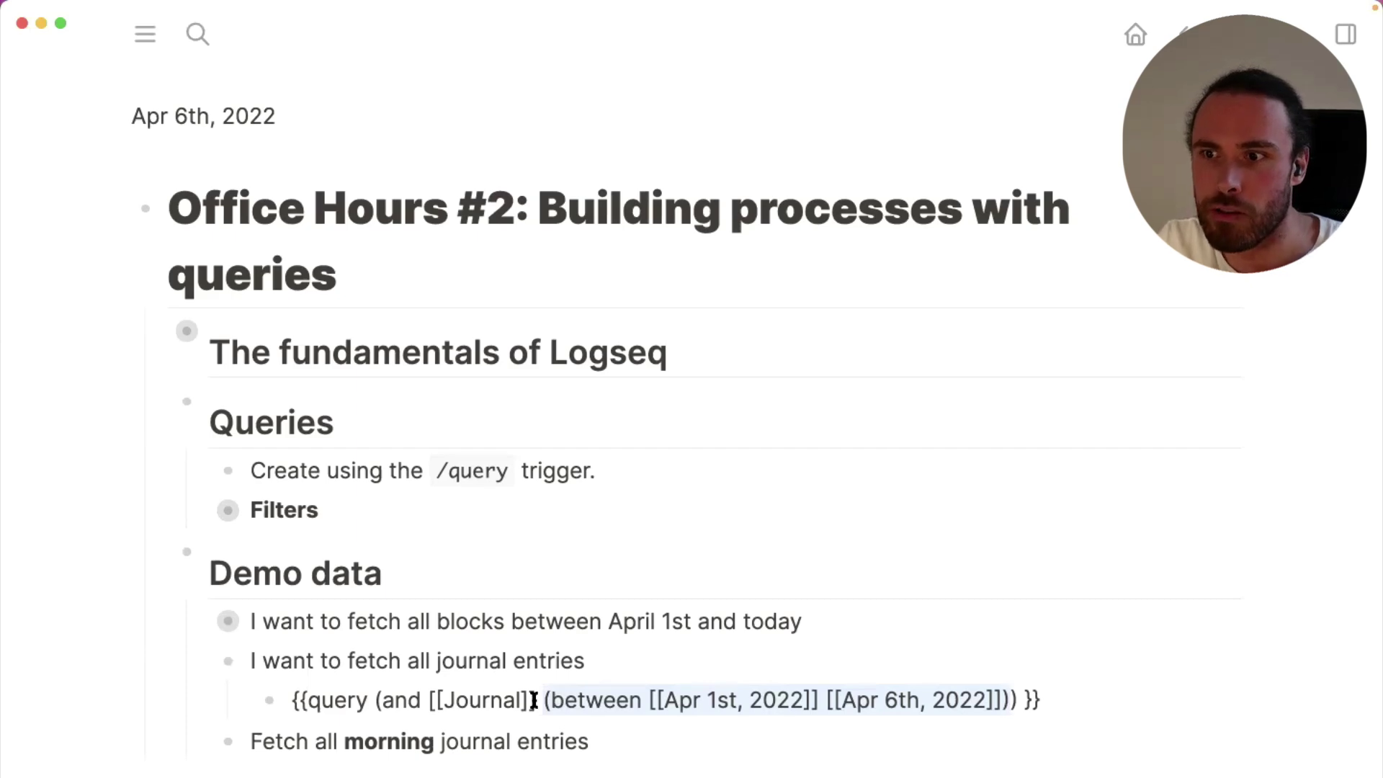
drag(535, 698, 386, 690)
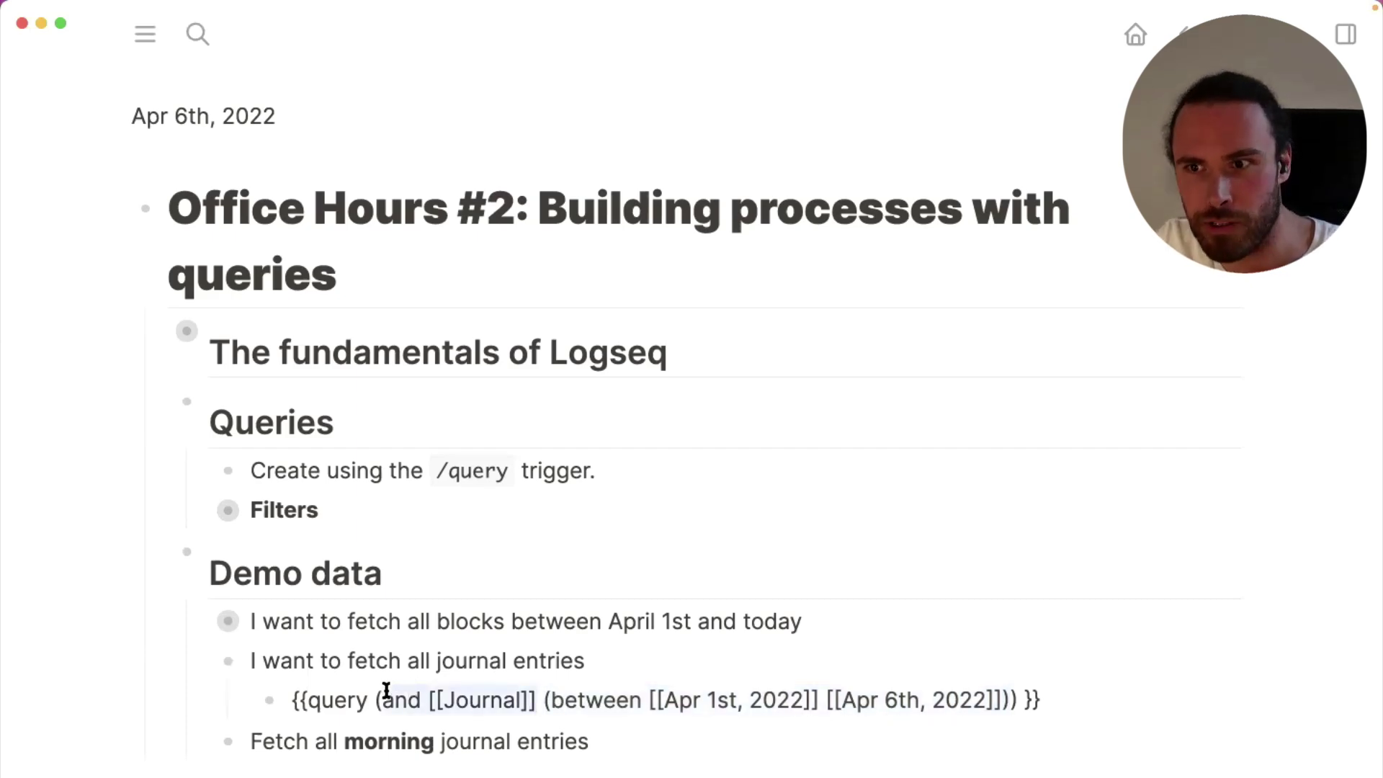
click(382, 691)
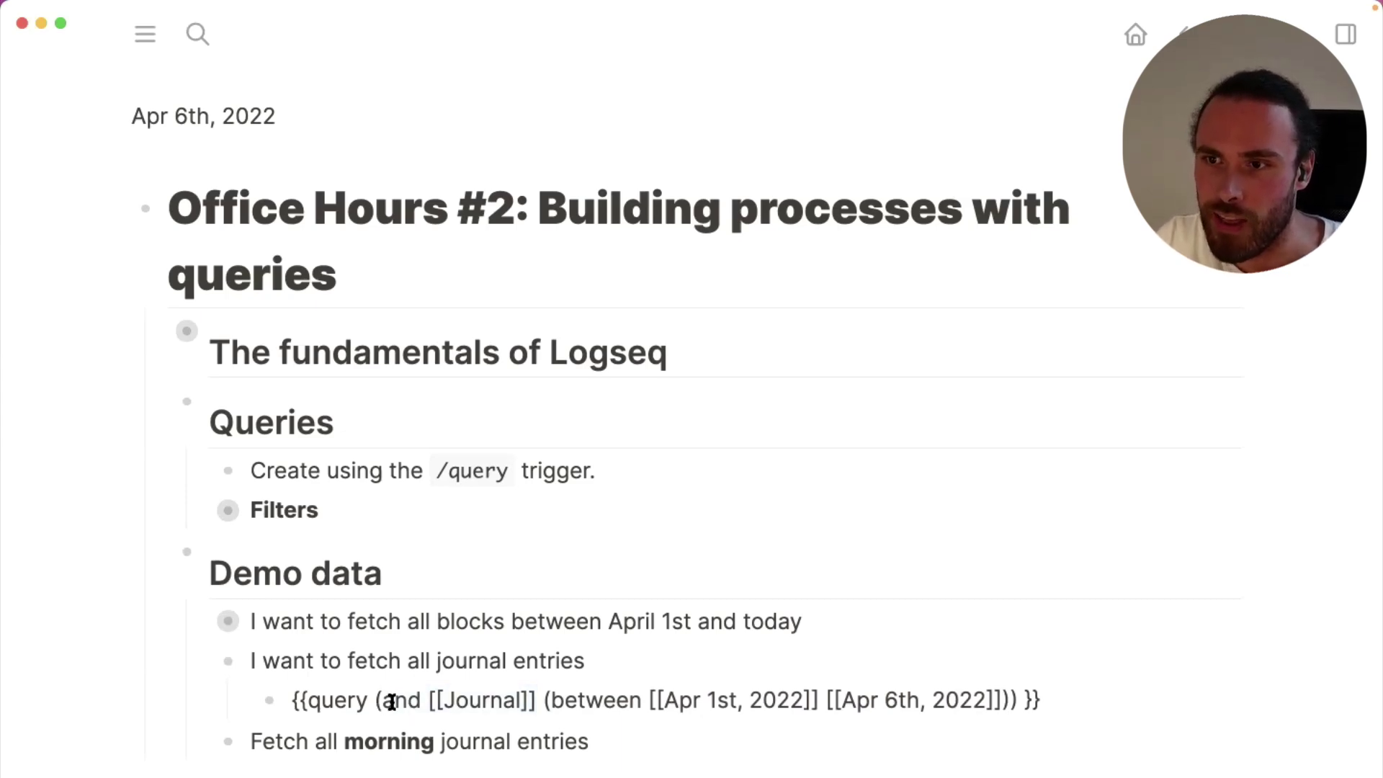
drag(383, 700, 540, 702)
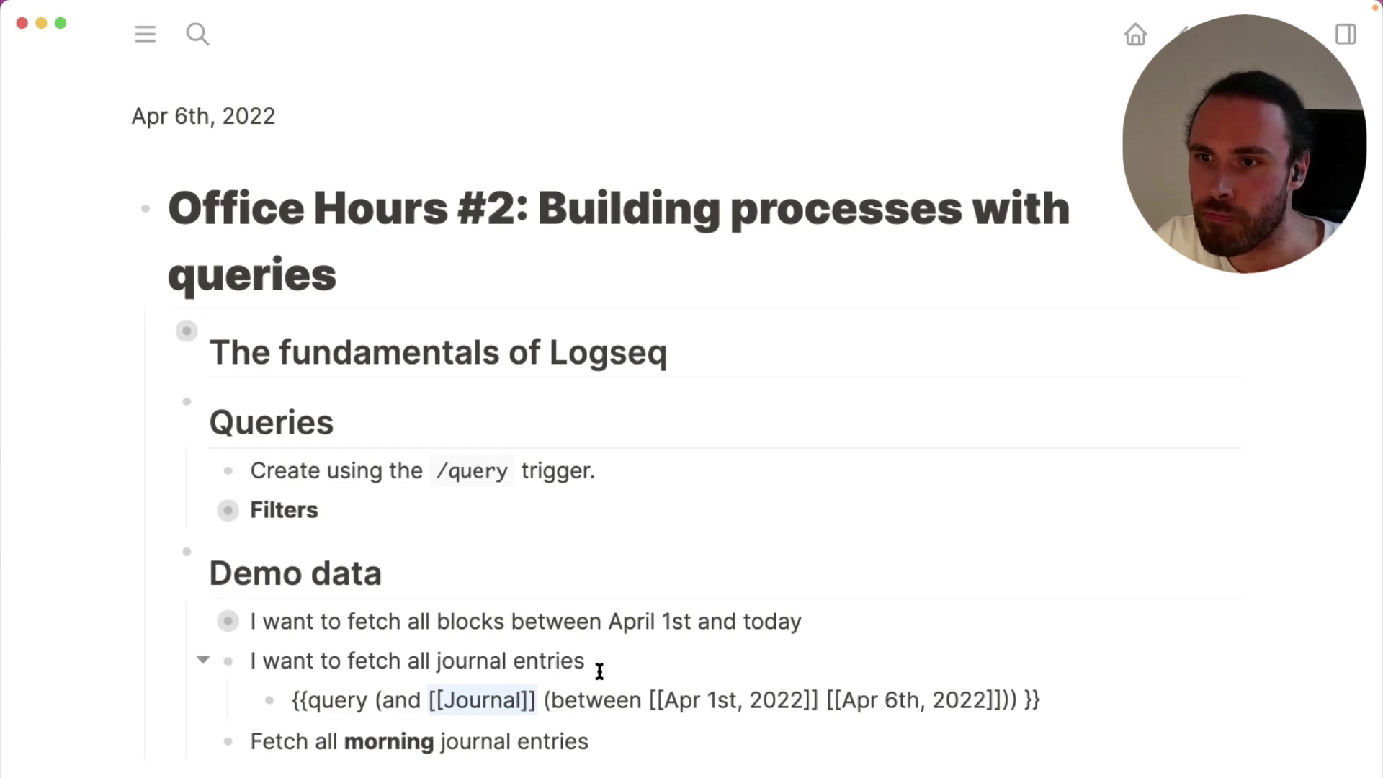
Finish editing the journal entries query and compare its results with those of the between-only query
click(72, 610)
scroll(74, 614, down, 5)
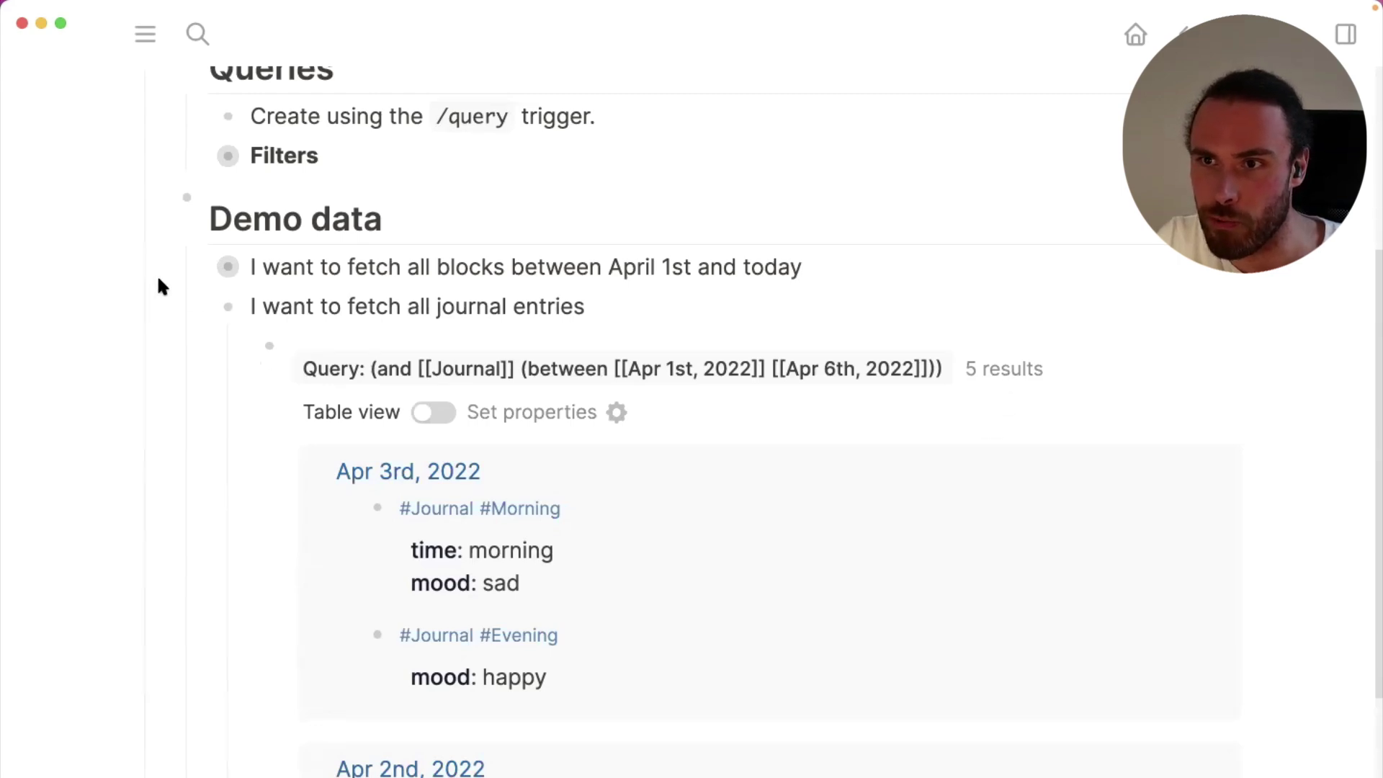
click(203, 269)
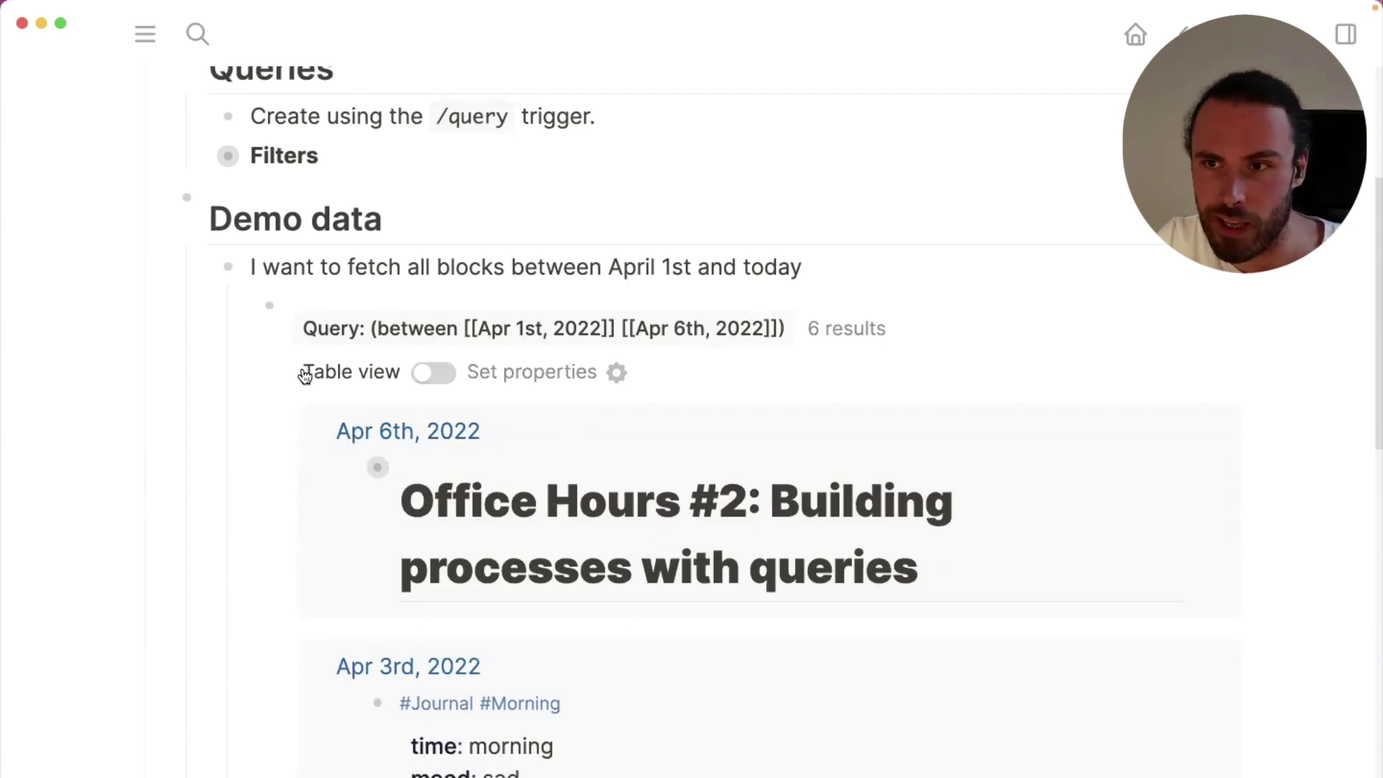
click(203, 270)
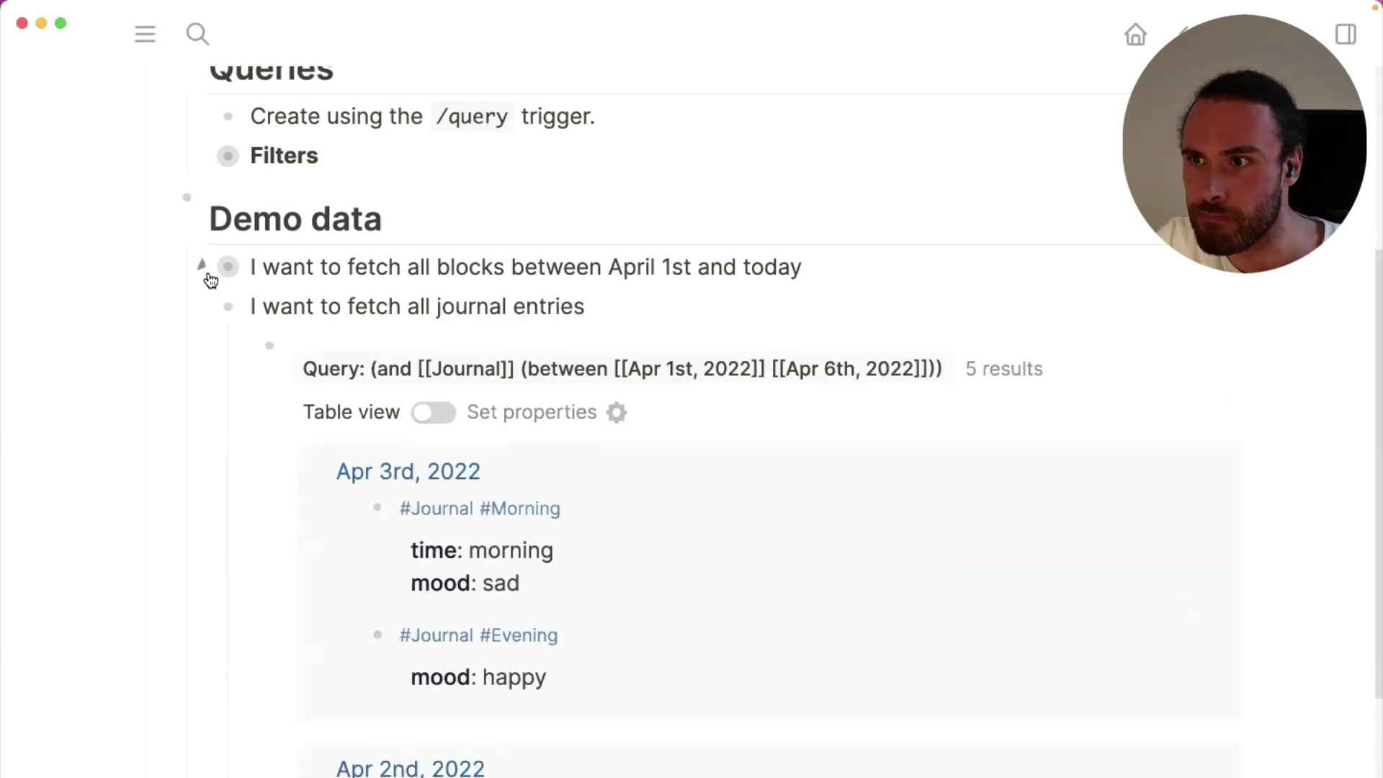
scroll(933, 488, down, 2)
scroll(935, 488, down, 1)
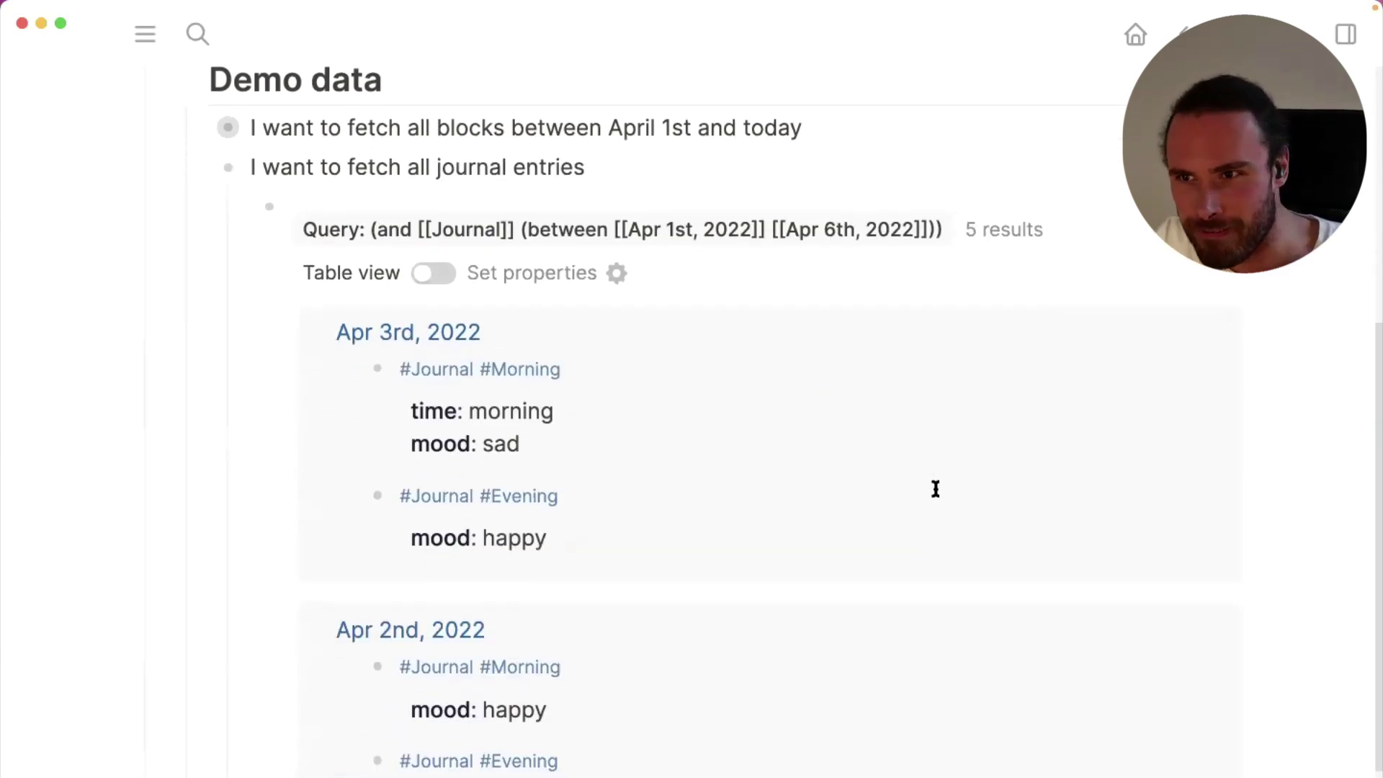
Copy the whole query under "I want to fetch all journal entries", and collapse that block
click(640, 178)
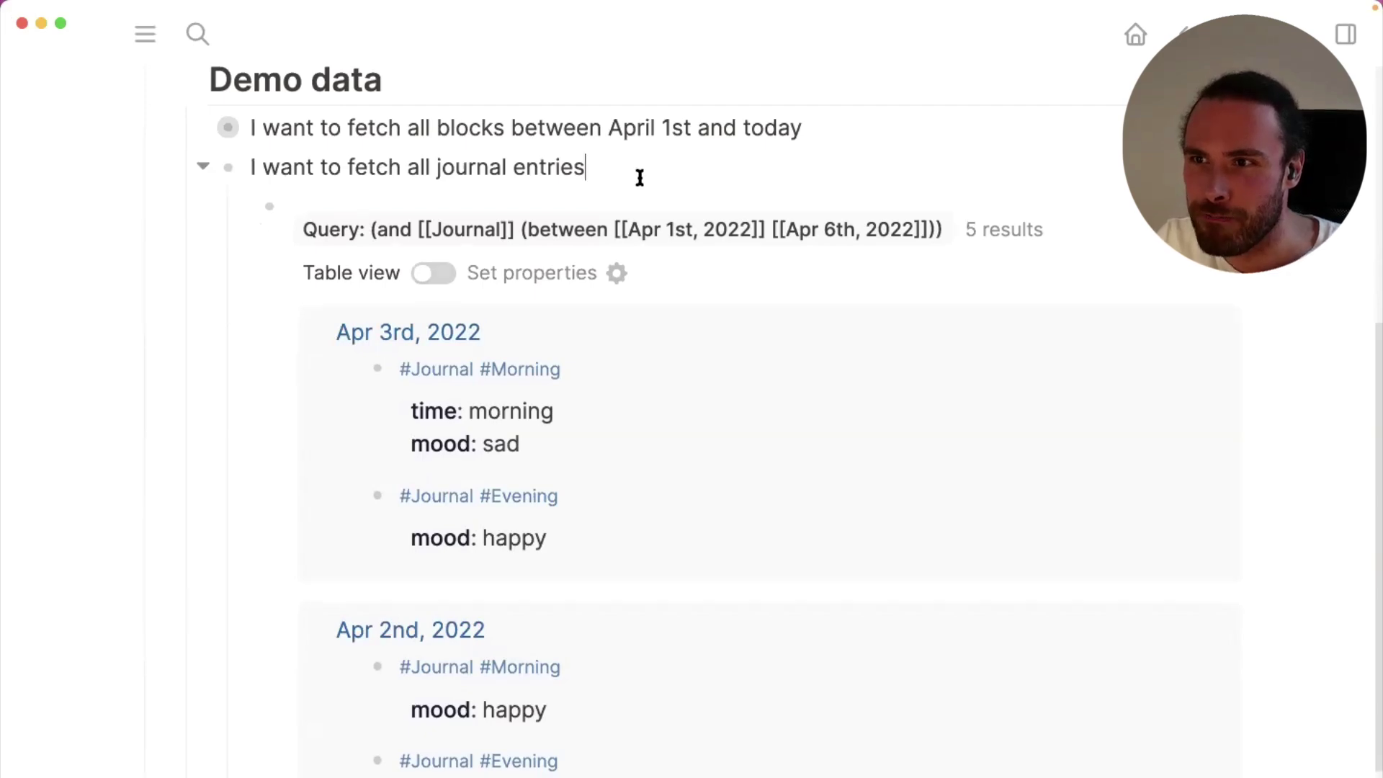
key(Down)
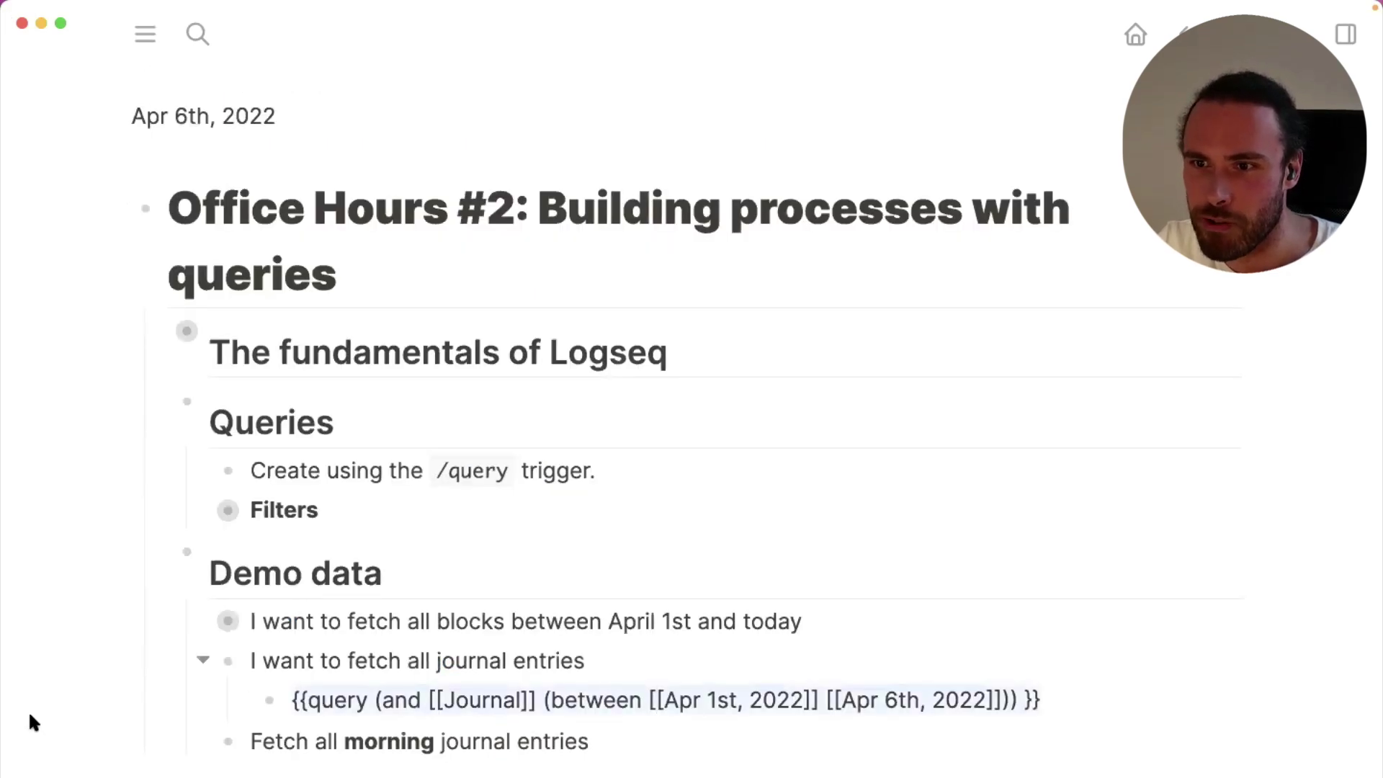
click(201, 659)
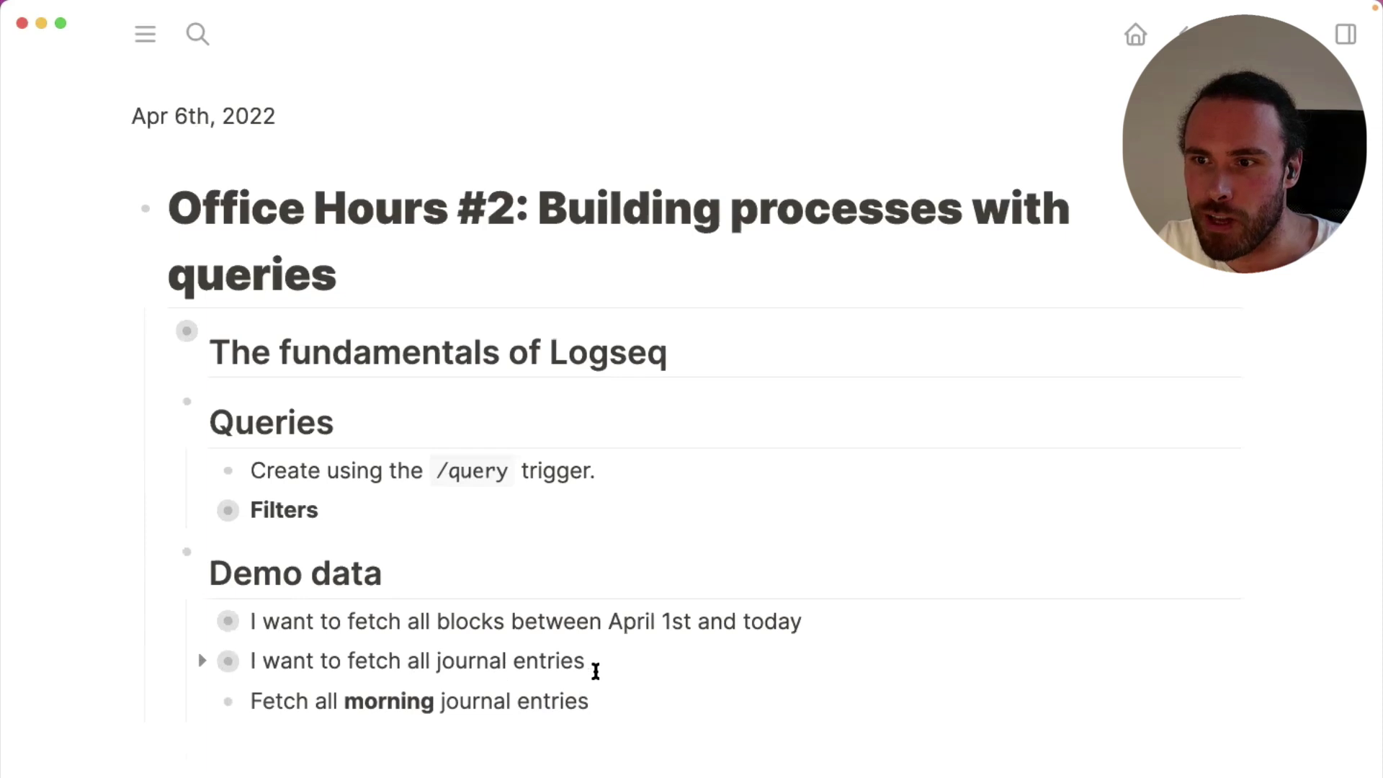
Paste the copied [[Journal]] and between query into a new block nested under "Fetch all morning journal entries"
click(679, 695)
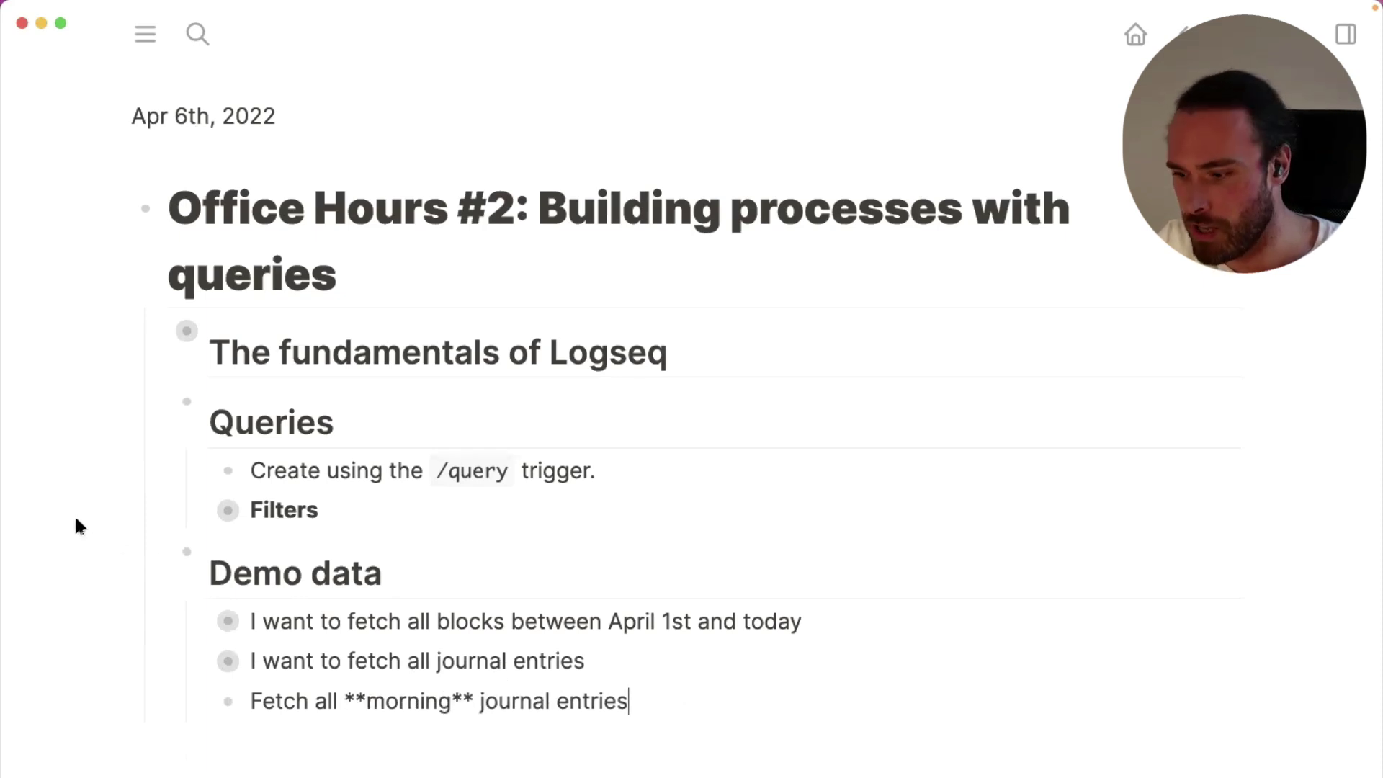
key(Return)
key(Tab)
text({{query (and [[Journal]] (between [[Apr 1st, 2022]] [[Apr 6th, 2022]])) }})
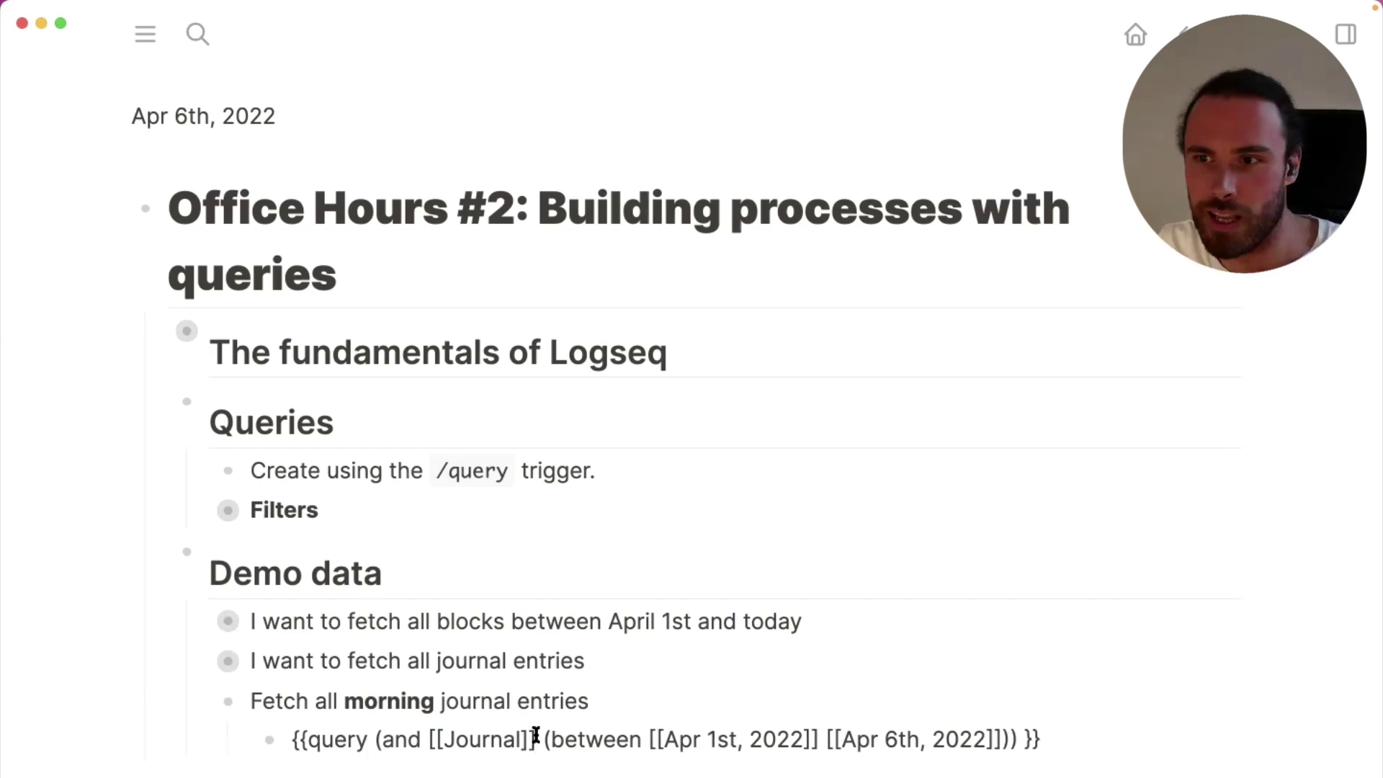
Expand "I want to fetch all journal entries" to review its query results, and collapse it again
click(198, 664)
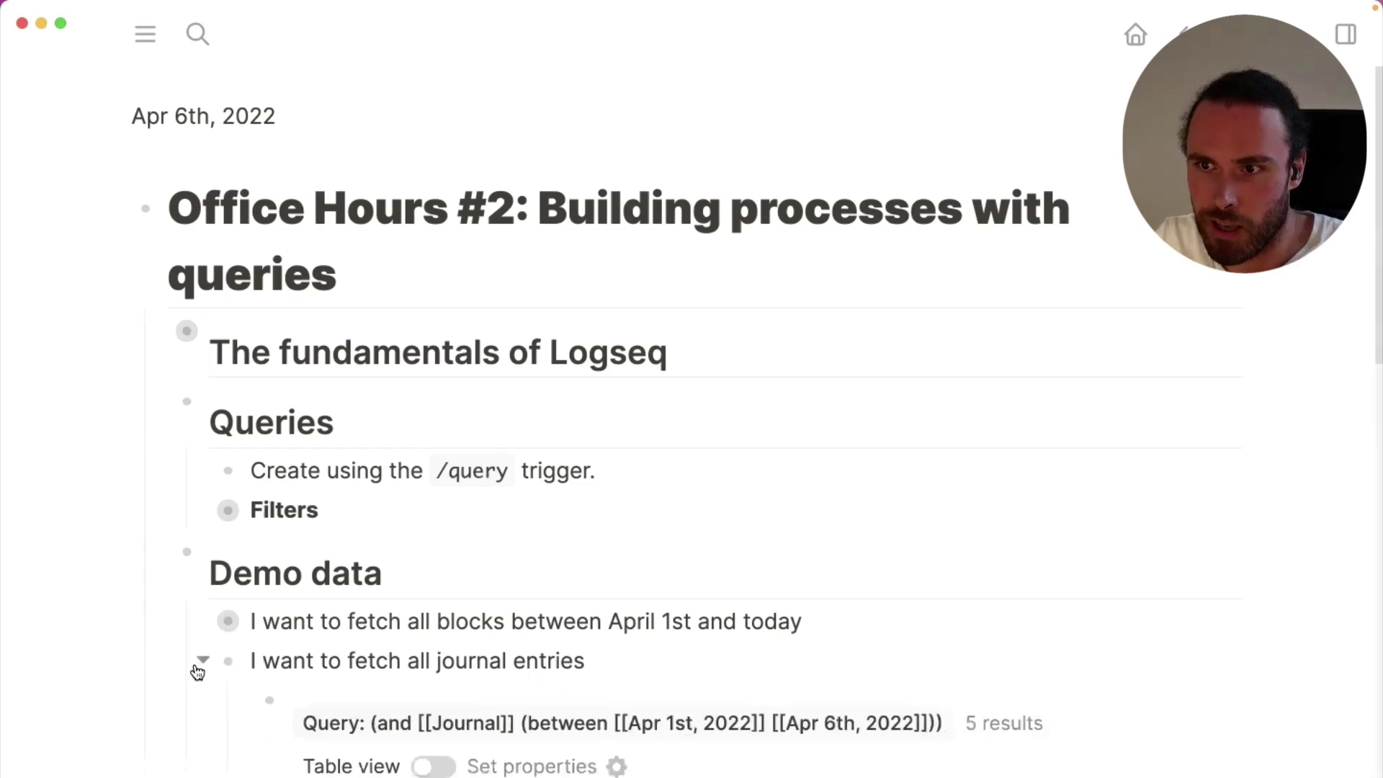
scroll(197, 671, down, 5)
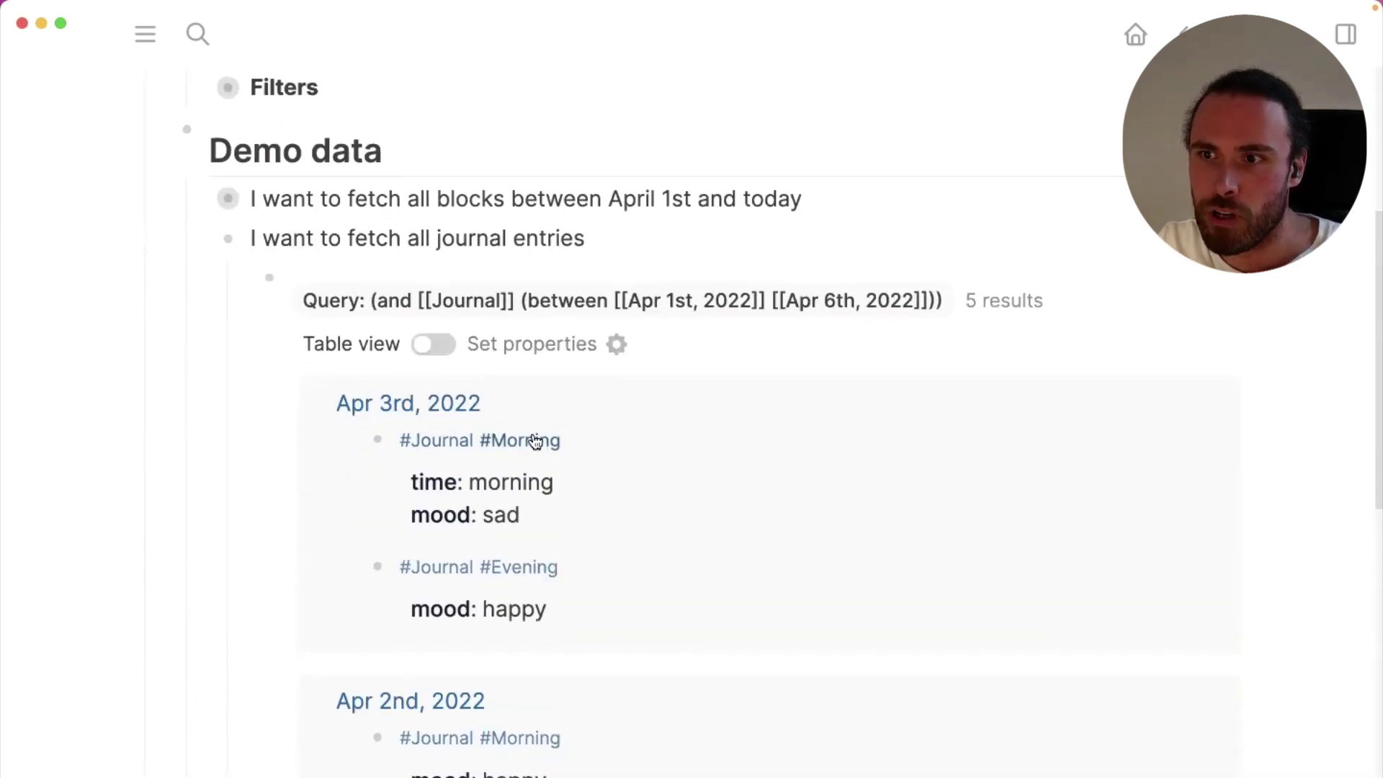
click(204, 234)
scroll(402, 356, down, 3)
scroll(401, 353, up, 2)
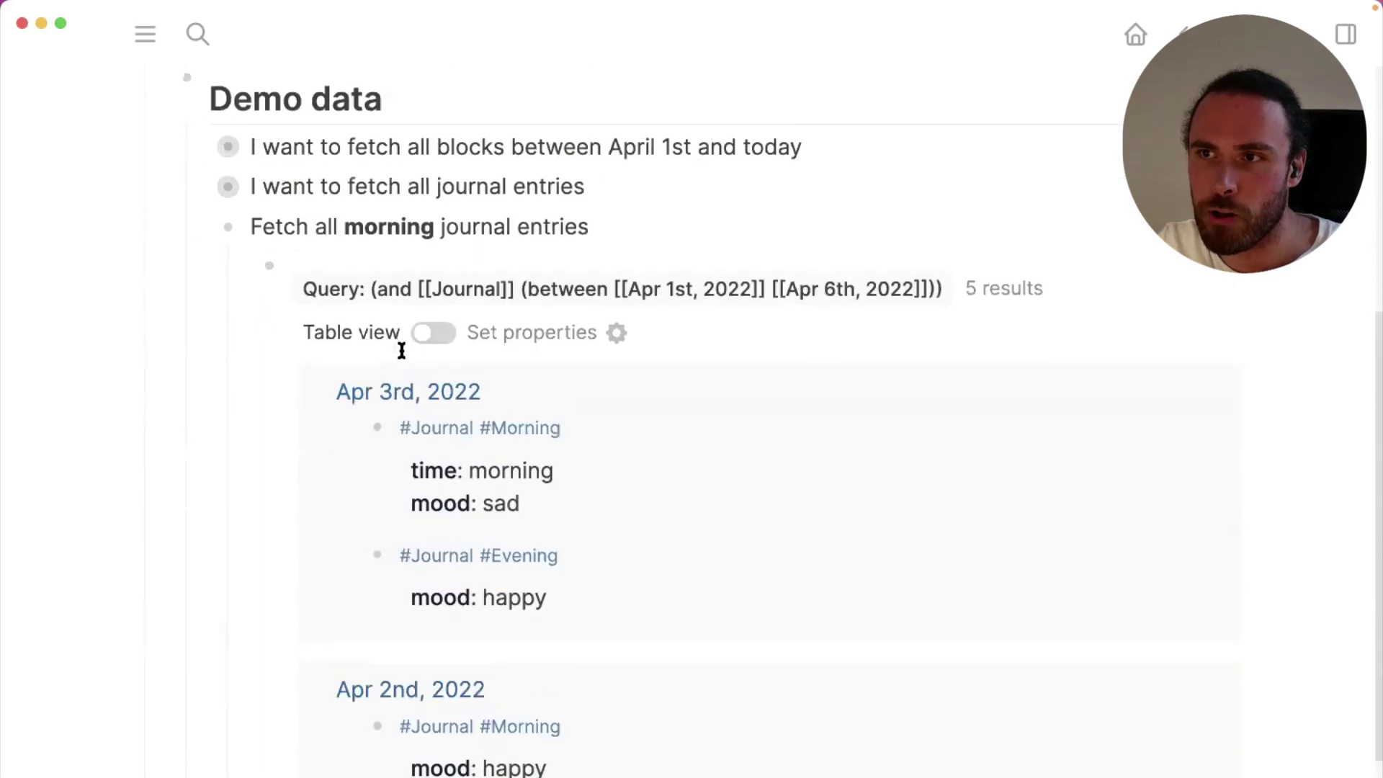
Highlight the between filter and the [[Journal]] reference in the query under "Fetch all morning journal entries" to review them
click(620, 222)
key(Down)
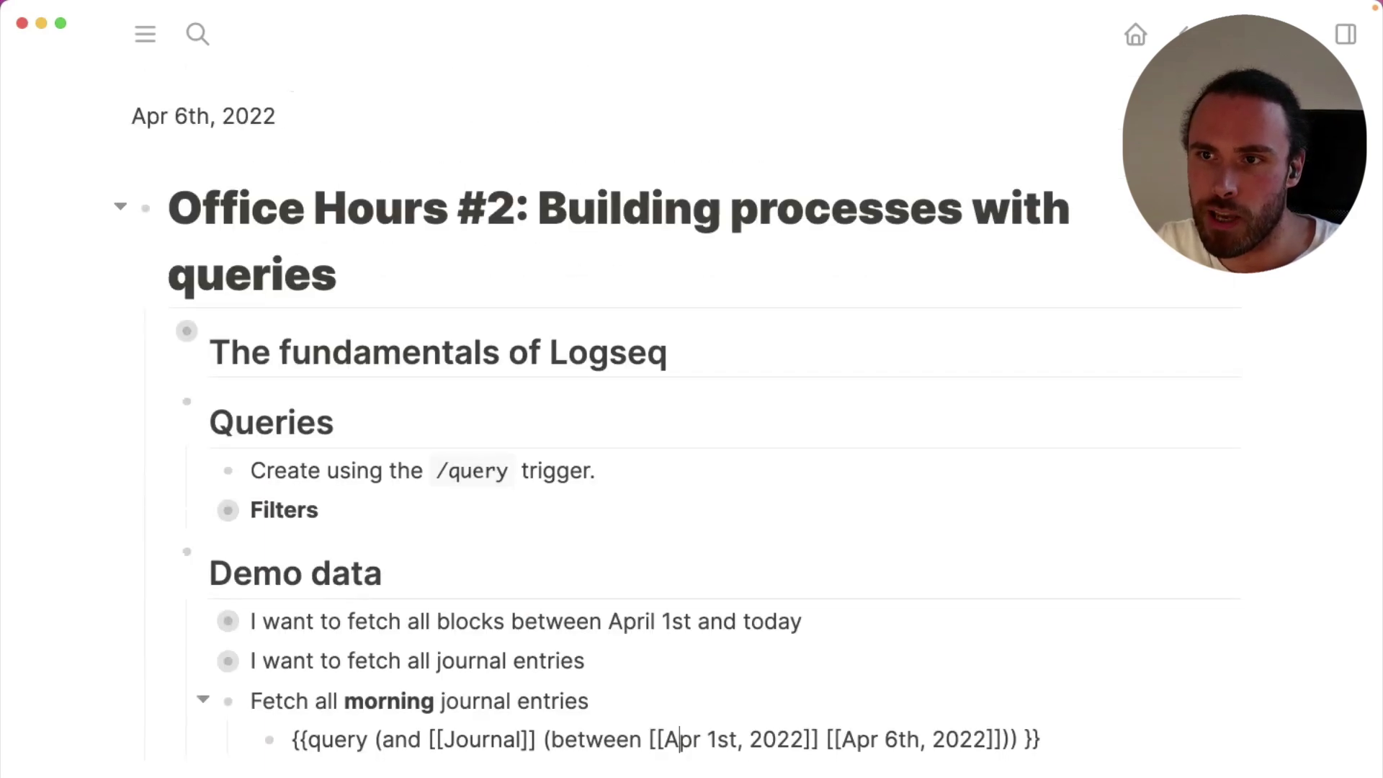
click(536, 739)
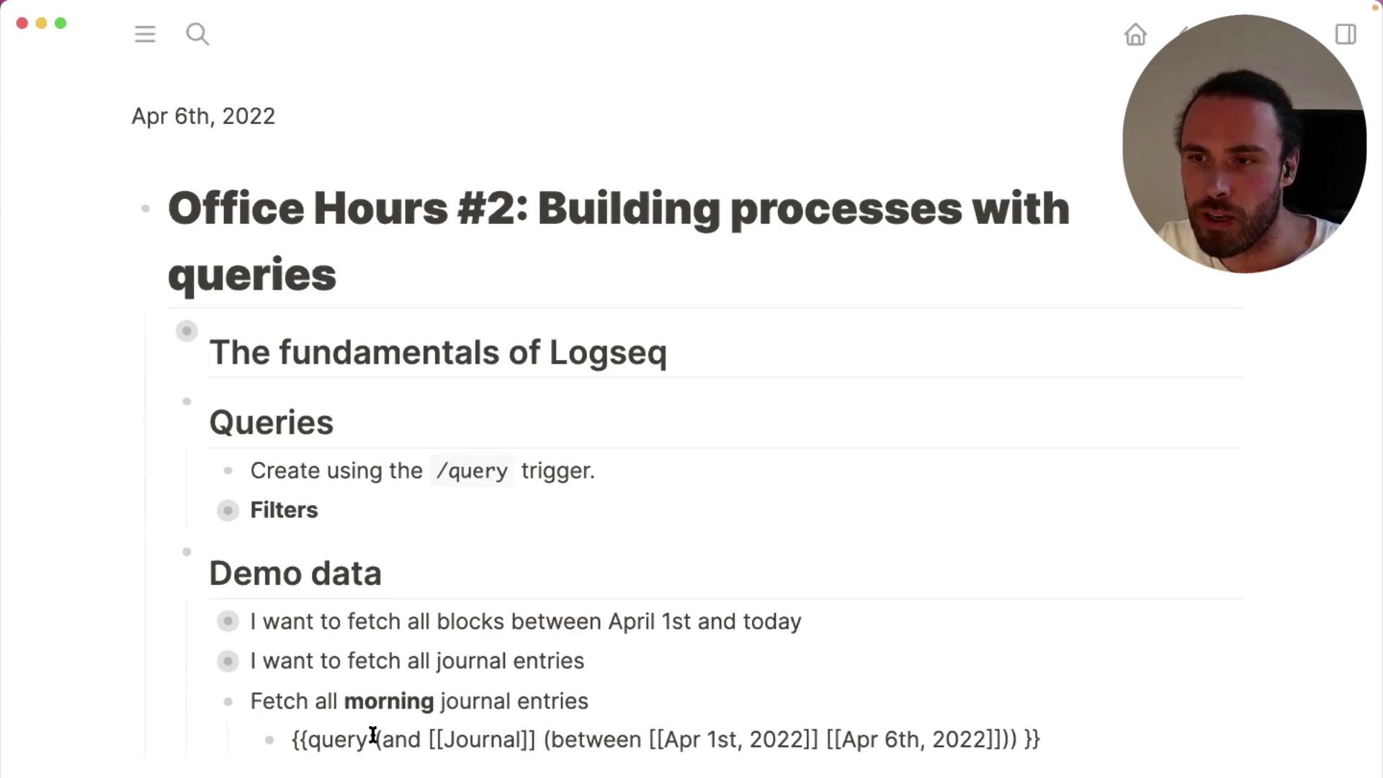
drag(553, 739, 1003, 735)
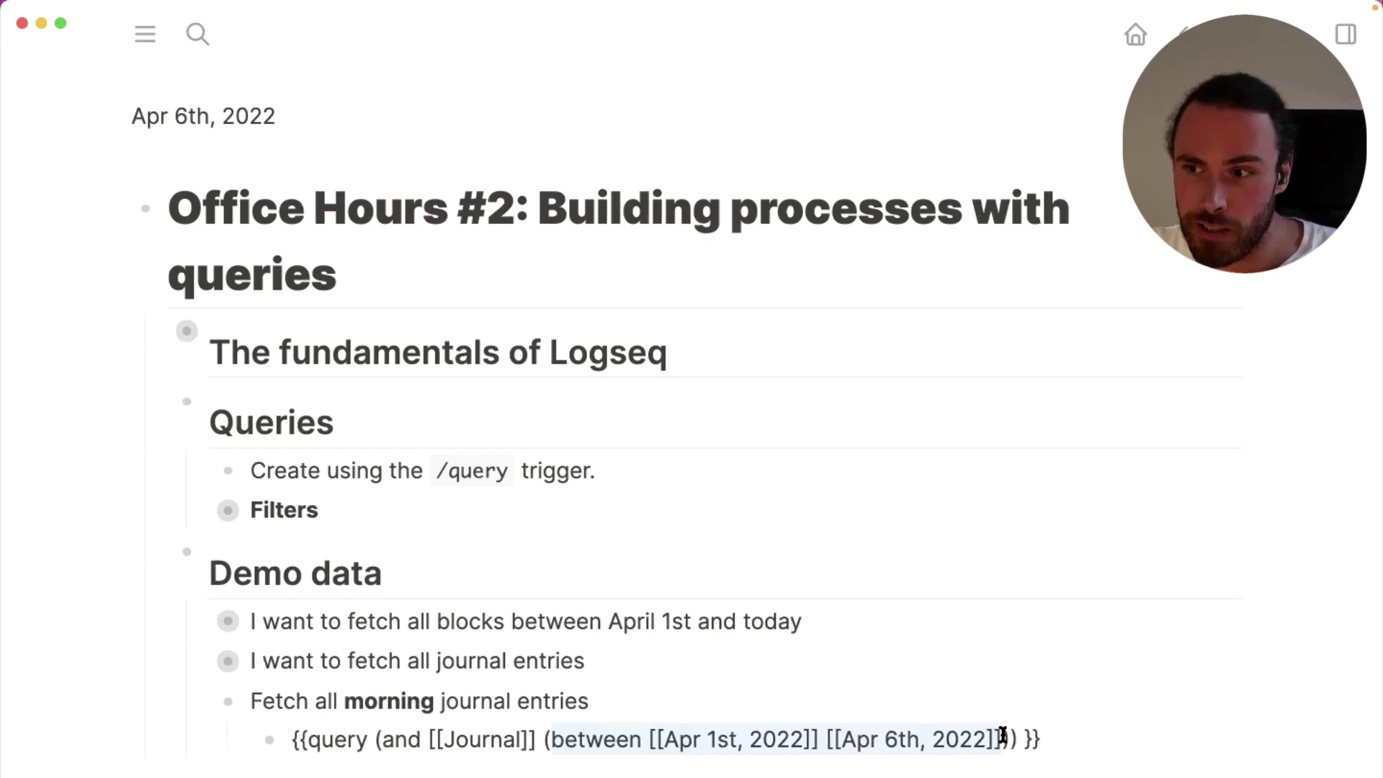
click(700, 743)
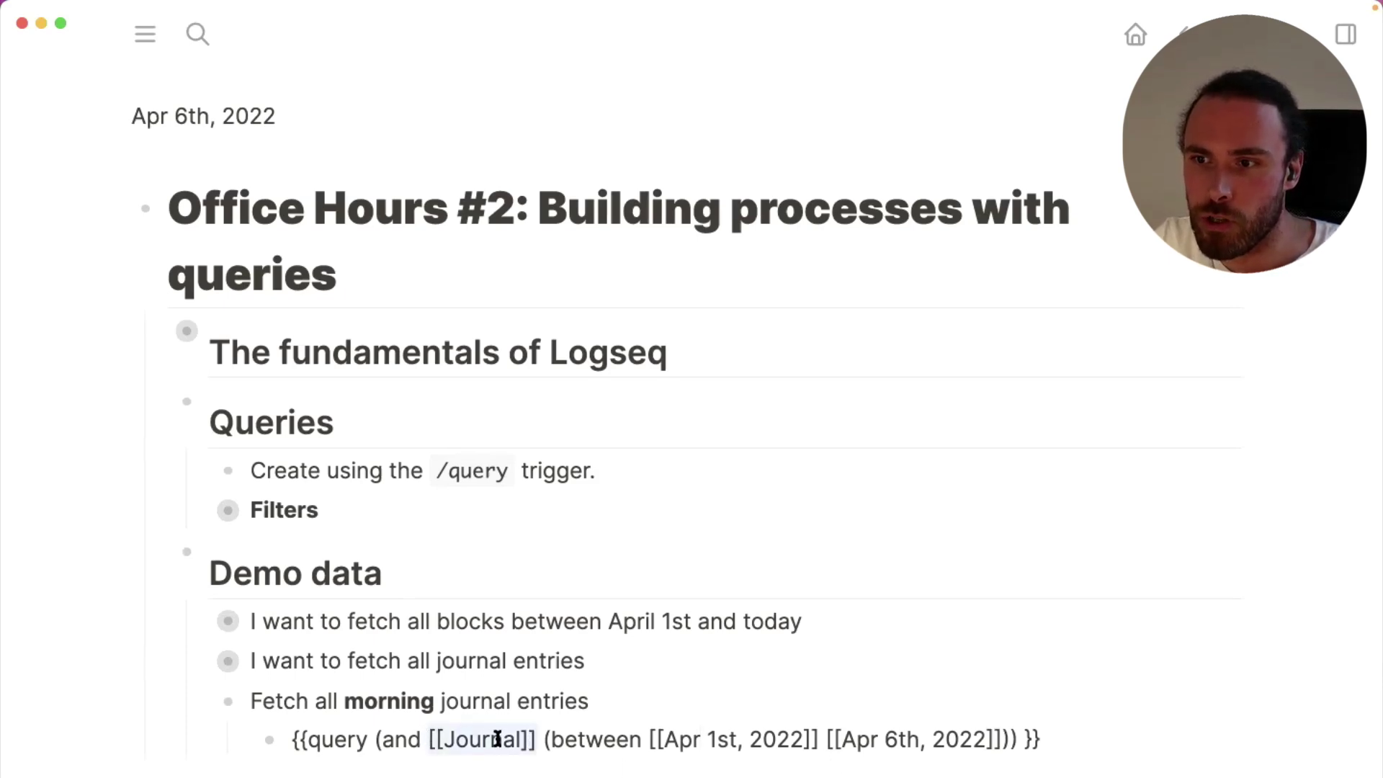
Add [[Morning]] after [[Journal]] in the query under "Fetch all morning journal entries" and finish editing it
click(537, 739)
text([[)
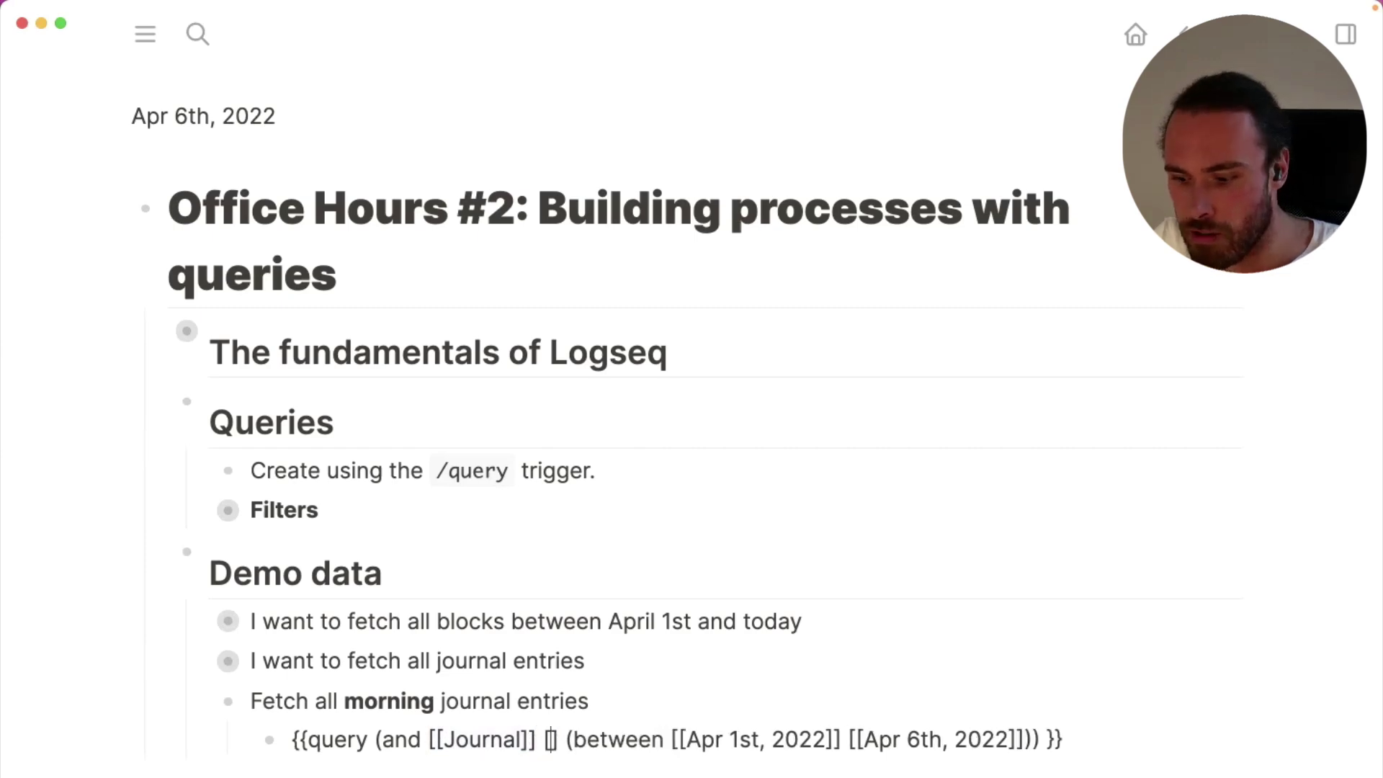
text(Morning)
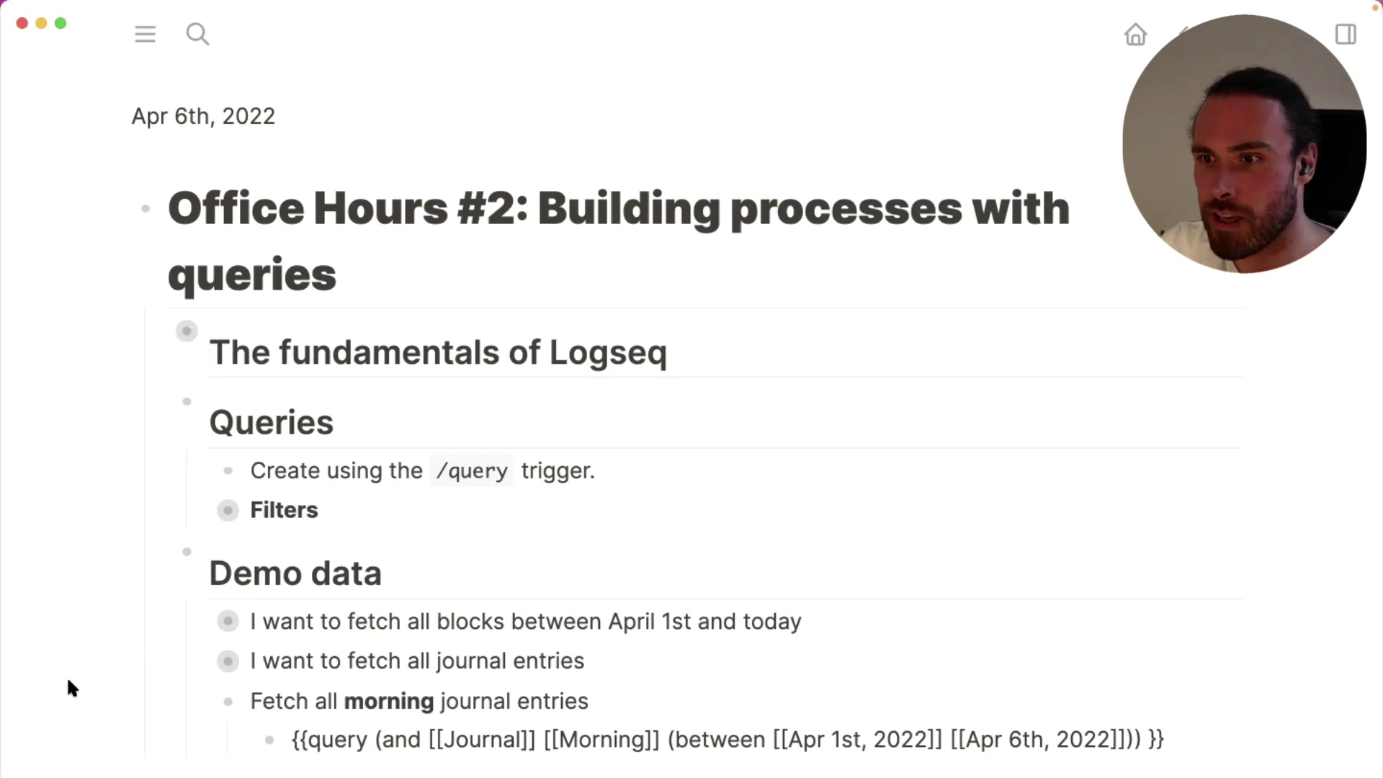
click(72, 675)
Examine the dated entries and tags returned by the [[Journal]] [[Morning]] query
scroll(78, 677, down, 3)
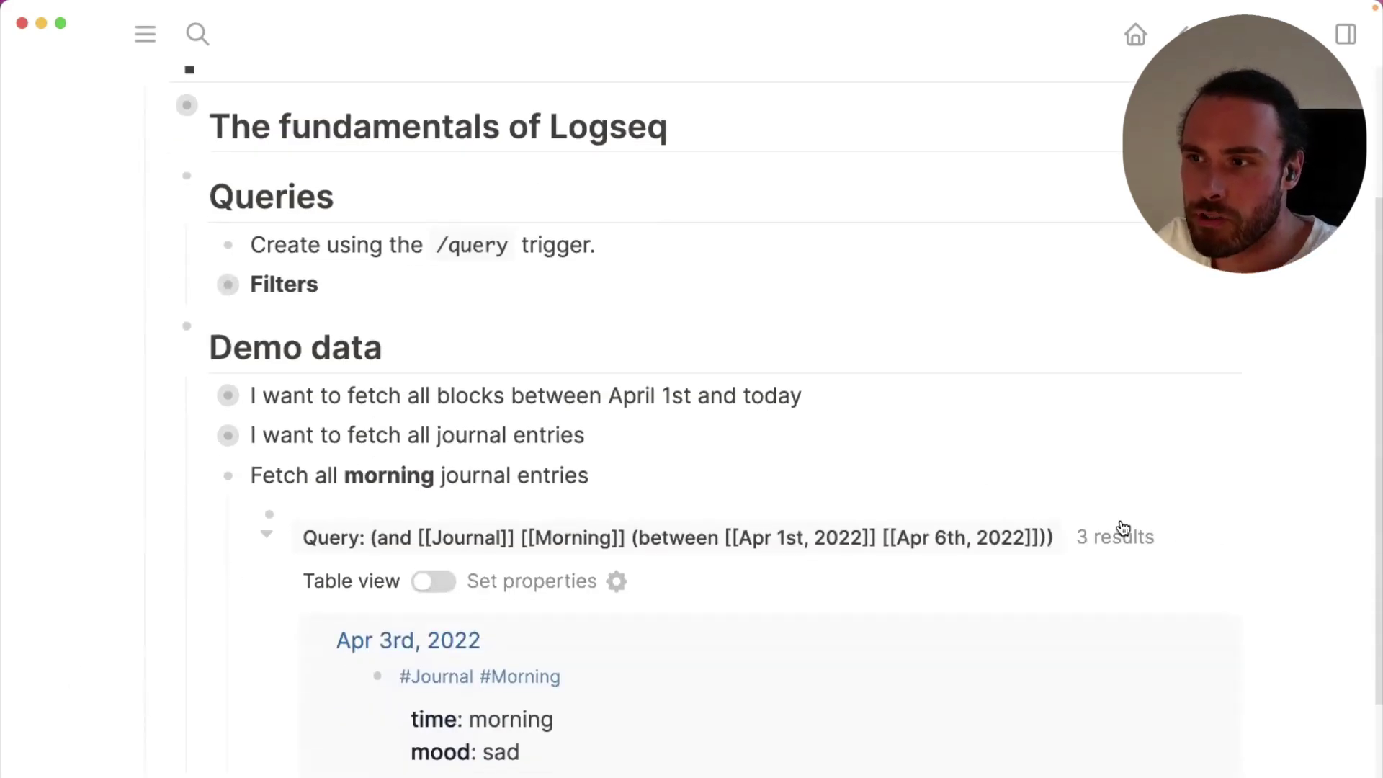
scroll(1117, 529, down, 3)
scroll(1116, 529, down, 2)
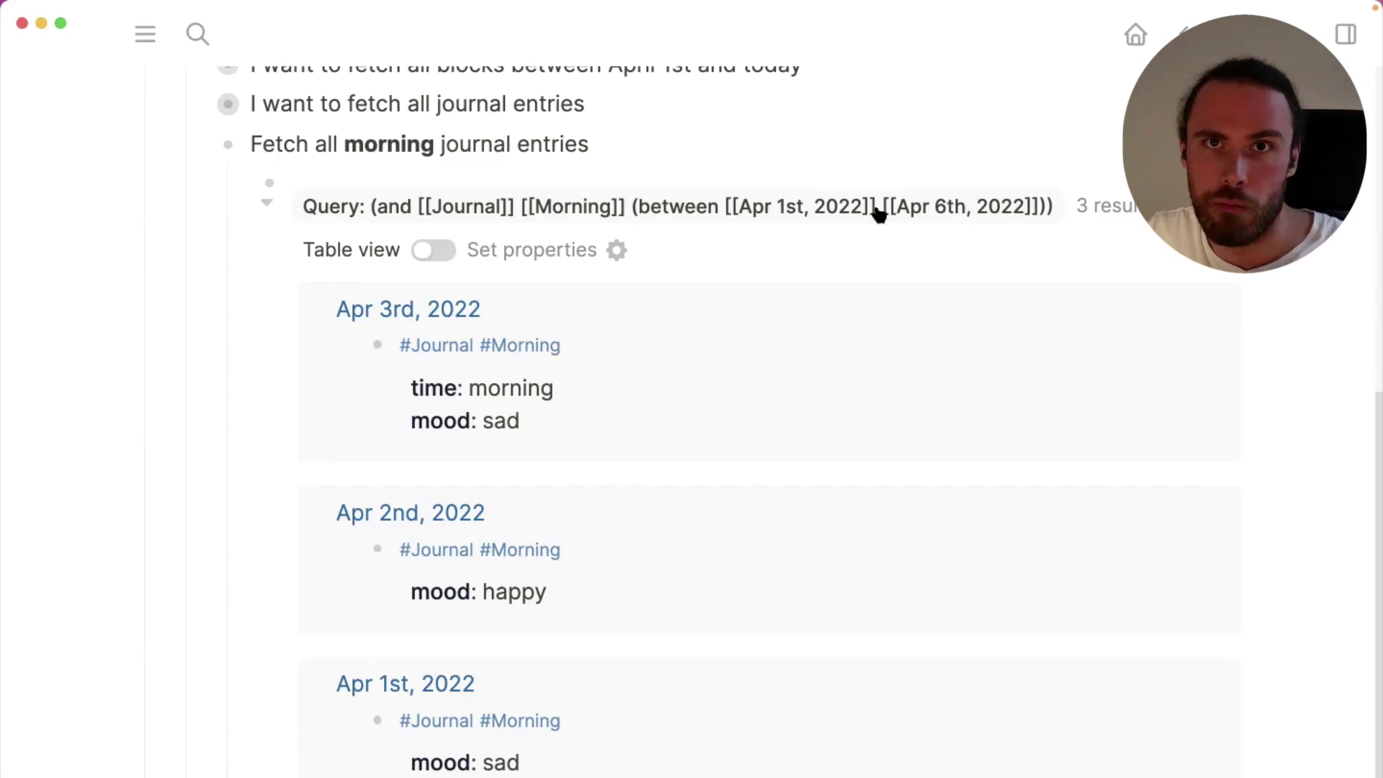
scroll(788, 208, up, 2)
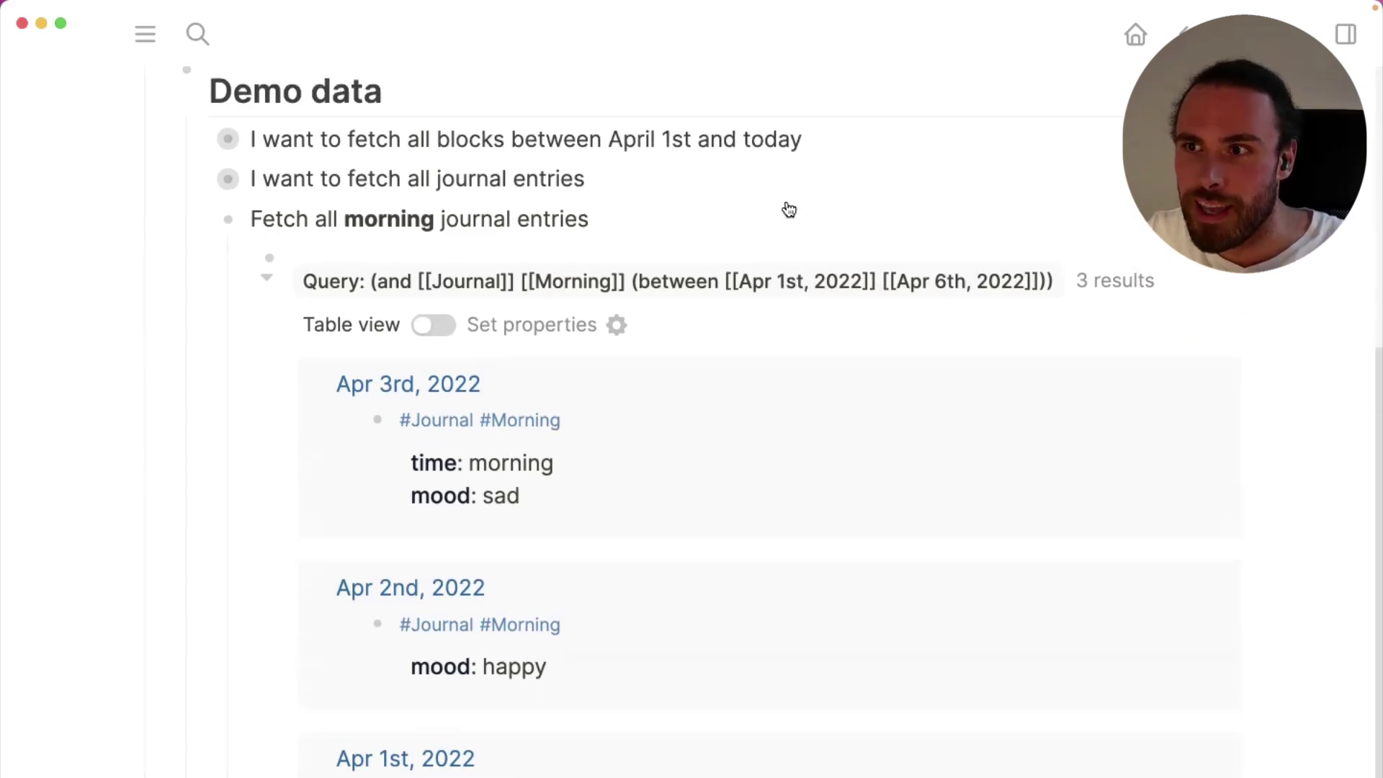
scroll(789, 209, up, 1)
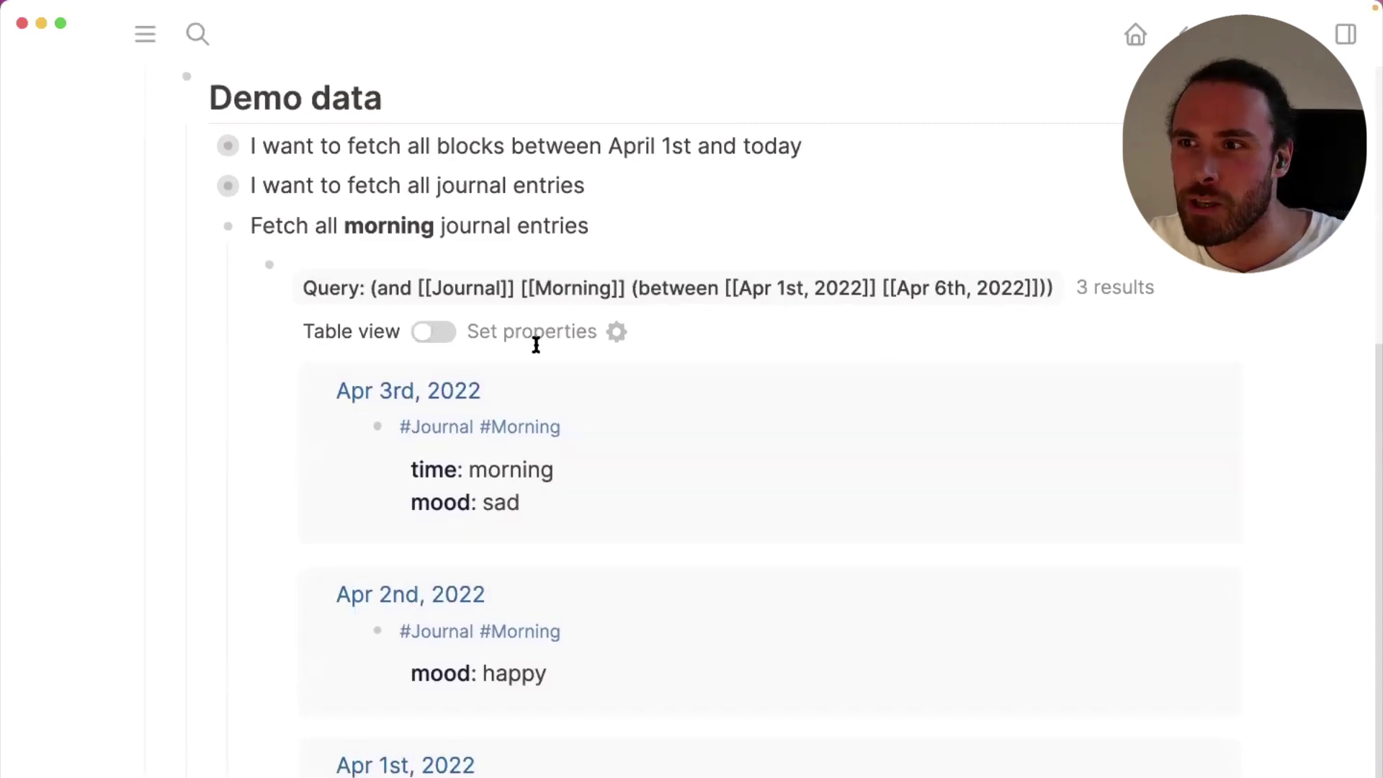
View the Re-index option for the Onboarding graph, and close the graph options and sidebar without running it
click(142, 36)
click(107, 105)
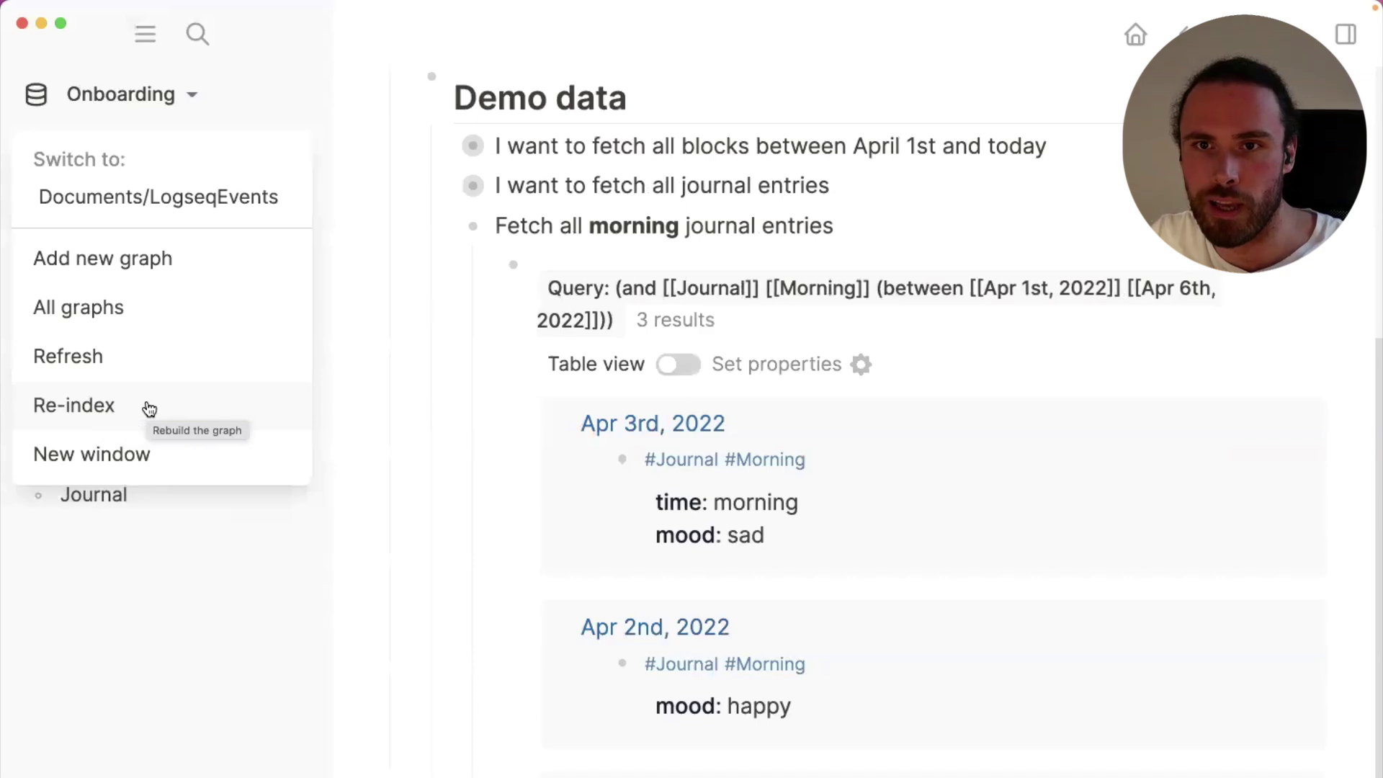
click(138, 97)
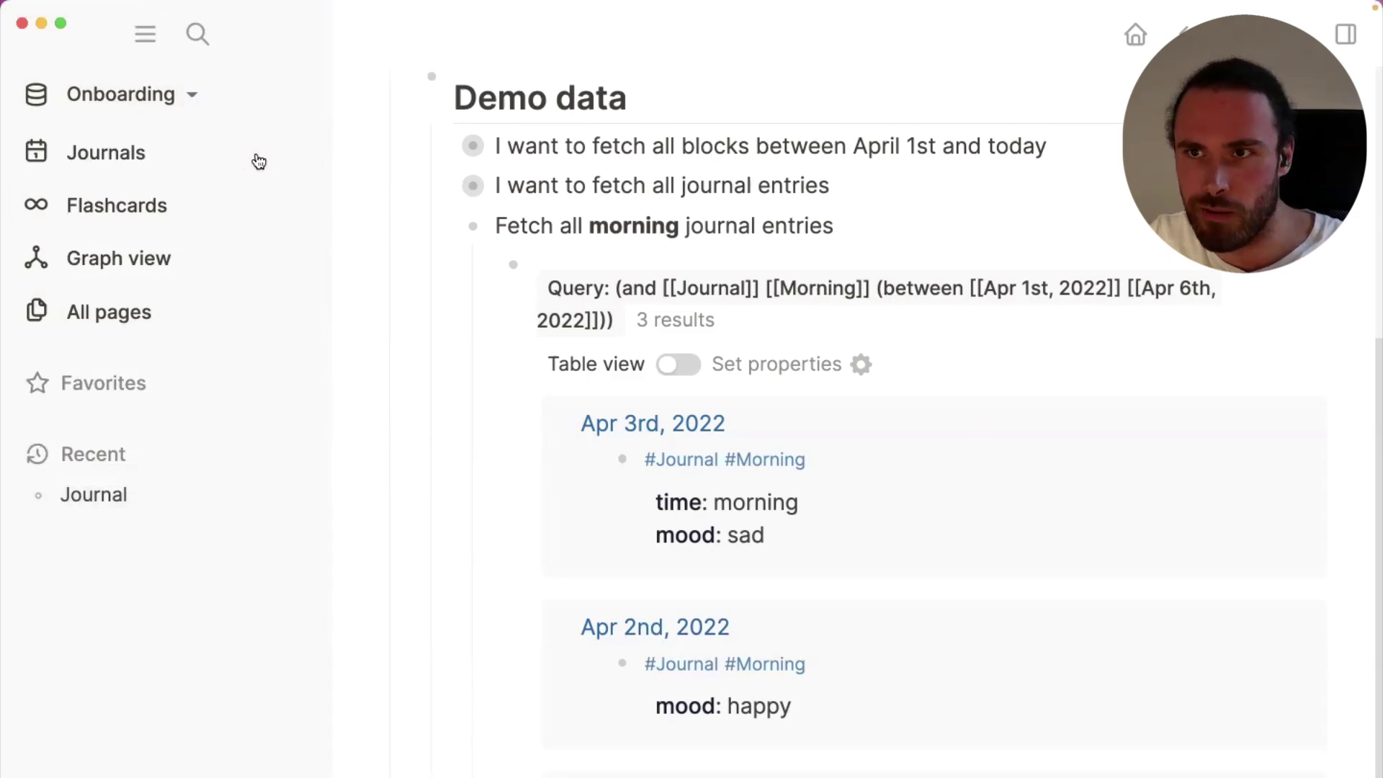
click(146, 33)
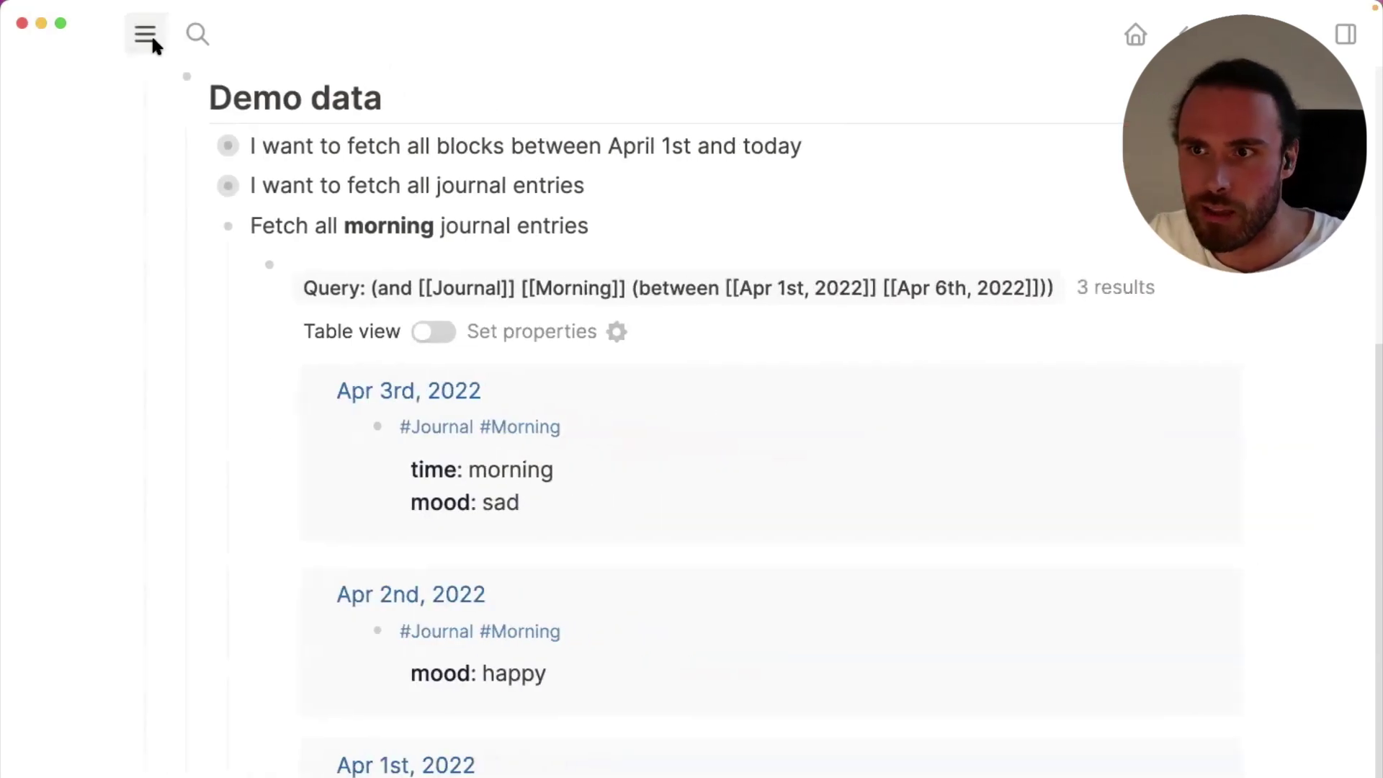
Open the Apr 3rd, 2022 morning entry in the query results and highlight its tags and properties
scroll(832, 491, down, 1)
scroll(832, 491, down, 1)
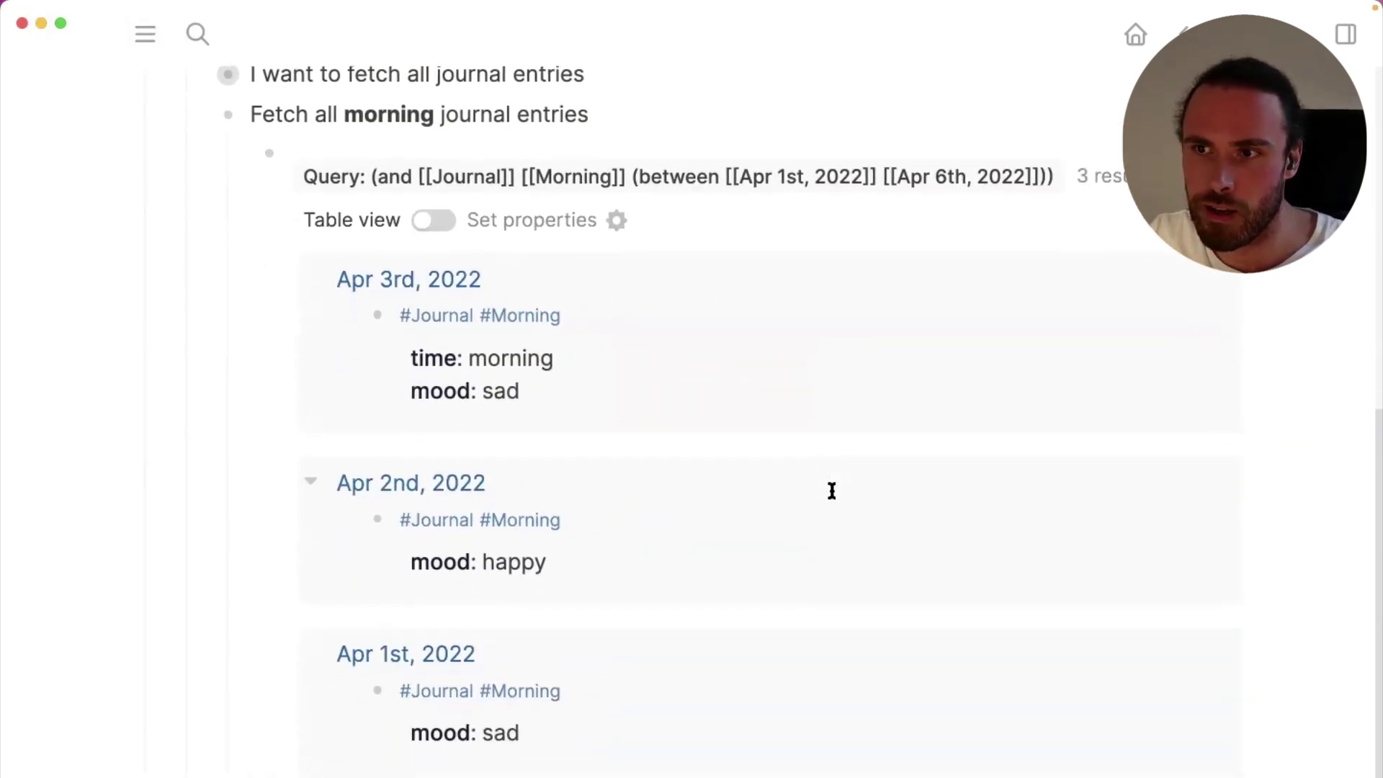
scroll(365, 410, up, 1)
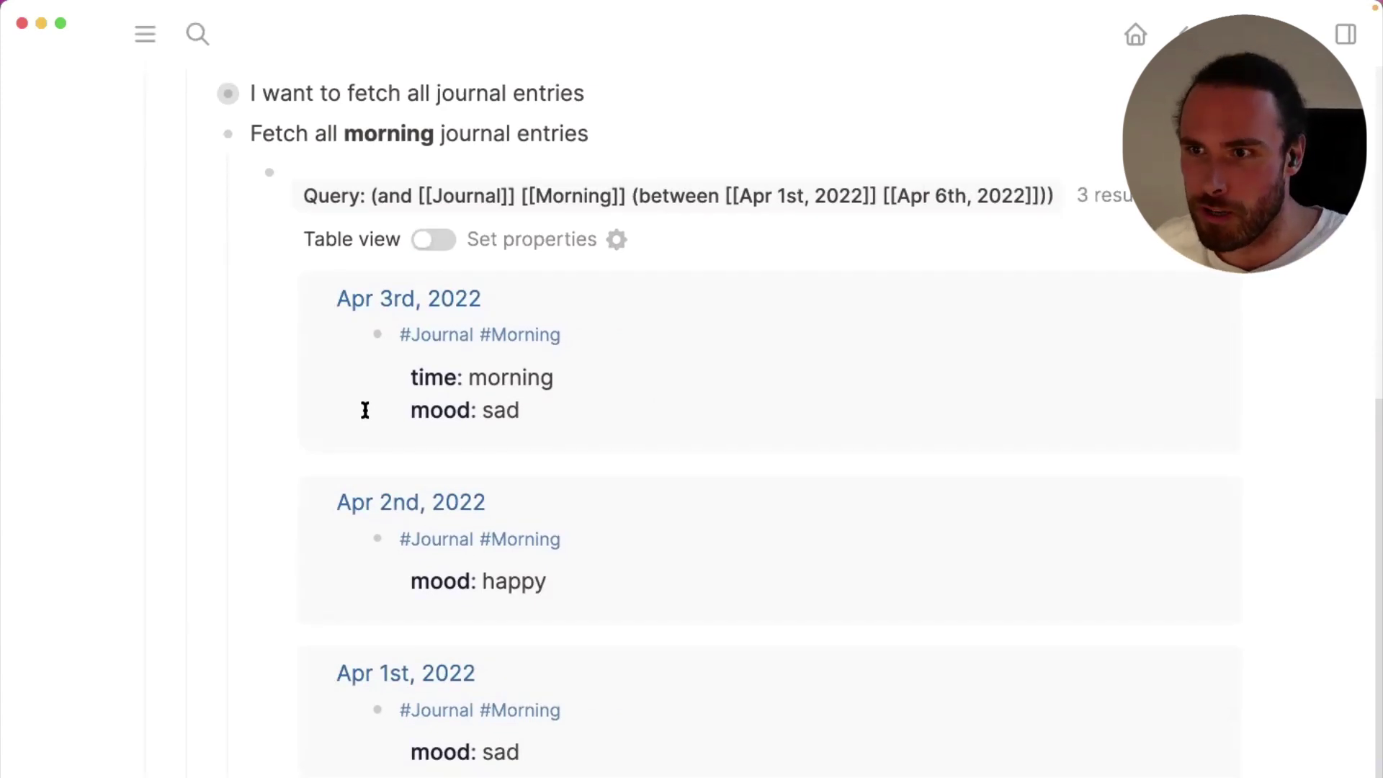
click(585, 412)
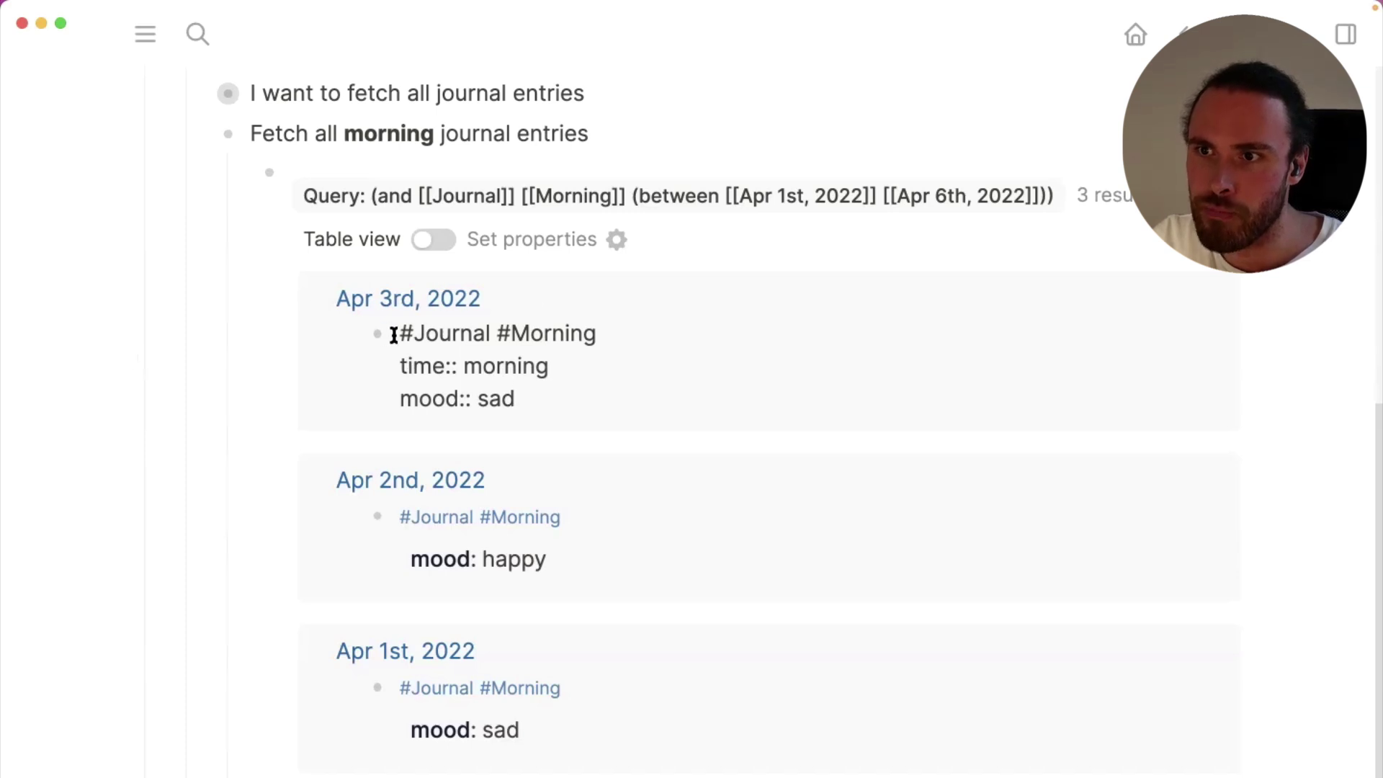
drag(519, 397, 417, 335)
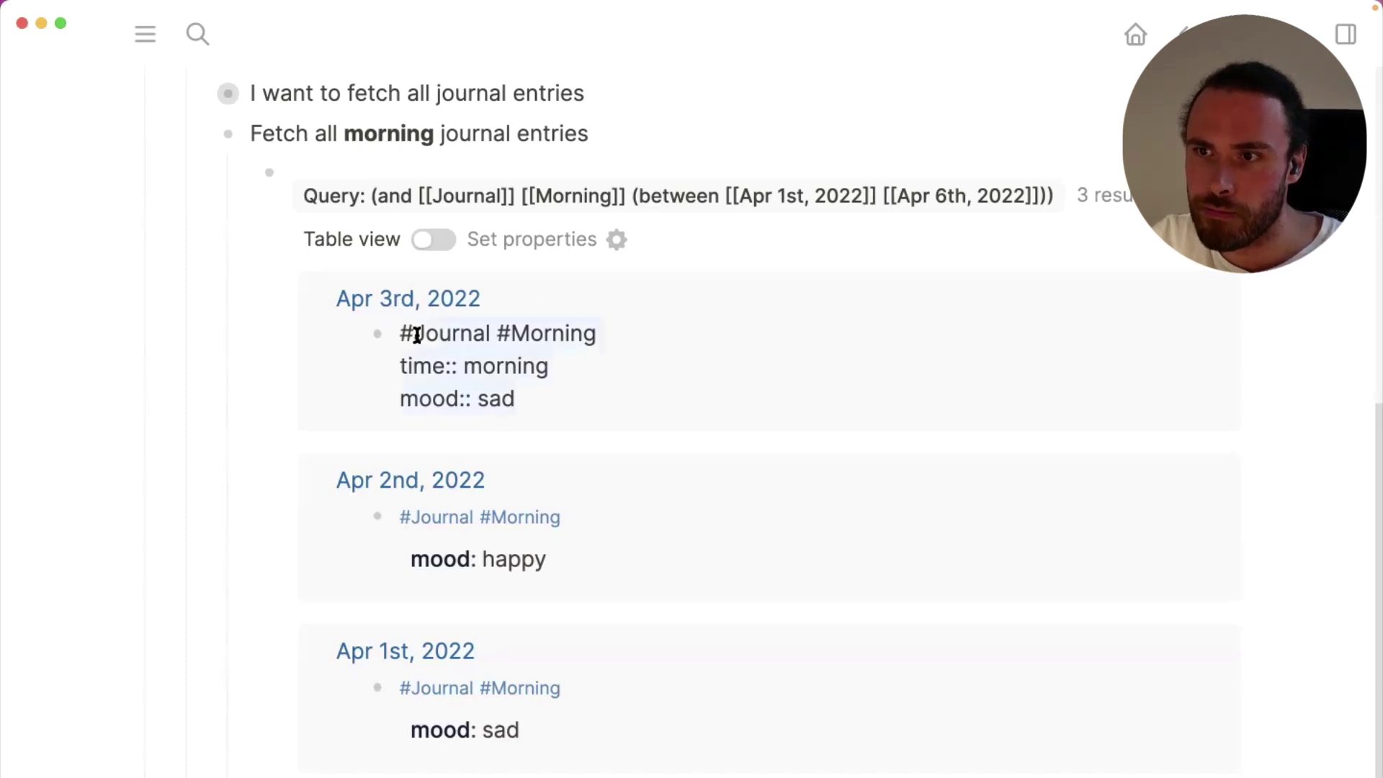
click(489, 369)
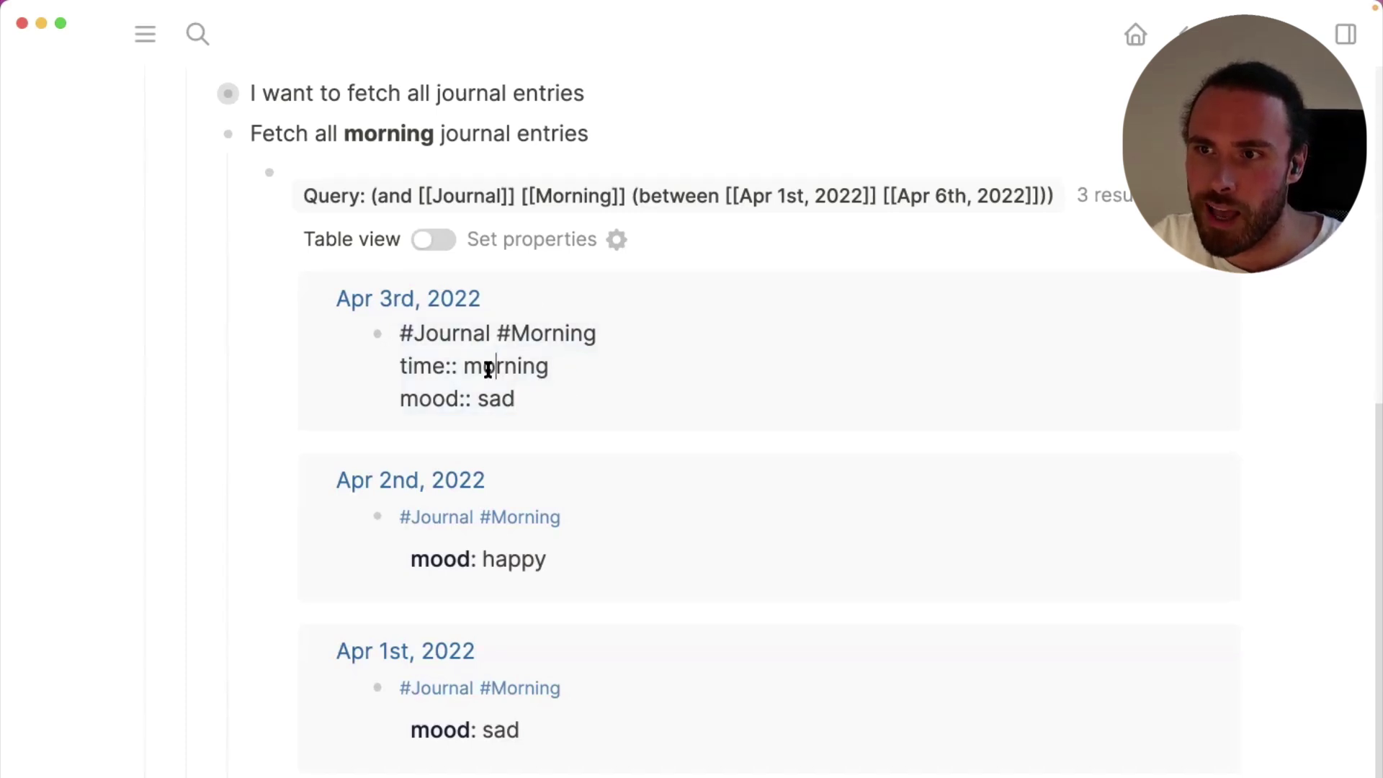
Highlight the property name time:: in the Apr 3rd, 2022 morning entry to show the property syntax
click(458, 367)
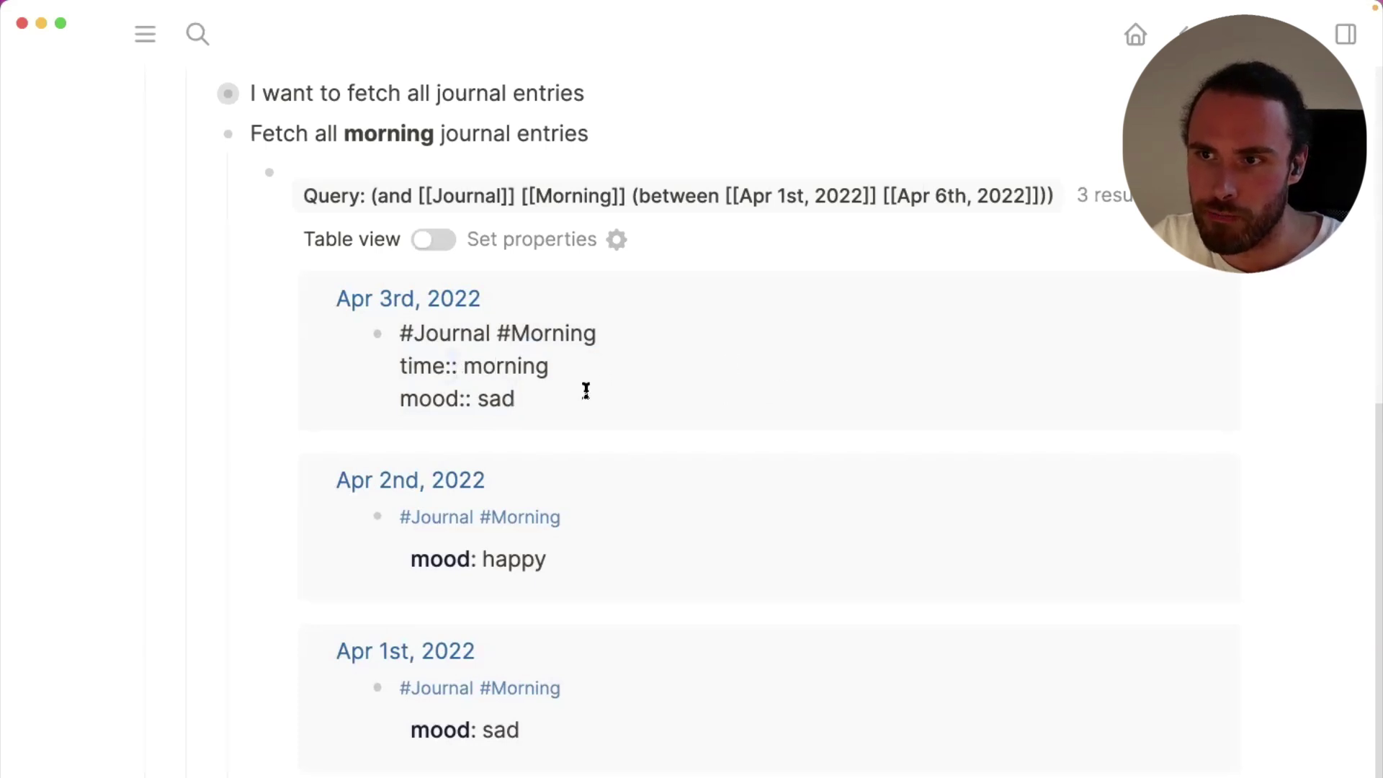
key(Left)
key(Left)
key(Left)
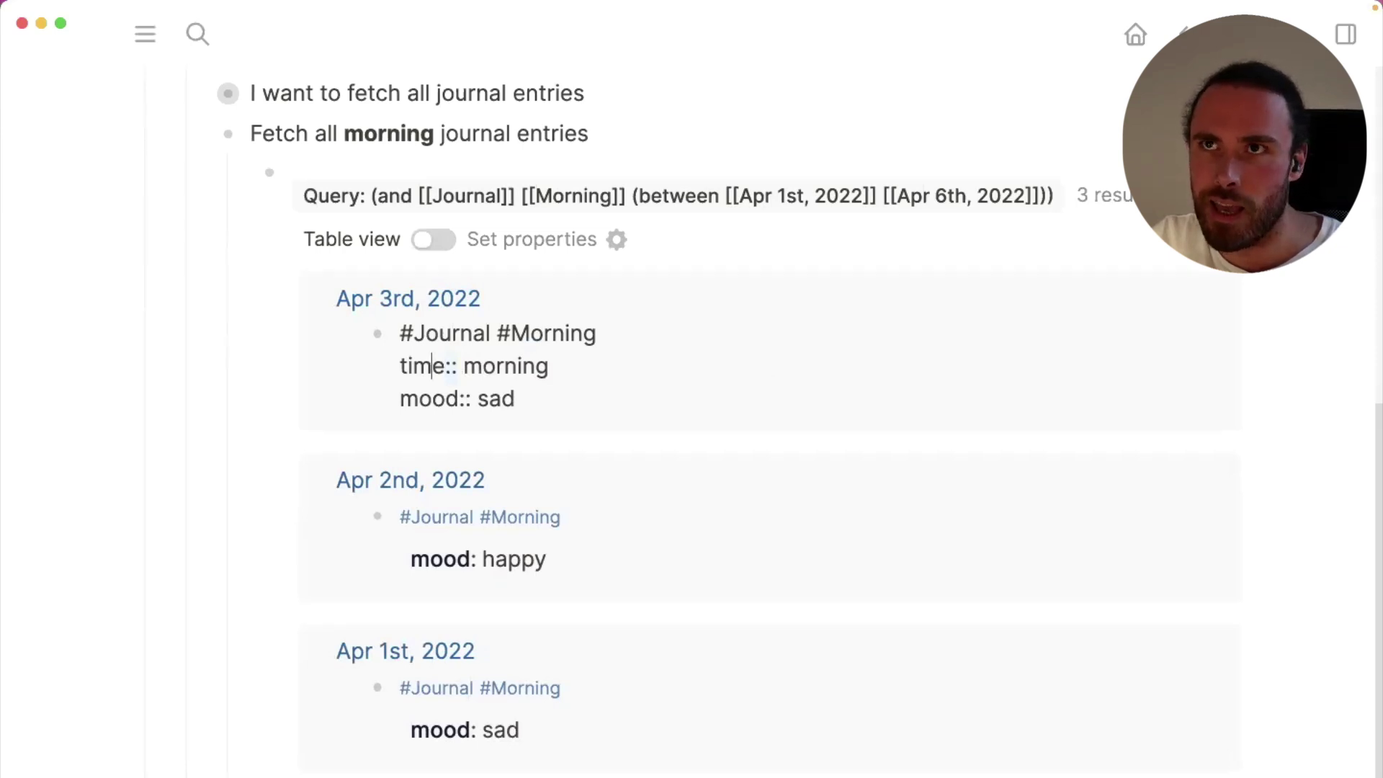
key(Left)
key(Left)
key(Left)
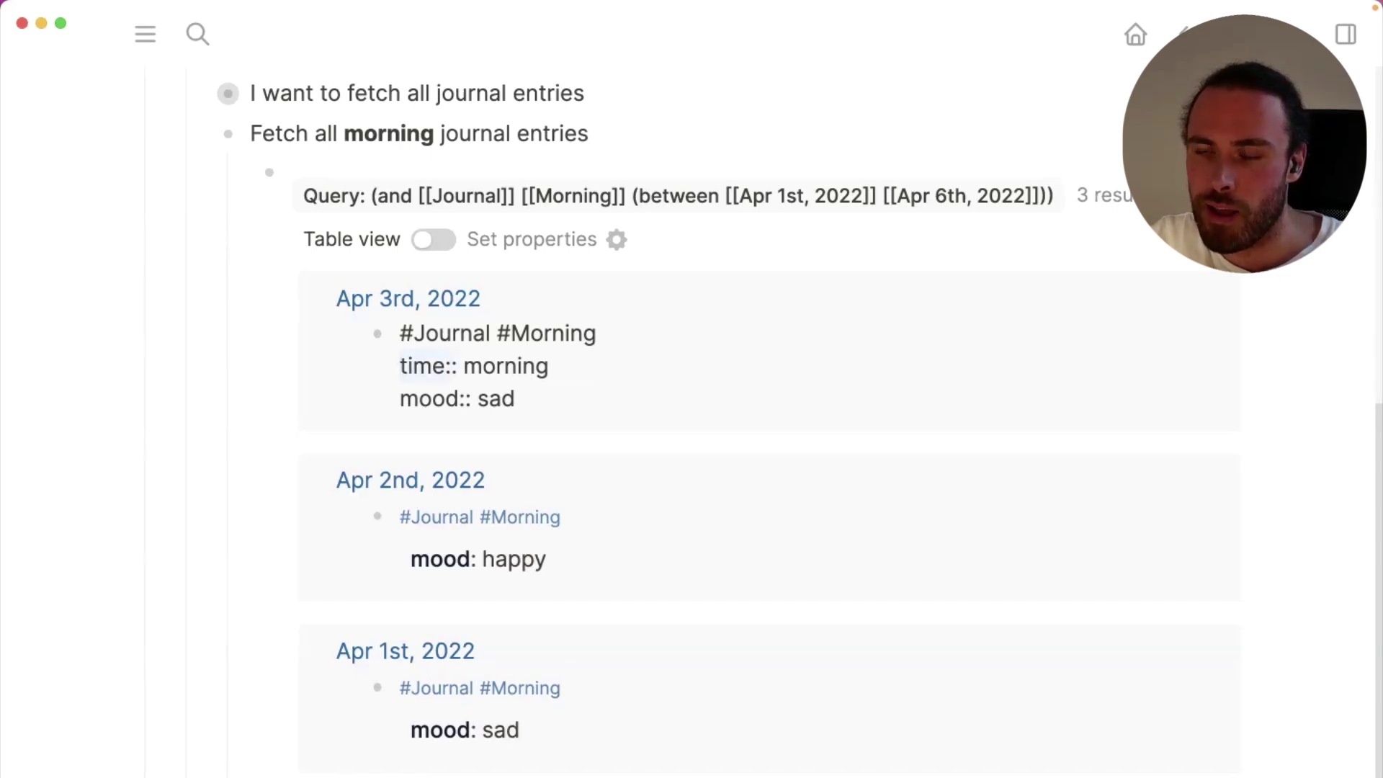
Highlight the property name mood:: in the Apr 3rd, 2022 morning entry
key(Right)
click(548, 366)
click(515, 398)
click(459, 398)
key(Right)
key(Right)
key(shift+Home)
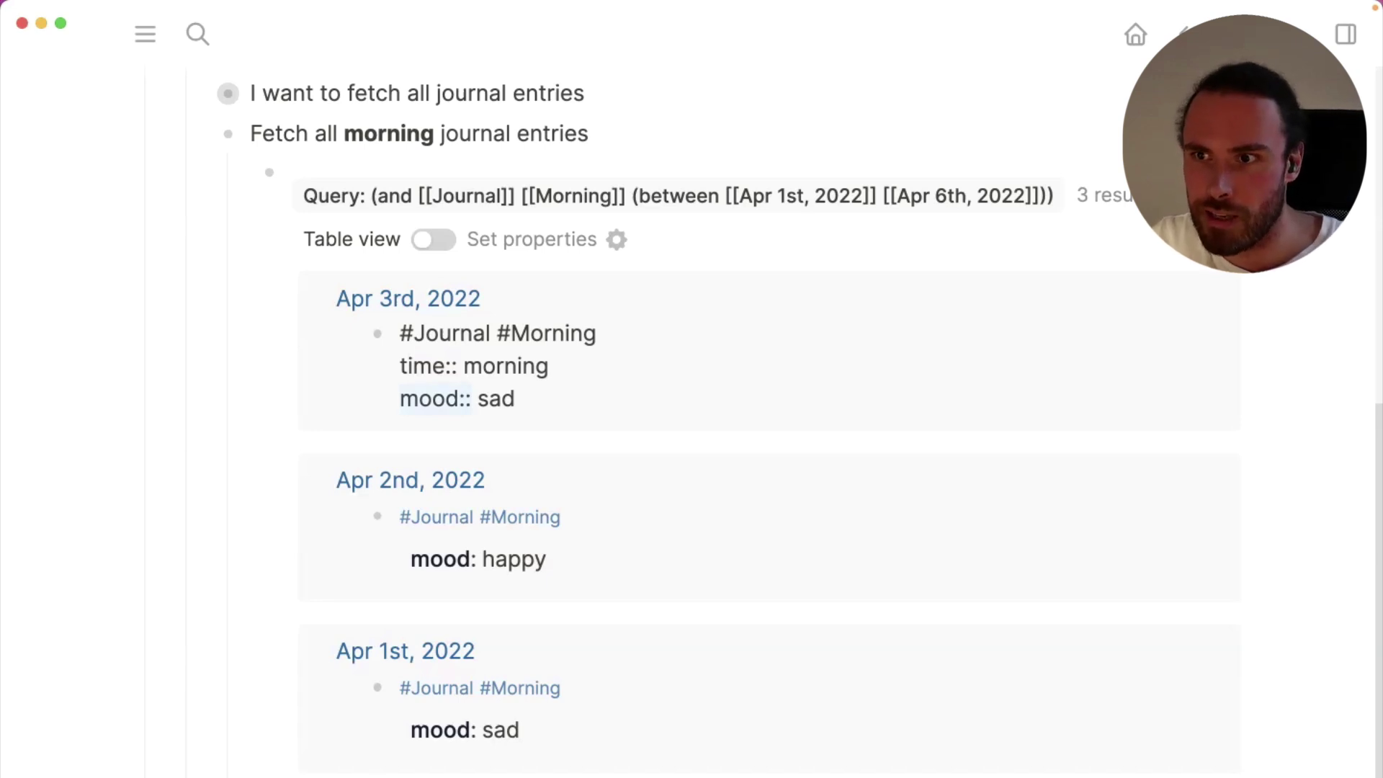
Highlight the mood value sad in the Apr 3rd, 2022 entry, and leave the entry without editing it
key(Left)
key(Up)
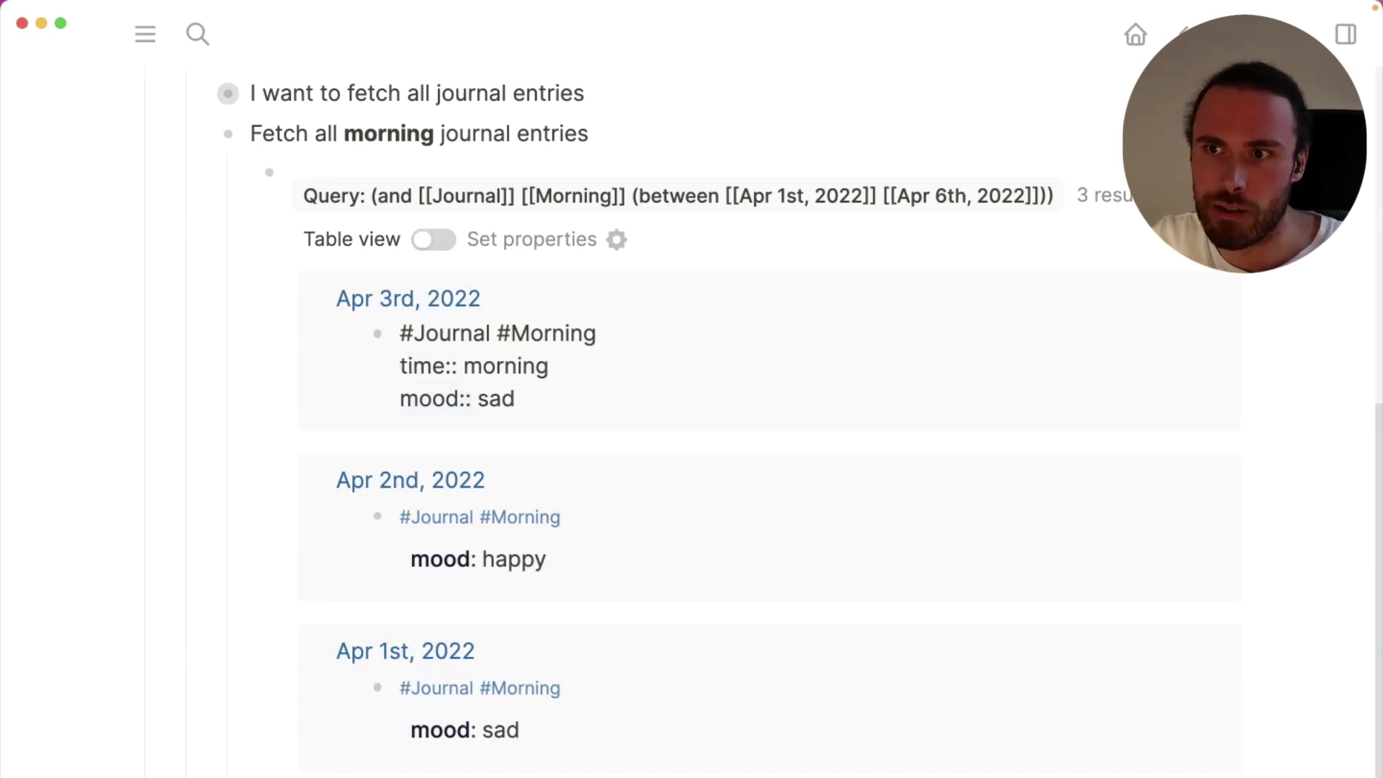
key(Down)
key(alt+Right)
key(Right)
key(Right)
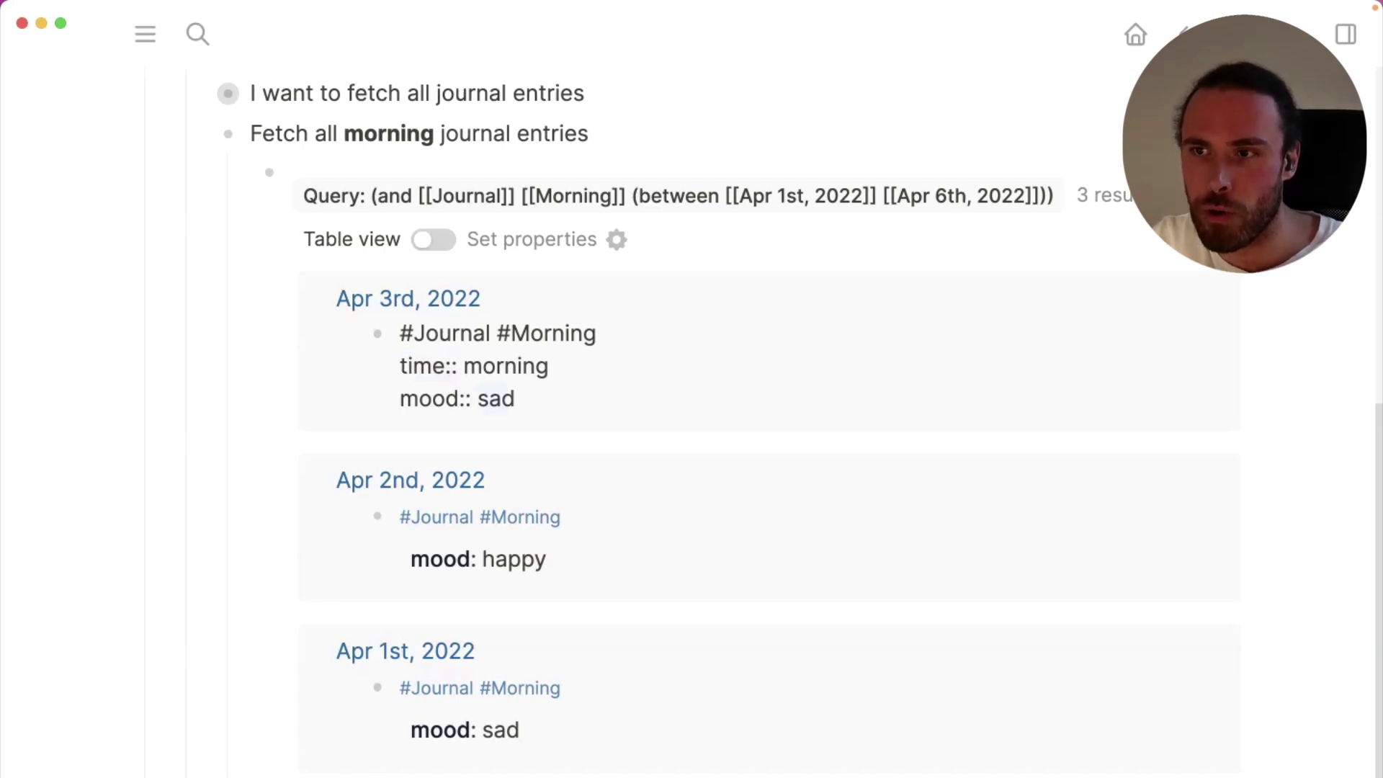
key(Up)
key(Left)
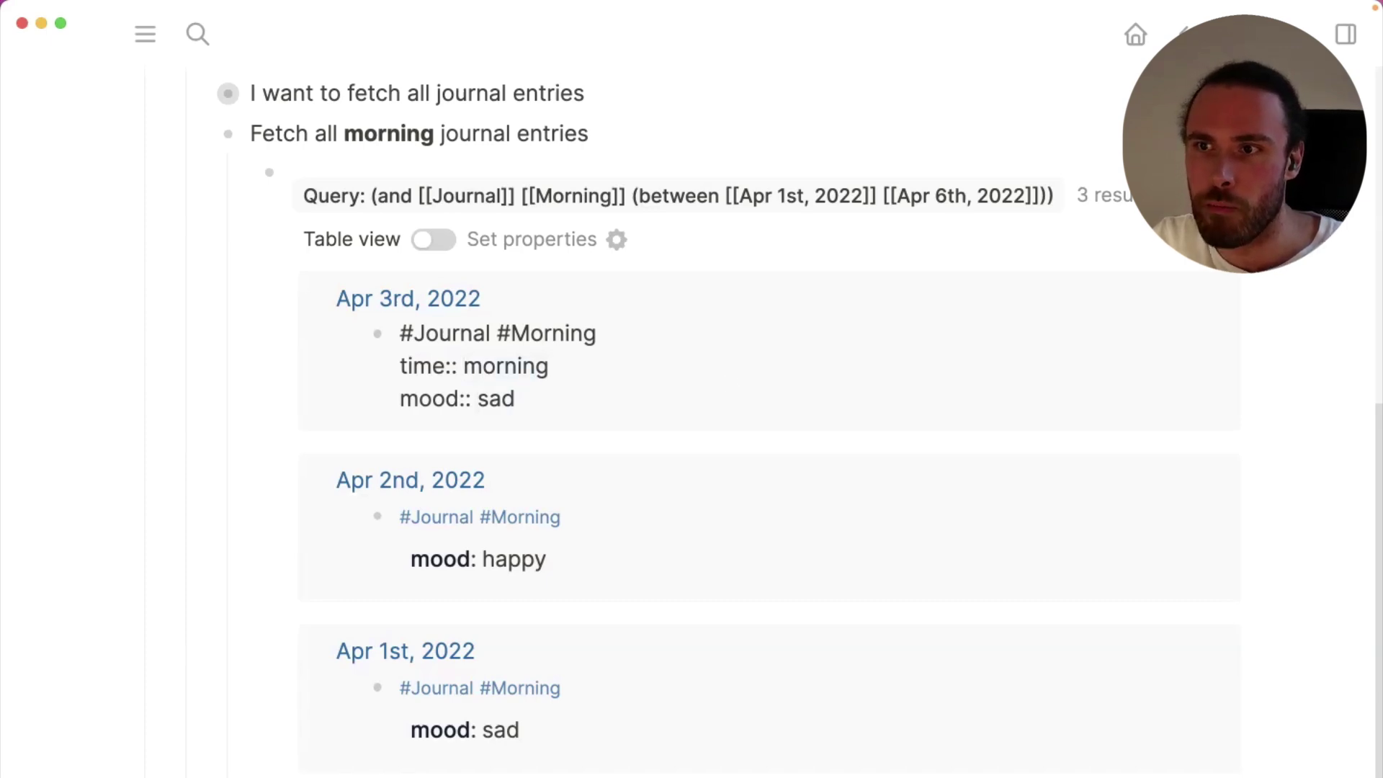
click(250, 434)
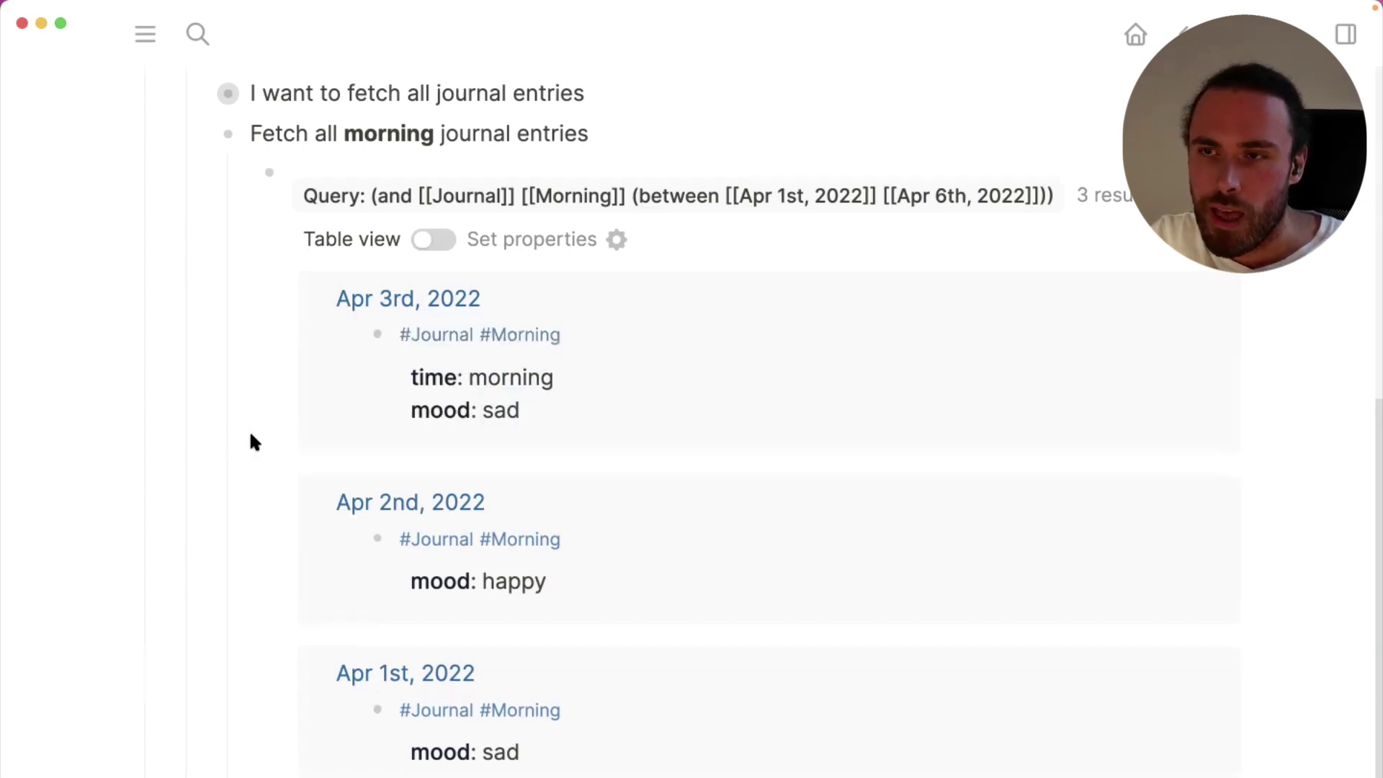
Collapse "Fetch all morning journal entries" and copy its text into a new block directly below it
scroll(252, 441, up, 1)
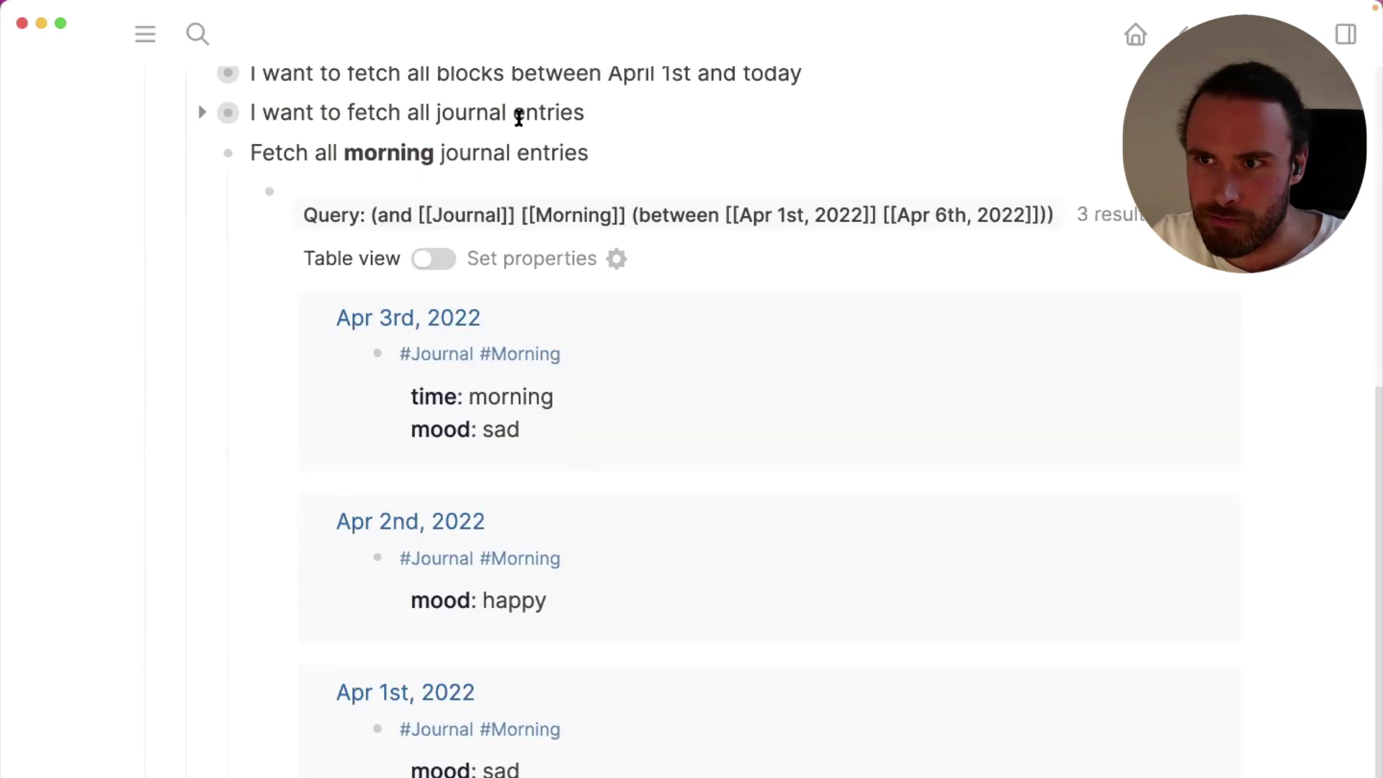
click(202, 154)
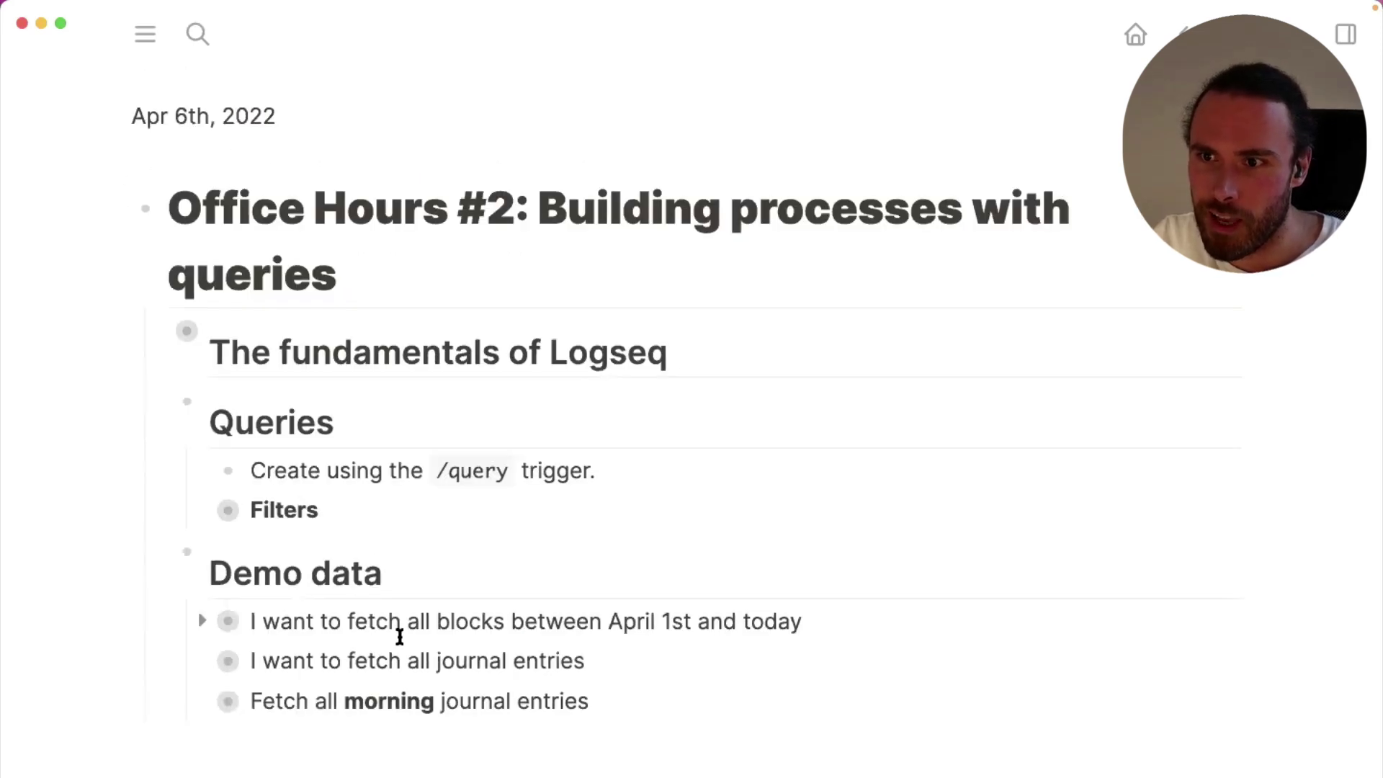
click(448, 684)
key(cmd+c)
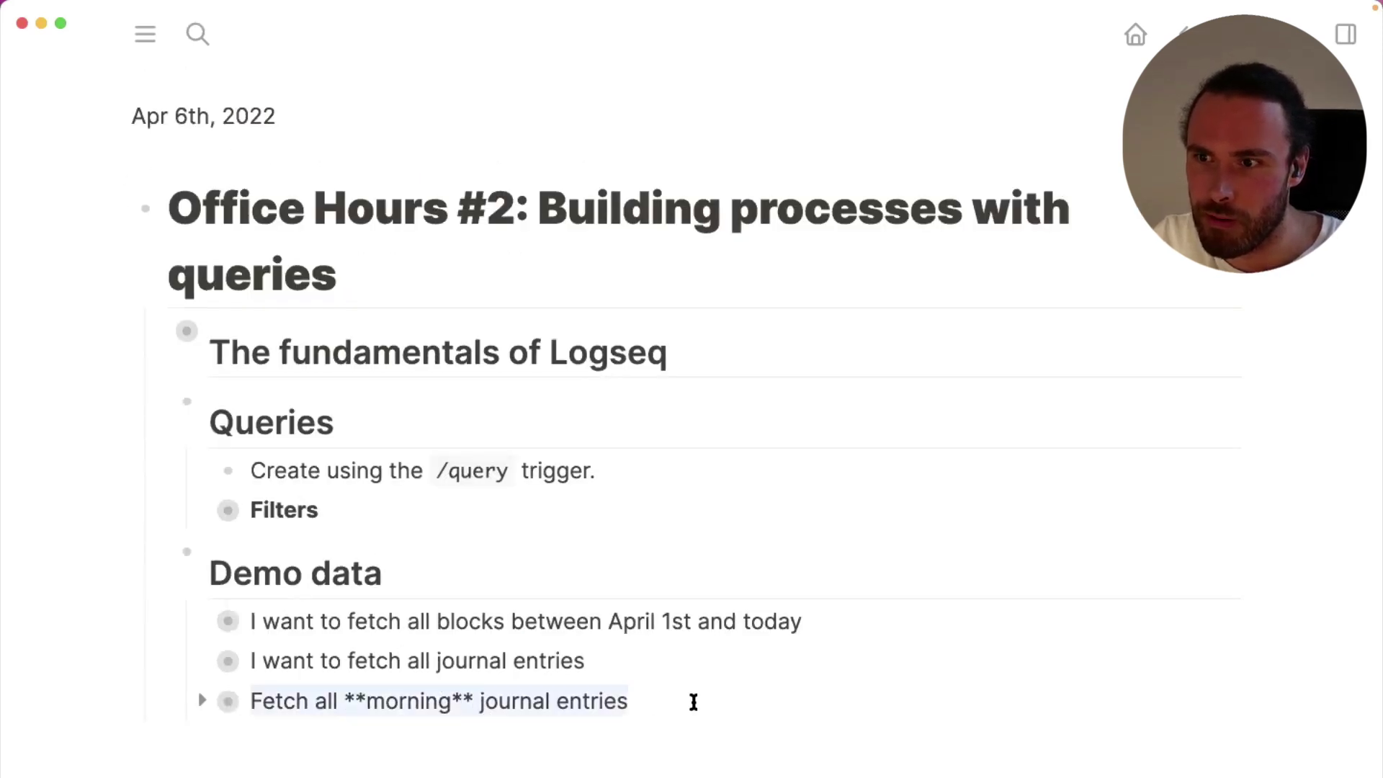
click(695, 697)
key(Return)
key(cmd+v)
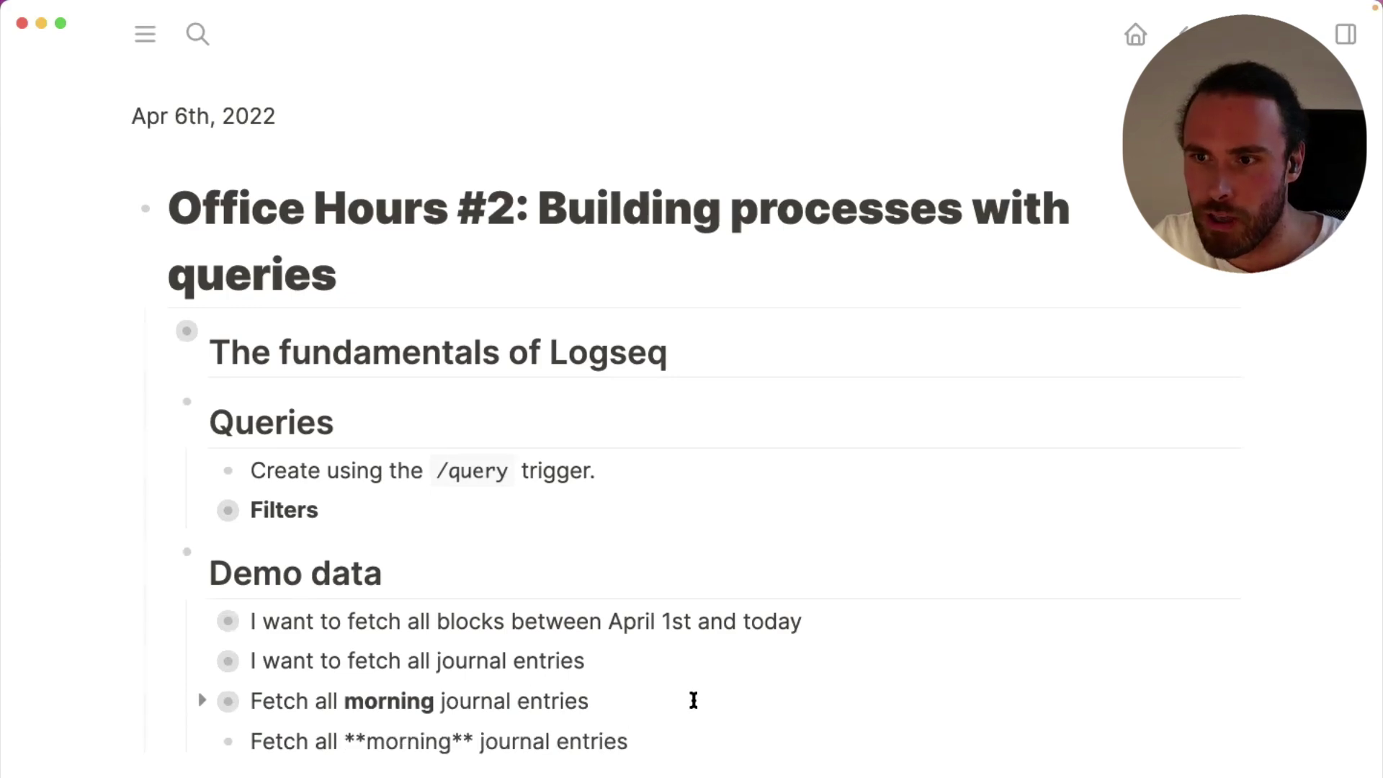
Extend the new block's text with "that I was **sad**" and finish editing it
text(that I wa)
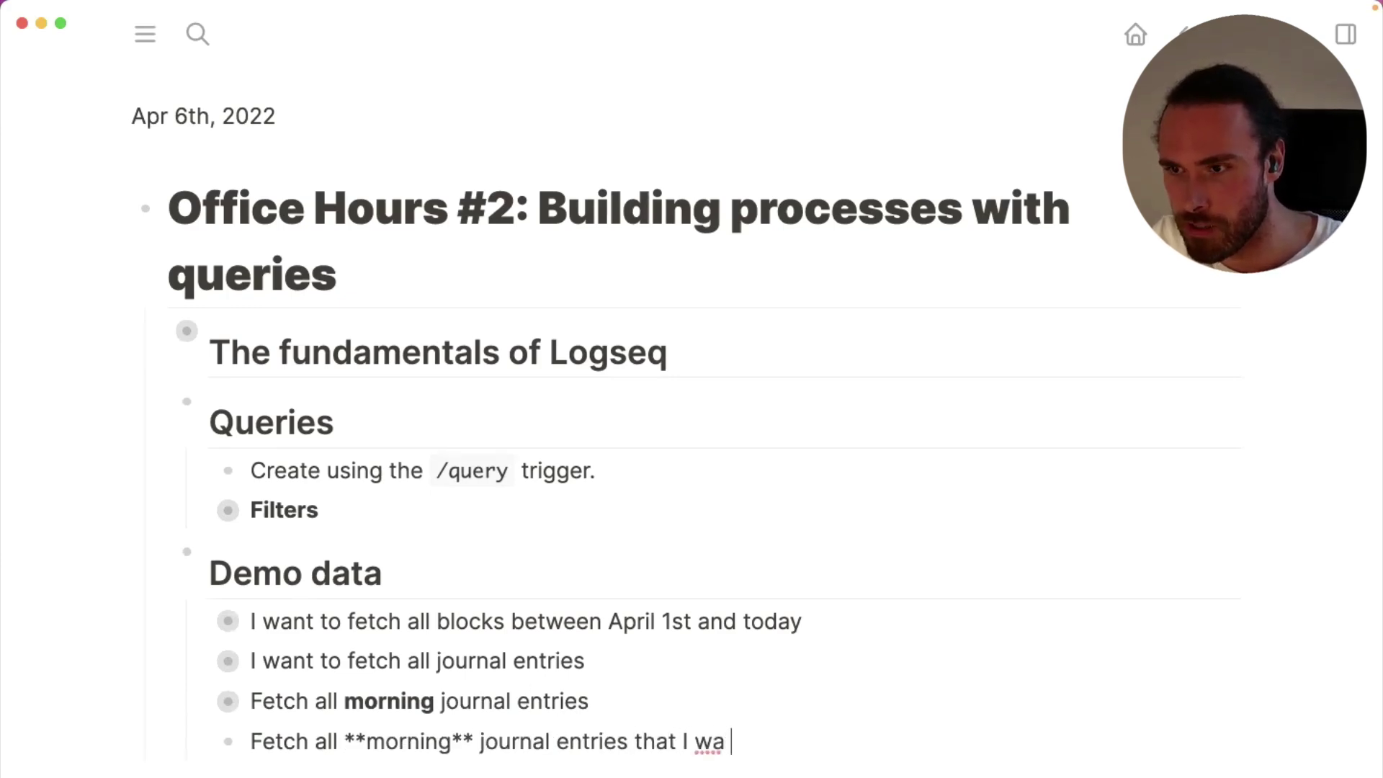
key(BackSpace)
text(s **sad**)
click(83, 601)
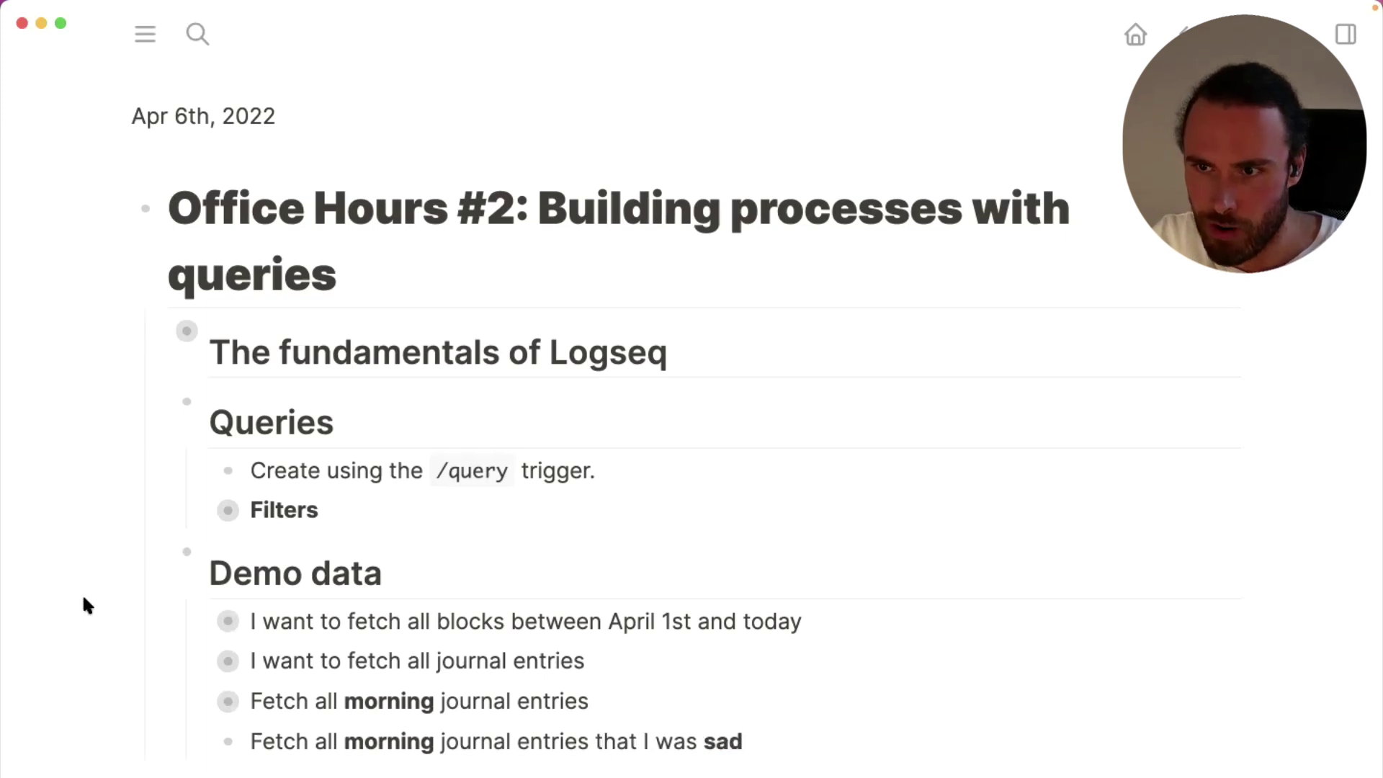
Insert an empty query in a new block nested under "Fetch all morning journal entries that I was sad"
scroll(540, 702, down, 1)
click(861, 689)
key(Return)
key(Tab)
text(/query)
key(Return)
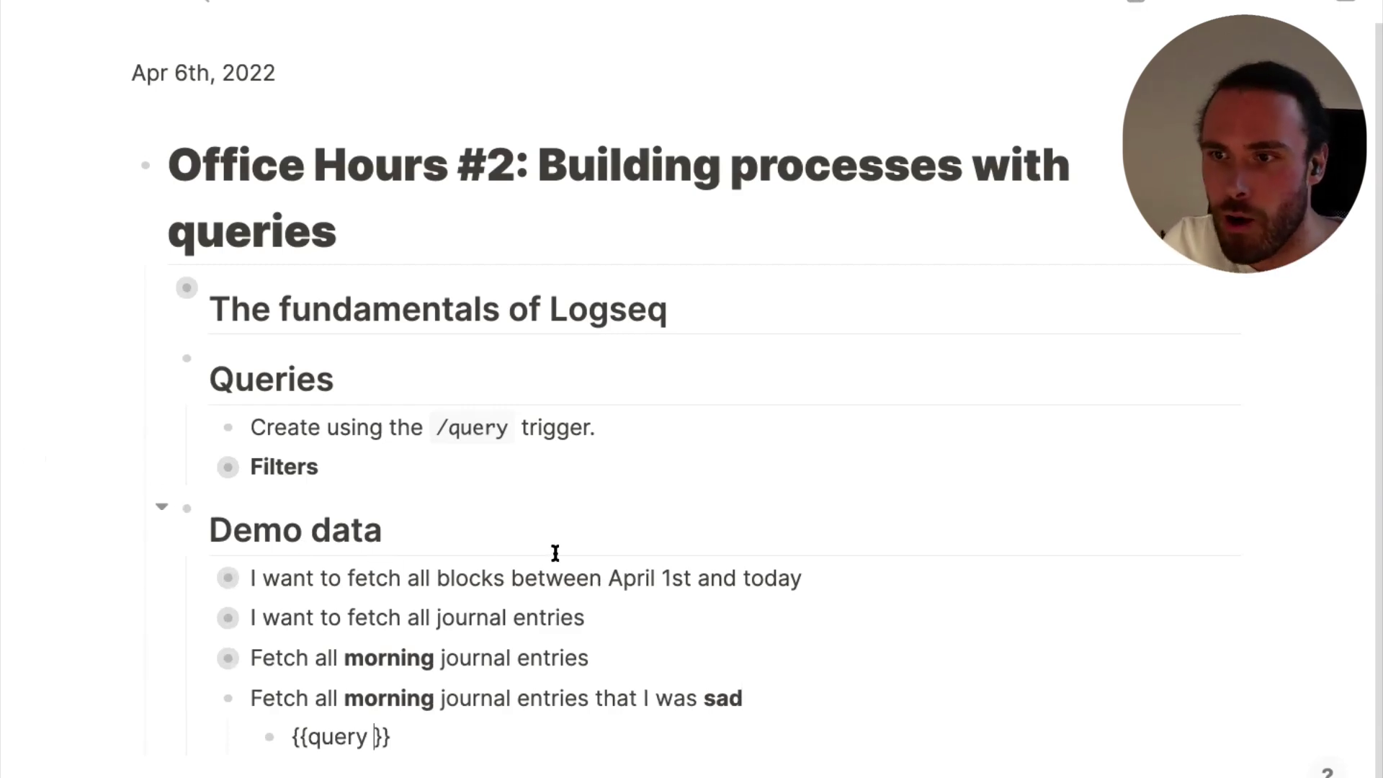
Add a between filter to the new query with Apr 1st, 2022 as its start date
text((between )
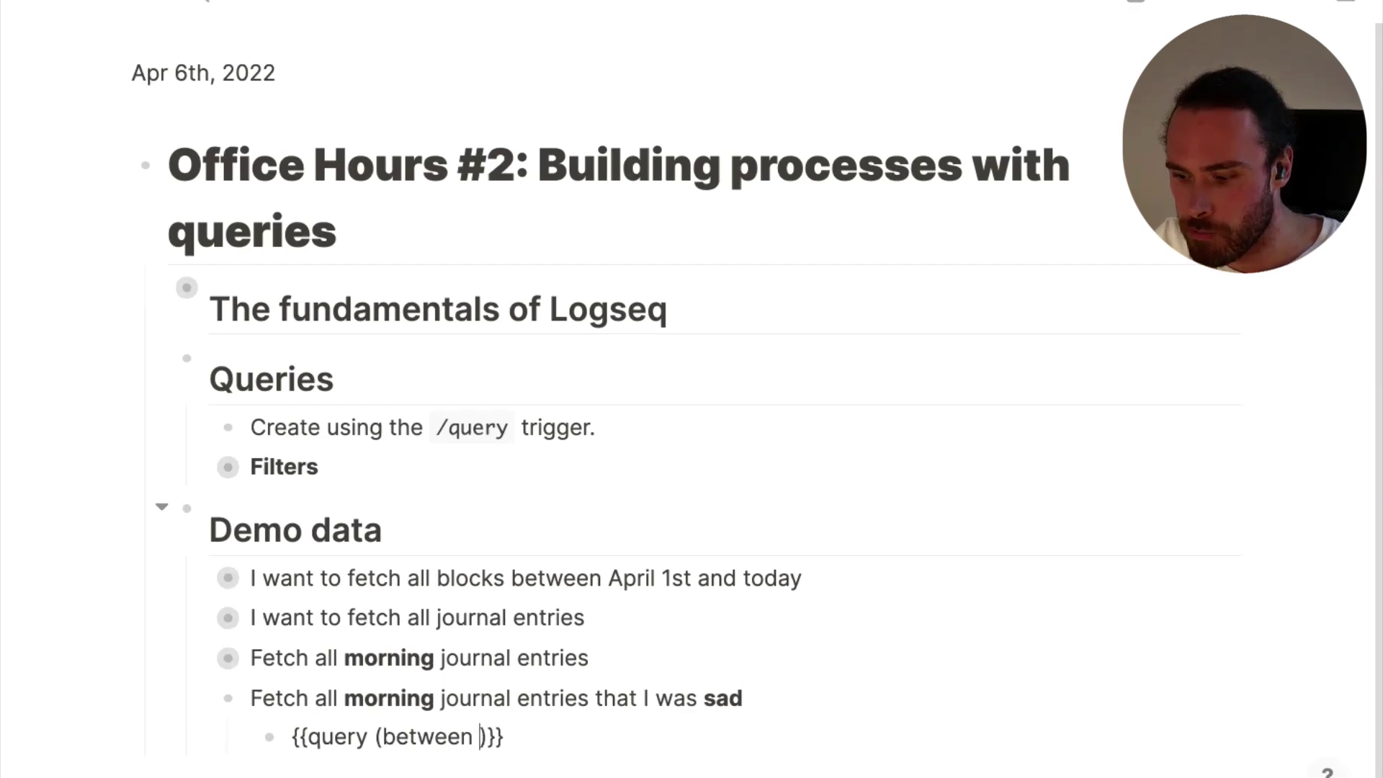
text(/date)
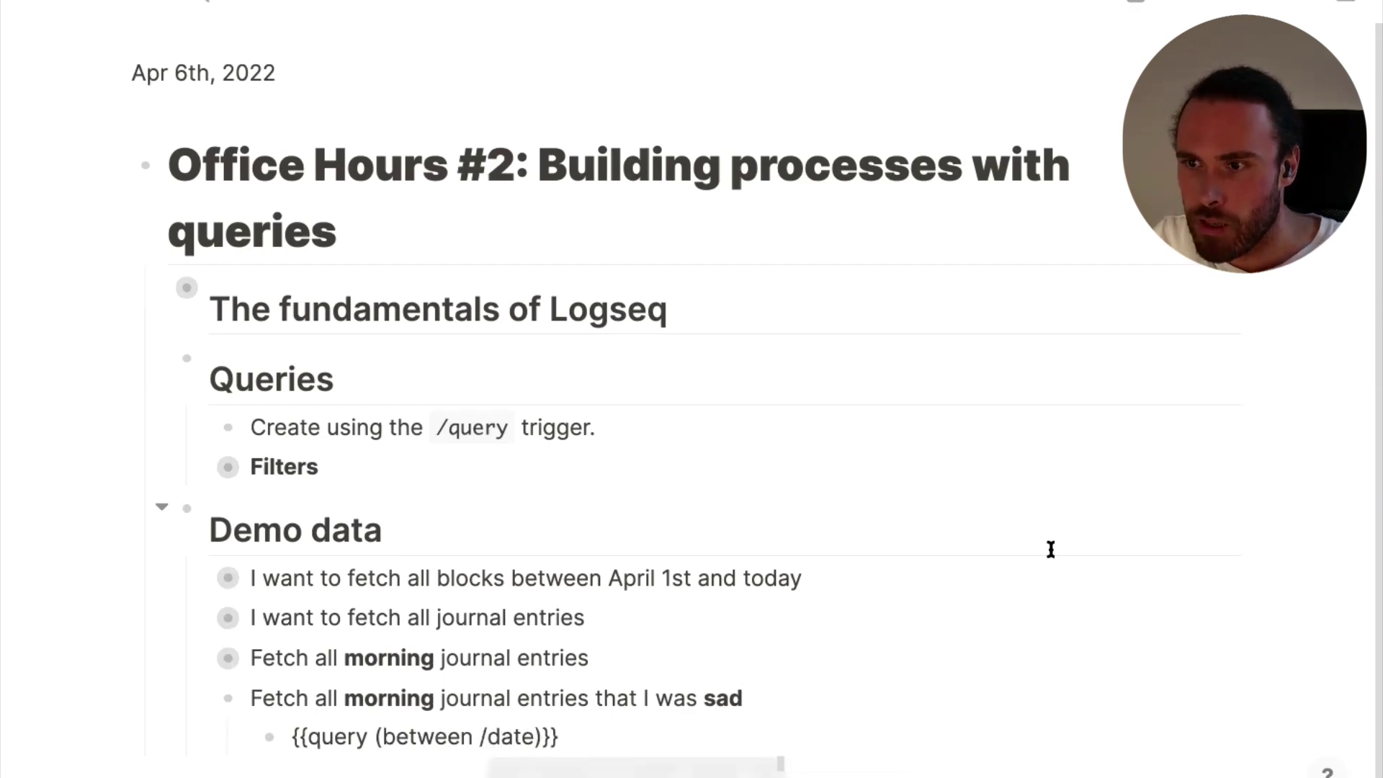
key(Return)
scroll(624, 729, down, 3)
click(707, 758)
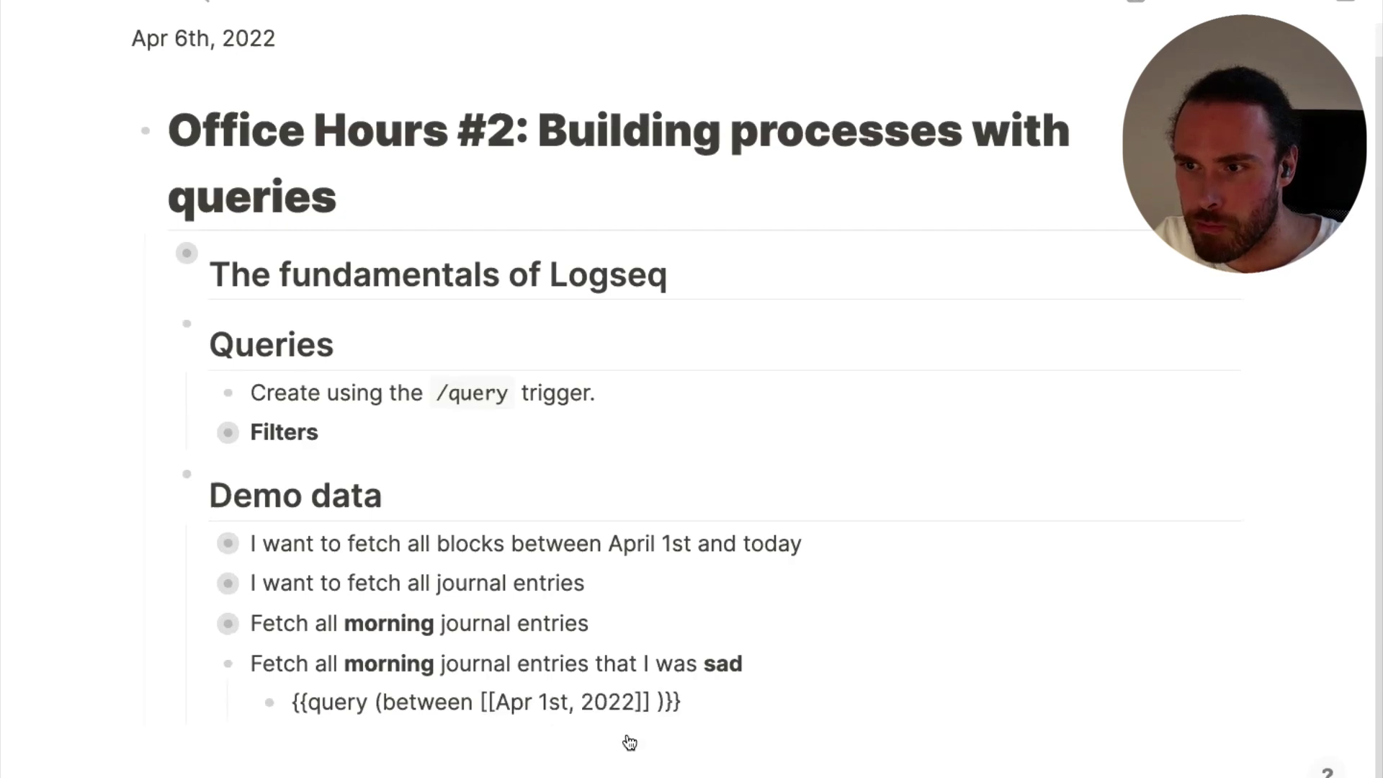
key(Escape)
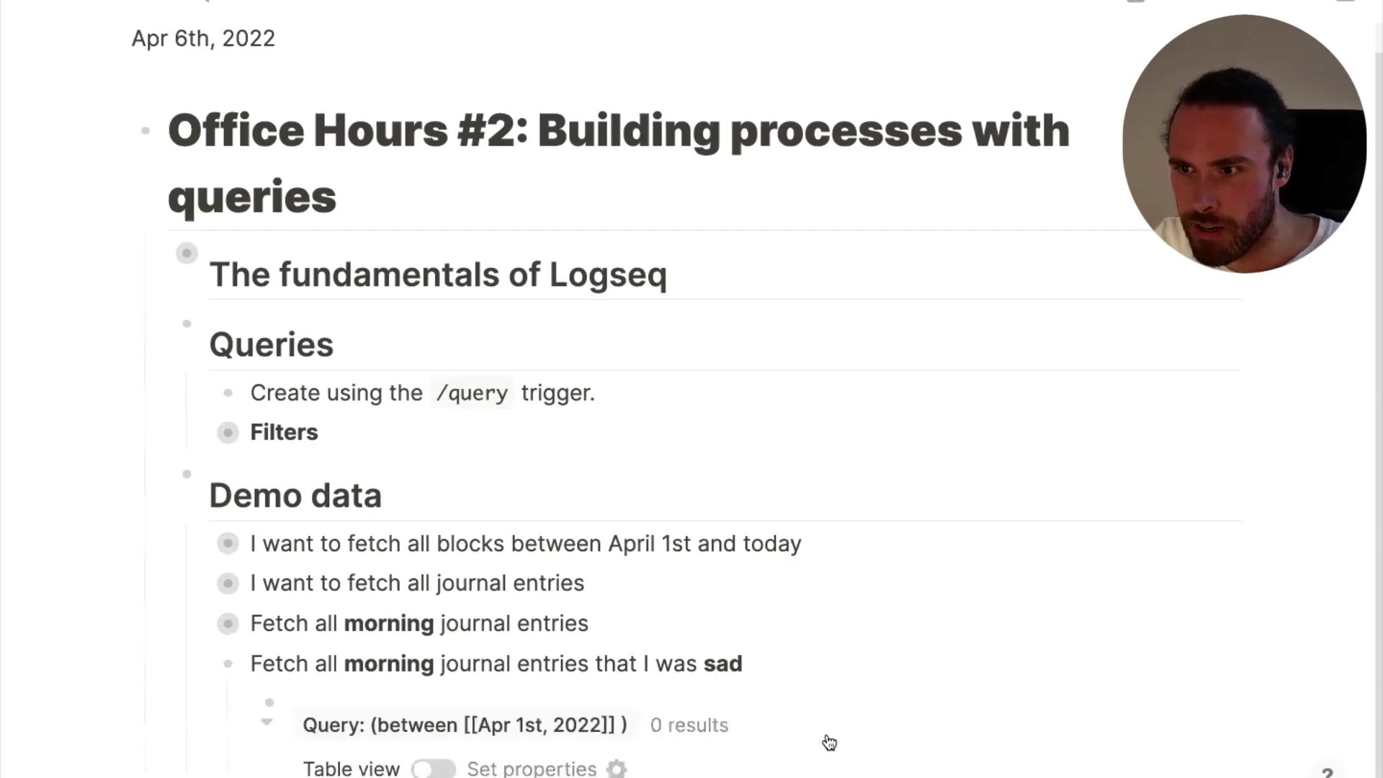
Add today's date, Apr 6th, 2022, as the end of the between filter and finish editing the query
click(757, 664)
key(Down)
key(Left)
key(Left)
text(/today)
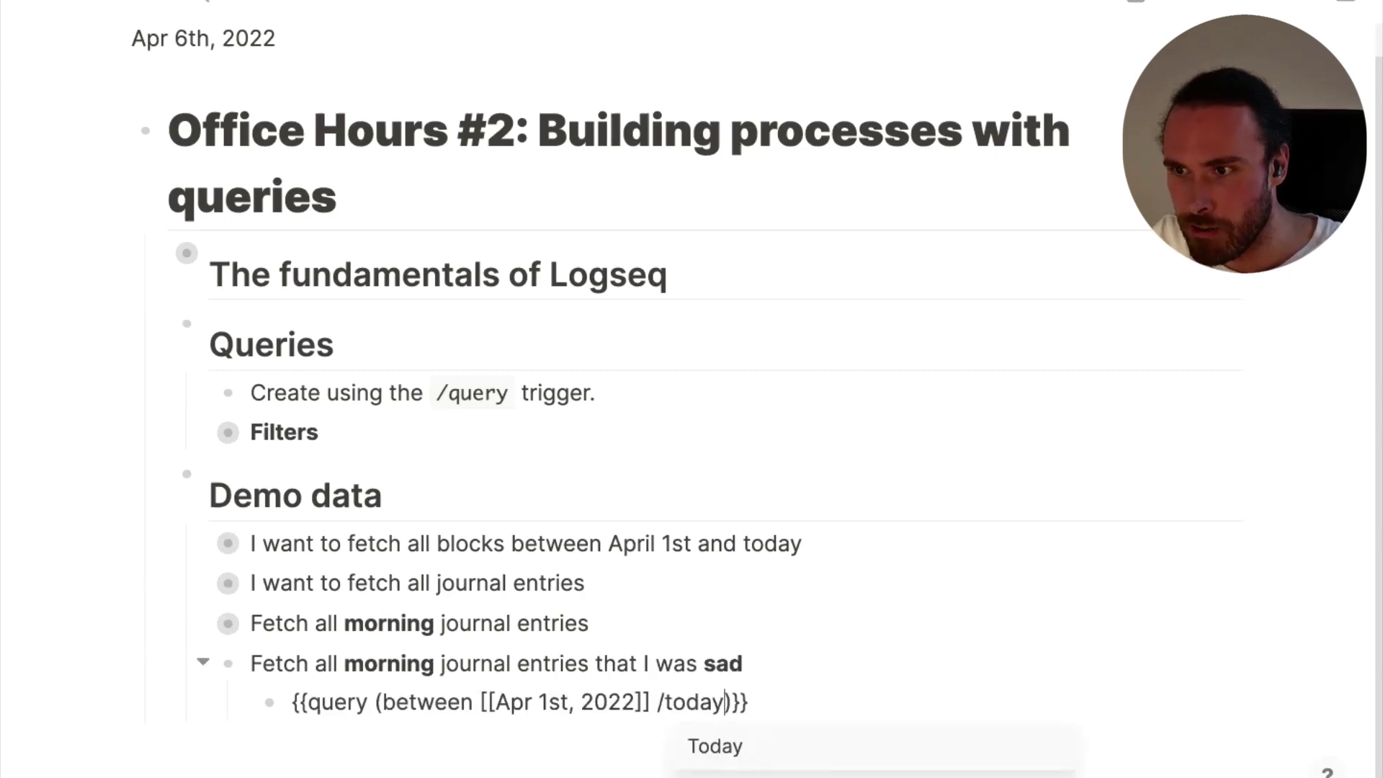
key(Return)
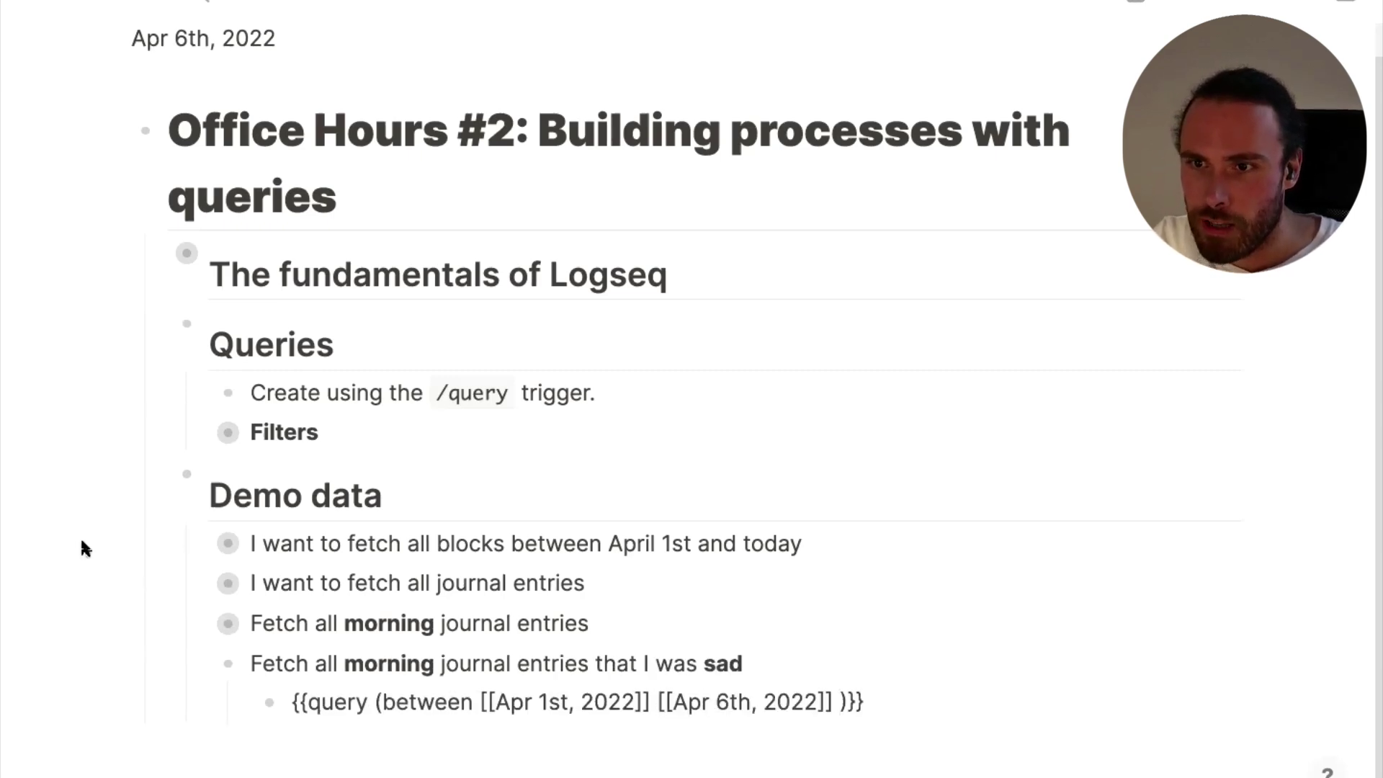
key(Escape)
scroll(587, 401, down, 5)
Reopen the query under the sad morning entries block and remove the stray space before the between filter's closing parenthesis
click(881, 245)
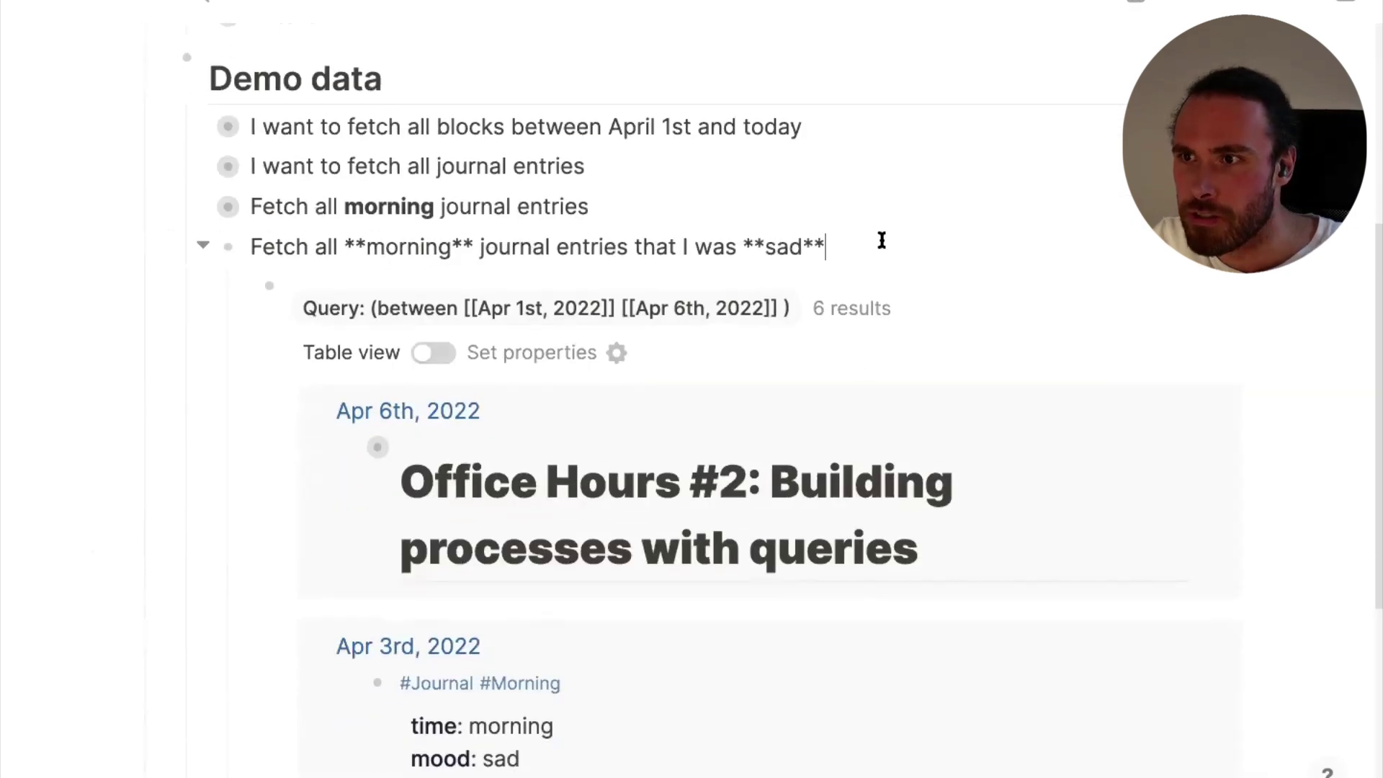
key(Down)
key(Left)
key(Left)
key(Left)
key(BackSpace)
key(Right)
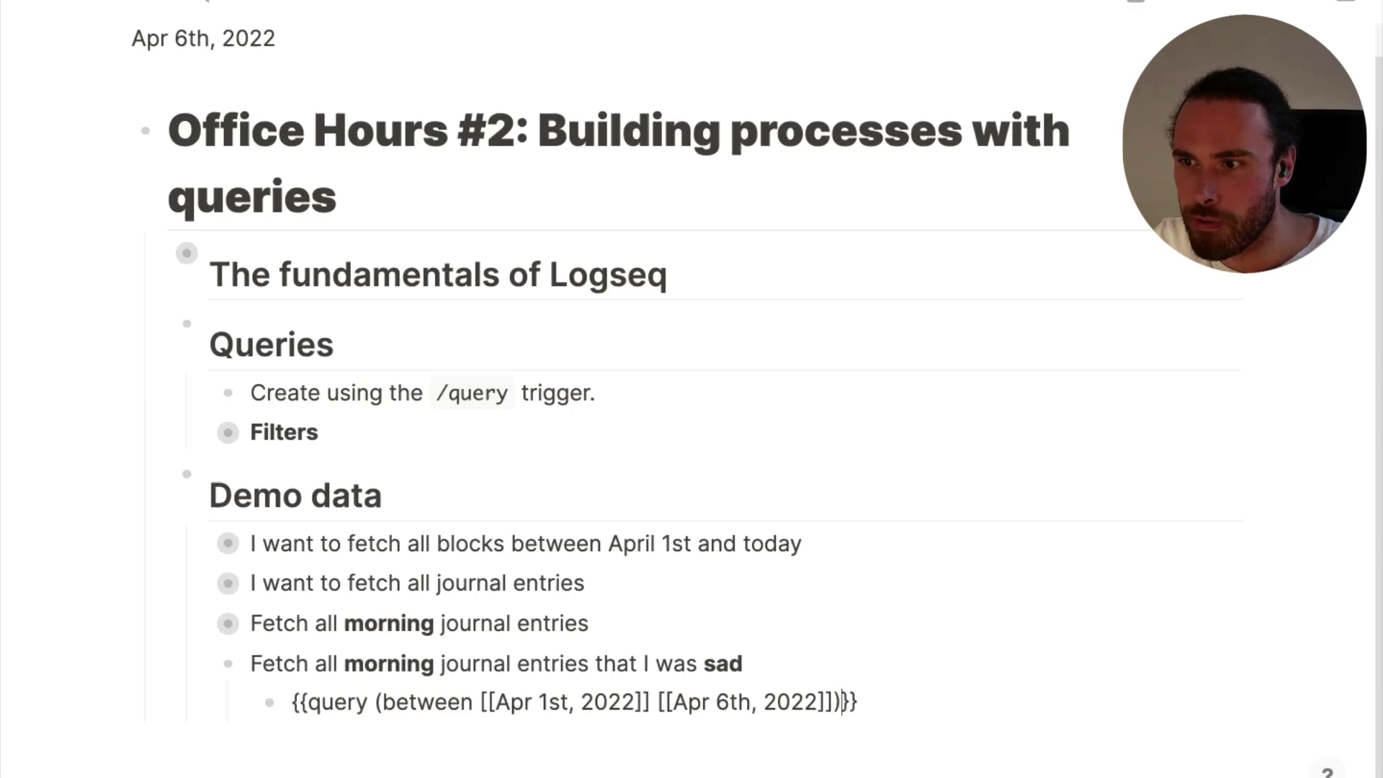
Wrap the whole between filter in an outer and clause and add [[Journal]] as its first condition
key(shift+Left)
key(shift+Left)
key(shift+Left)
key(shift+Left)
key(shift+Left)
key(shift+Left)
key(shift+Left)
key(shift+Left)
key(shift+Left)
key(shift+Left)
key(shift+Left)
key(shift+Left)
key(shift+Left)
key(shift+Left)
key(shift+Left)
key(shift+Left)
key(shift+Left)
key(shift+Left)
key(shift+Left)
key(shift+Left)
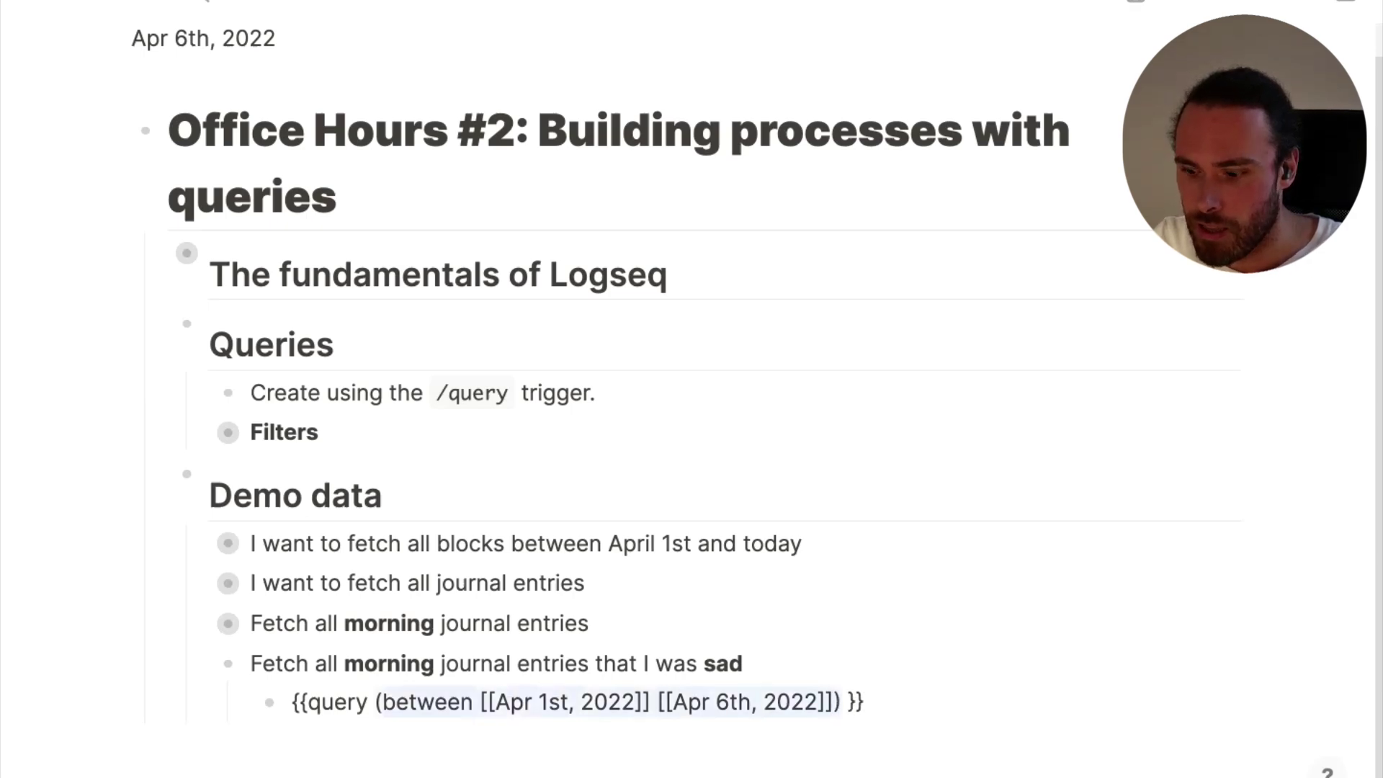
text(()
key(Left)
key(Left)
text(and [[Journal)
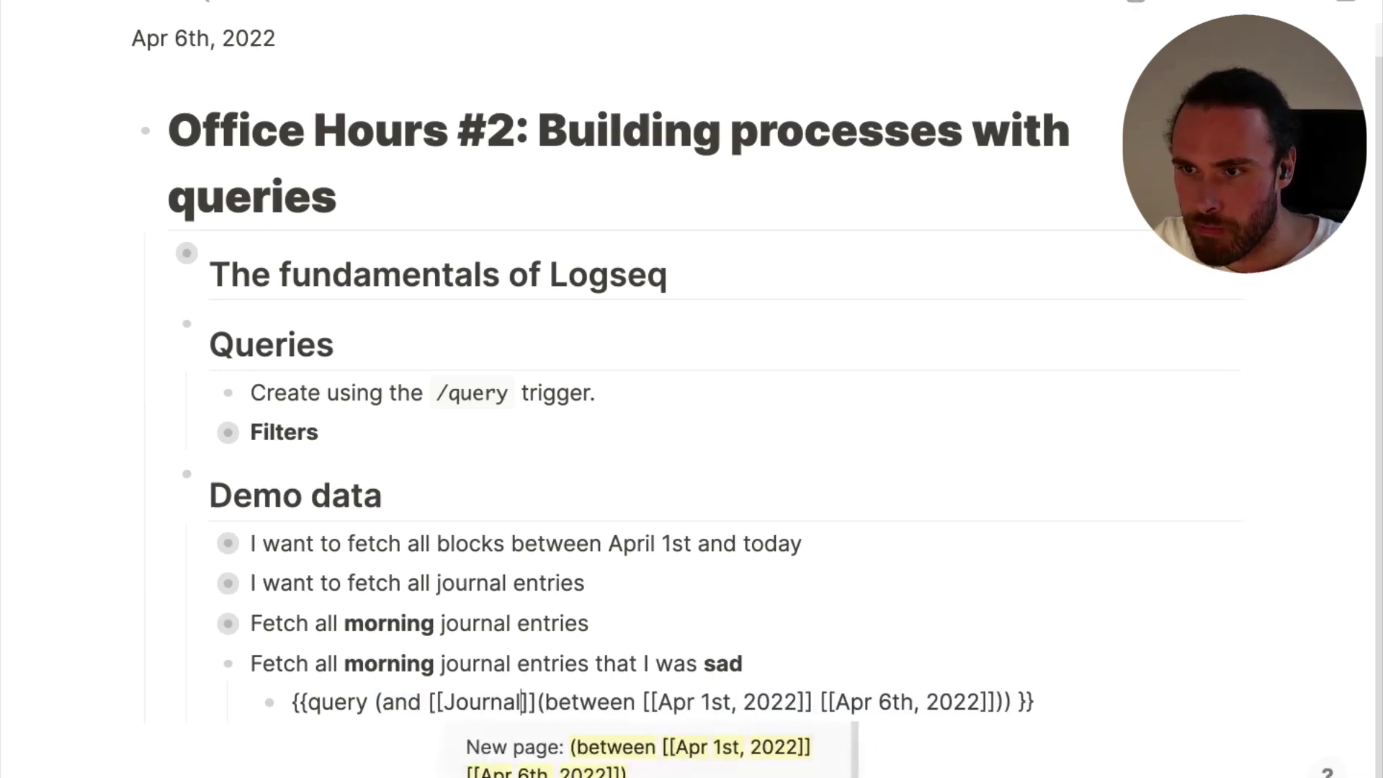
Add [[Morning]] as a second condition after [[Journal]] in the and clause
key(Right)
key(Right)
text([[Mor)
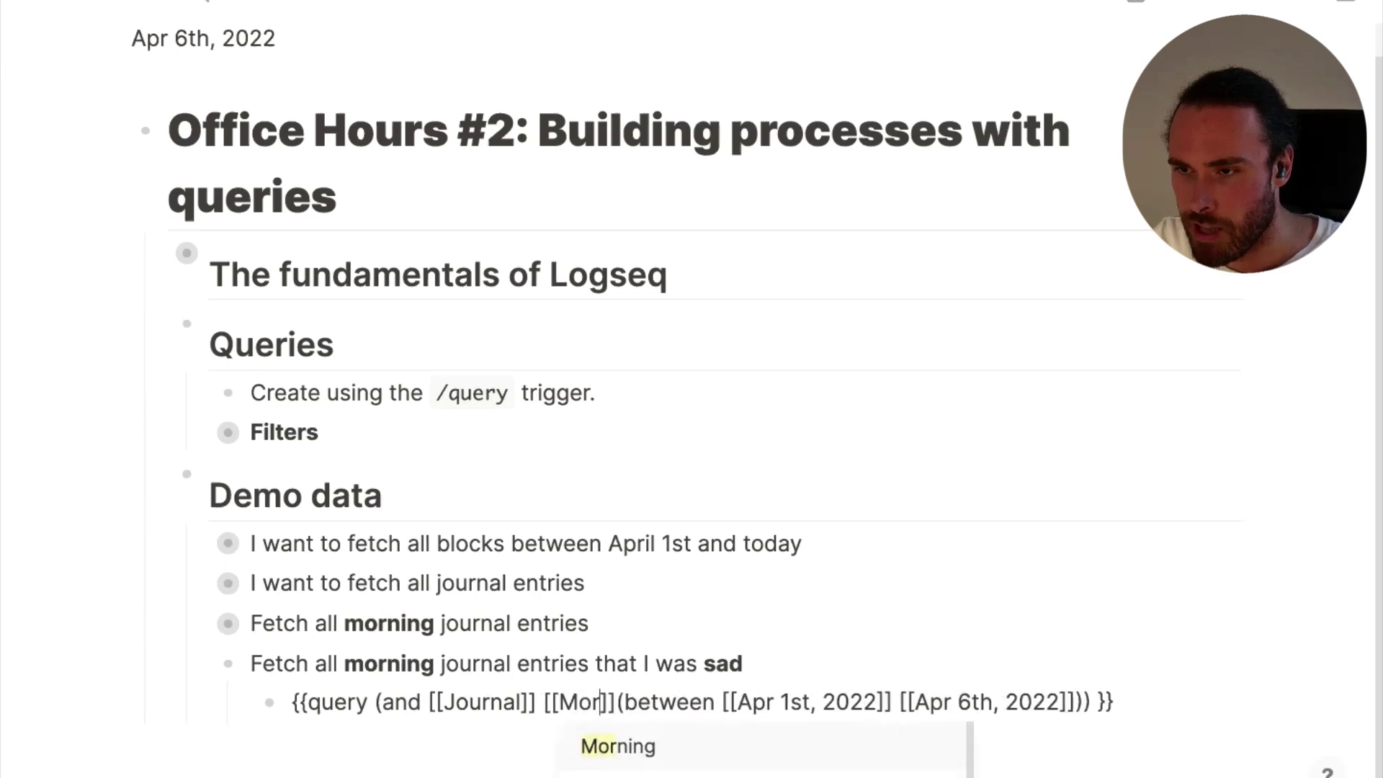
text(ning)
key(Right)
key(Right)
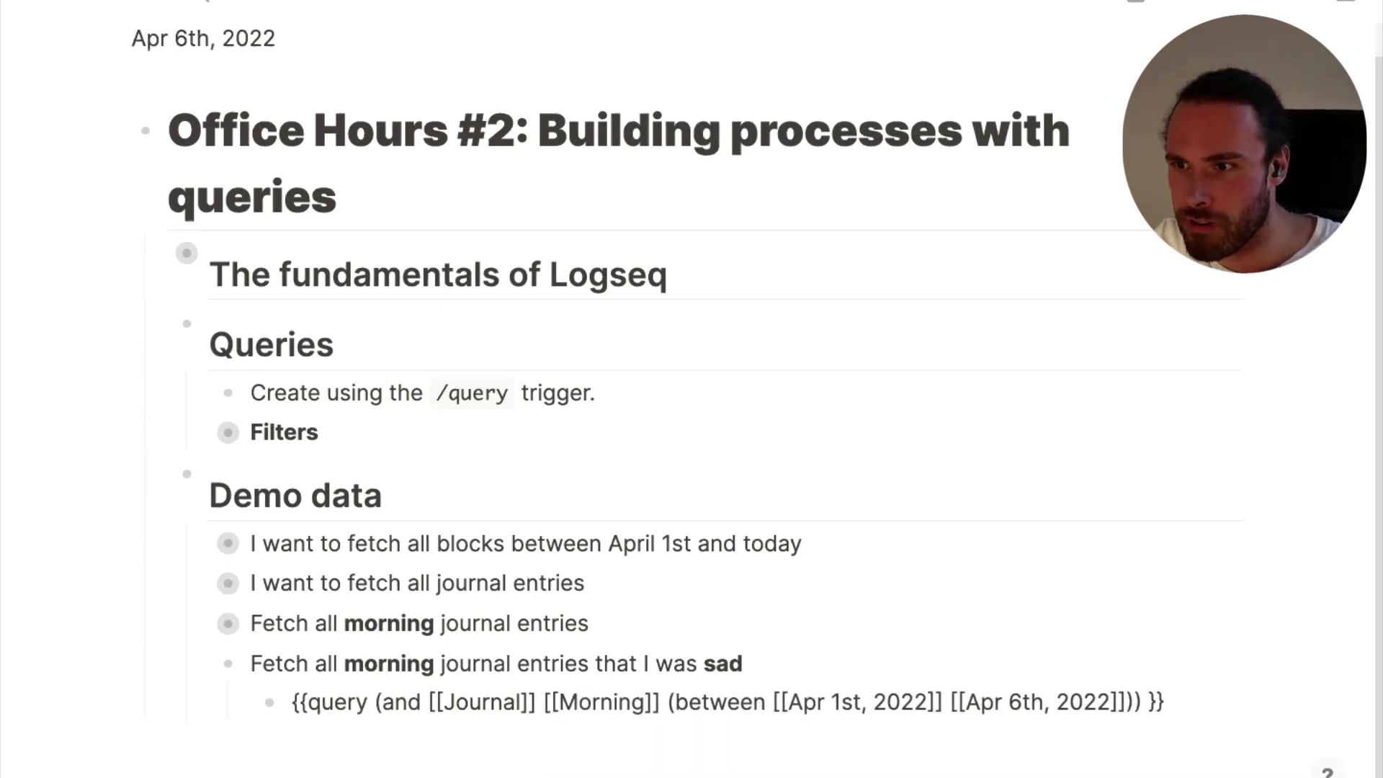
Insert a property filter without arguments between [[Morning]] and the between filter
text(()
text(prope)
text(rty)
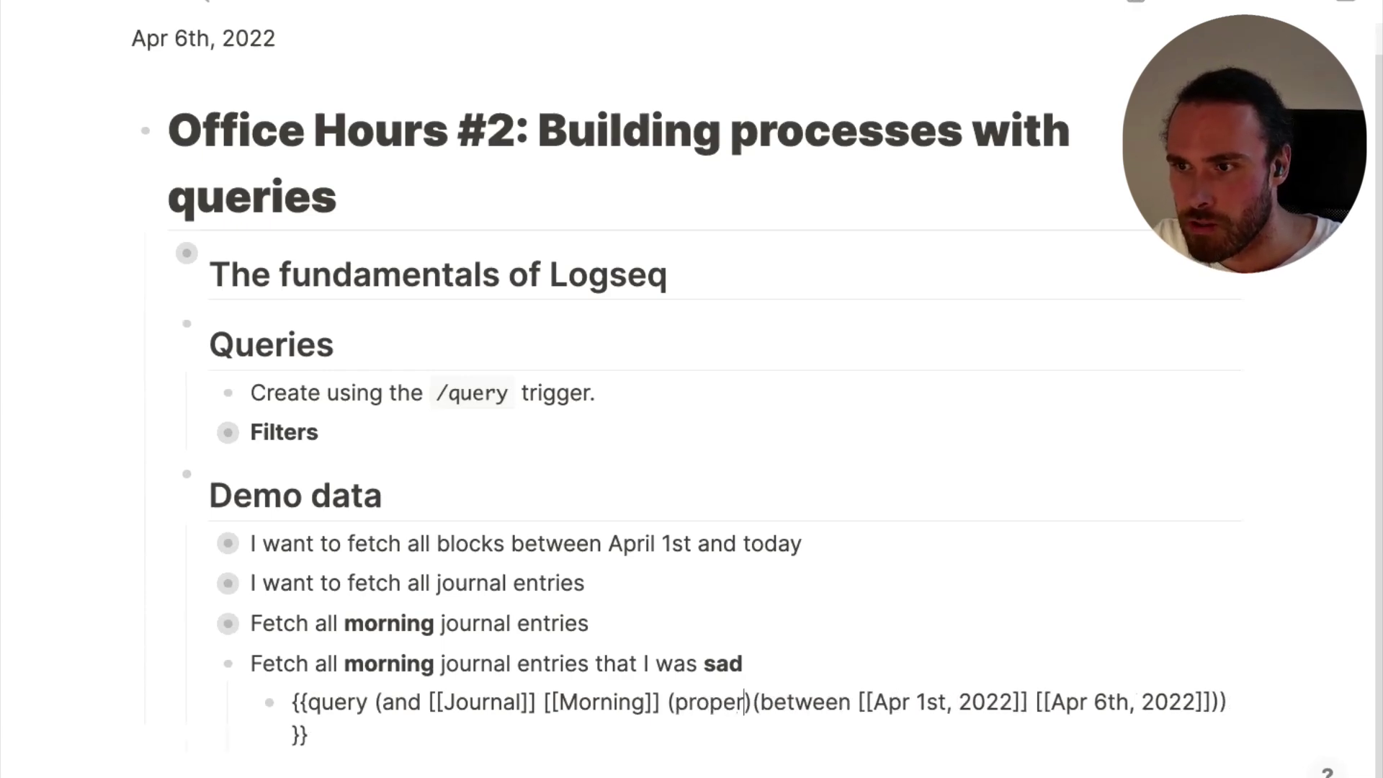
key(Right)
key(Left)
key(Left)
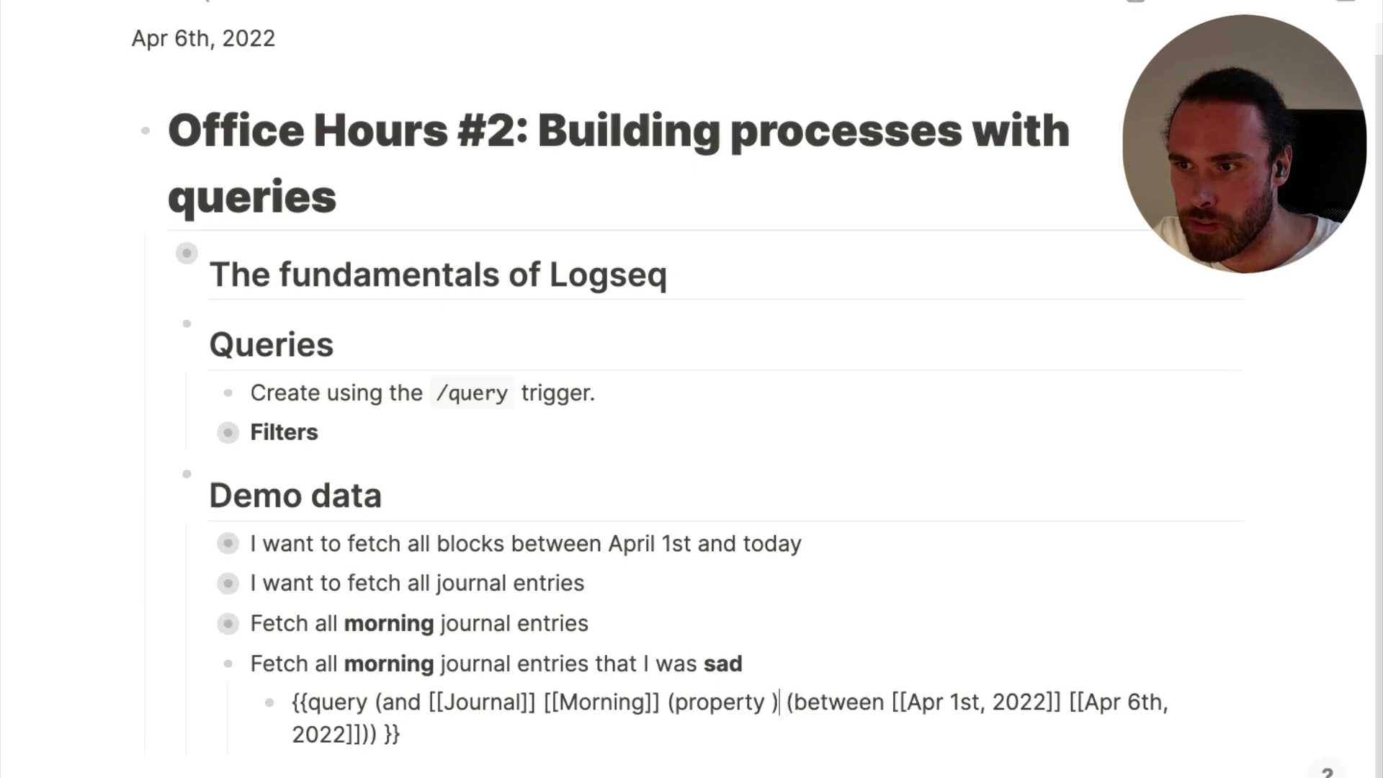
Switch to the Logseq query documentation and find "property" on the page
key(super+Tab)
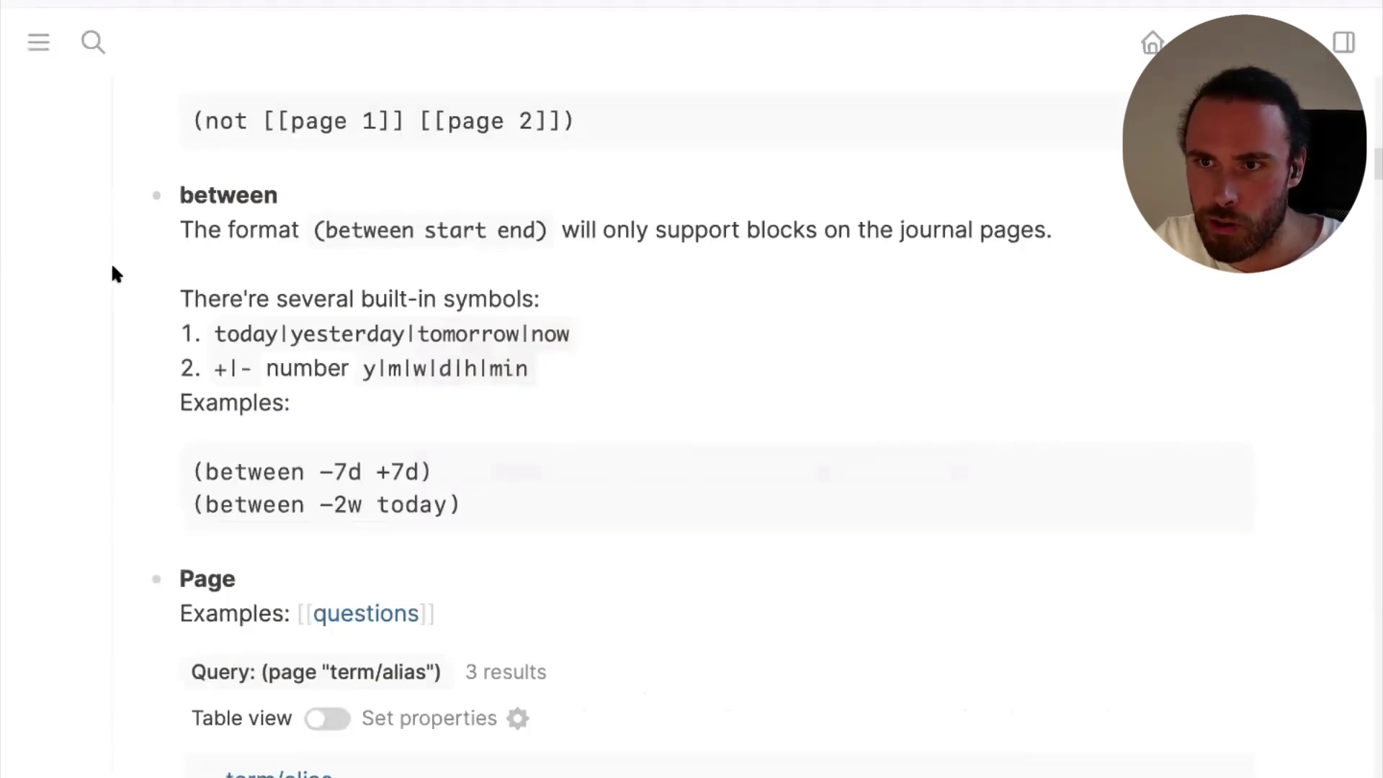
key(super+f)
text(prop)
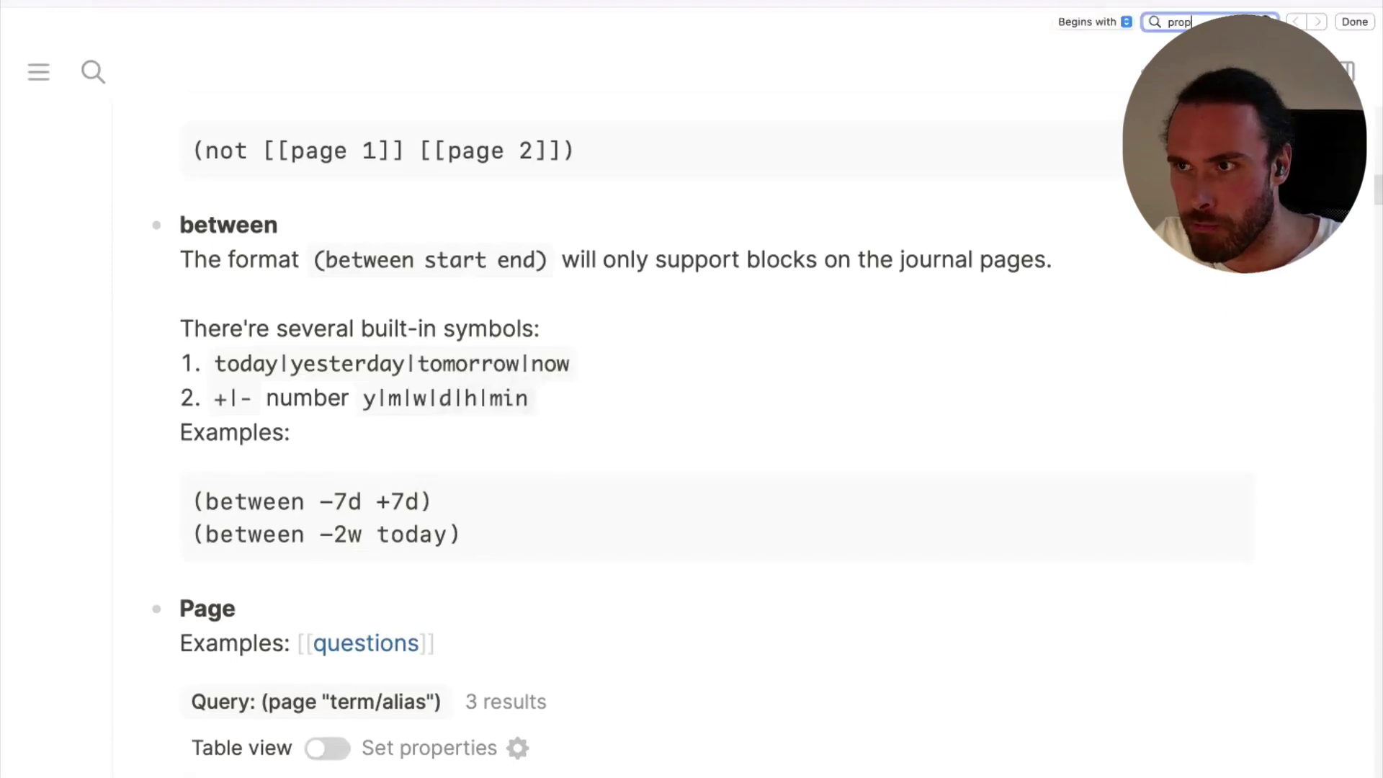
text(erty)
key(Escape)
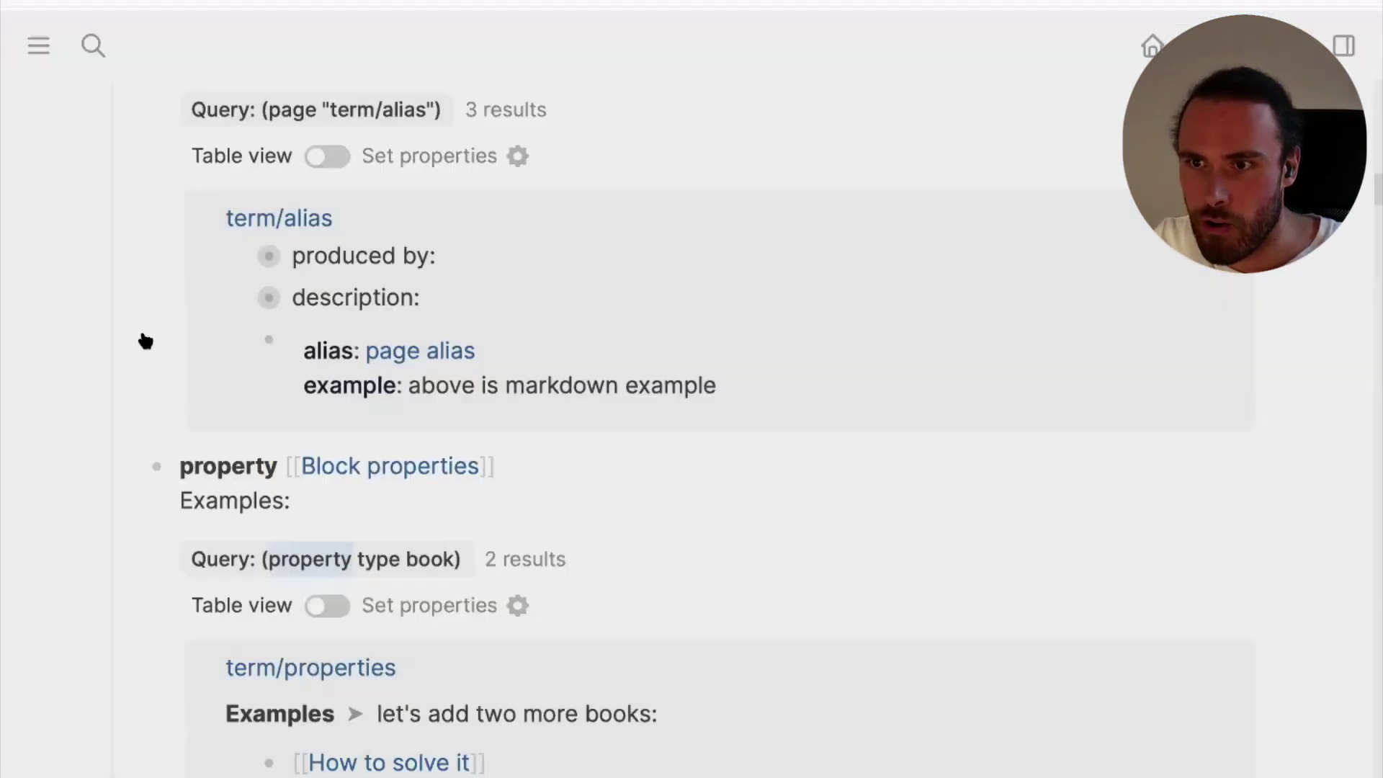
Examine the (property type book) example query and the type properties of the book blocks it returns
scroll(43, 469, down, 2)
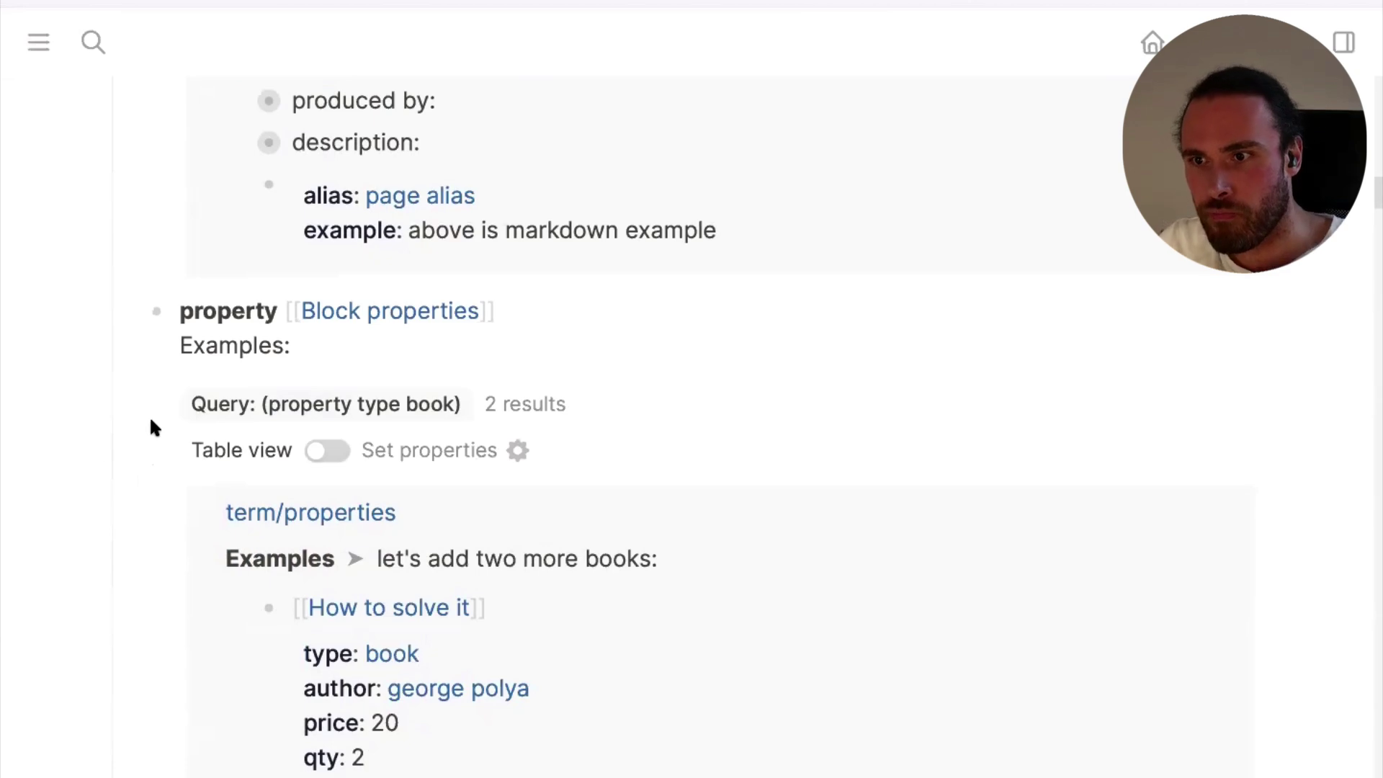
scroll(149, 415, down, 2)
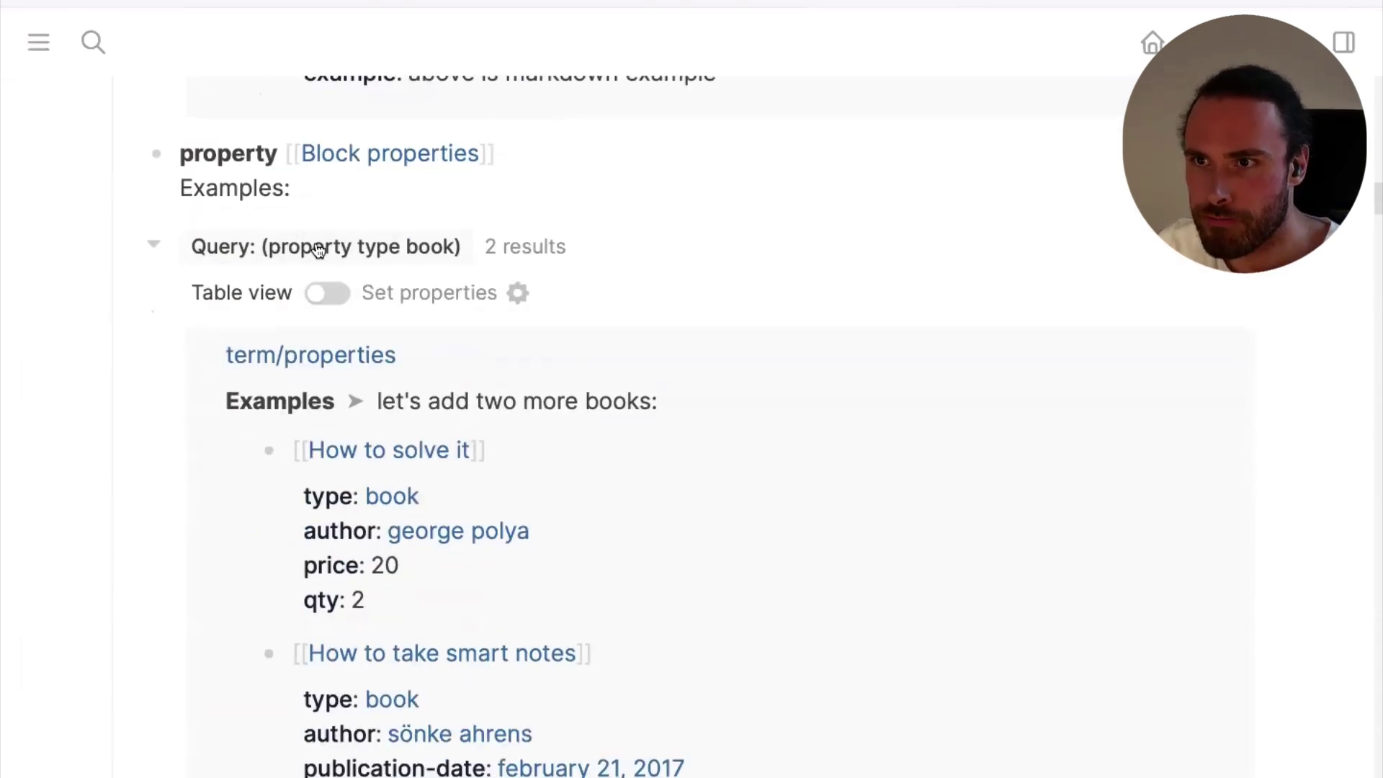
mouse_move(319, 248)
scroll(318, 246, up, 1)
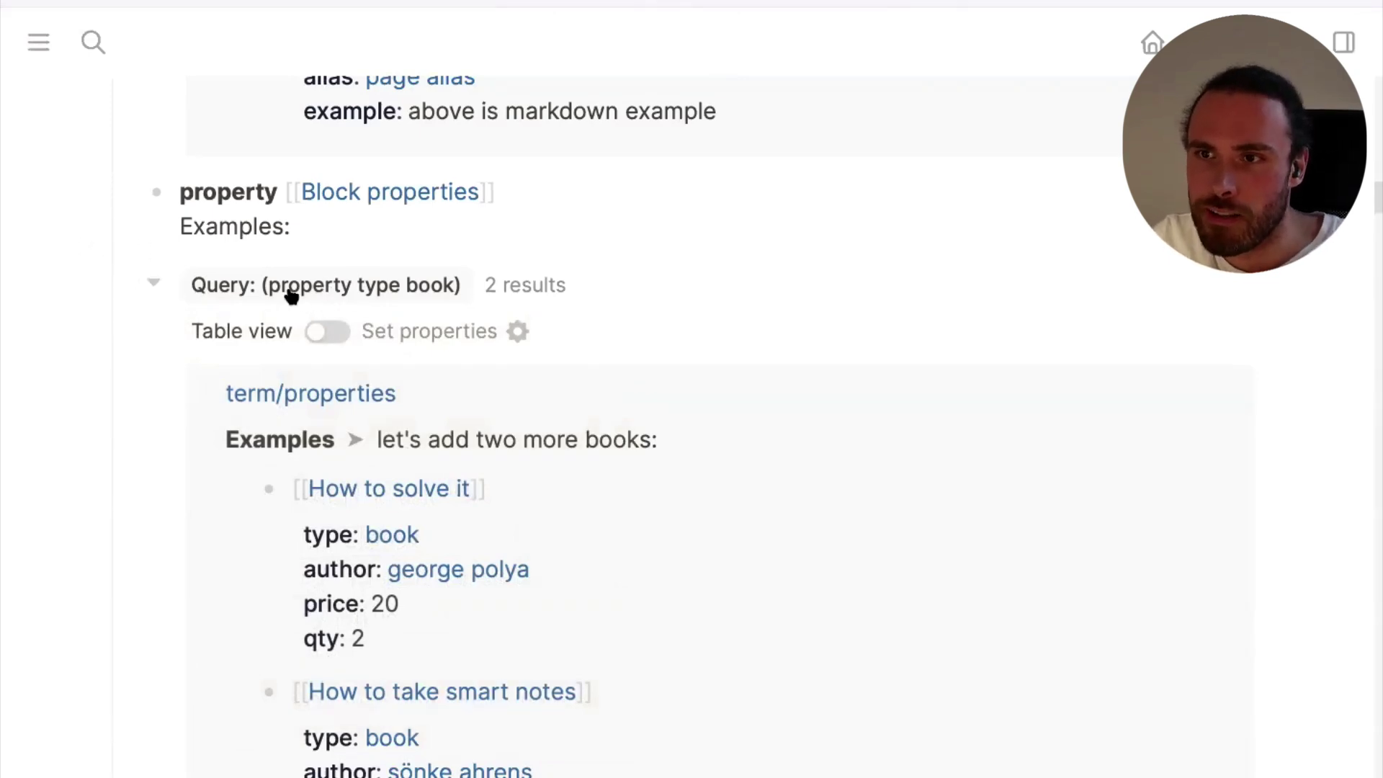
mouse_move(274, 288)
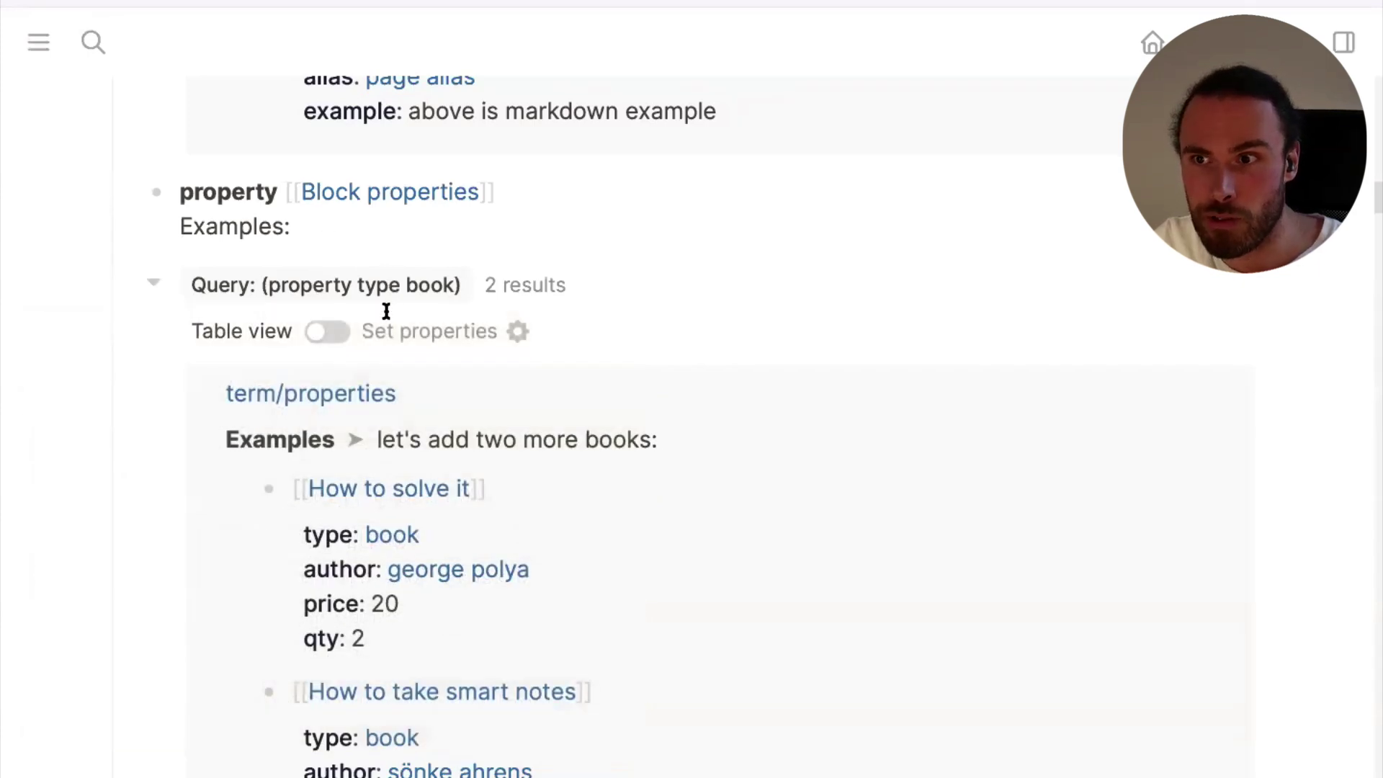
mouse_move(374, 285)
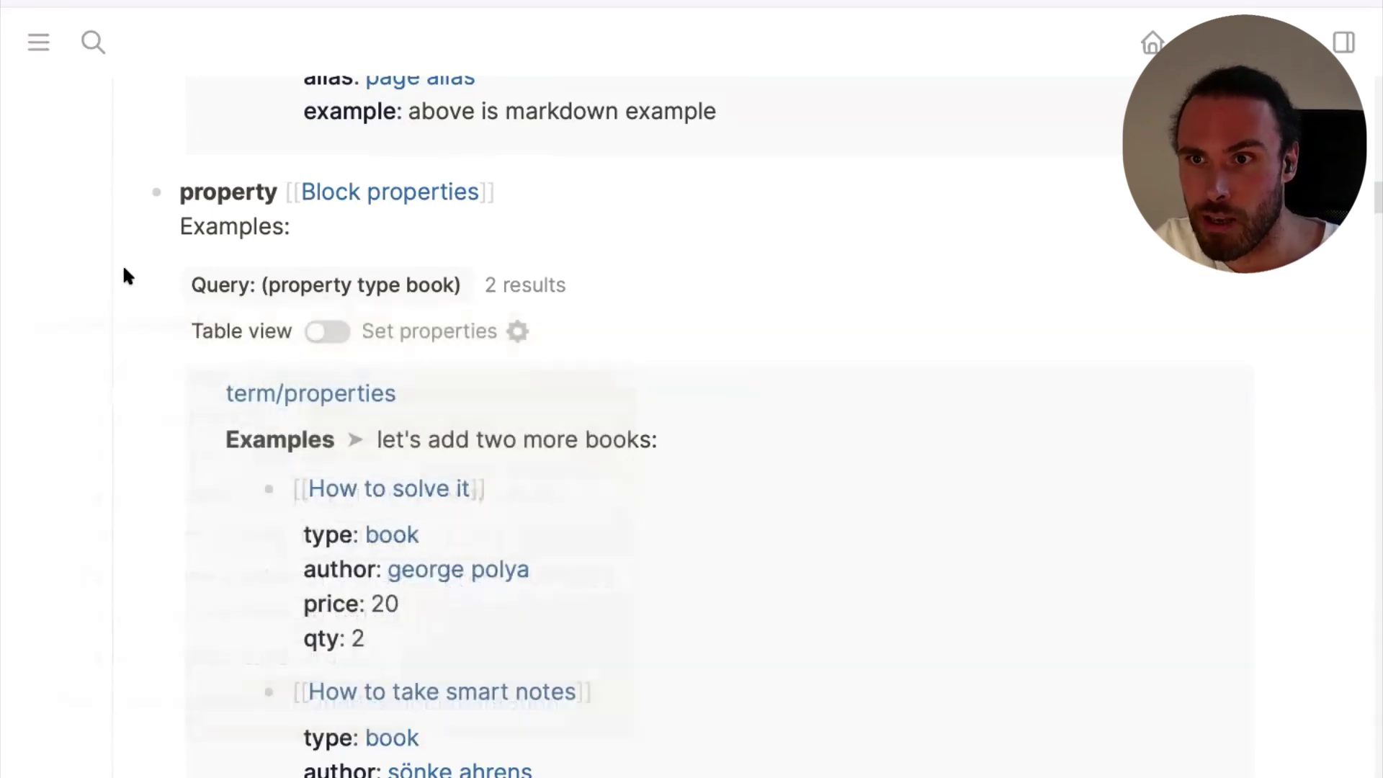
scroll(98, 288, down, 2)
scroll(99, 288, down, 1)
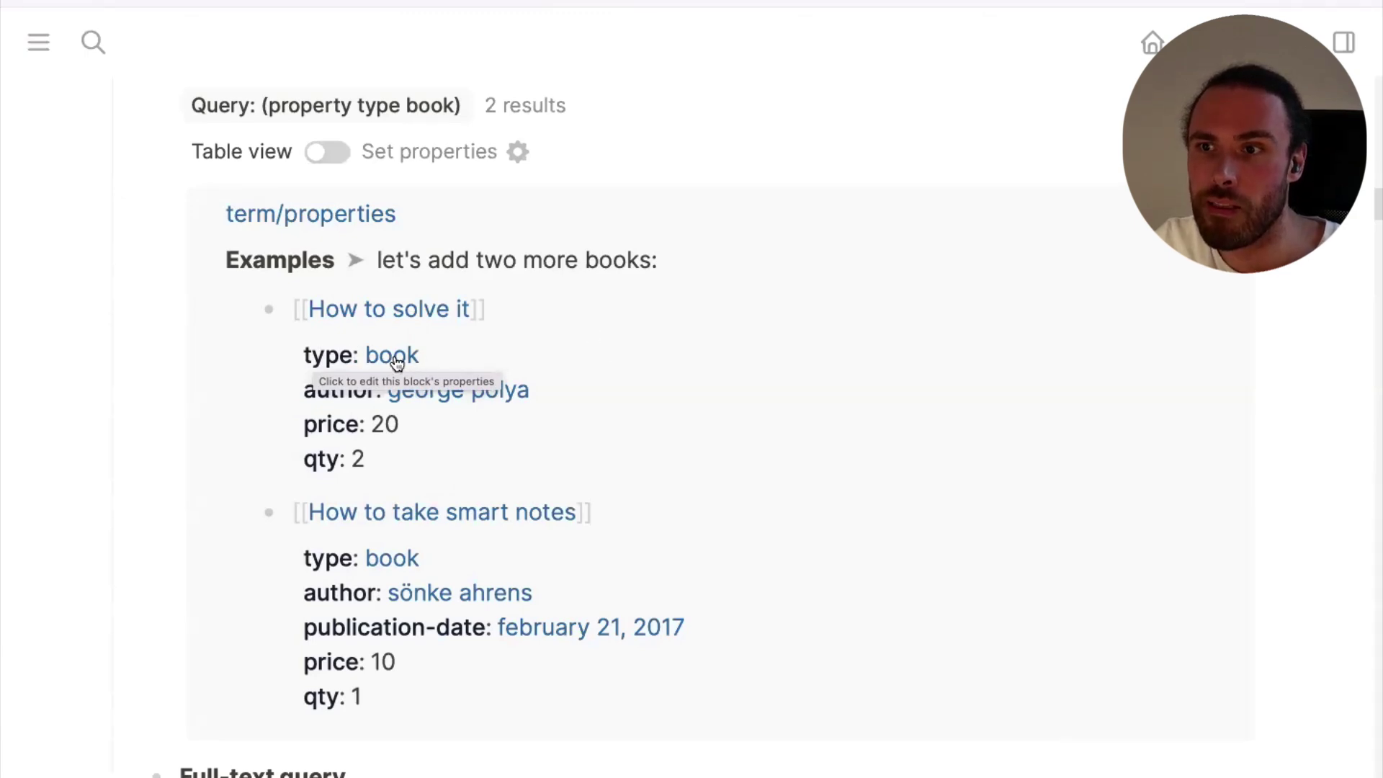
mouse_move(411, 356)
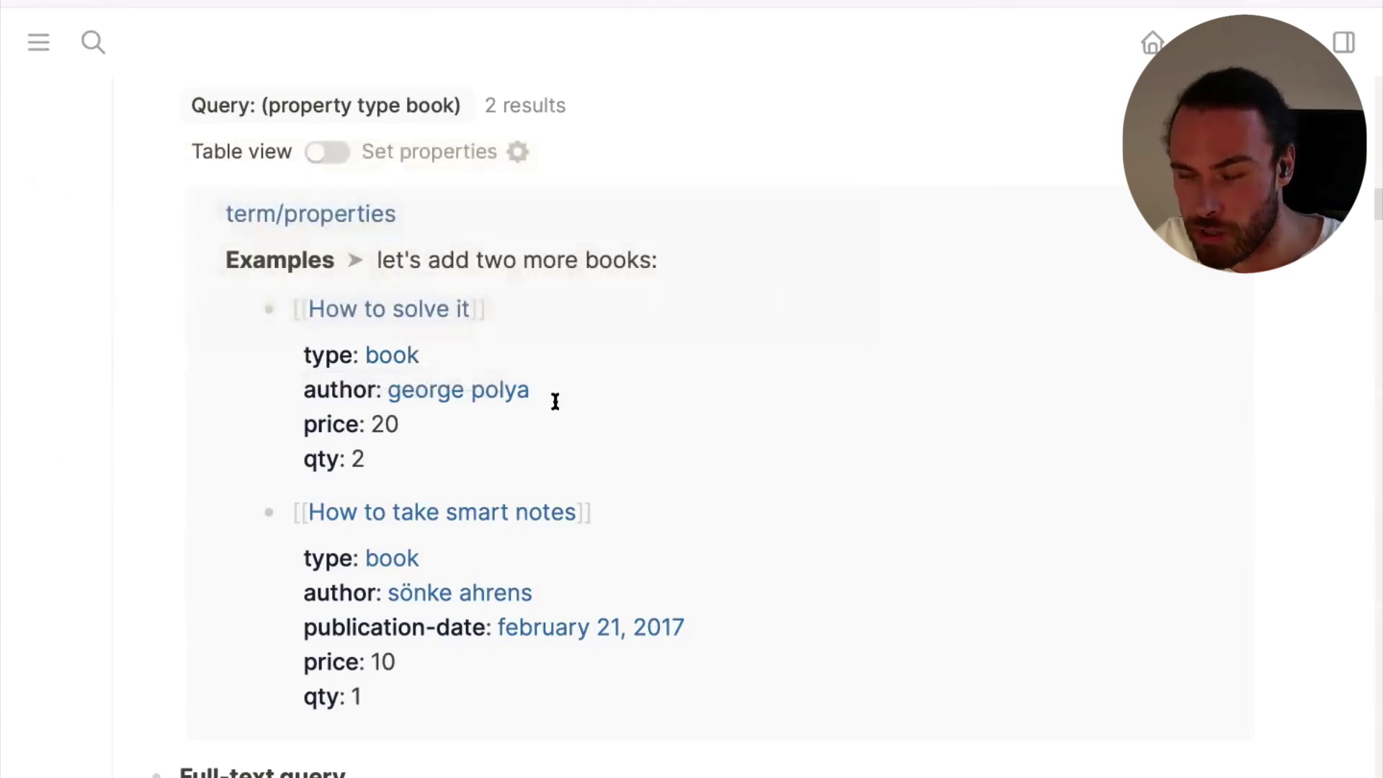
Back in the notes, complete the property filter with mood sad, run the query and view its results
scroll(685, 491, down, 1)
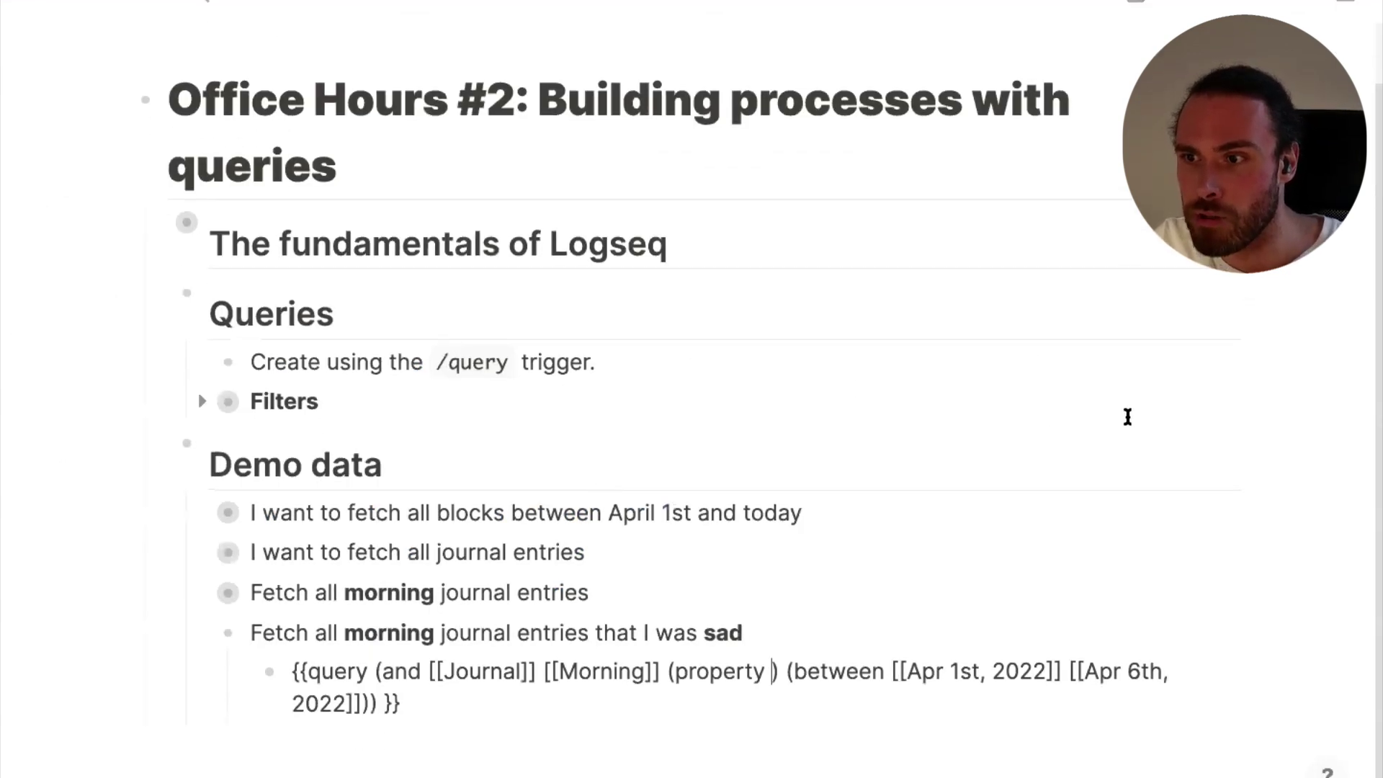
text(mood)
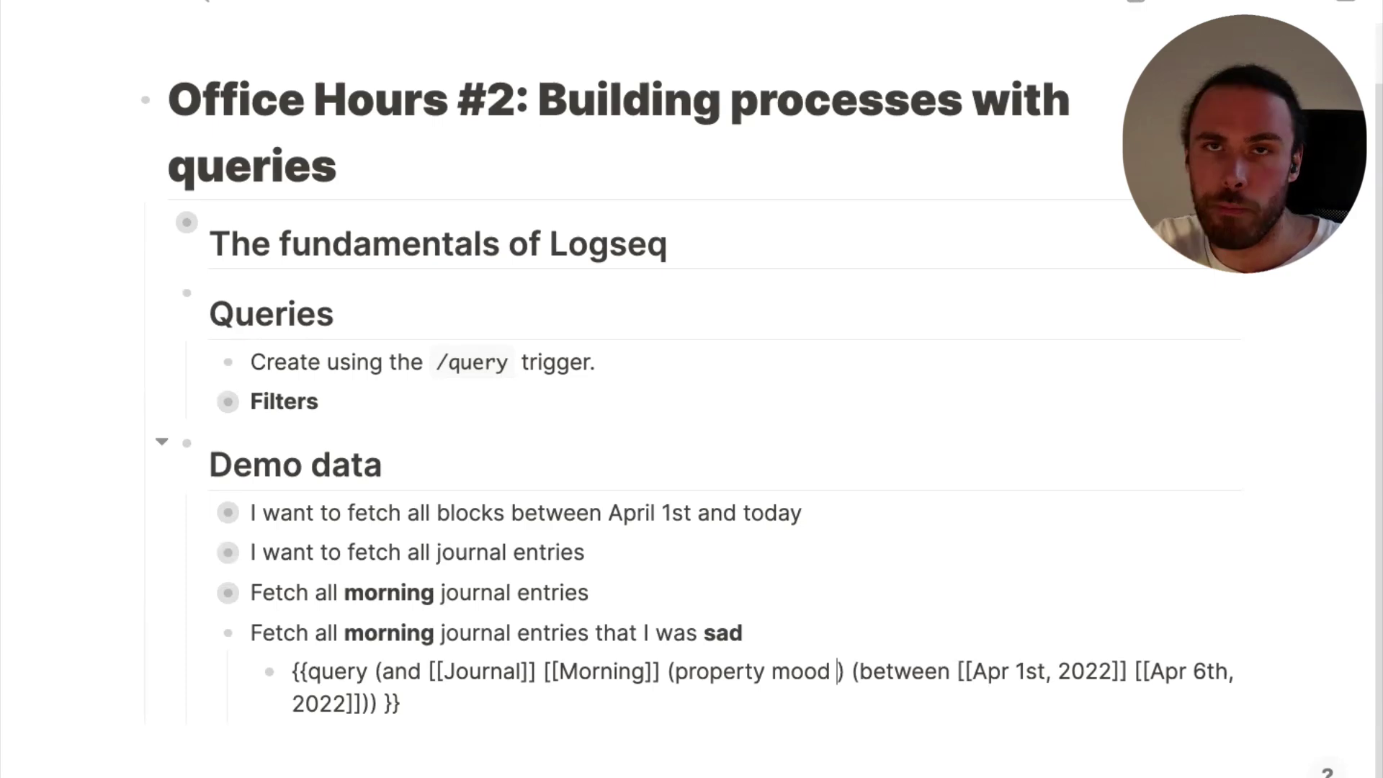
text( sad)
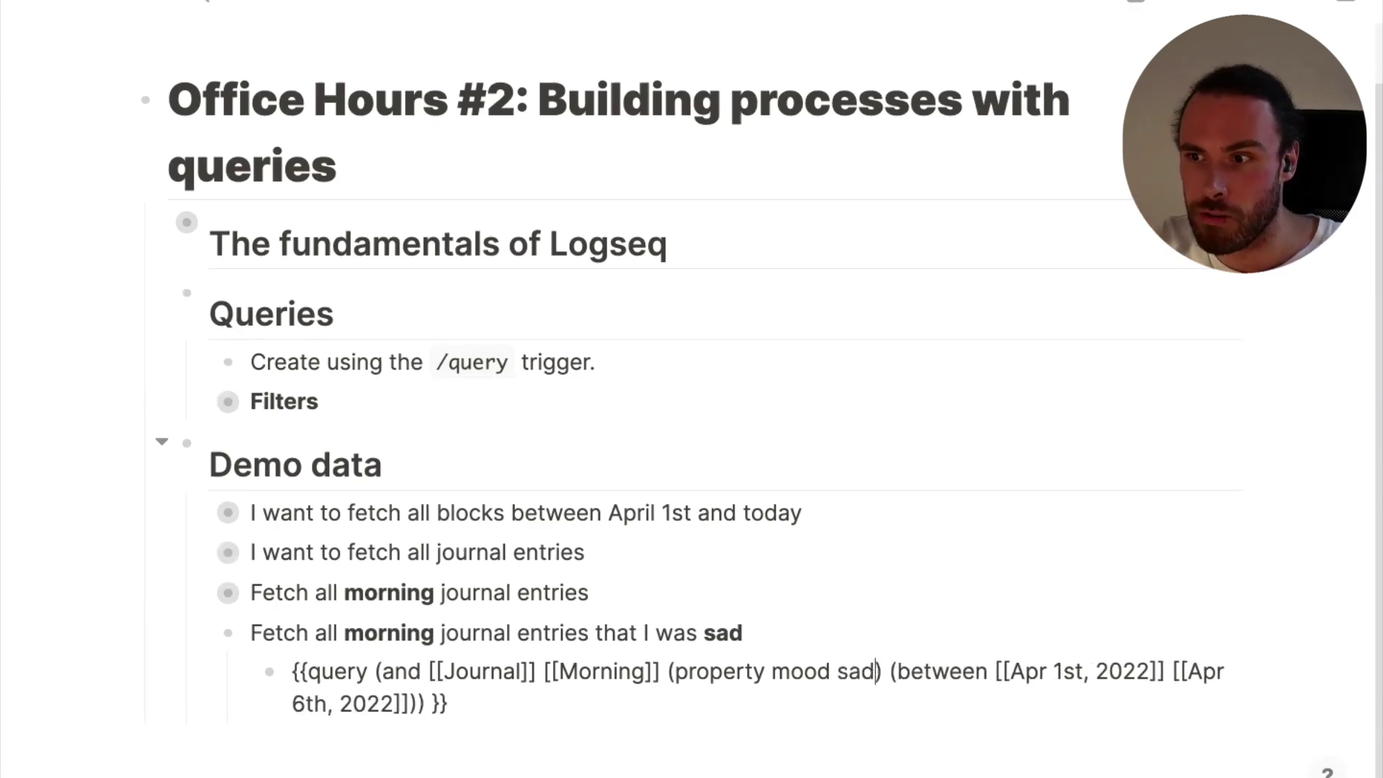
click(70, 646)
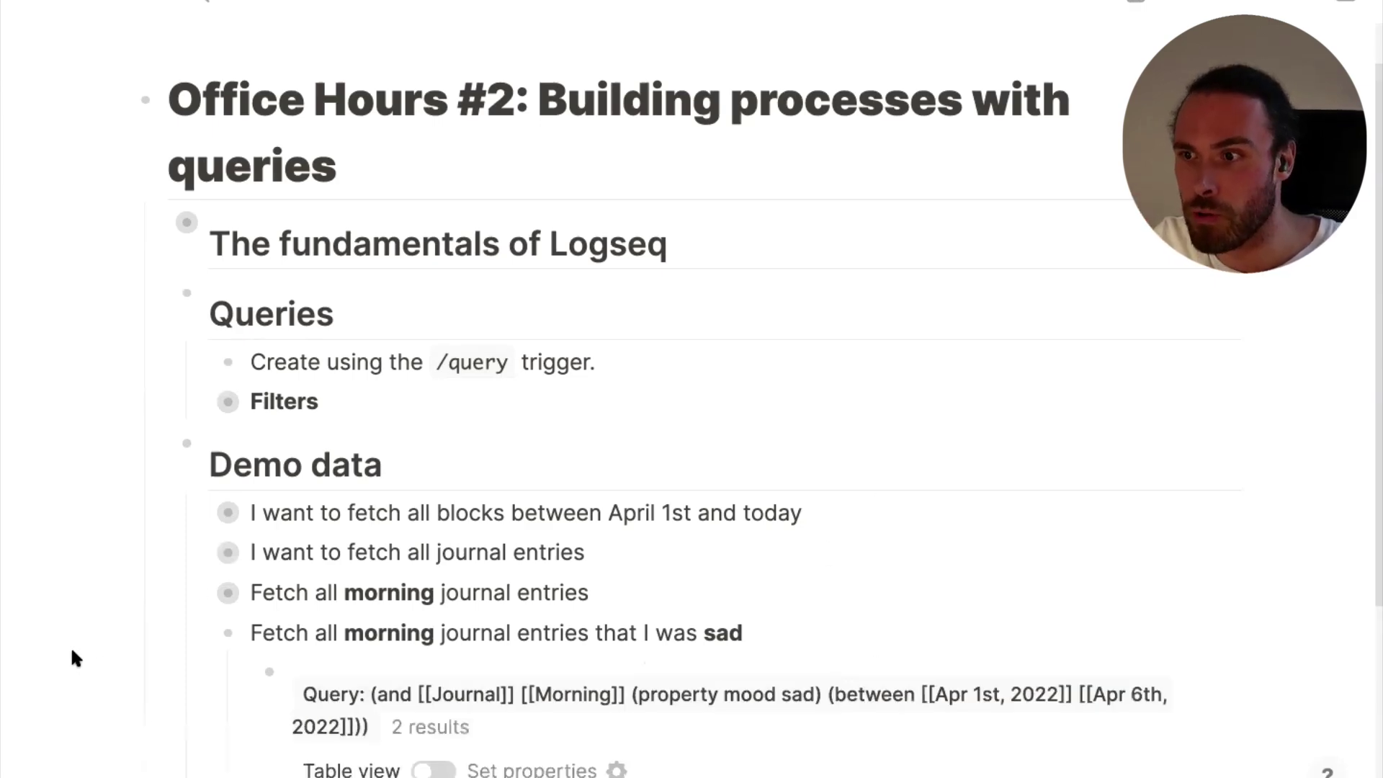
scroll(71, 646, down, 6)
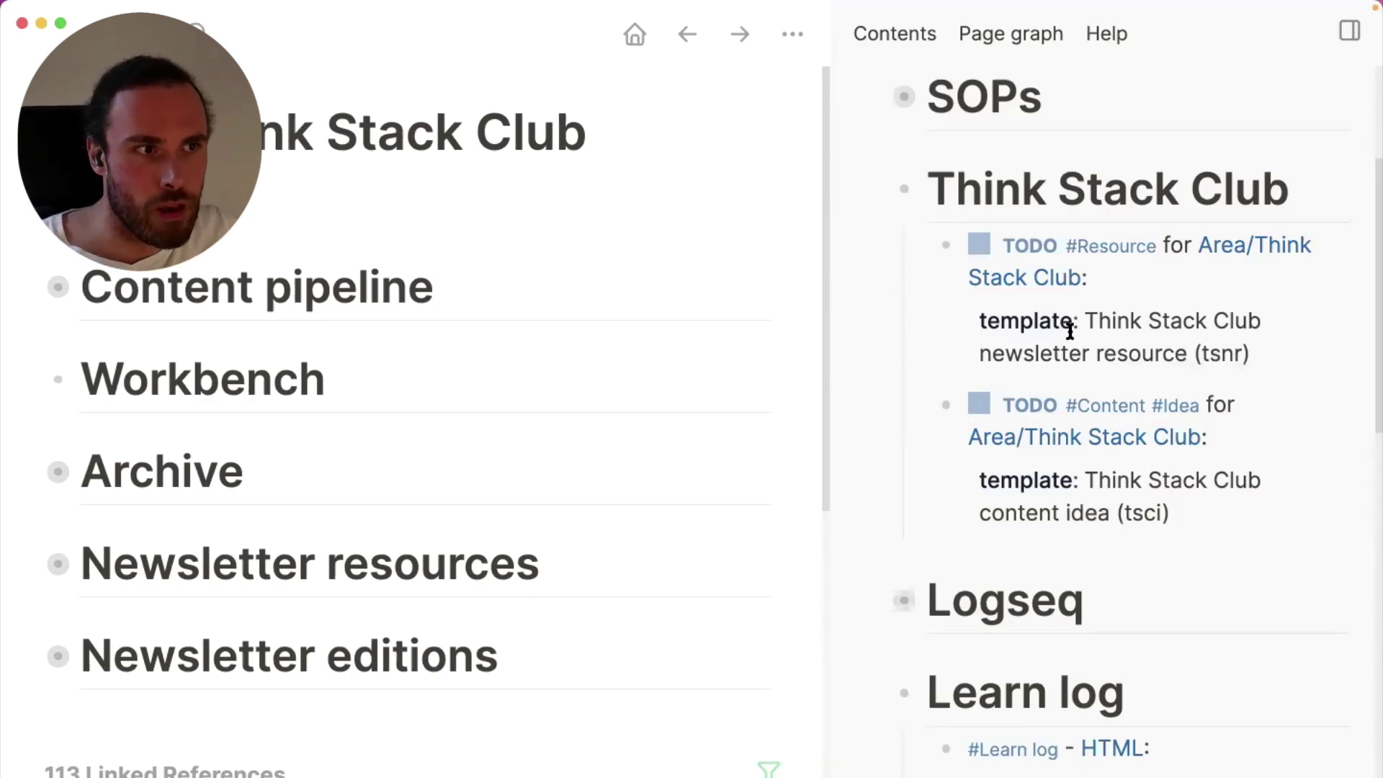
Highlight the #Resource tag in the Think Stack Club newsletter resource template, and leave the block without editing it
click(1179, 273)
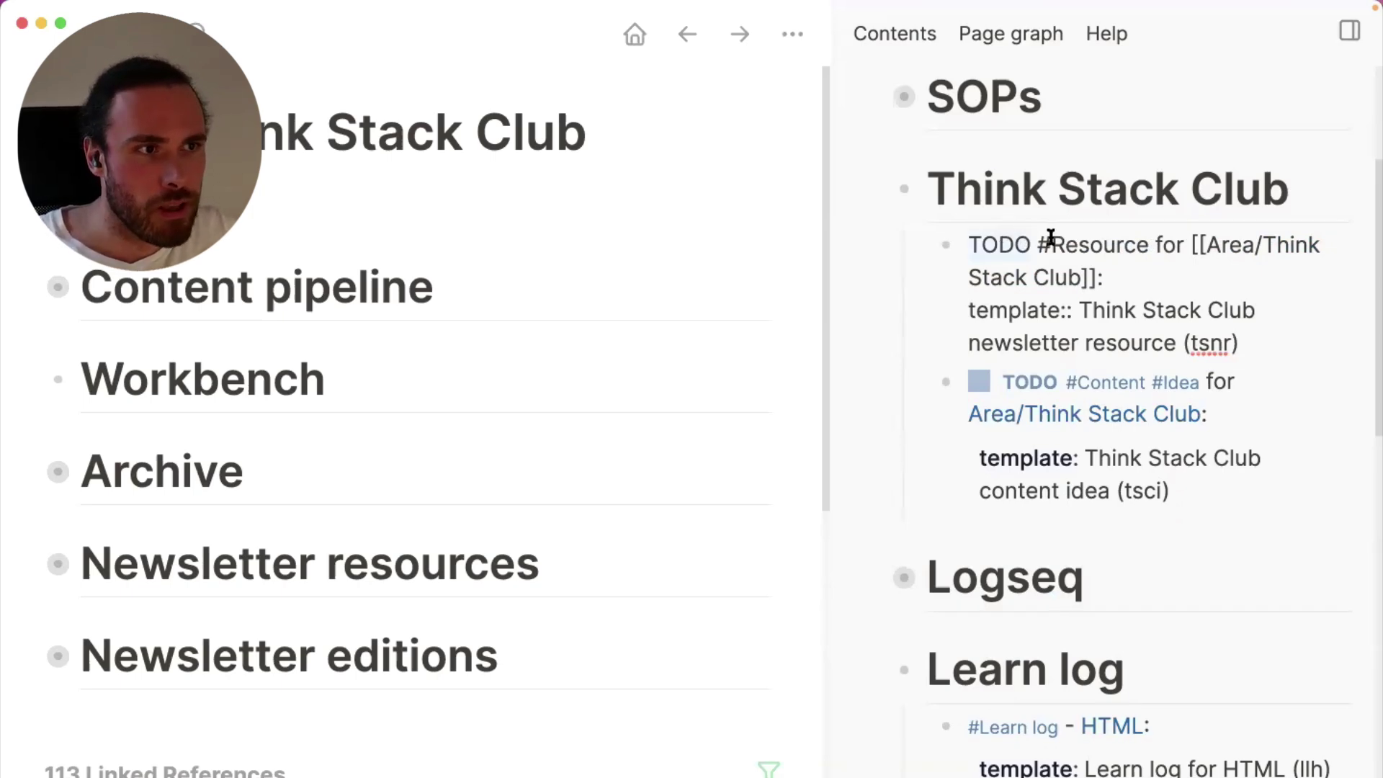
drag(1041, 243, 1147, 243)
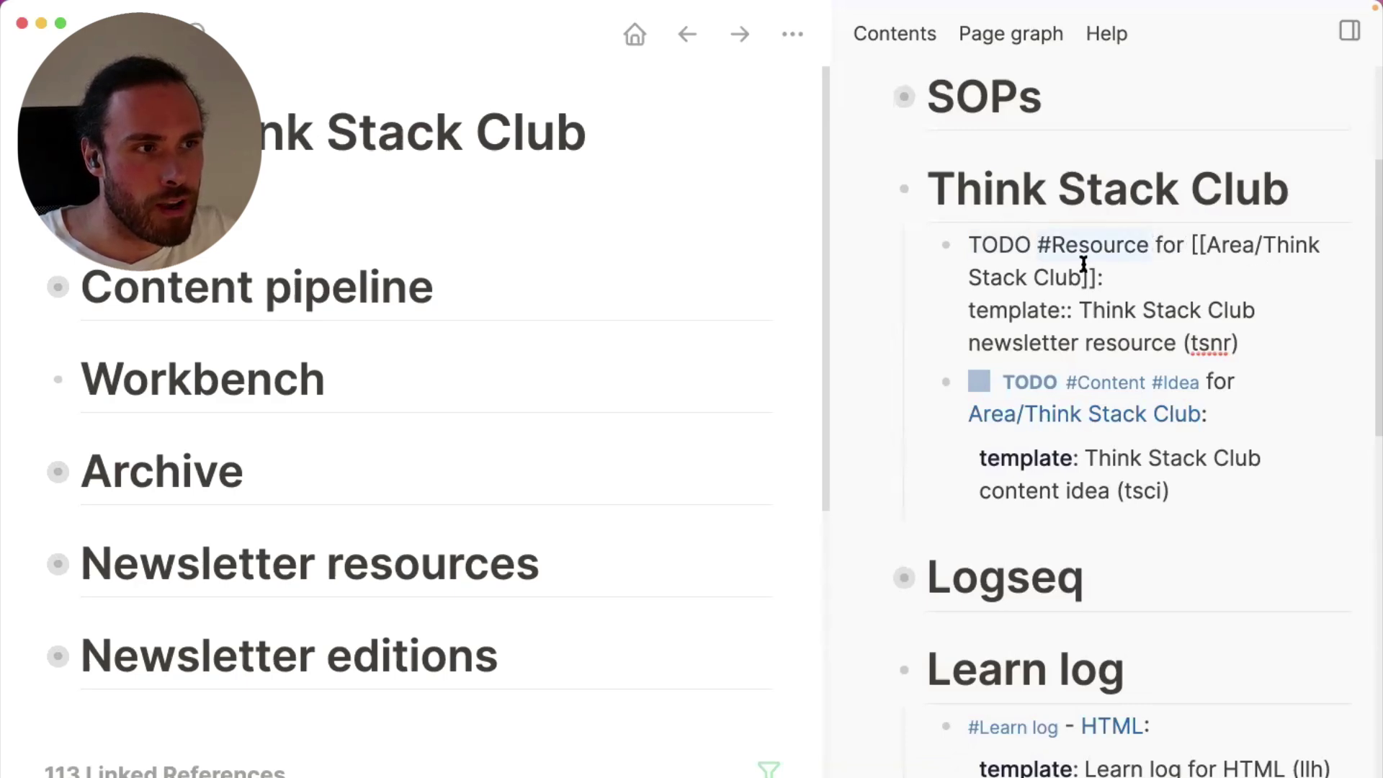
click(849, 267)
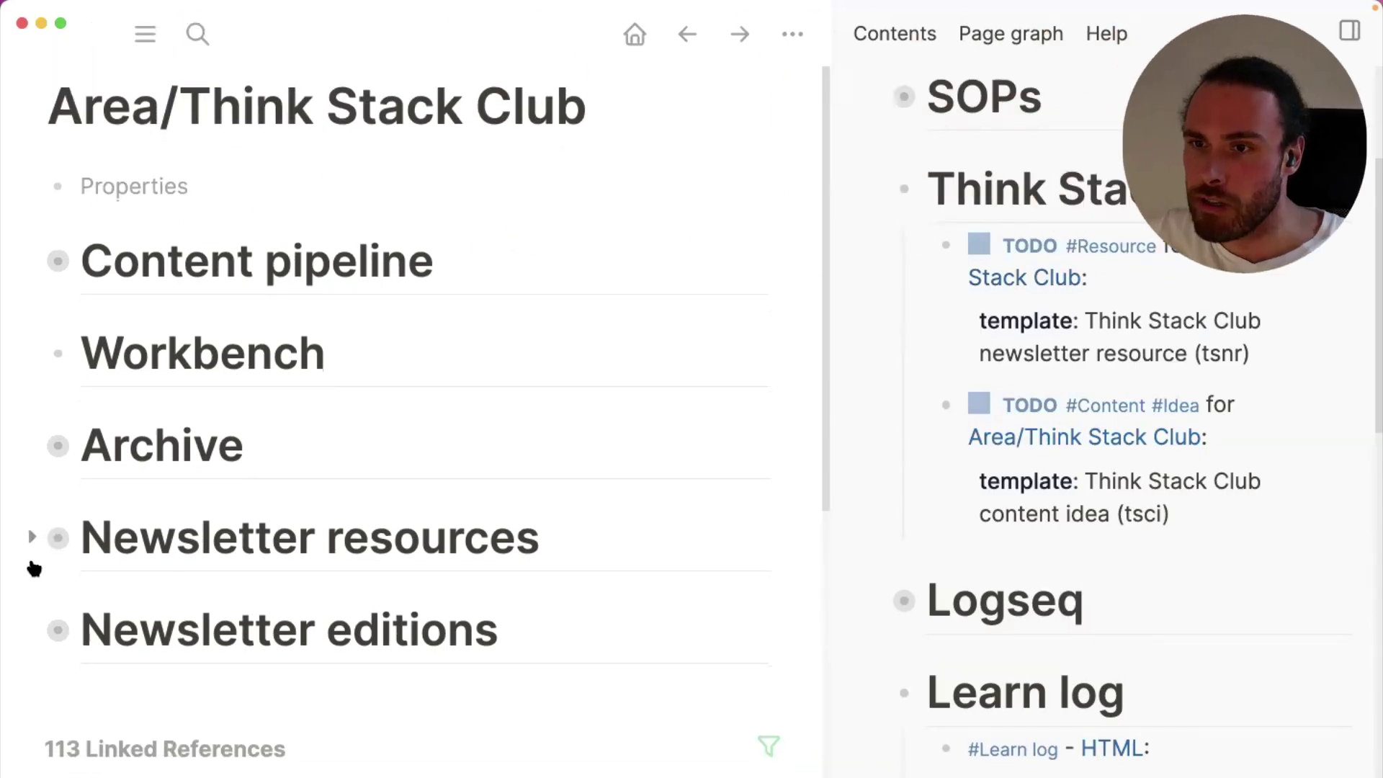
Expand the Newsletter resources section on the Area/Think Stack Club page and view its resource query
click(34, 537)
scroll(457, 349, down, 1)
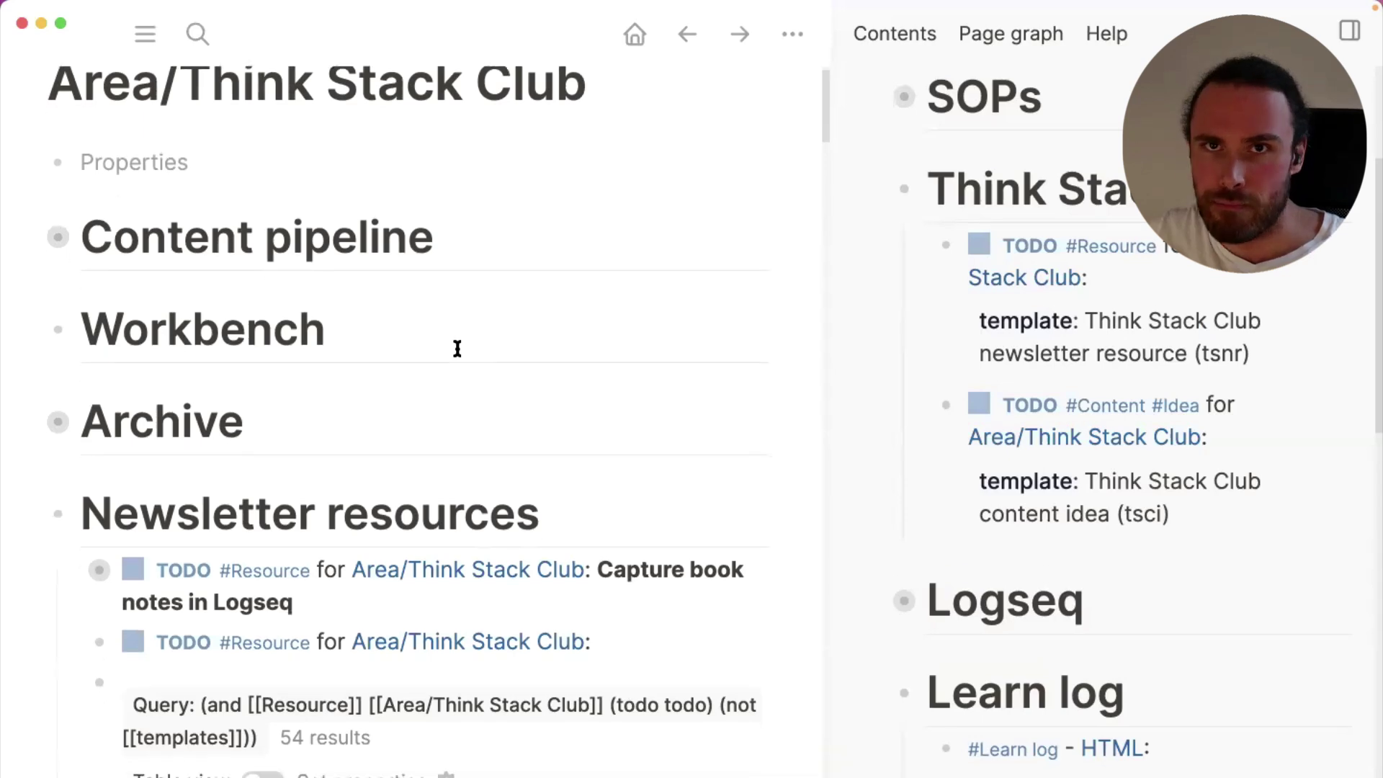
scroll(457, 349, down, 5)
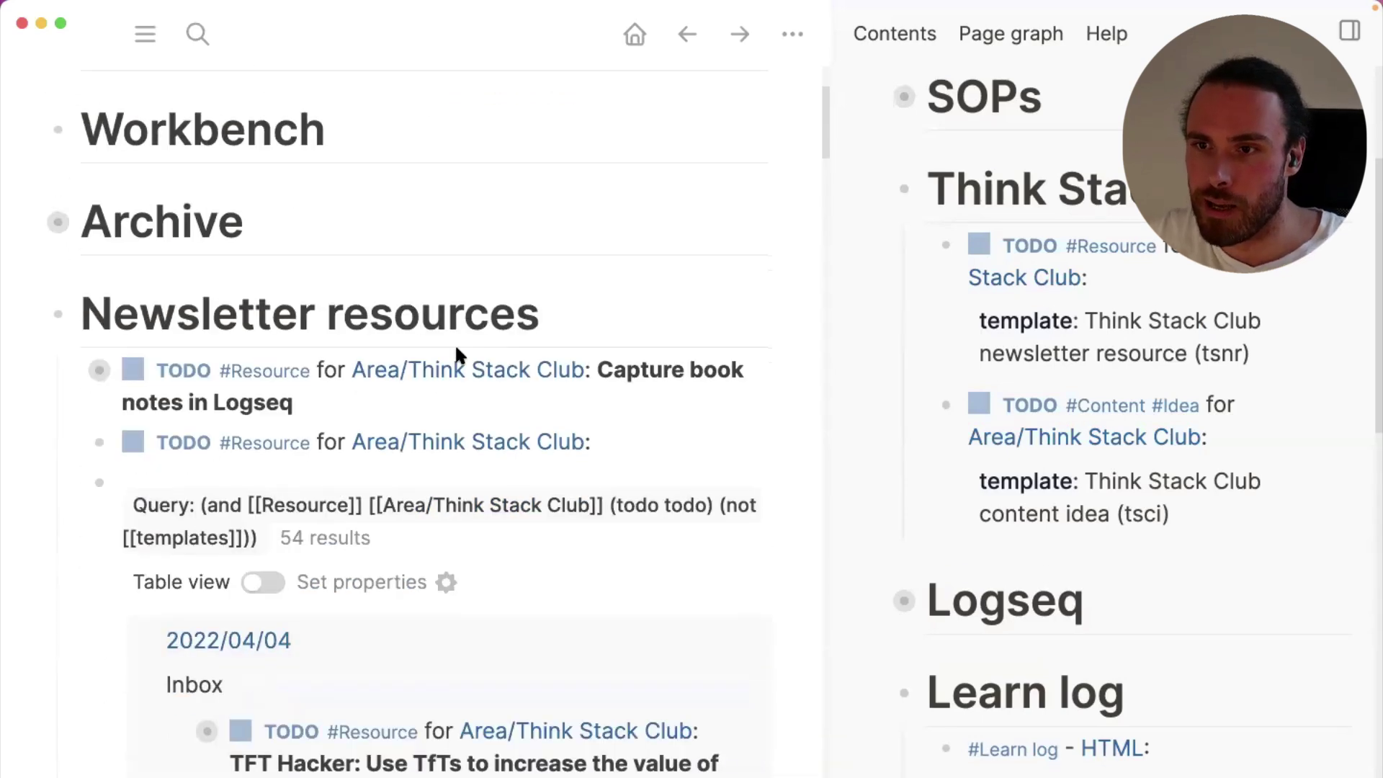
Examine the dated TODO resources returned by the Newsletter resources query on the Area/Think Stack Club page
scroll(457, 348, down, 4)
scroll(638, 307, down, 1)
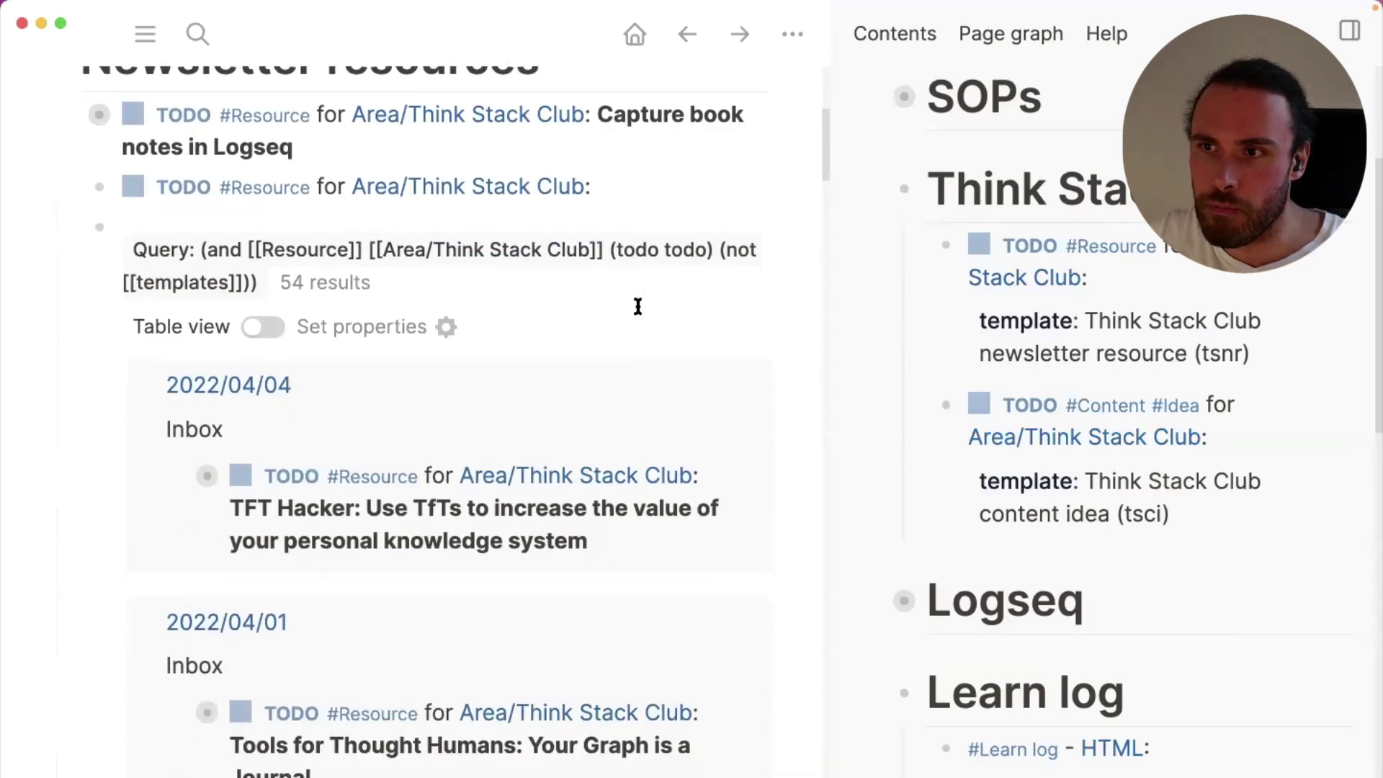
scroll(637, 306, down, 2)
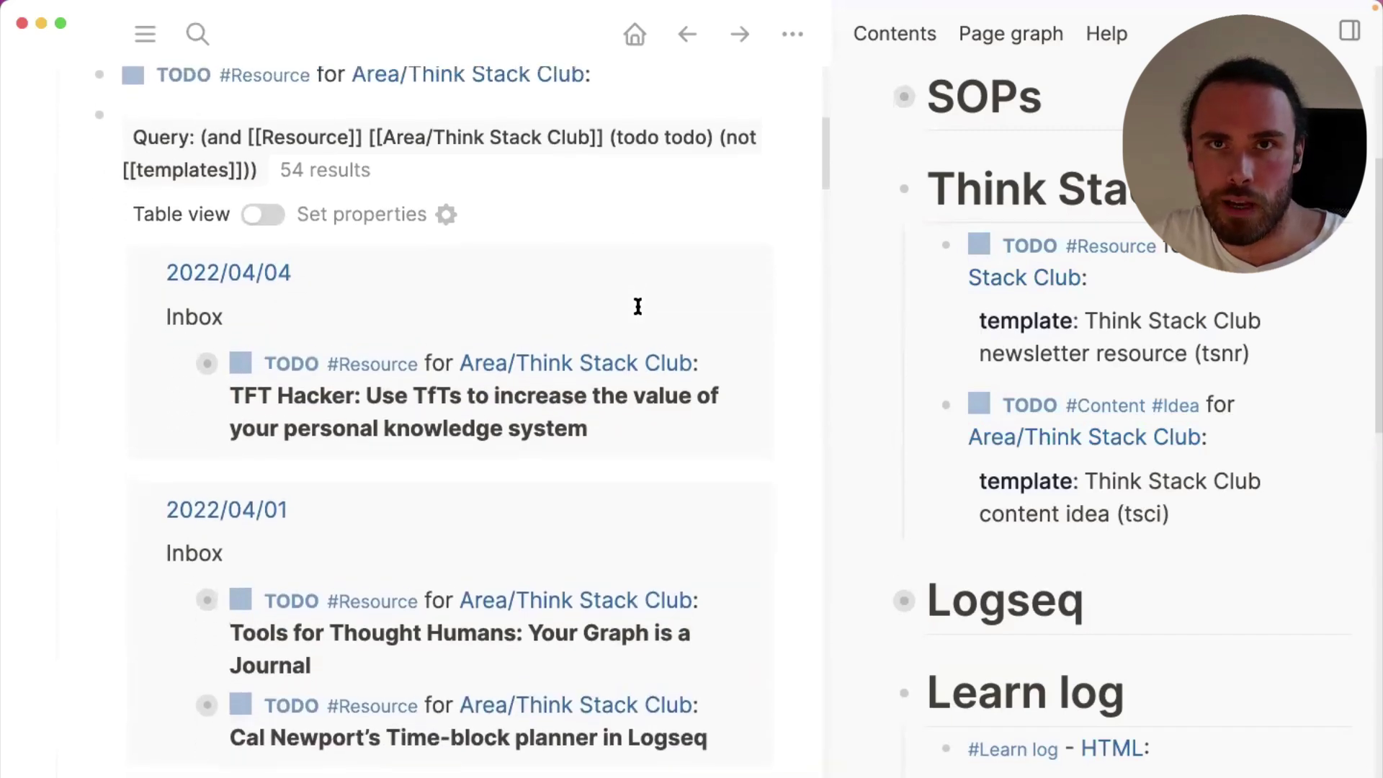
scroll(637, 306, down, 1)
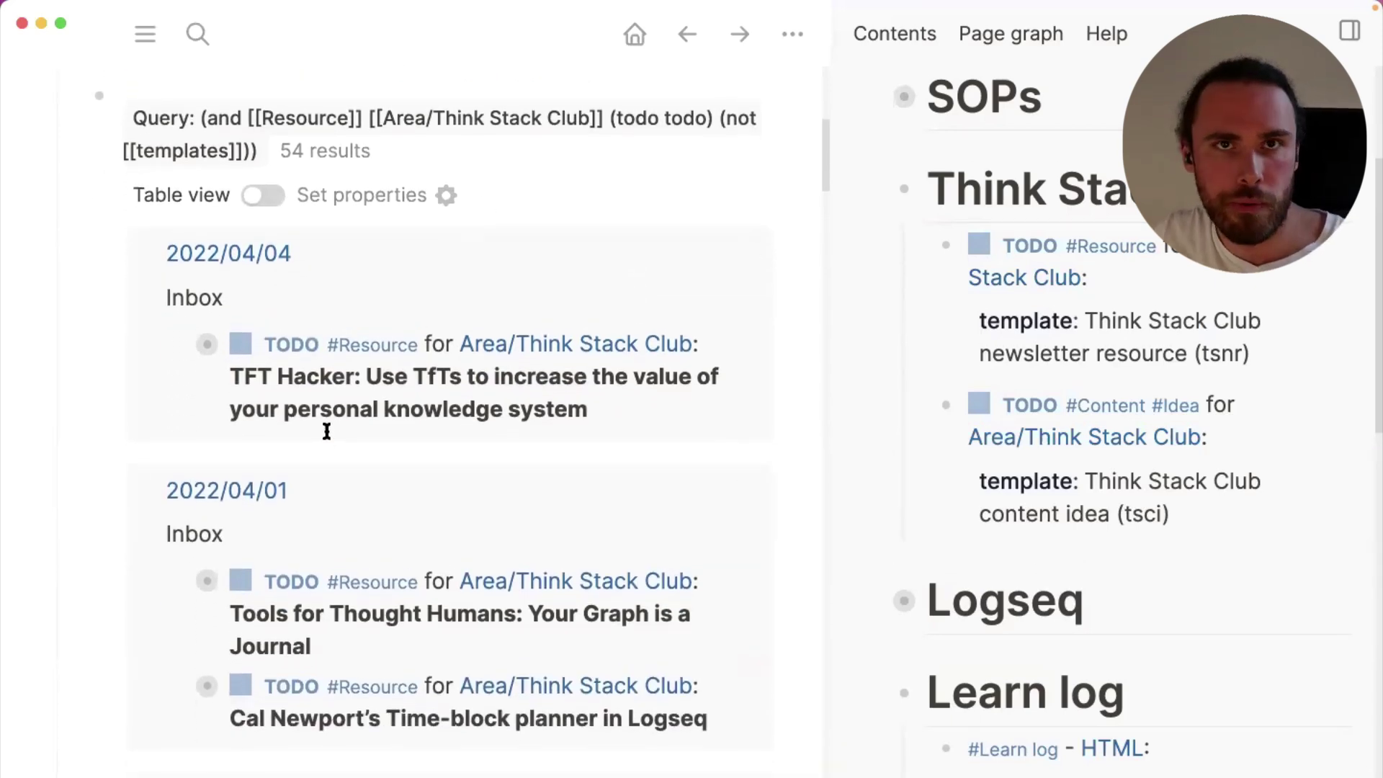
scroll(326, 431, up, 1)
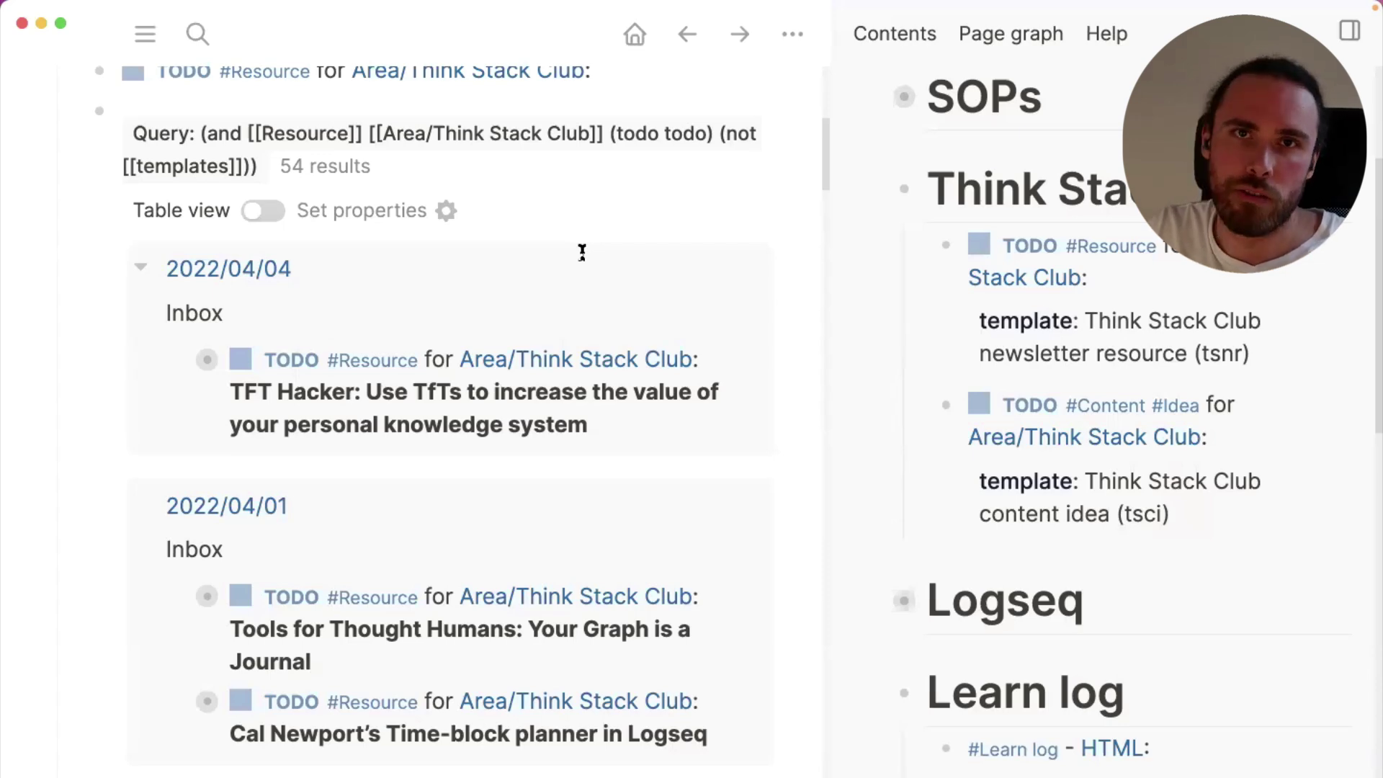
Open the Resource page in the sidebar, browse its linked references, and collapse them again
shift+click(1126, 246)
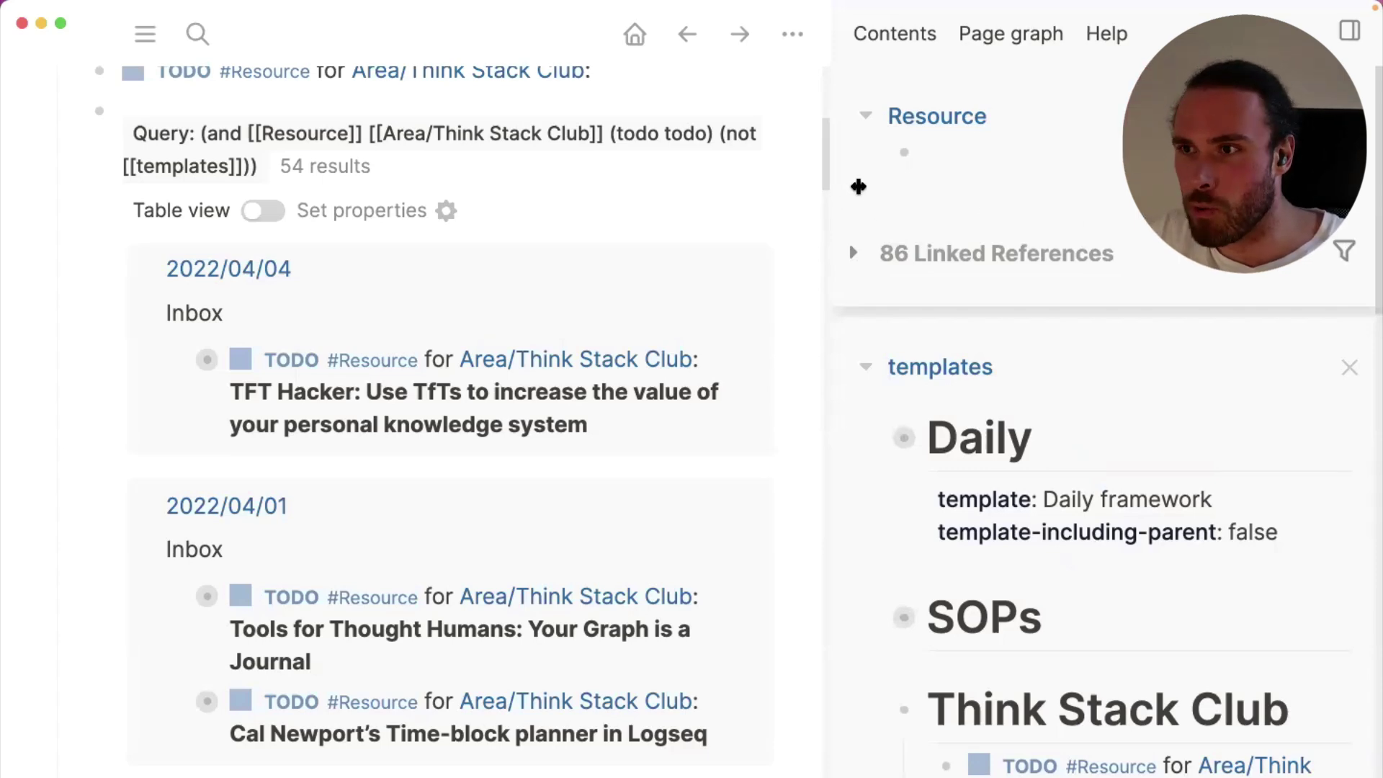
scroll(1095, 378, down, 5)
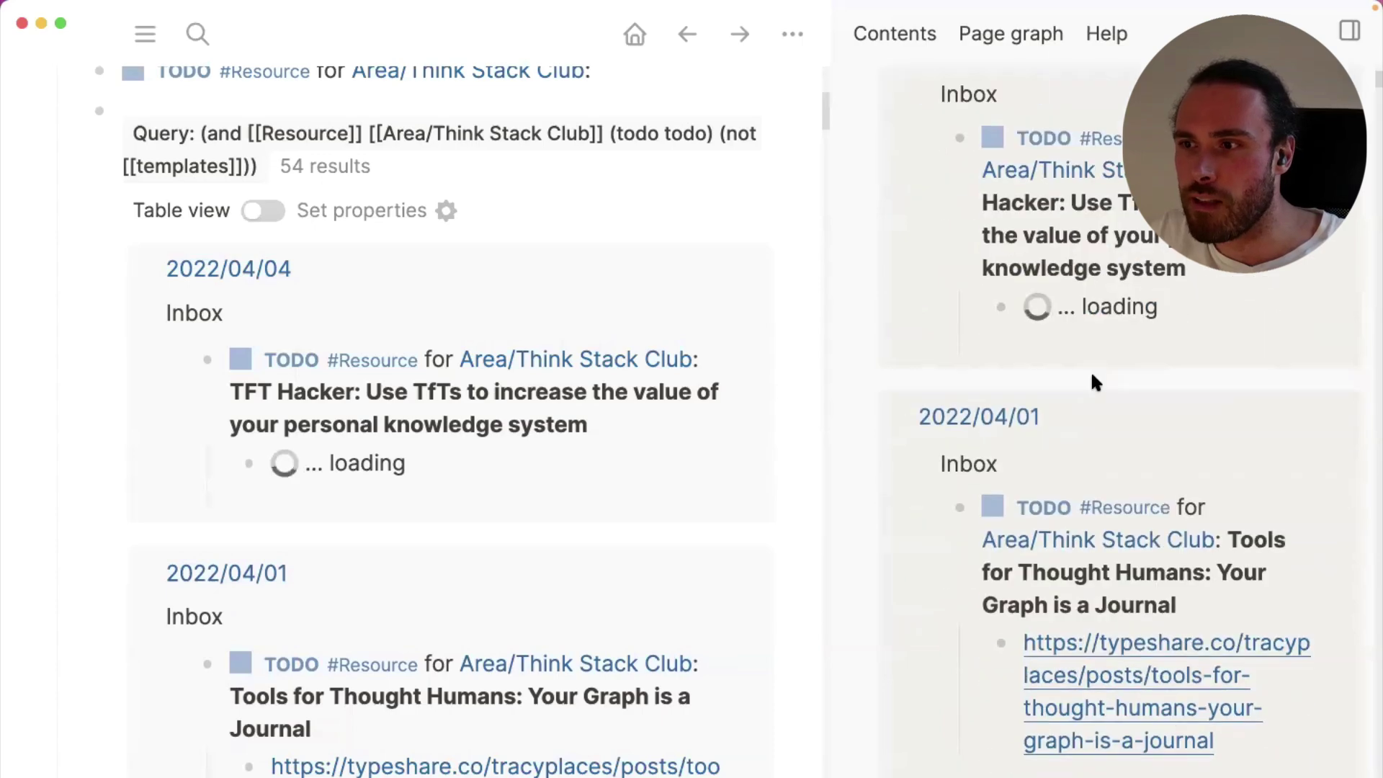
scroll(1092, 375, up, 5)
scroll(1092, 375, down, 15)
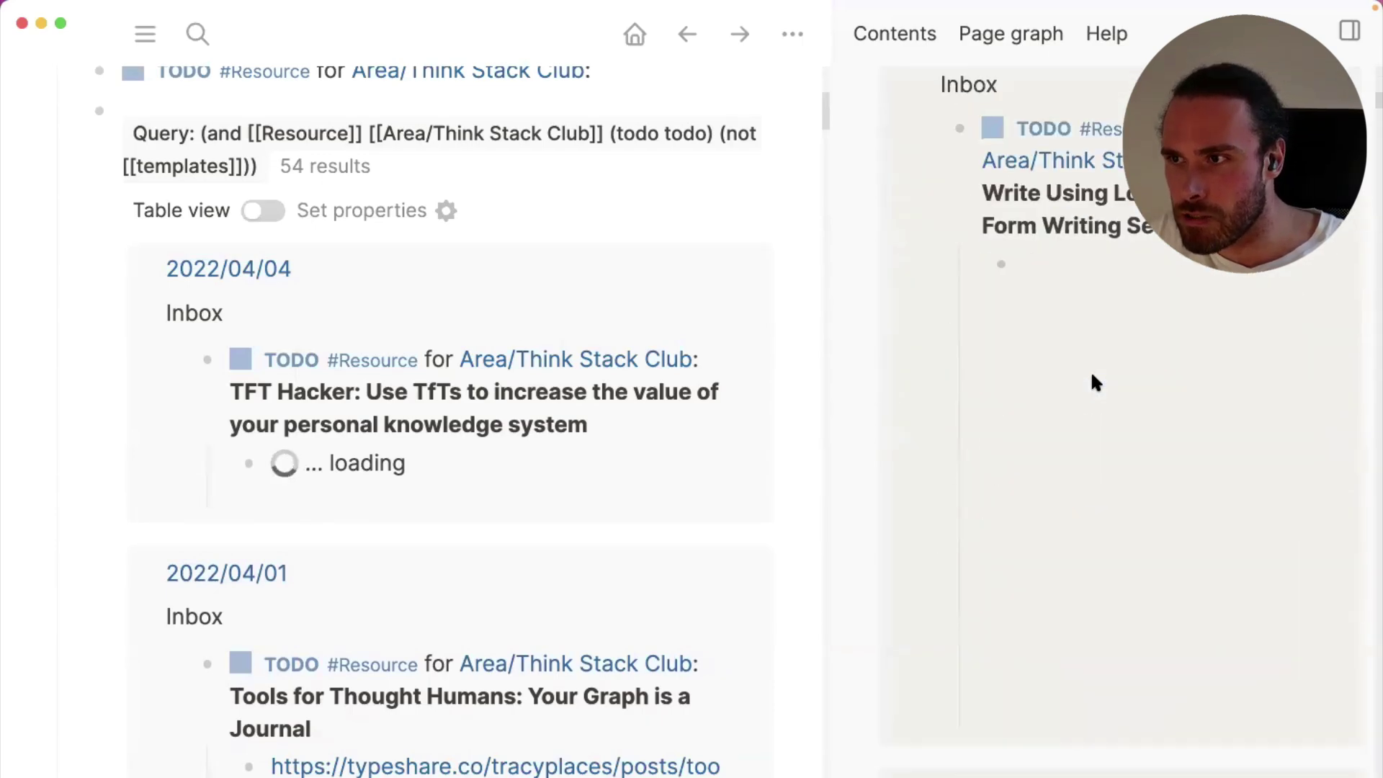
scroll(1092, 380, down, 15)
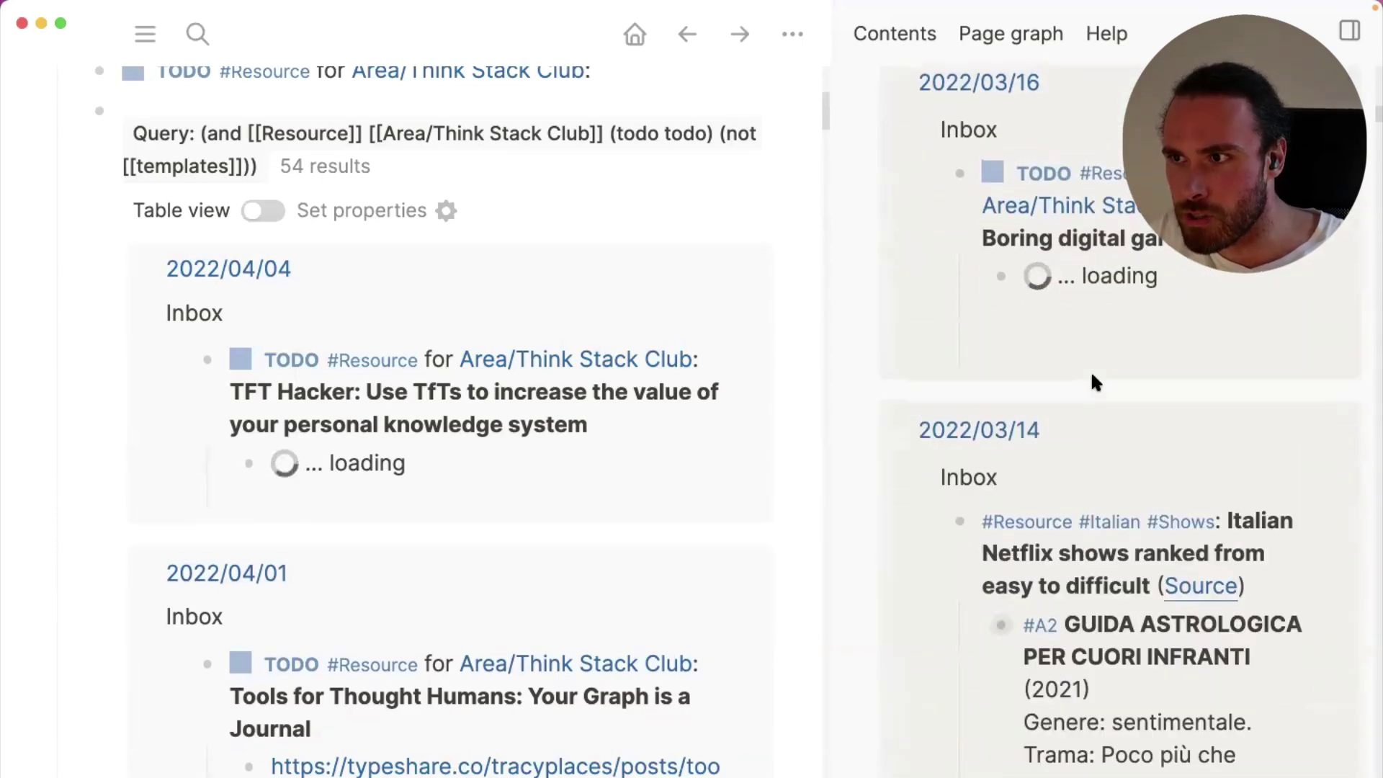
scroll(1092, 377, up, 3)
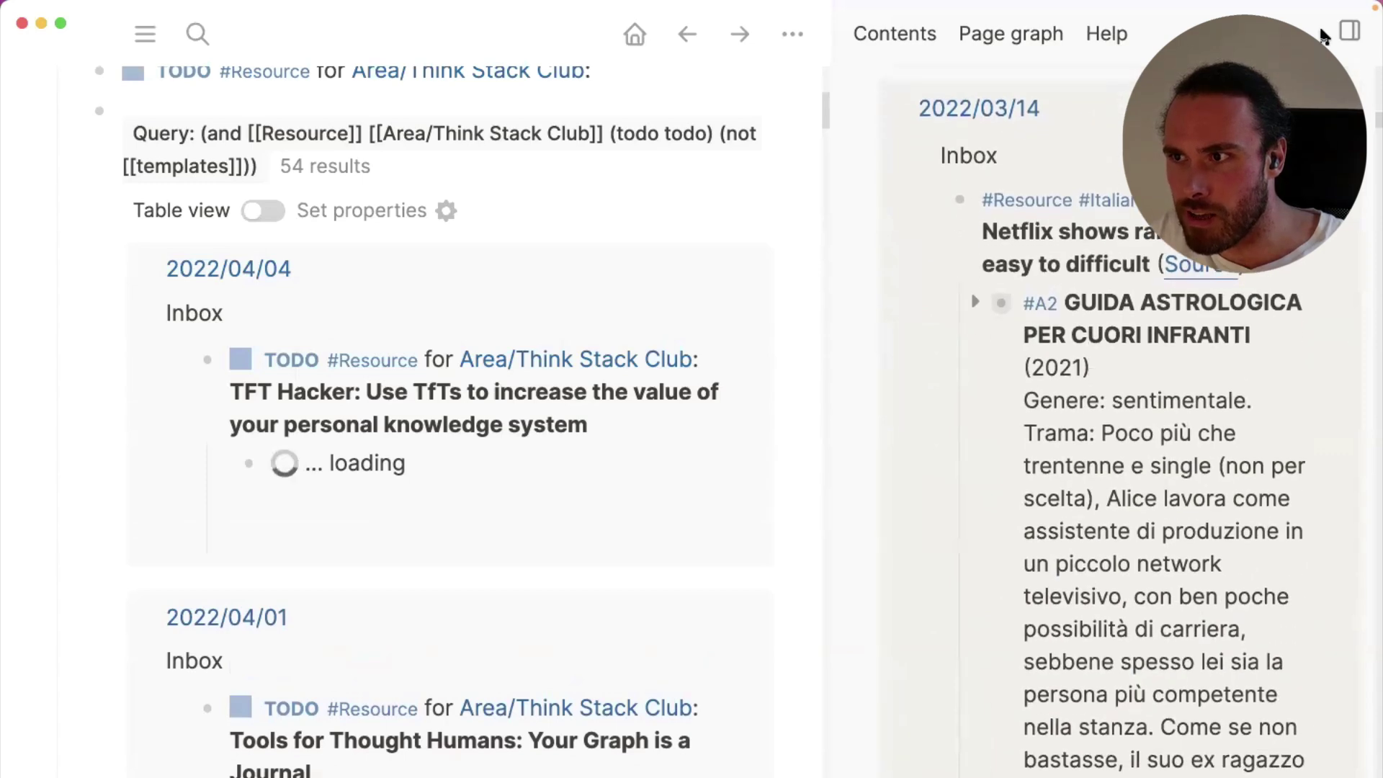
scroll(1070, 161, up, 1)
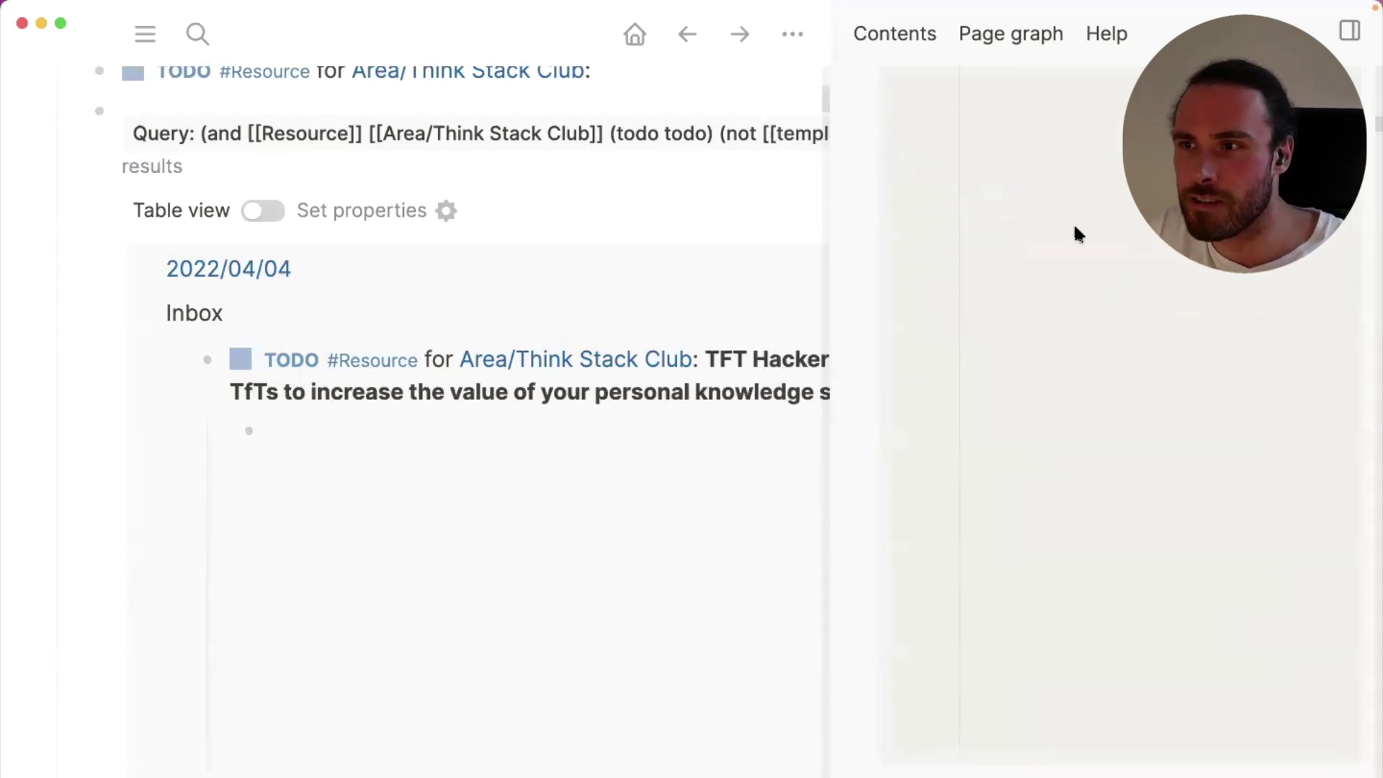
scroll(1048, 232, up, 2)
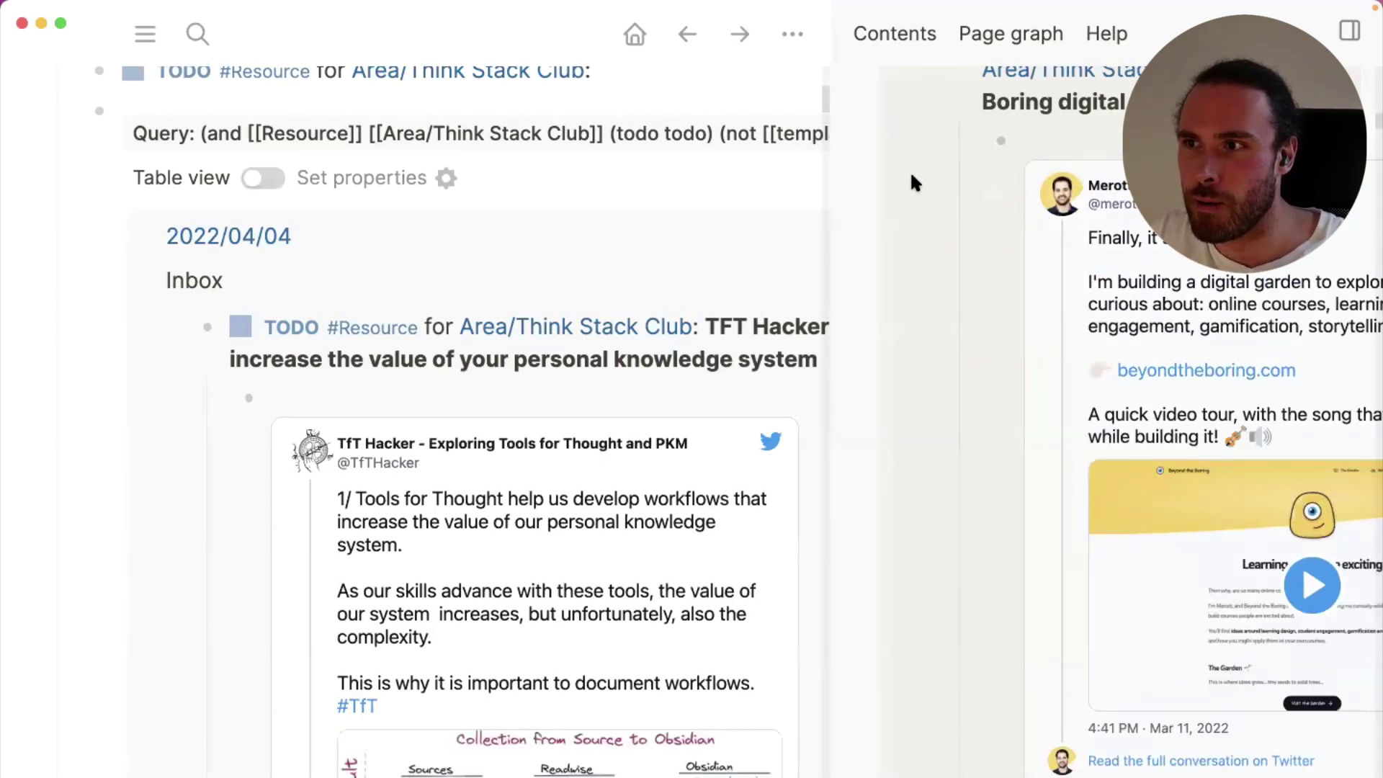
scroll(911, 179, up, 1)
scroll(911, 175, up, 1)
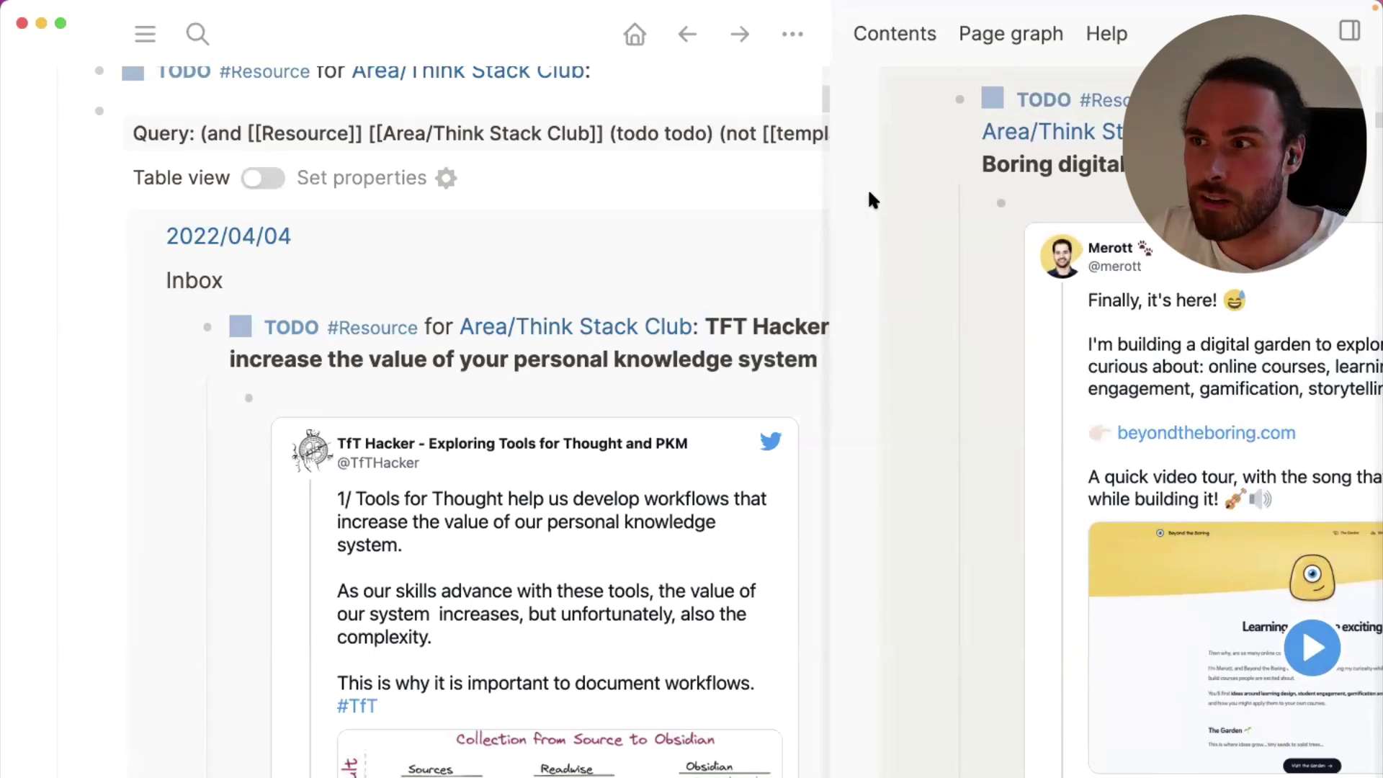
scroll(869, 196, down, 5)
scroll(869, 201, up, 5)
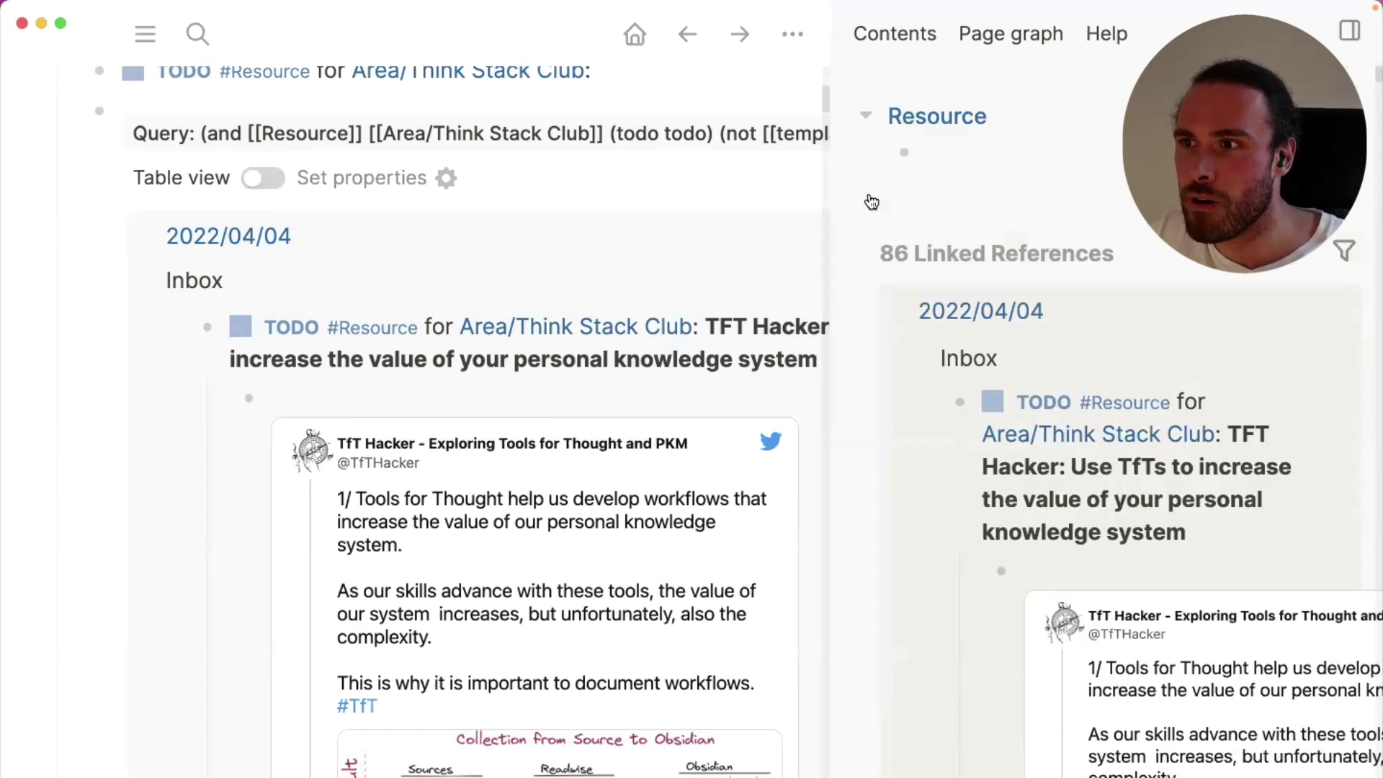
click(851, 254)
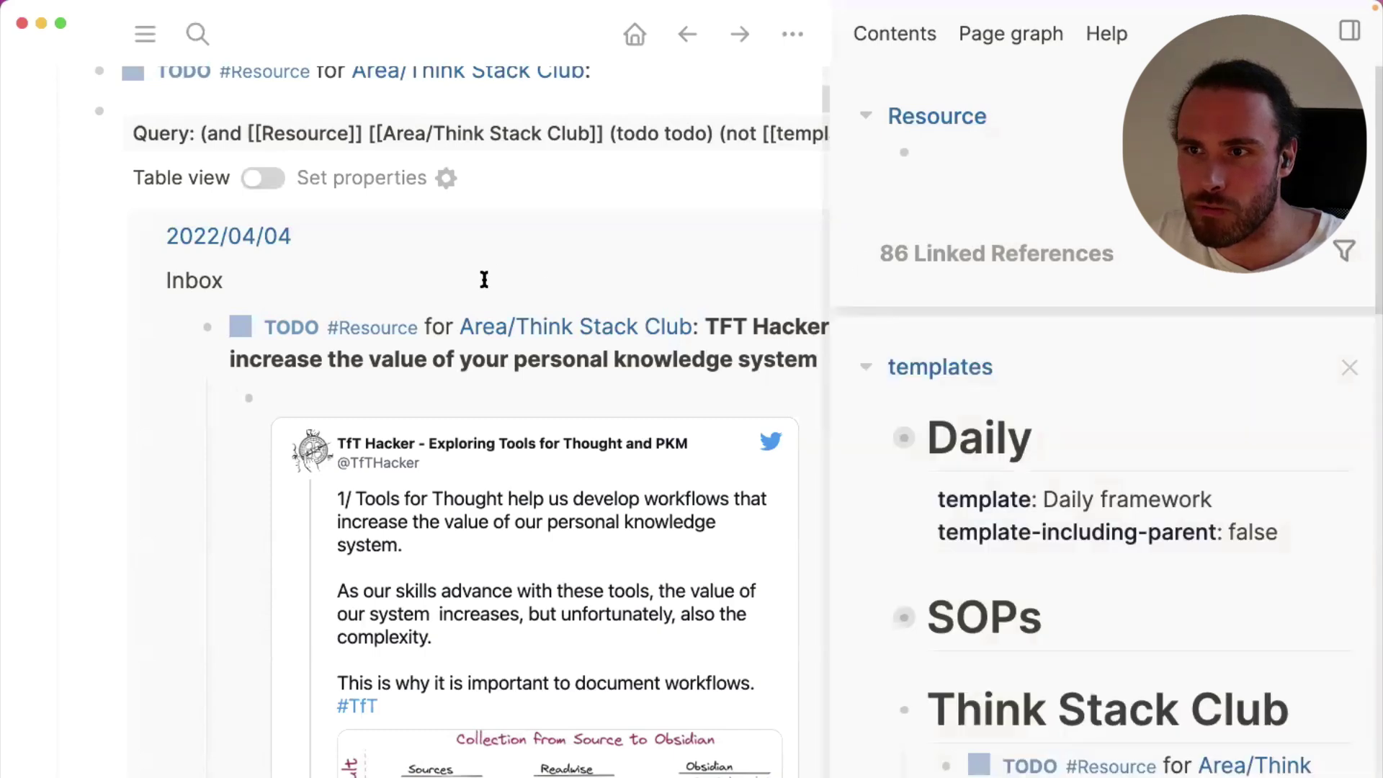
Hide the sidebar and collapse the TFT Hacker result under the newsletter resource query
scroll(485, 281, up, 1)
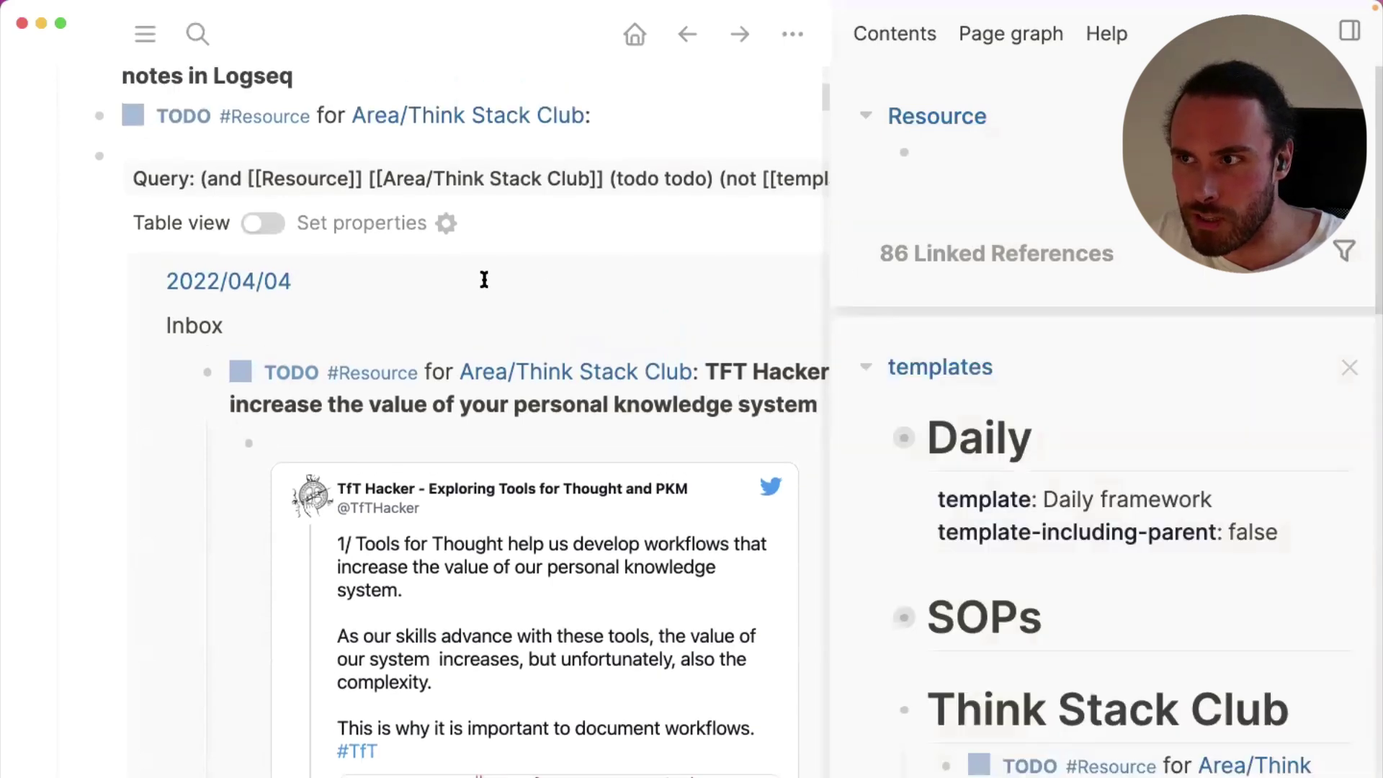
click(1354, 36)
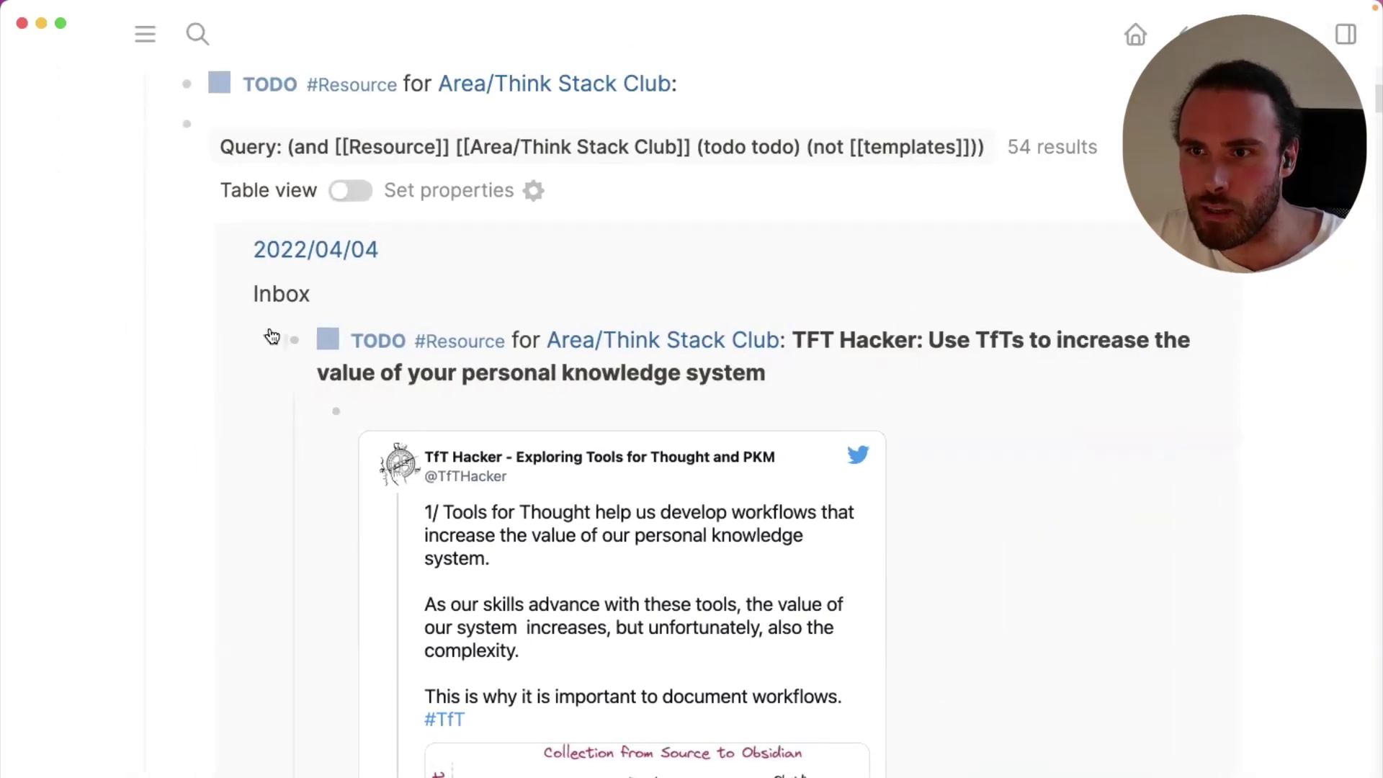
click(271, 335)
scroll(494, 210, up, 2)
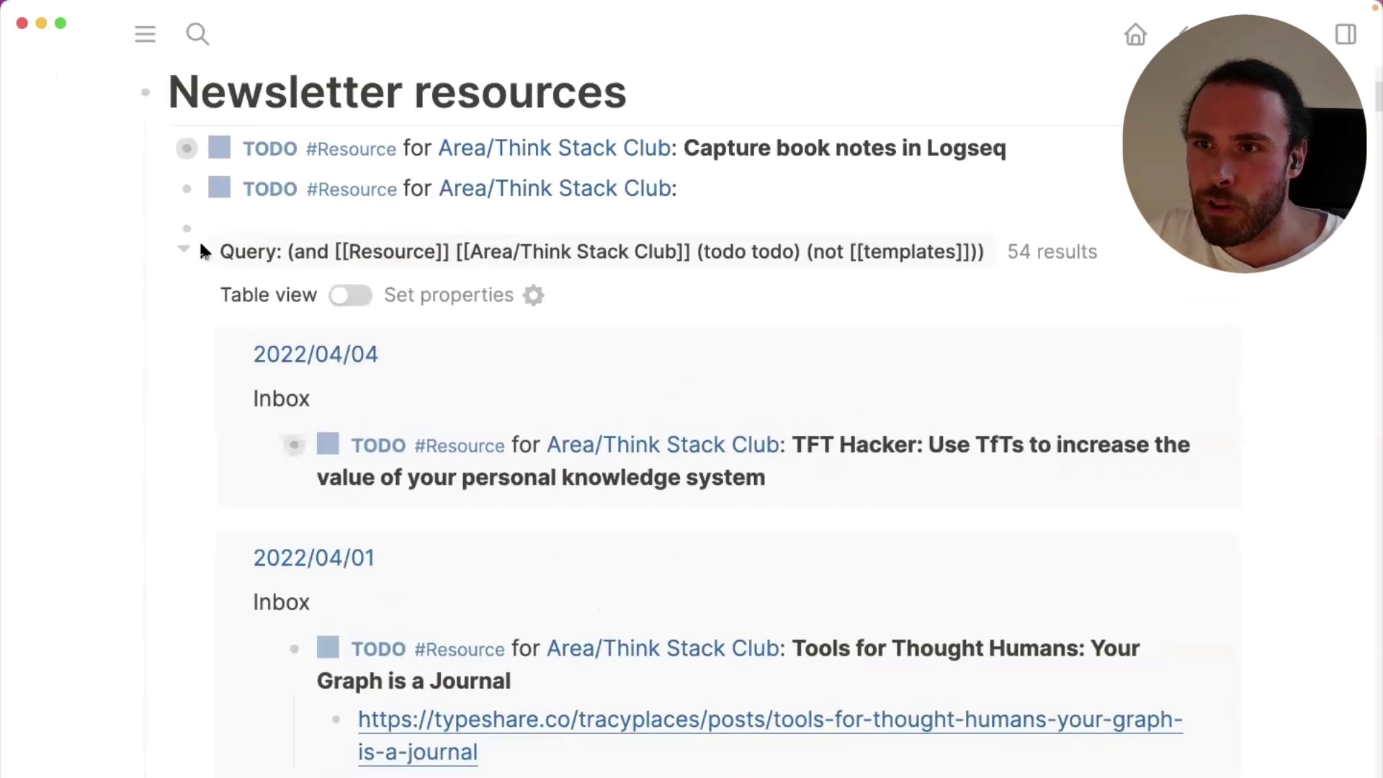
Open the newsletter resource query's source, highlight its and operator, todo value and (not [[templates]]) clause, and leave it without editing
click(710, 191)
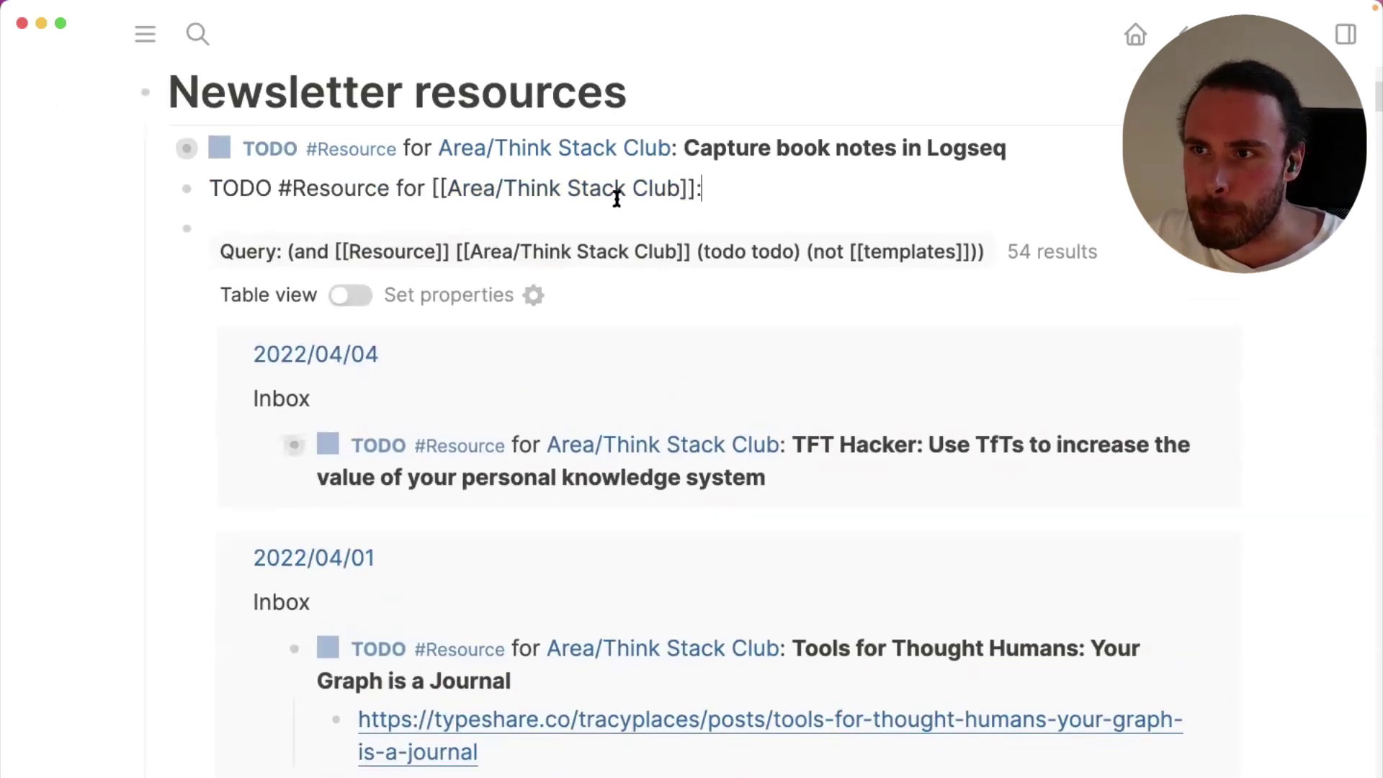
key(Down)
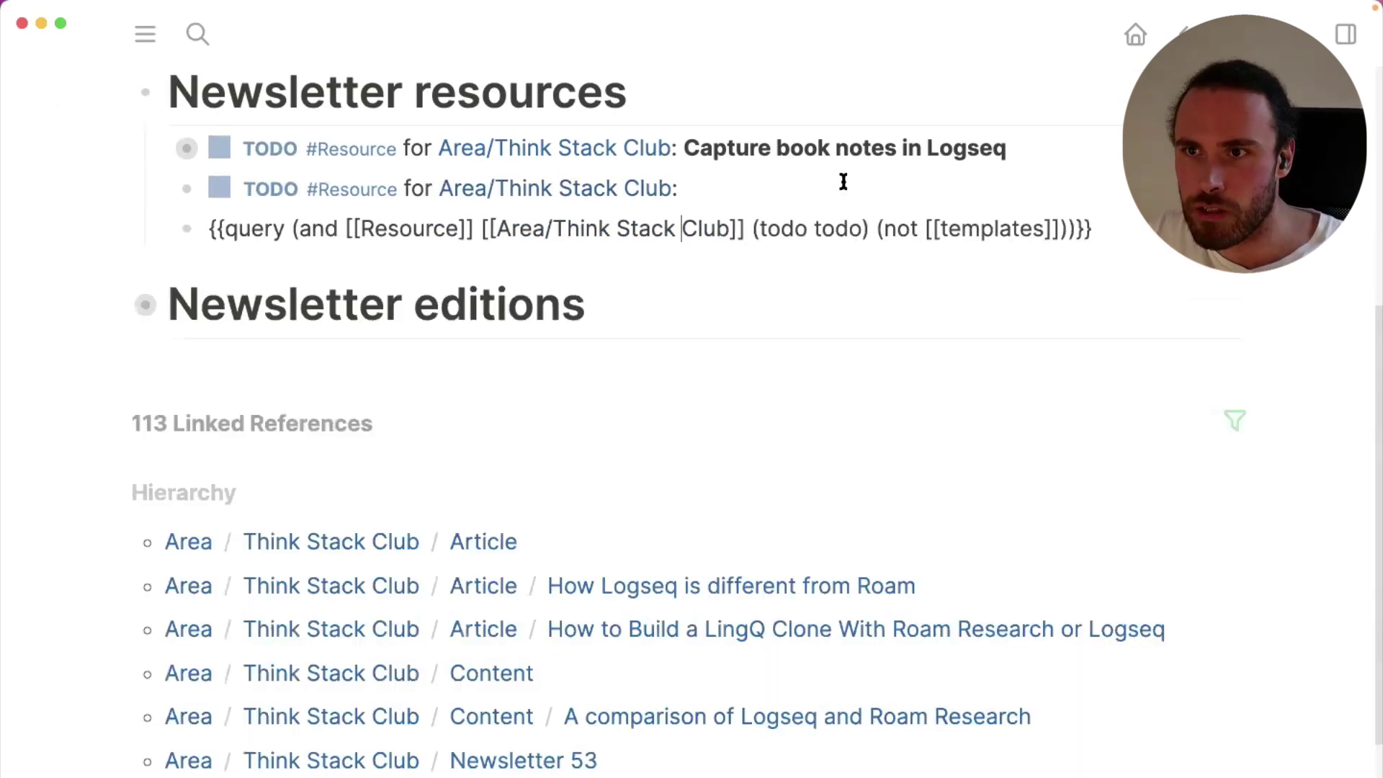
double_click(306, 230)
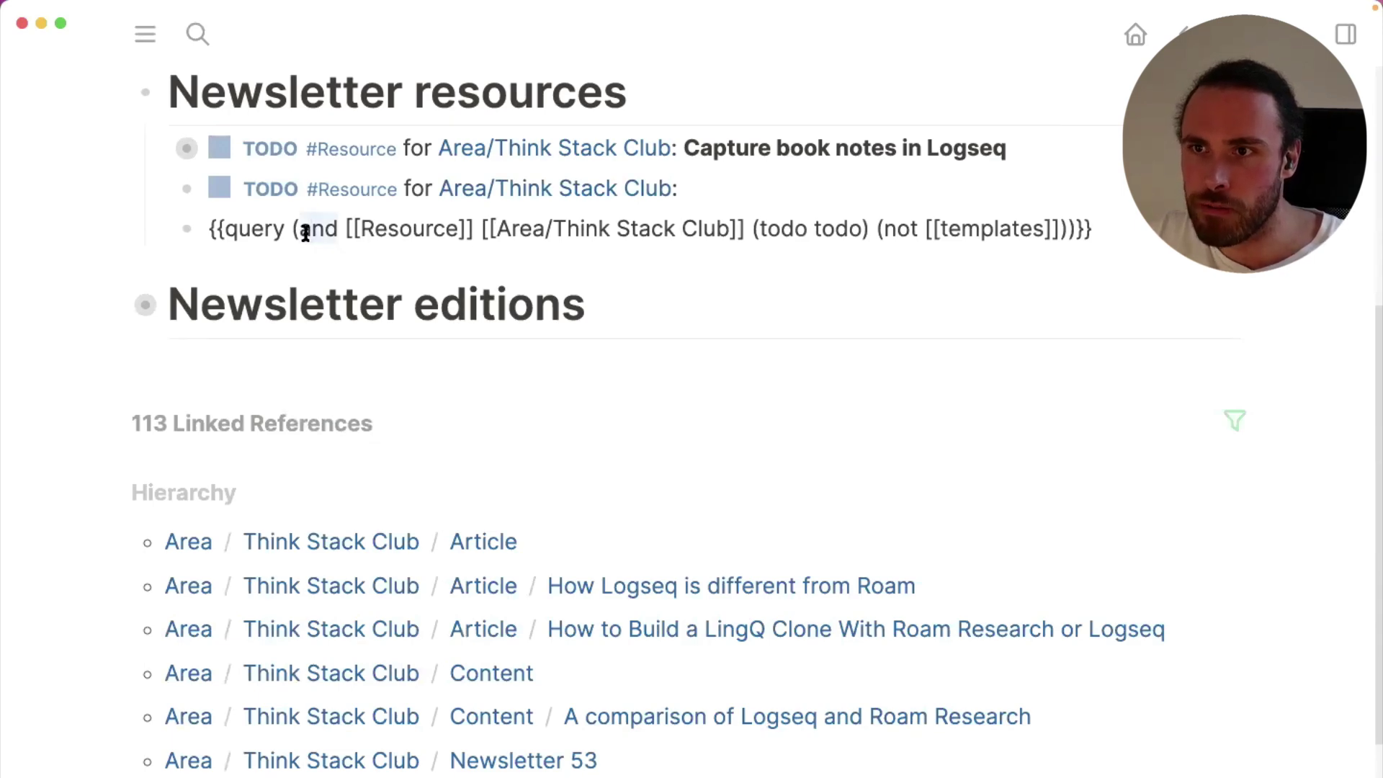
click(347, 229)
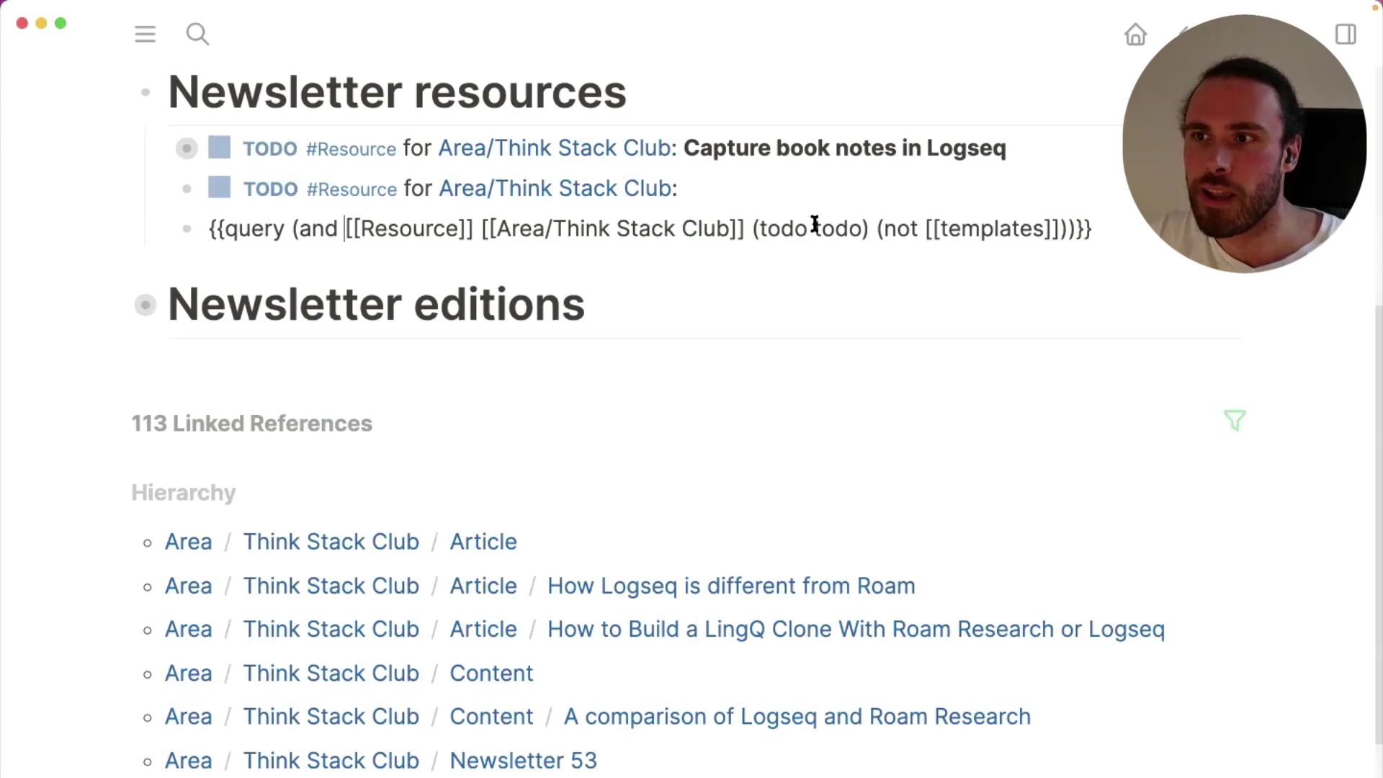
double_click(837, 229)
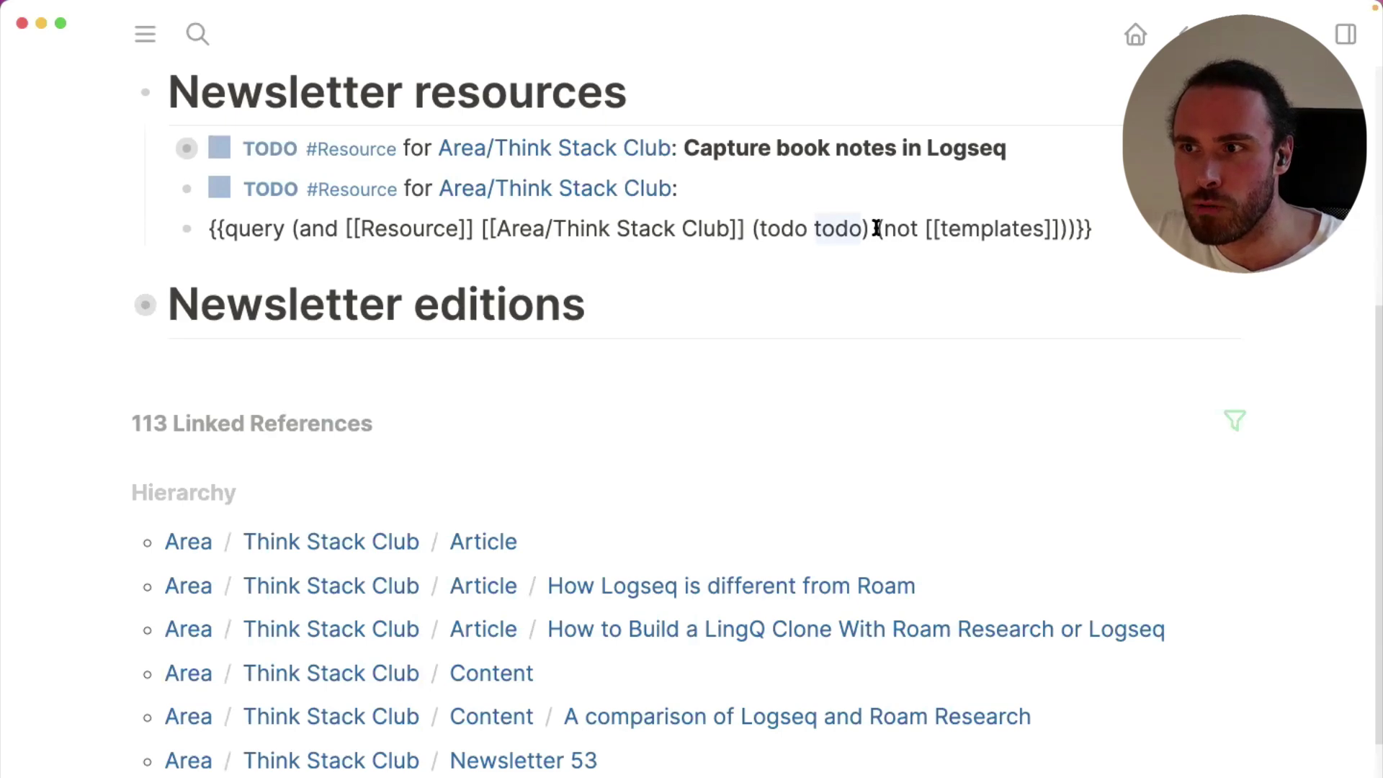
click(922, 226)
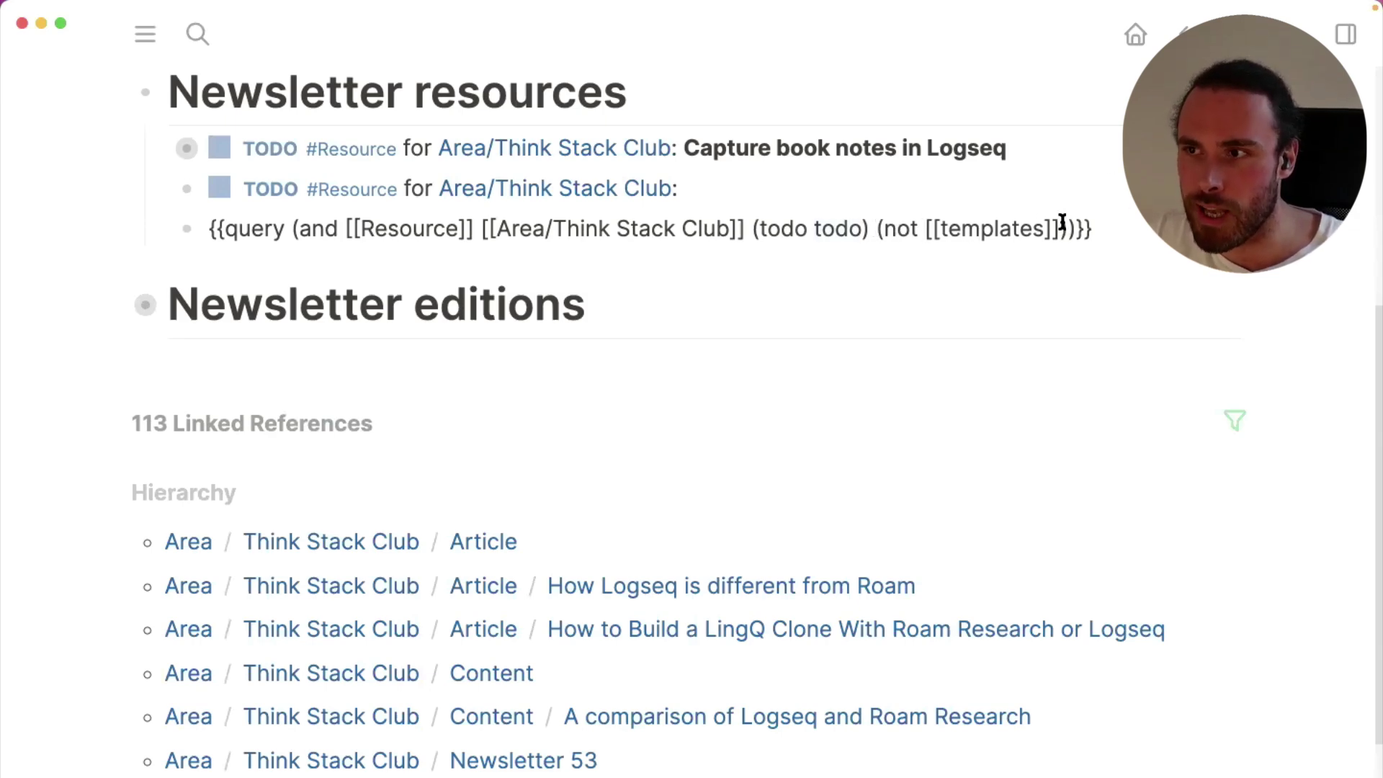
drag(1067, 228, 876, 234)
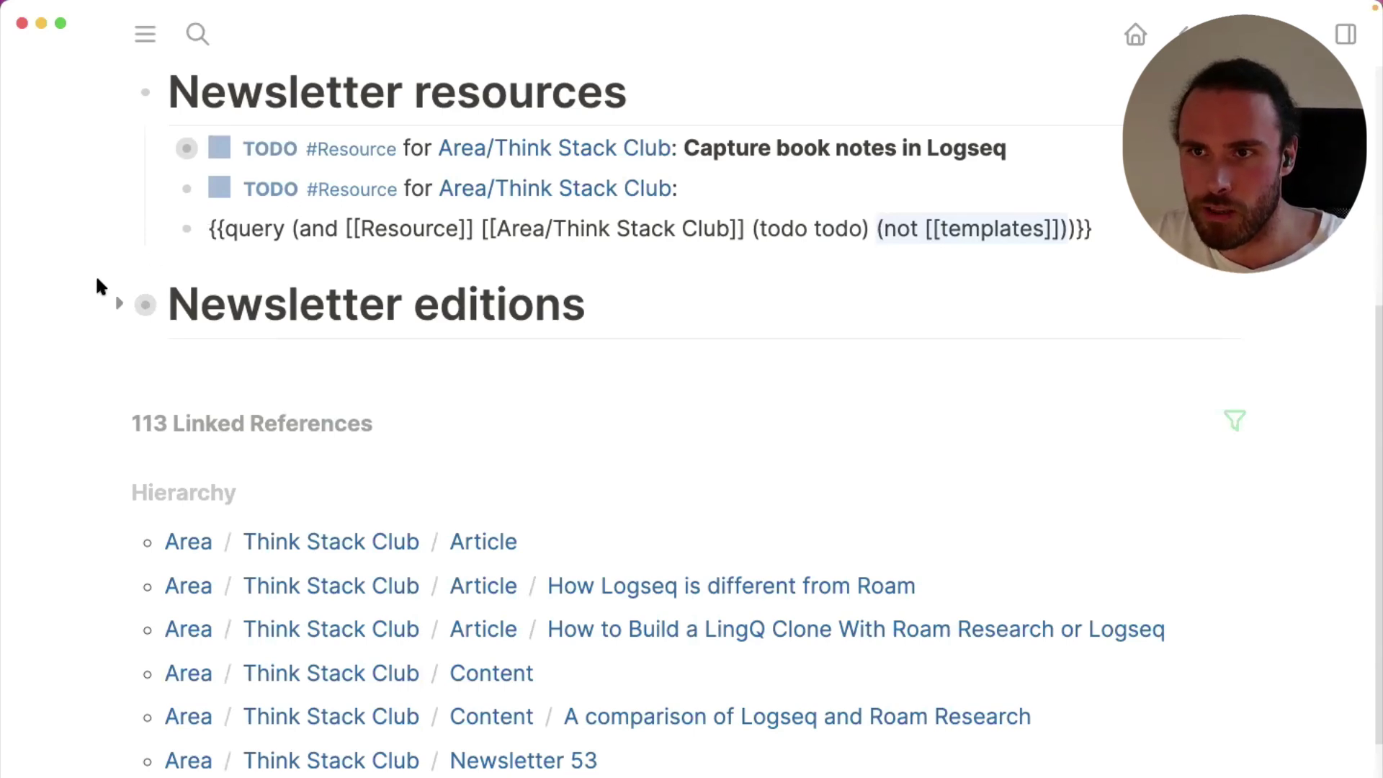
click(70, 250)
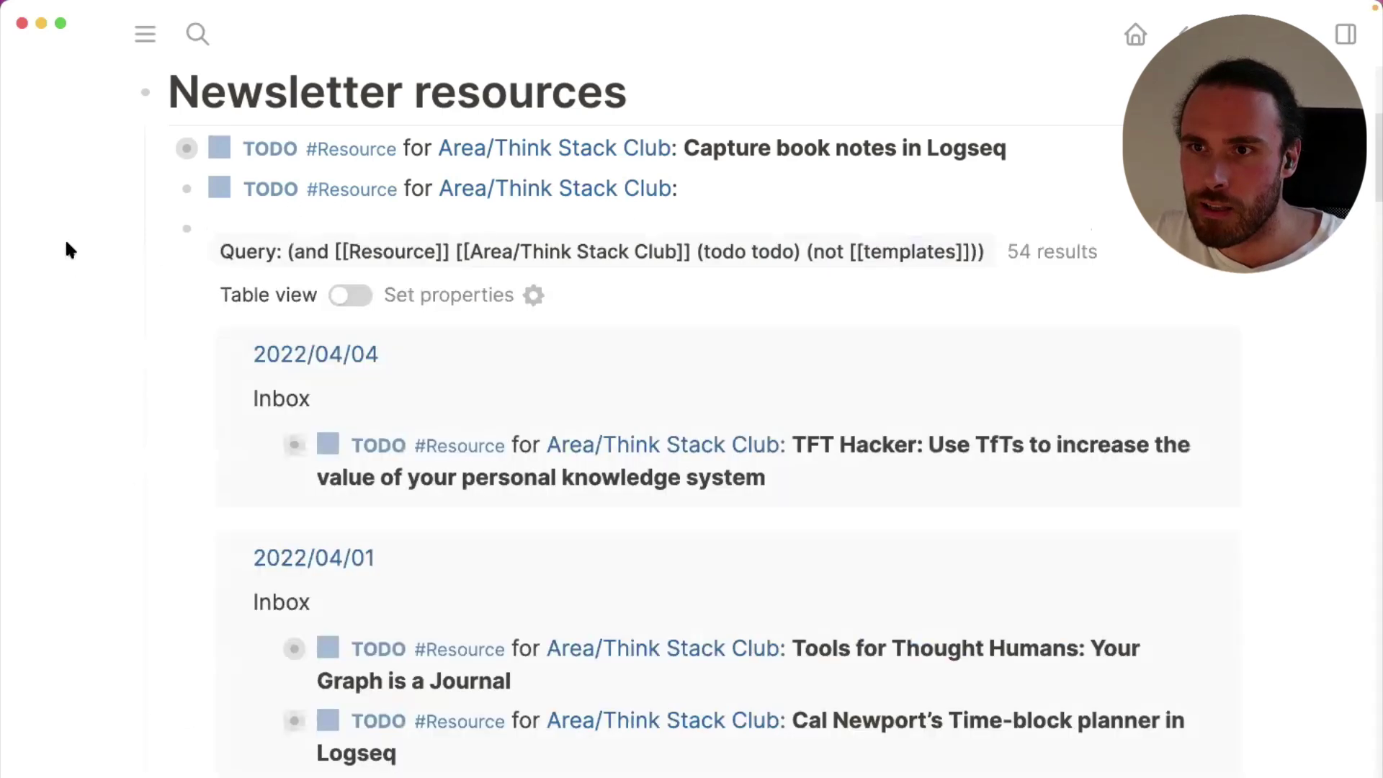
Browse the older resources in the newsletter query results and return to the query's first results
scroll(1018, 457, down, 2)
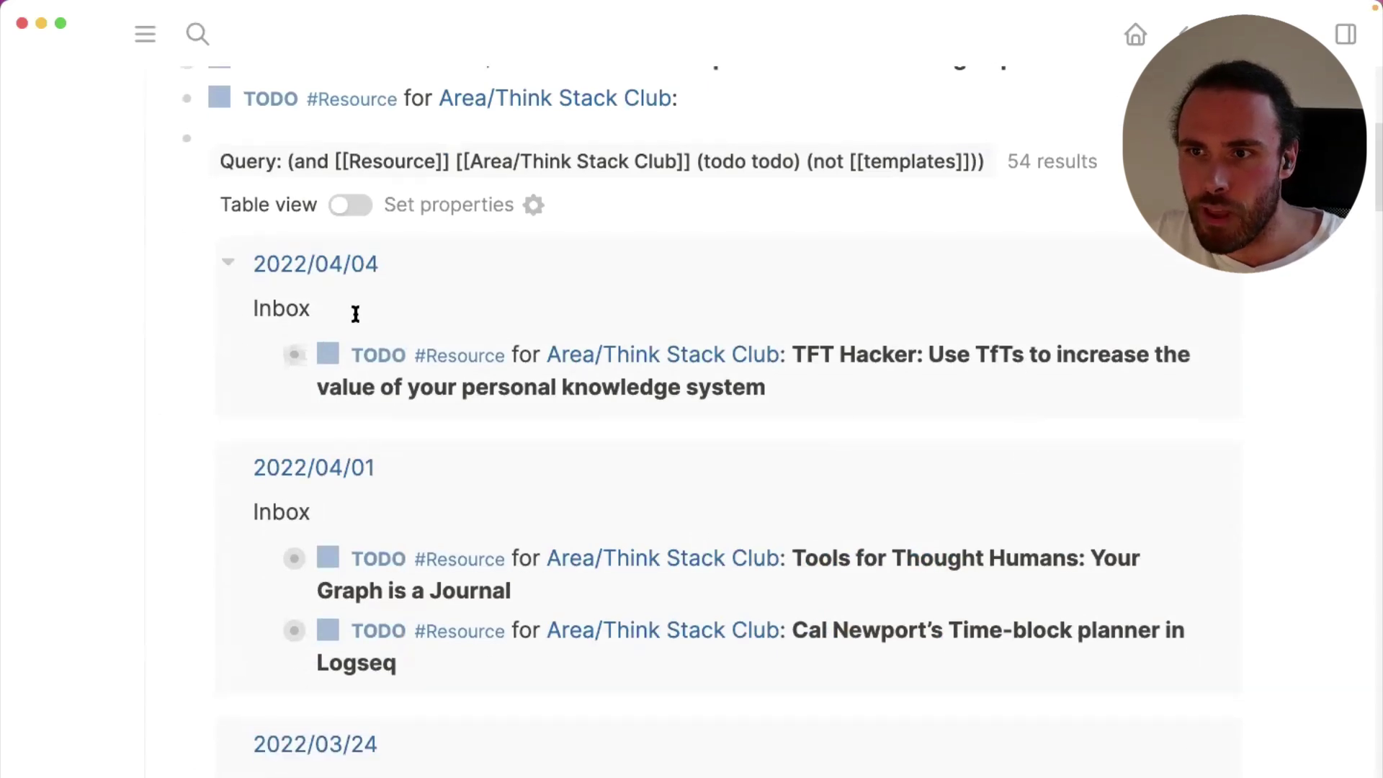
scroll(1298, 481, down, 4)
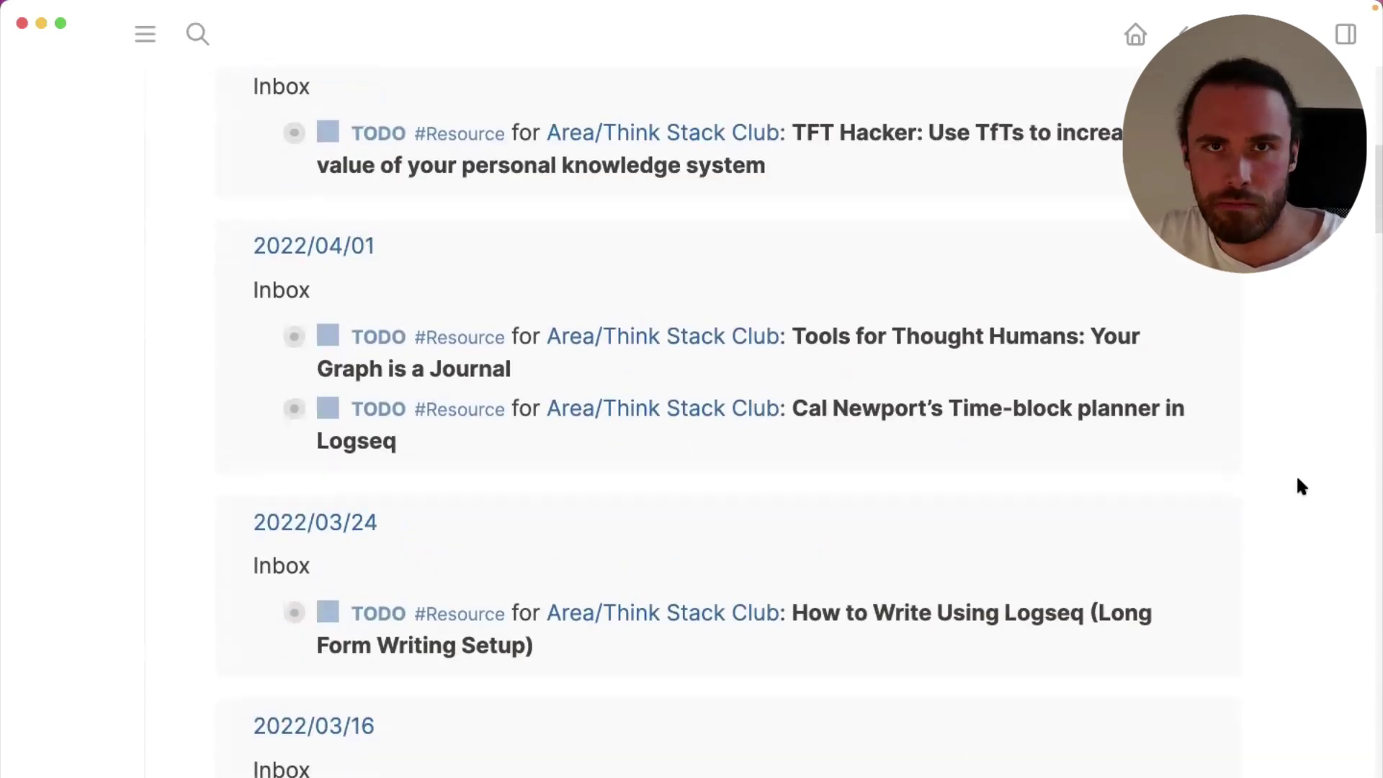
scroll(856, 658, down, 10)
scroll(856, 657, down, 2)
scroll(856, 658, up, 2)
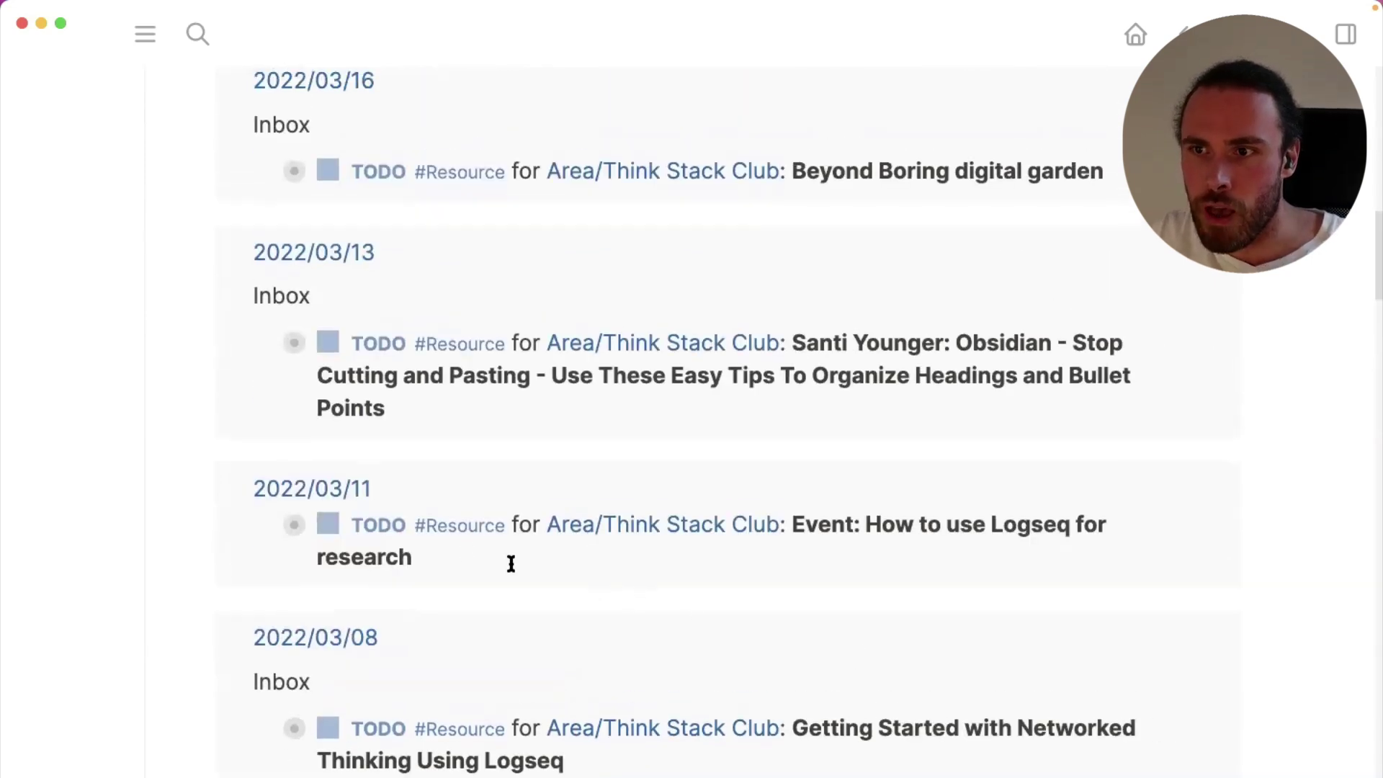
scroll(933, 490, up, 10)
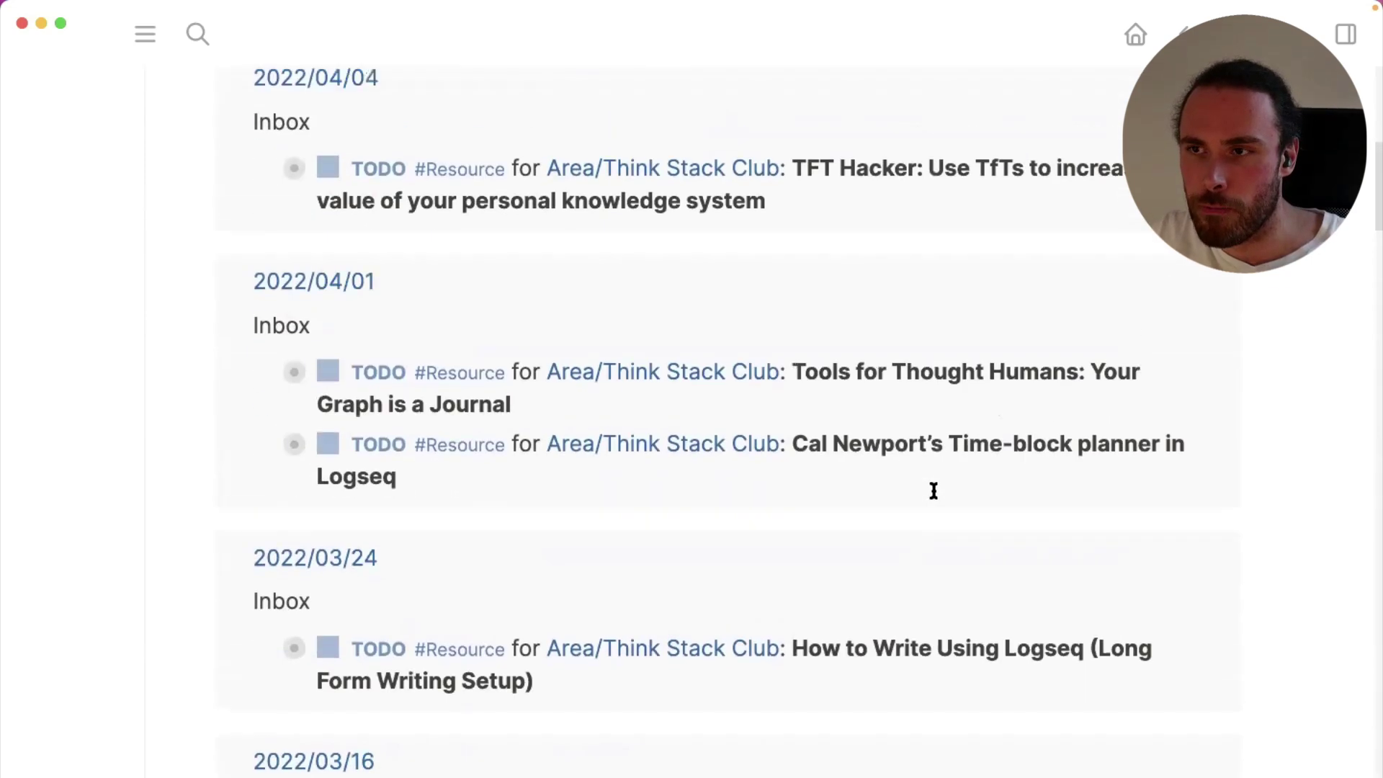
scroll(934, 490, up, 5)
scroll(934, 491, down, 3)
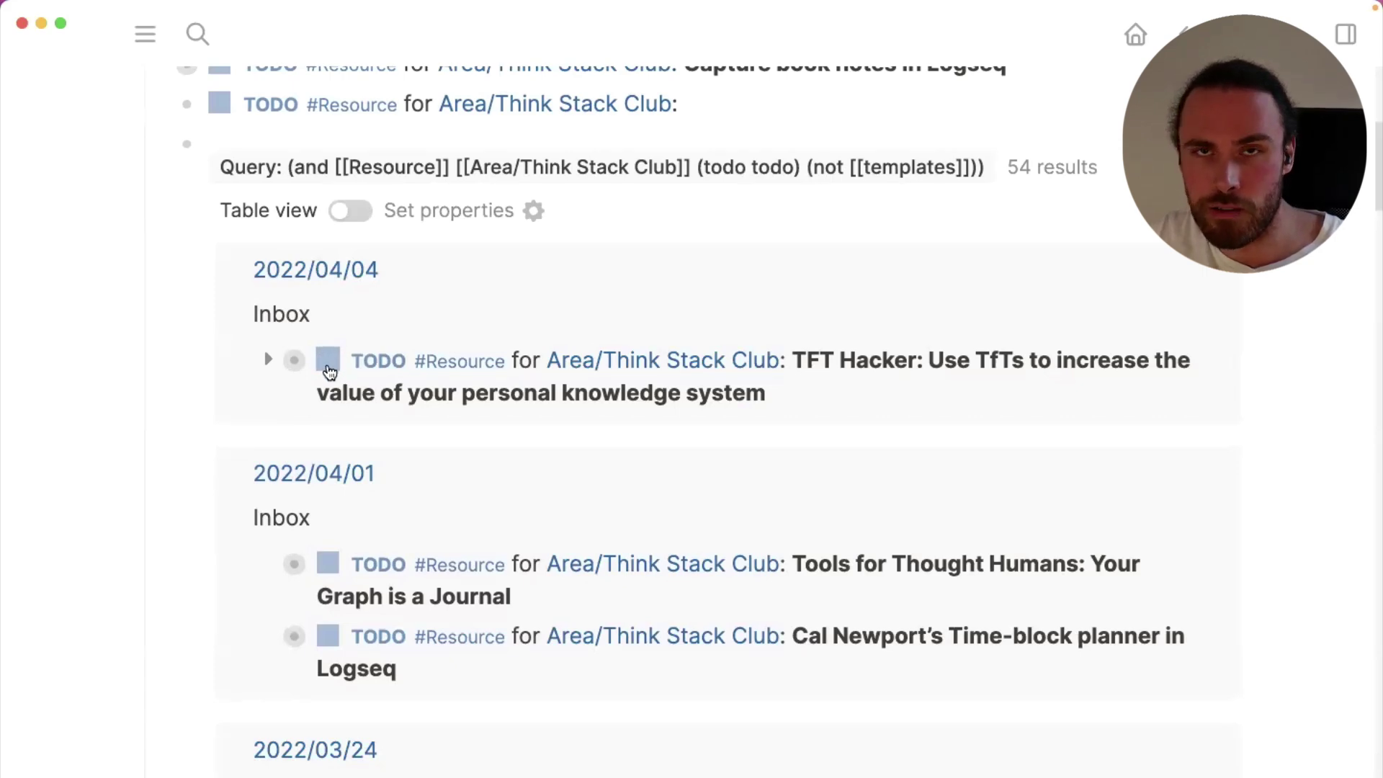
Try checking off the TFT Hacker resource in the query results, undoing the change each time
click(328, 366)
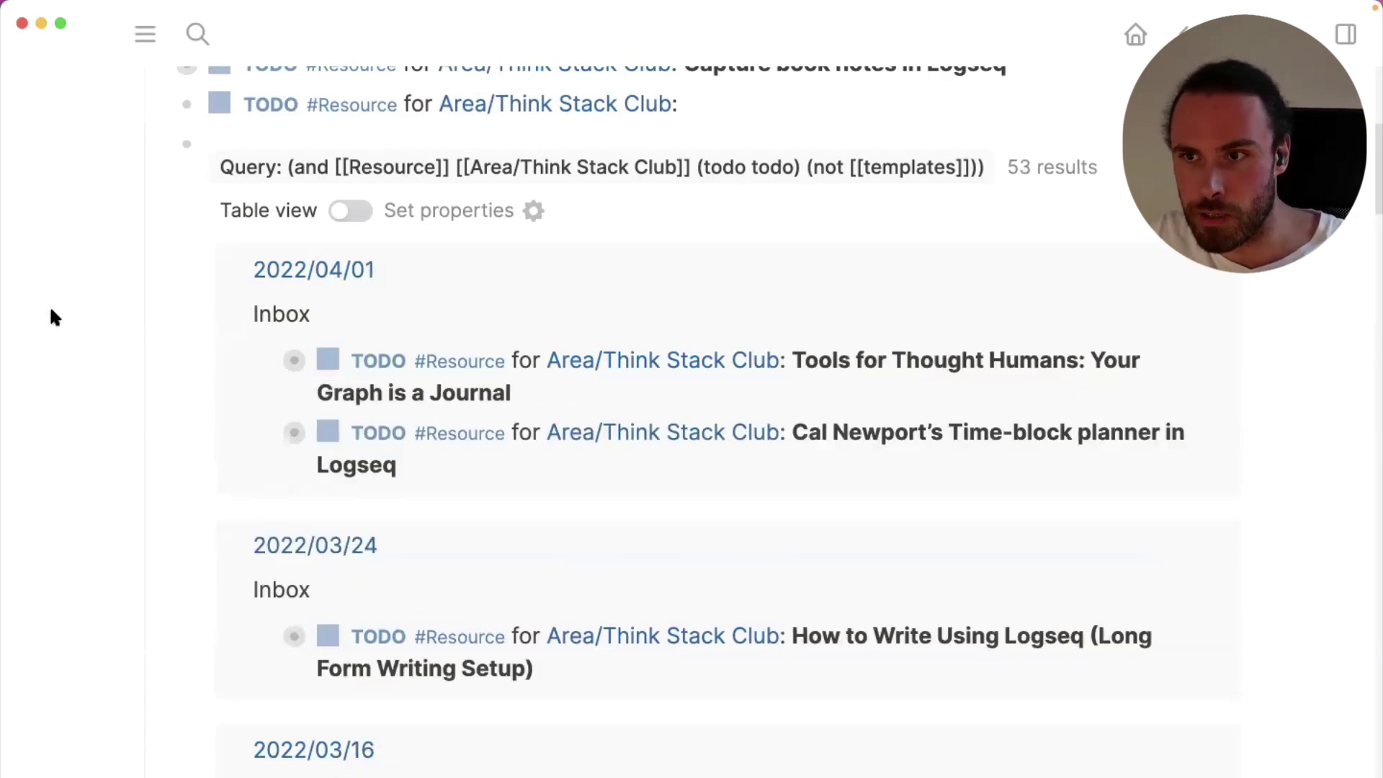
key(super+z)
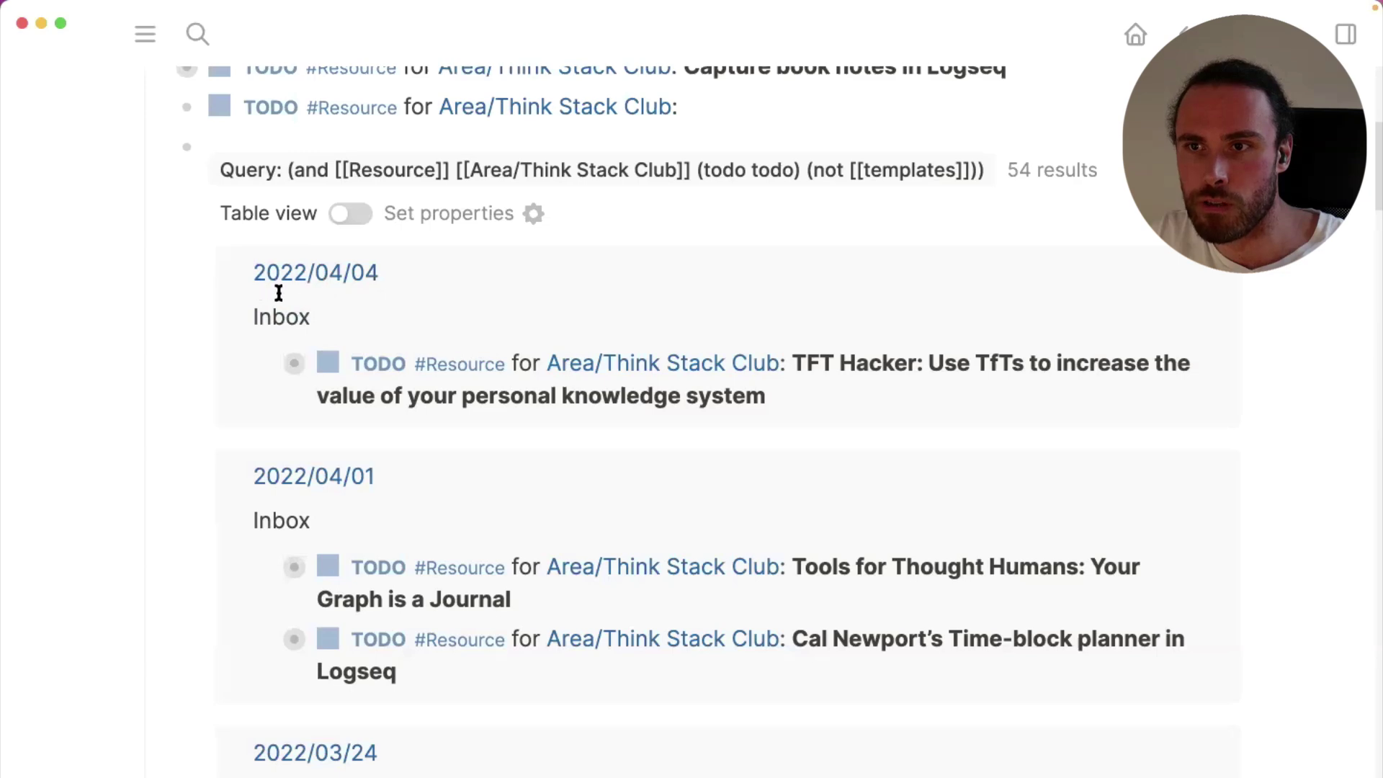
click(328, 363)
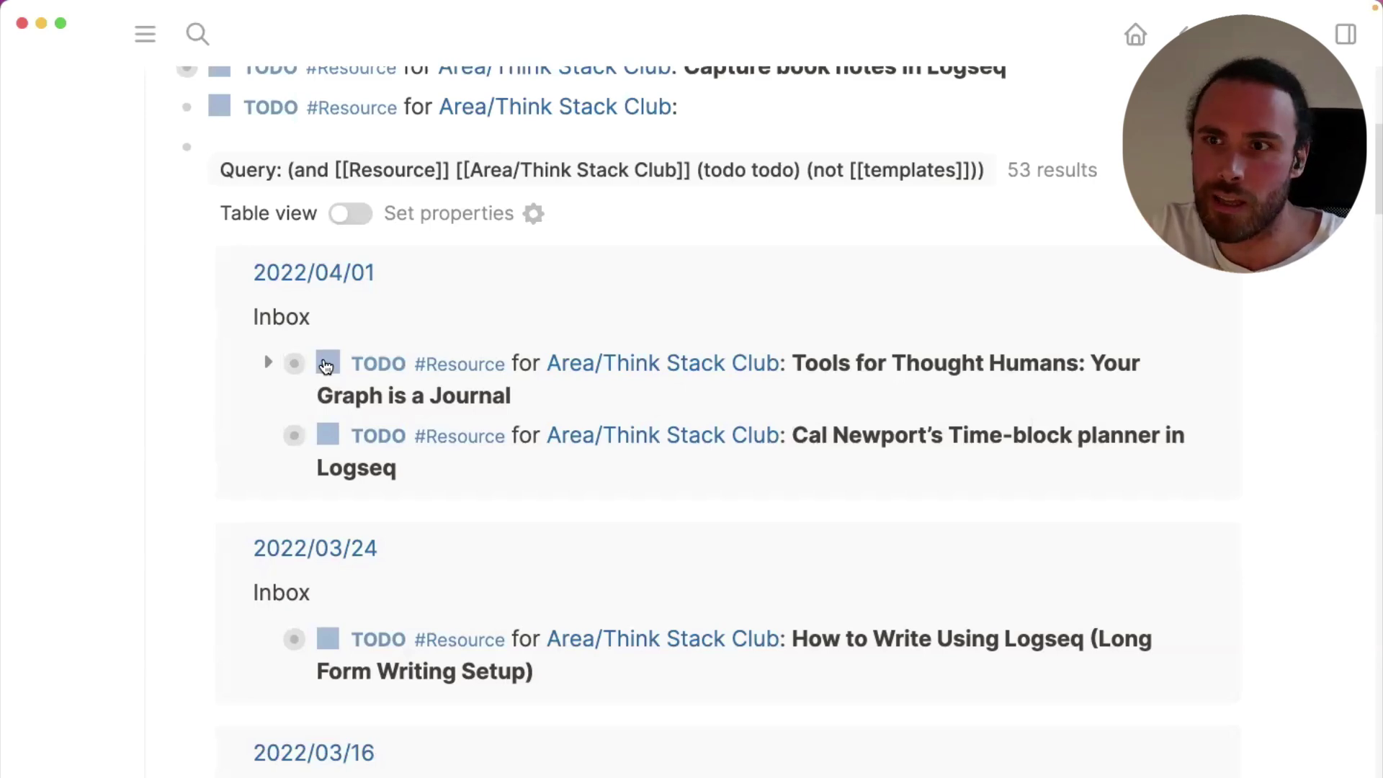
key(super+z)
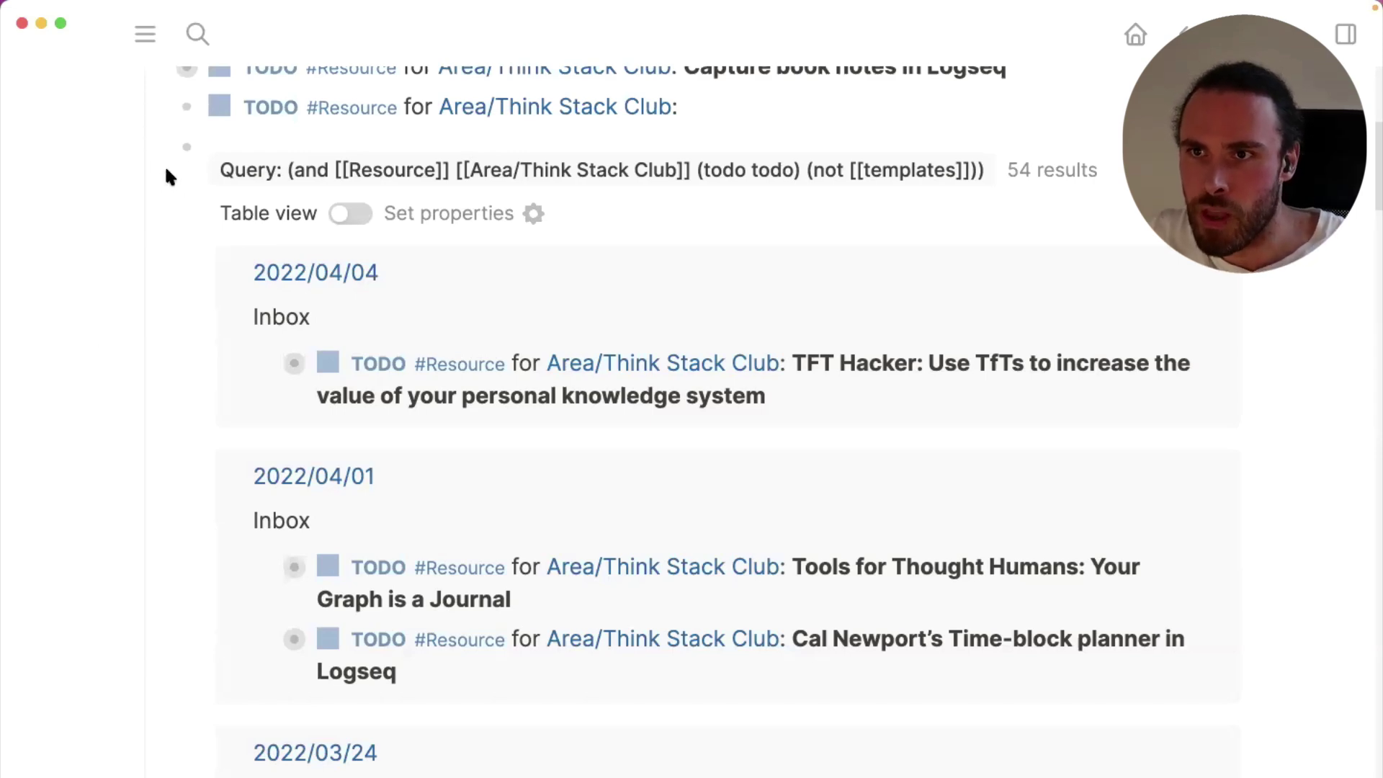
Show the templates page in the sidebar, examine the two Think Stack Club templates, and hide the sidebar again
click(1345, 34)
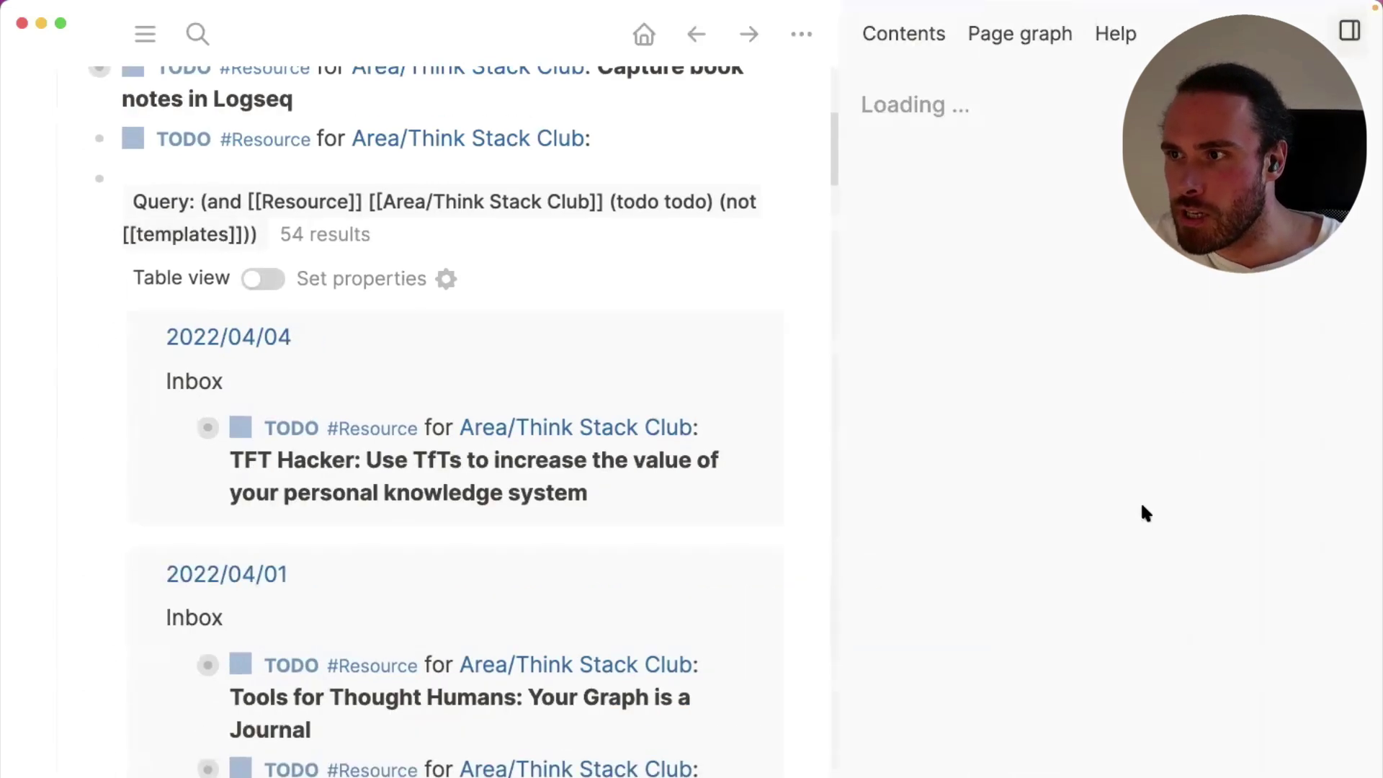
scroll(1143, 506, down, 5)
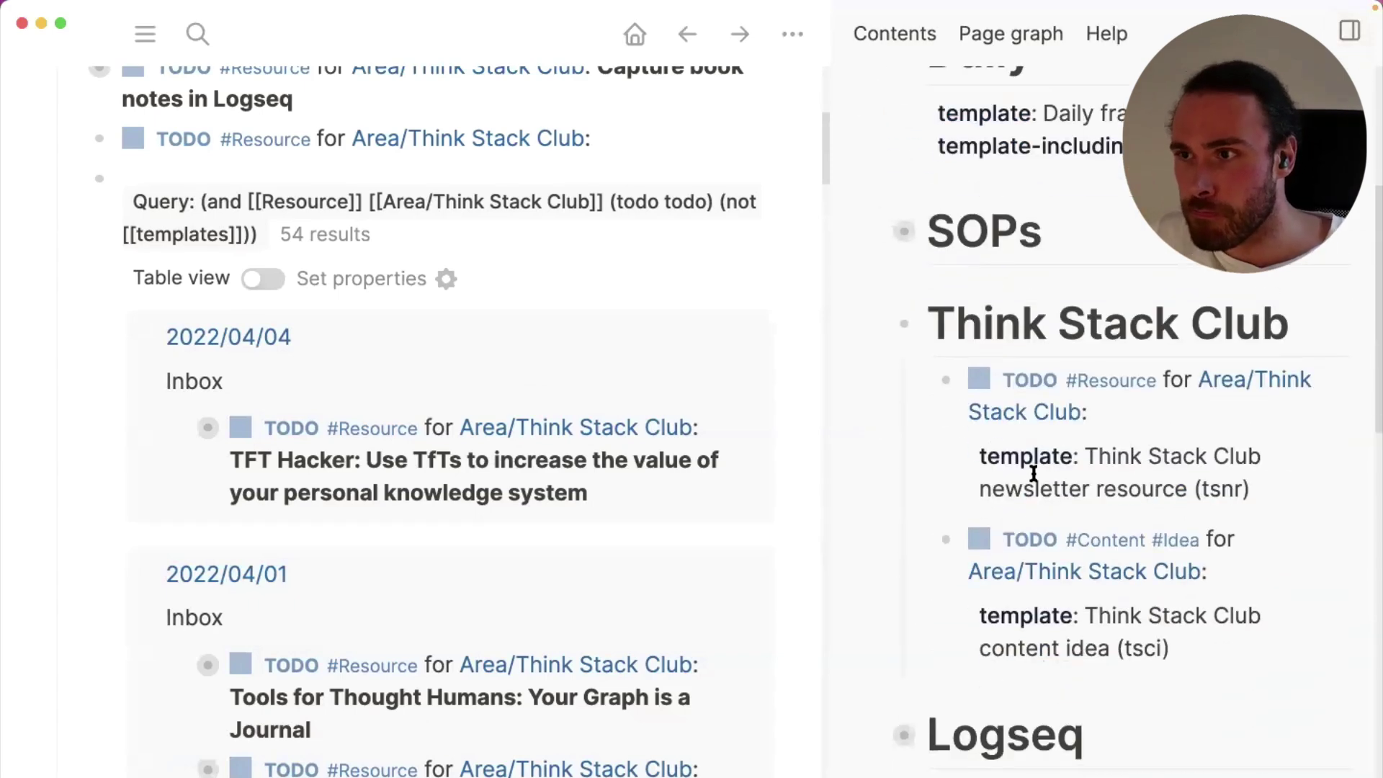
scroll(1214, 495, down, 2)
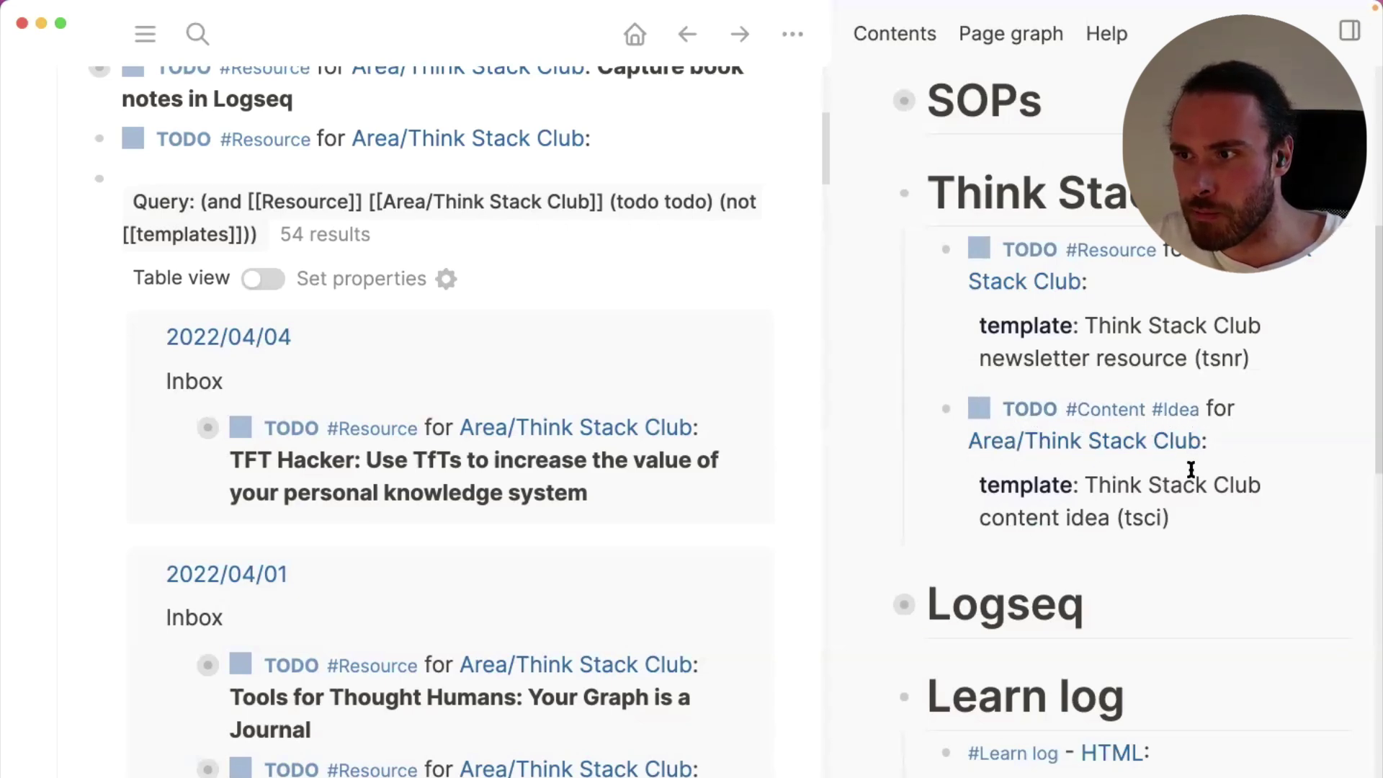
scroll(916, 425, up, 5)
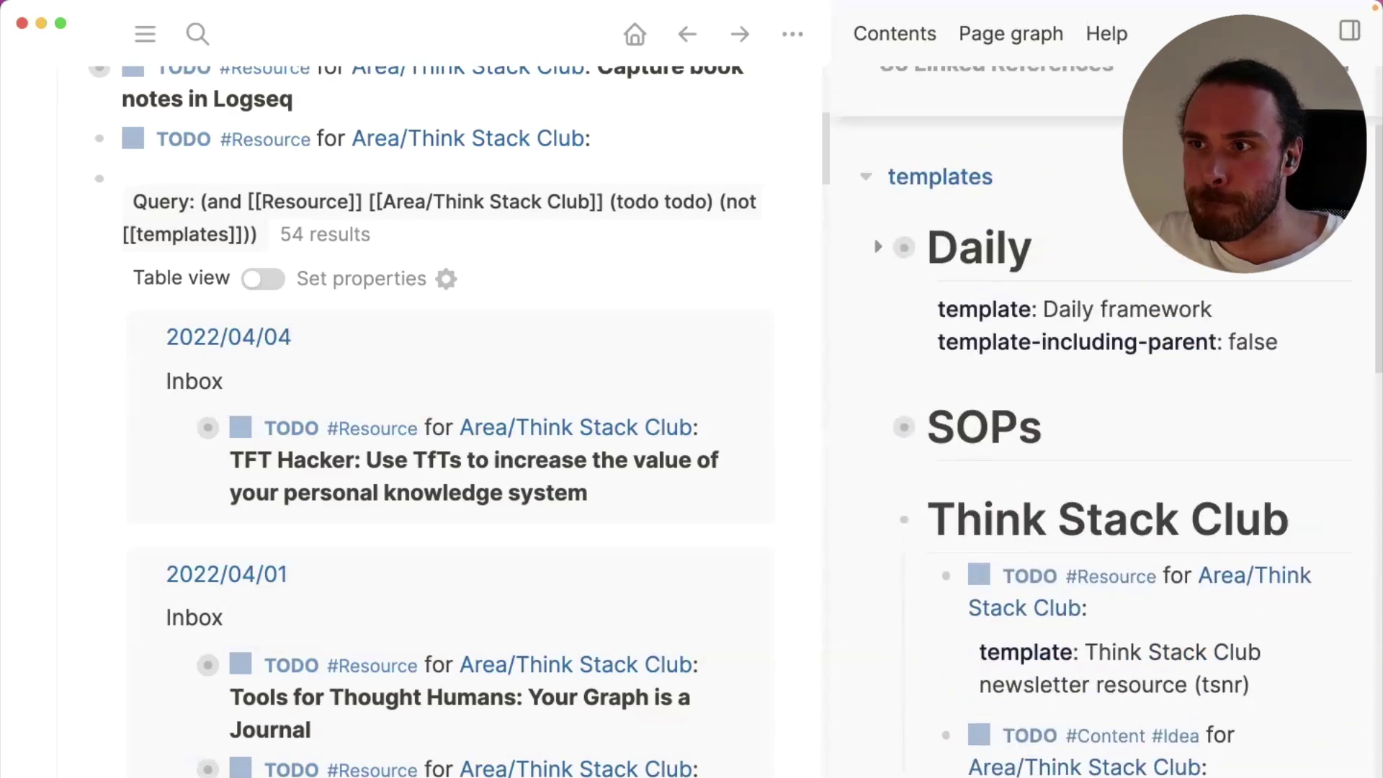
click(1351, 32)
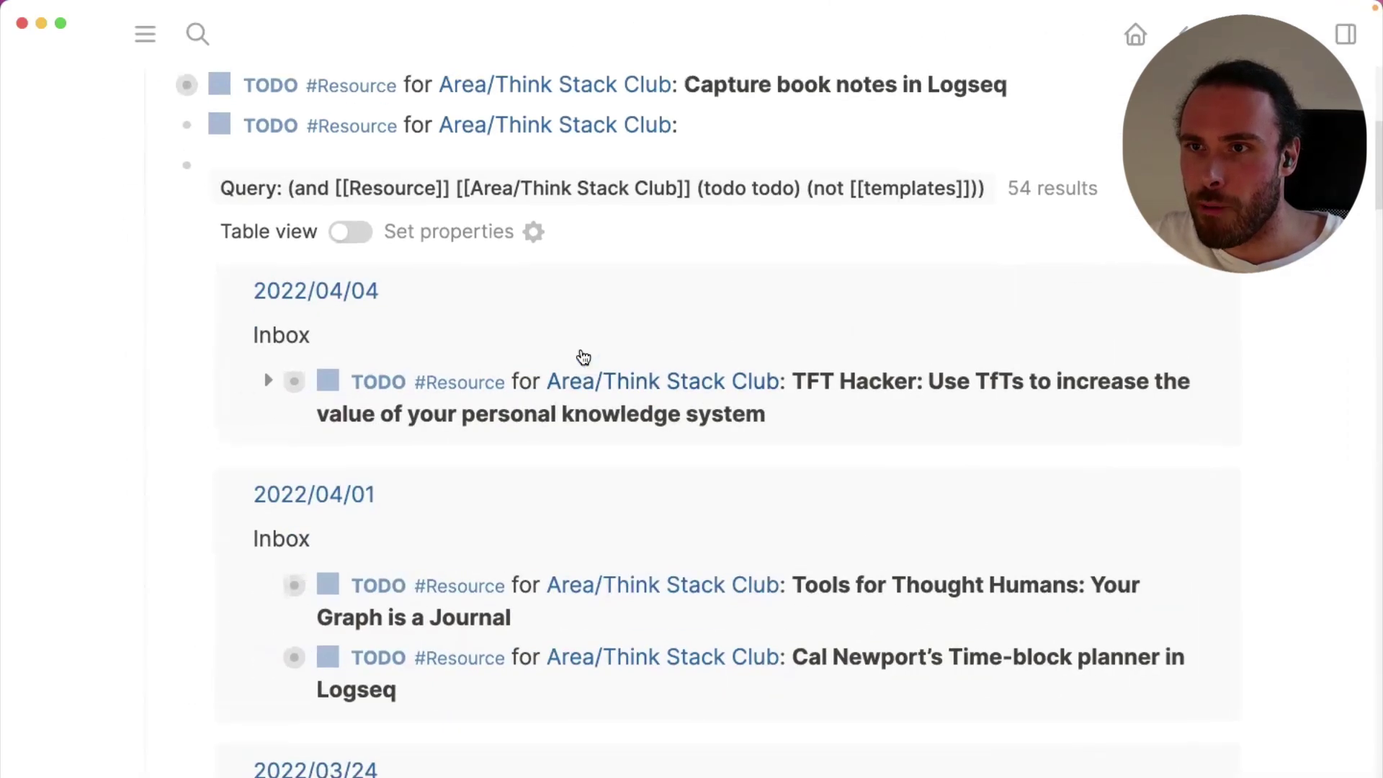
Collapse Newsletter resources and expand Content pipeline with its Research, Outline and Draft sections collapsed
scroll(581, 358, up, 8)
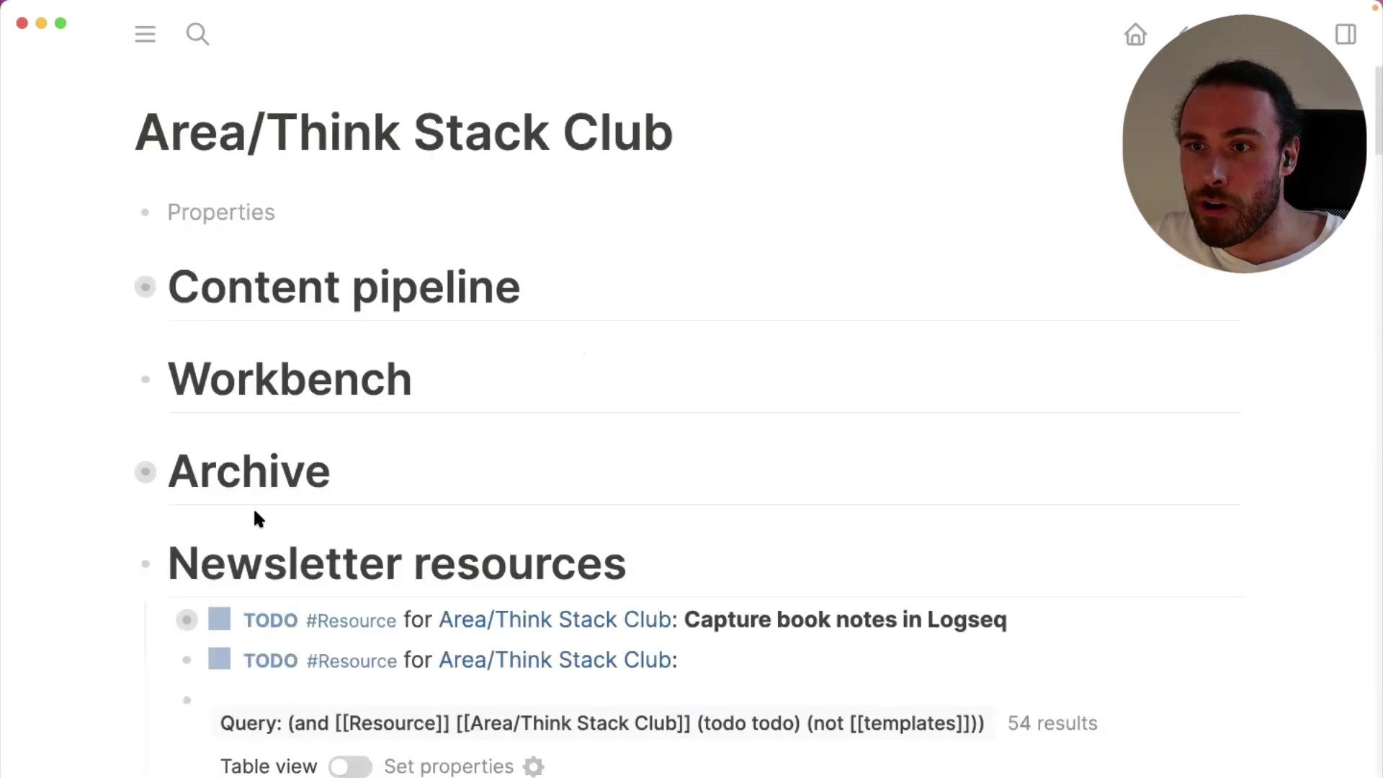
click(123, 566)
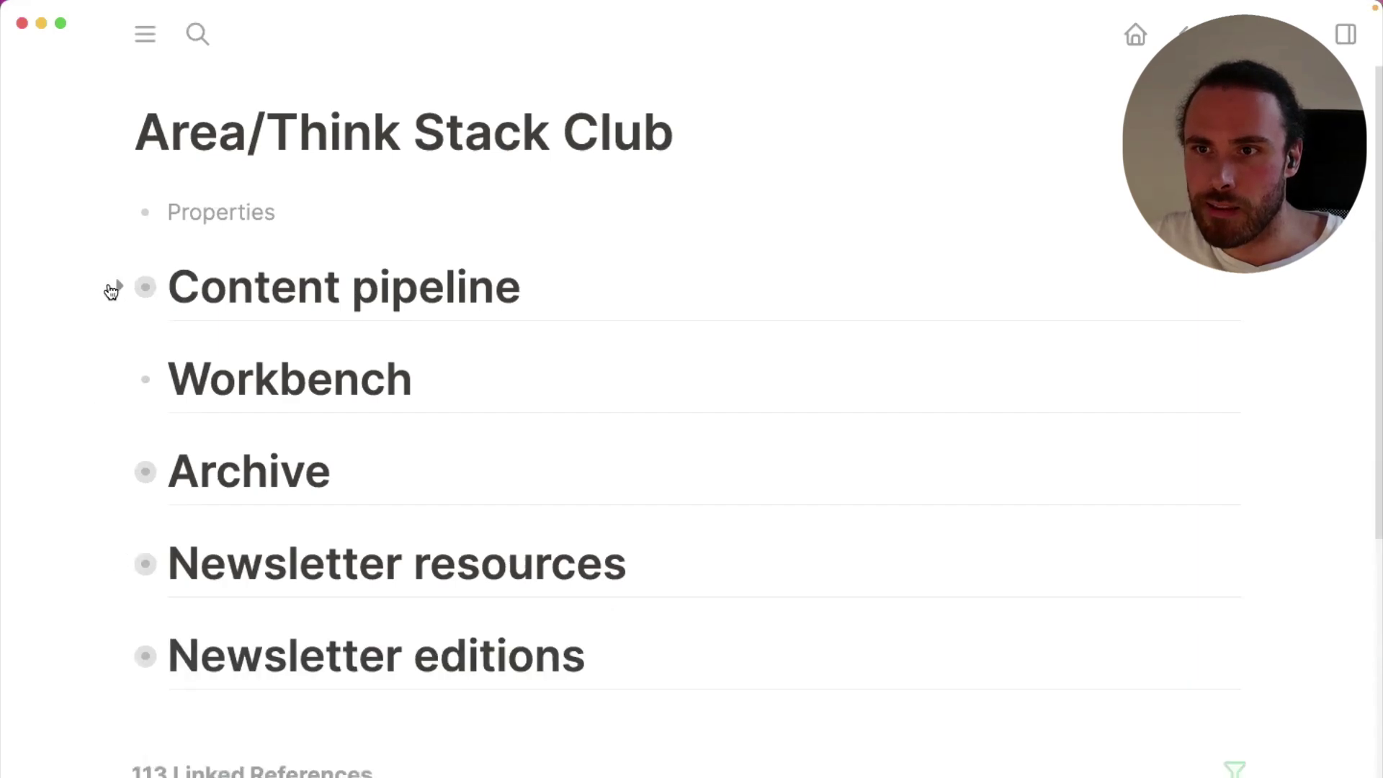
click(117, 288)
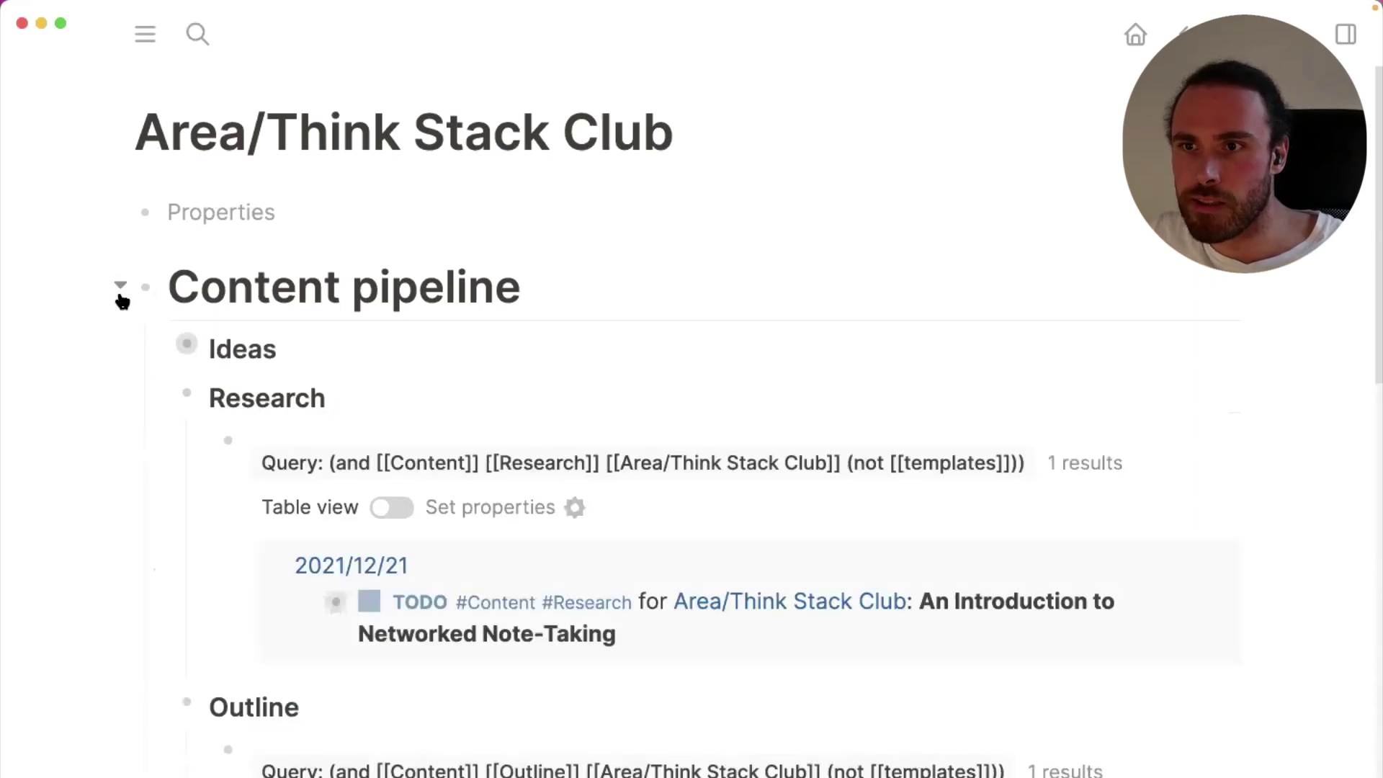
click(161, 394)
click(161, 441)
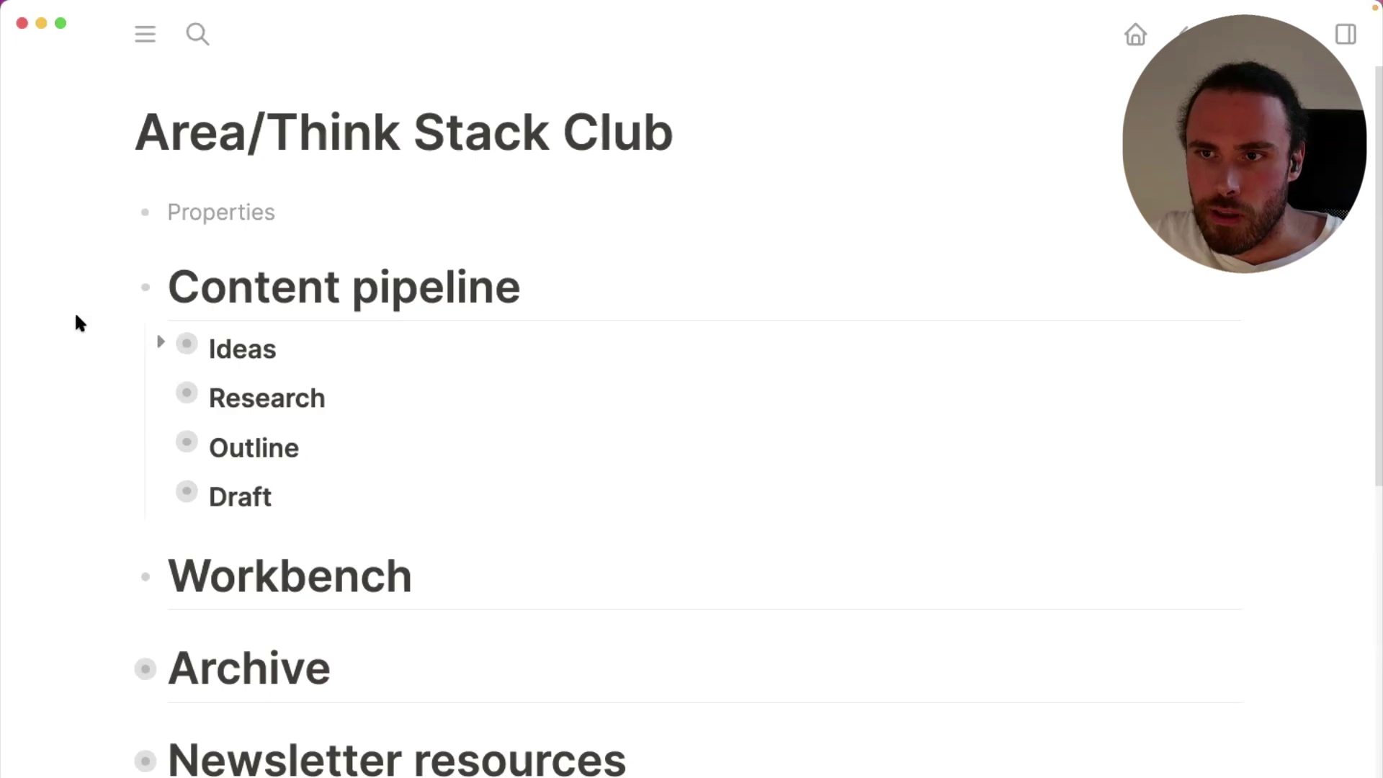
Expand the Ideas section, open its query's source to inspect the clauses, and leave it without editing
click(160, 343)
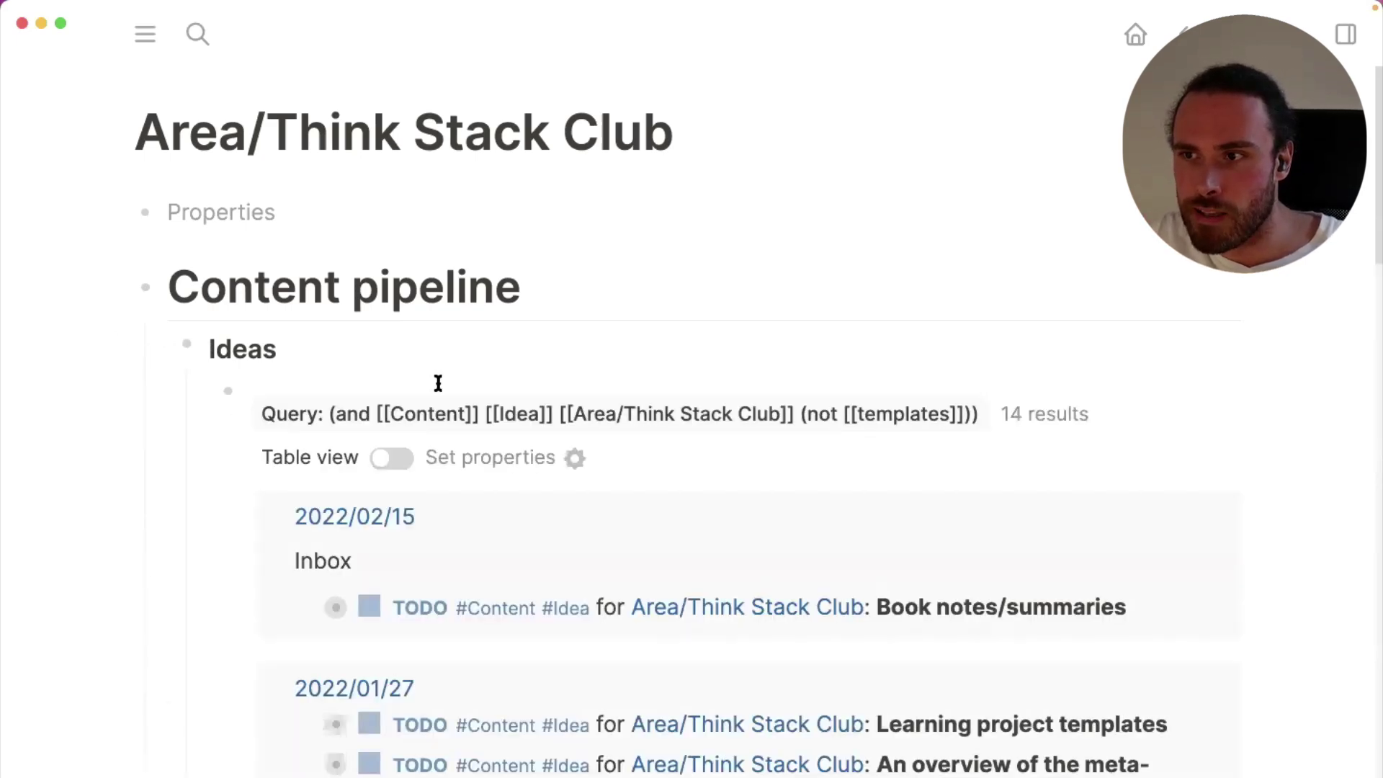
click(488, 363)
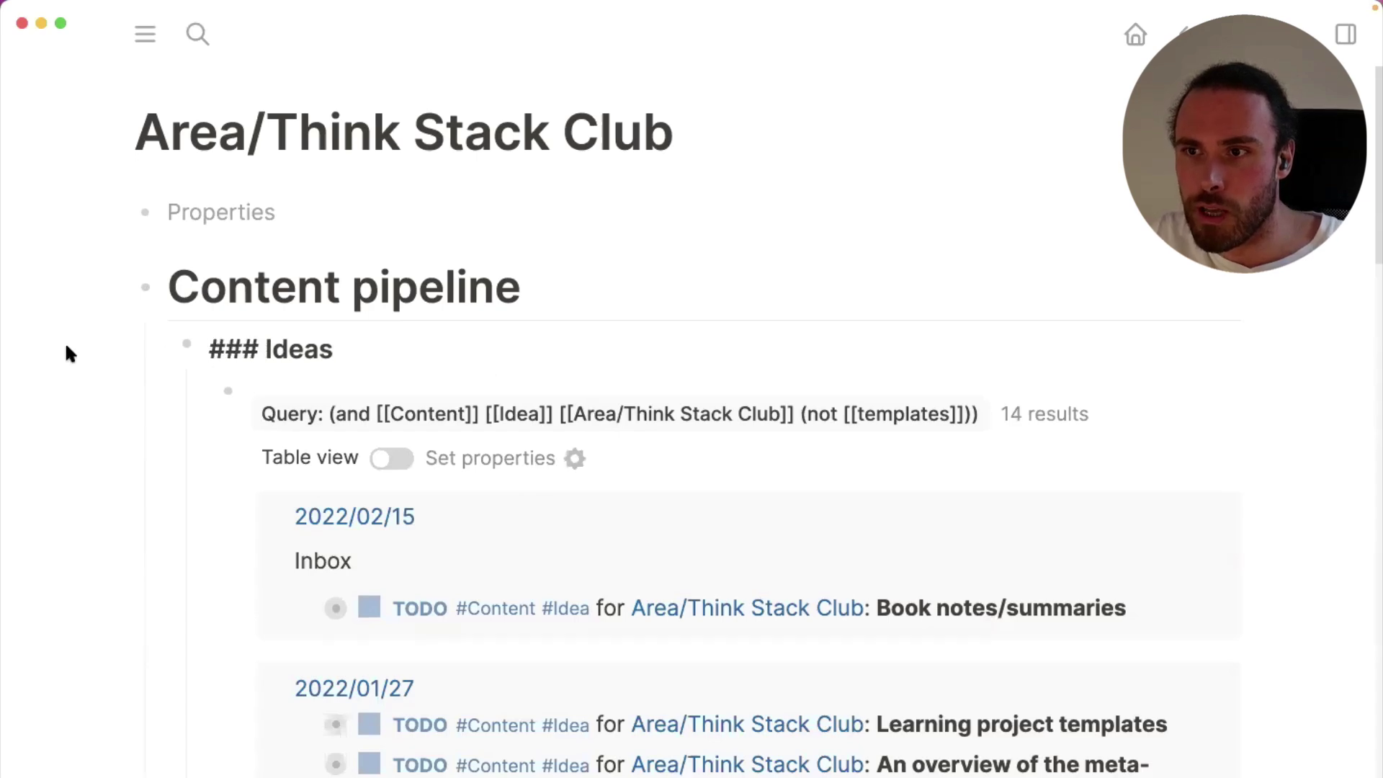
key(Down)
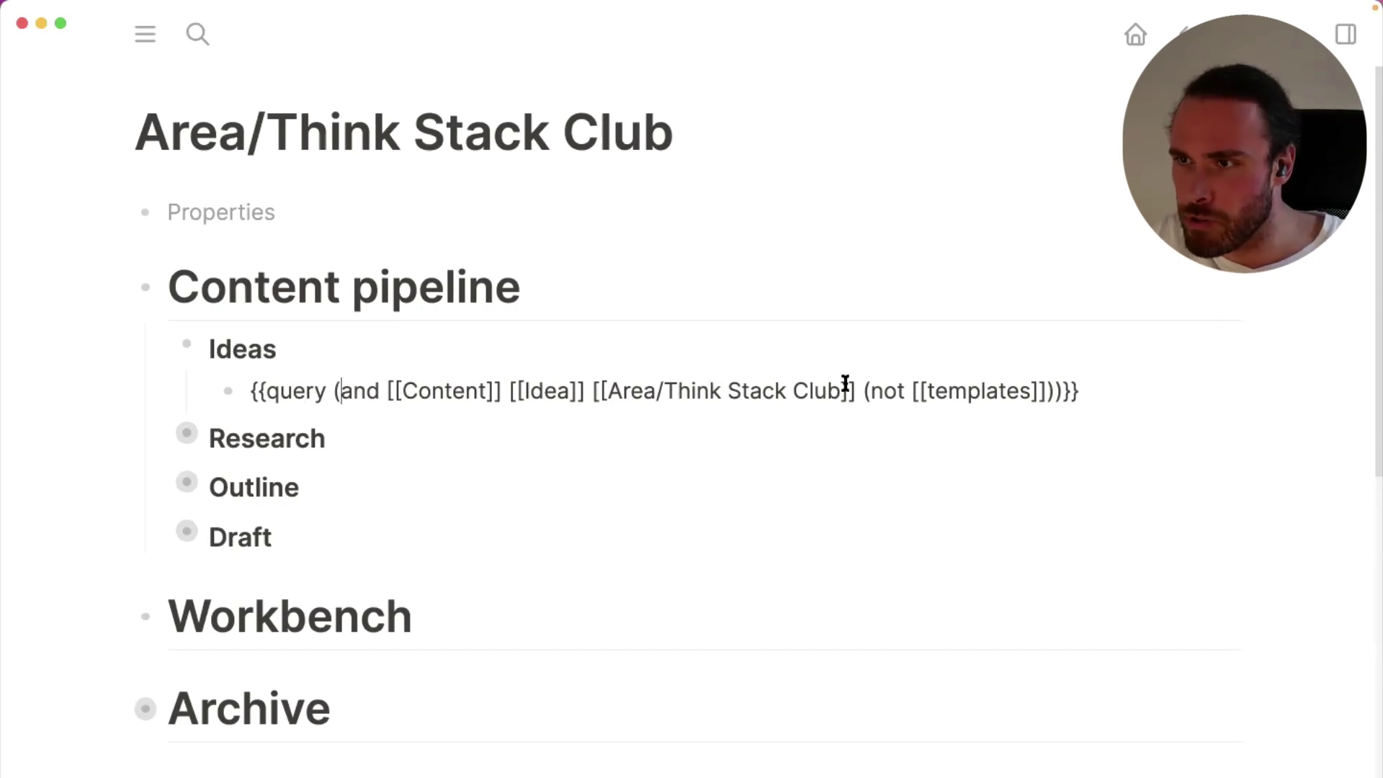
click(77, 358)
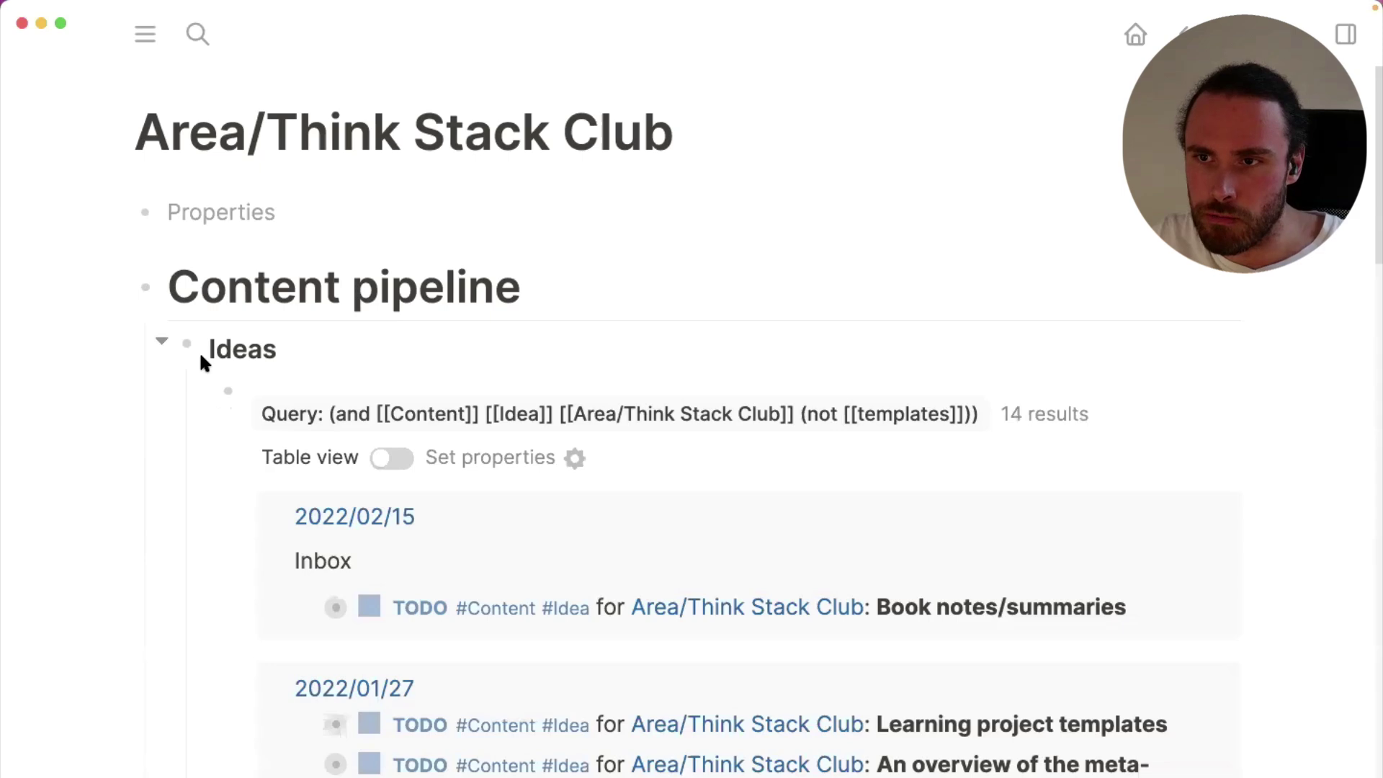
Browse the content ideas returned by the Ideas query and collapse the Ideas section
scroll(201, 357, down, 2)
scroll(204, 362, down, 2)
scroll(299, 648, down, 6)
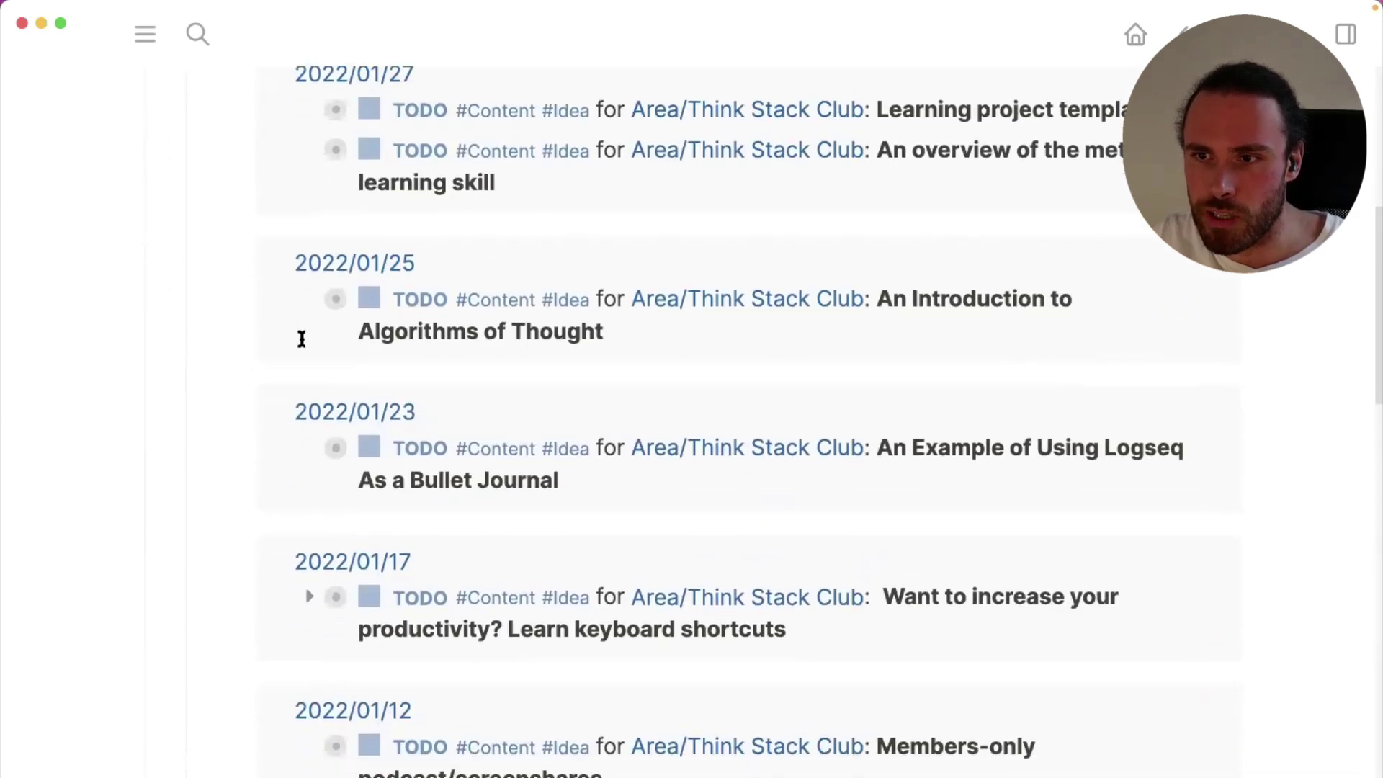
scroll(349, 690, up, 8)
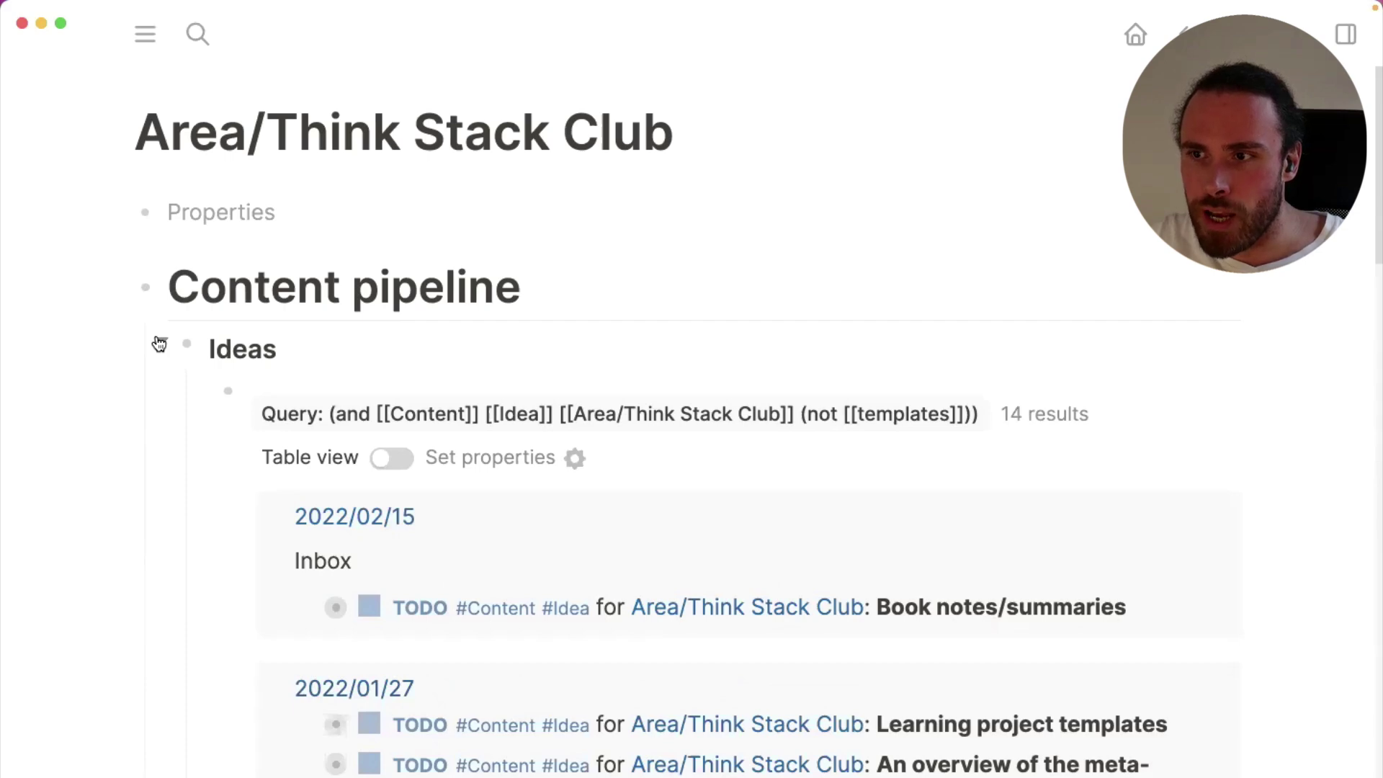
scroll(1059, 599, down, 2)
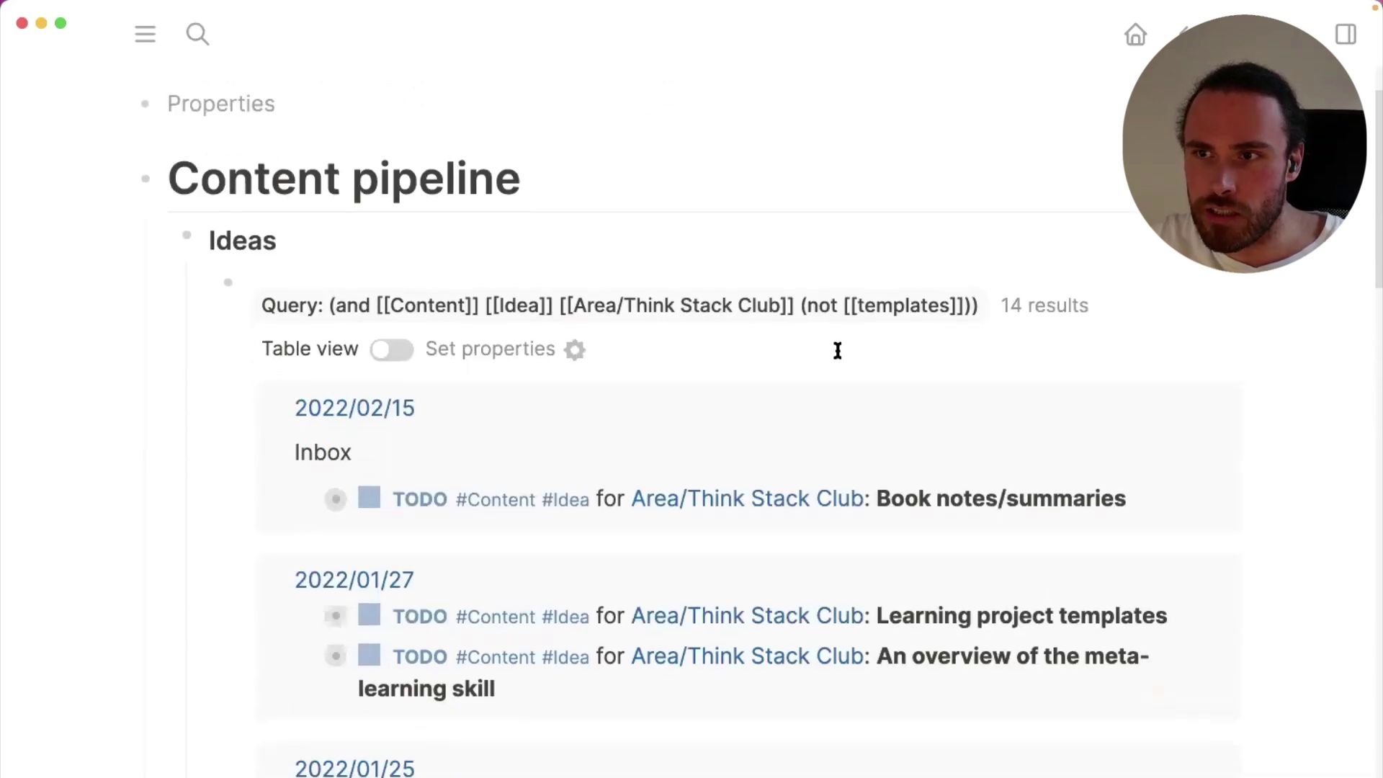
click(163, 233)
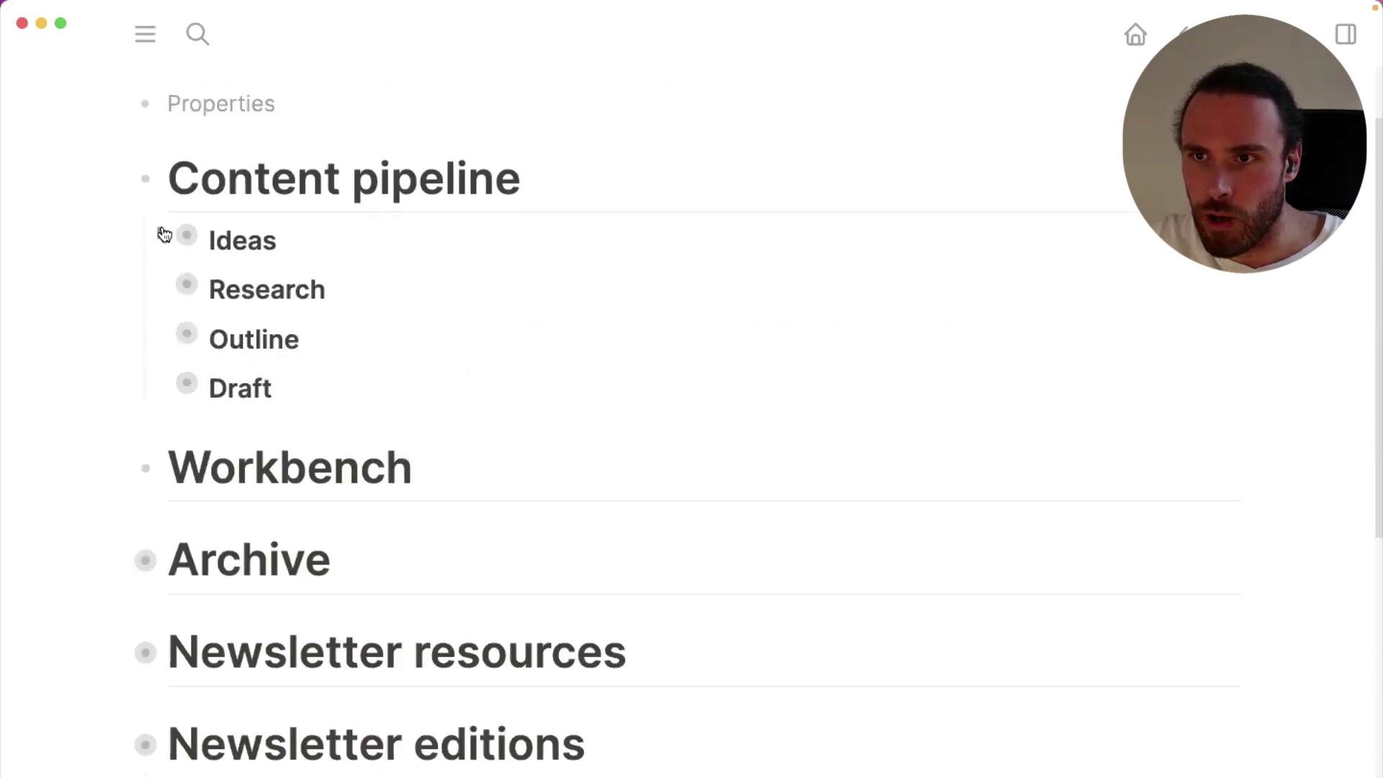
Expand the Research section, and under Ideas change the Book notes/summaries item's tag from #Idea to #Research
click(161, 281)
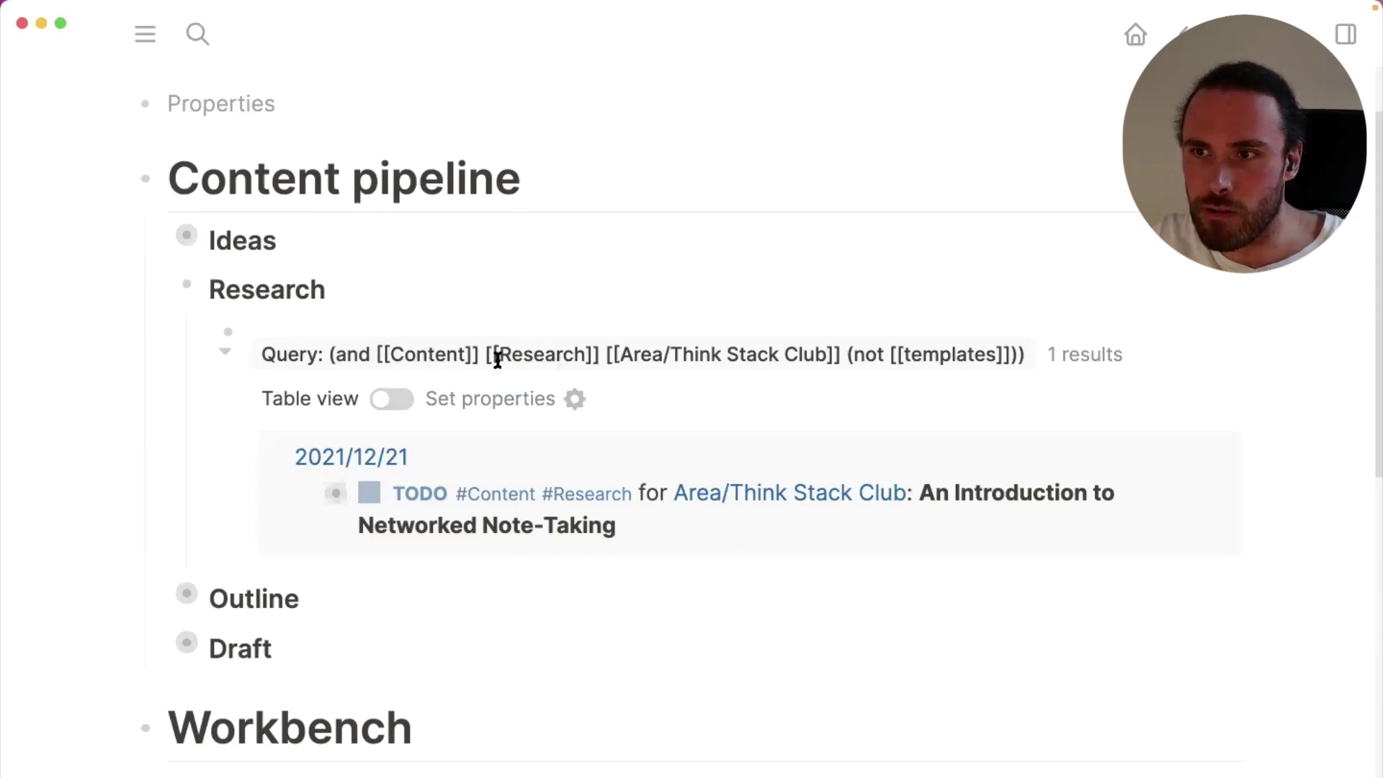
click(163, 240)
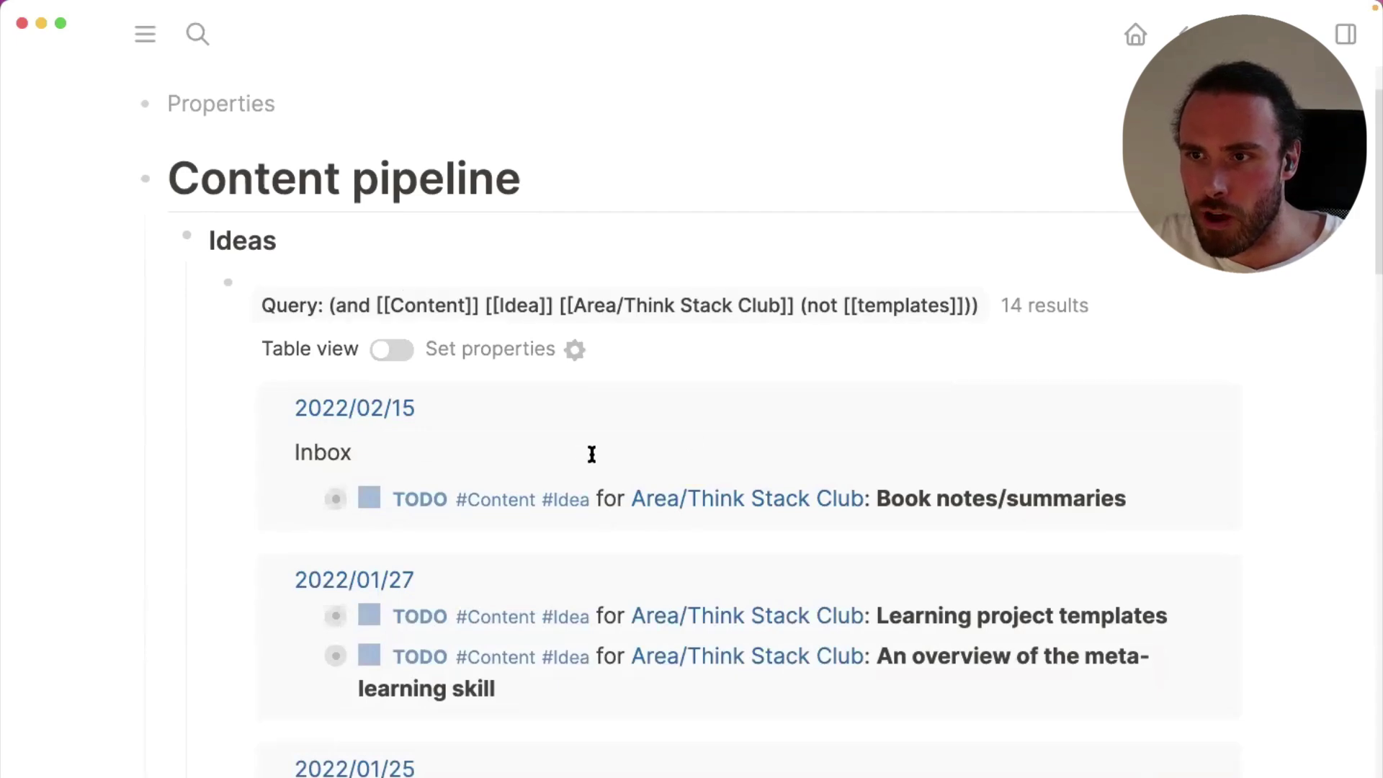
click(1183, 485)
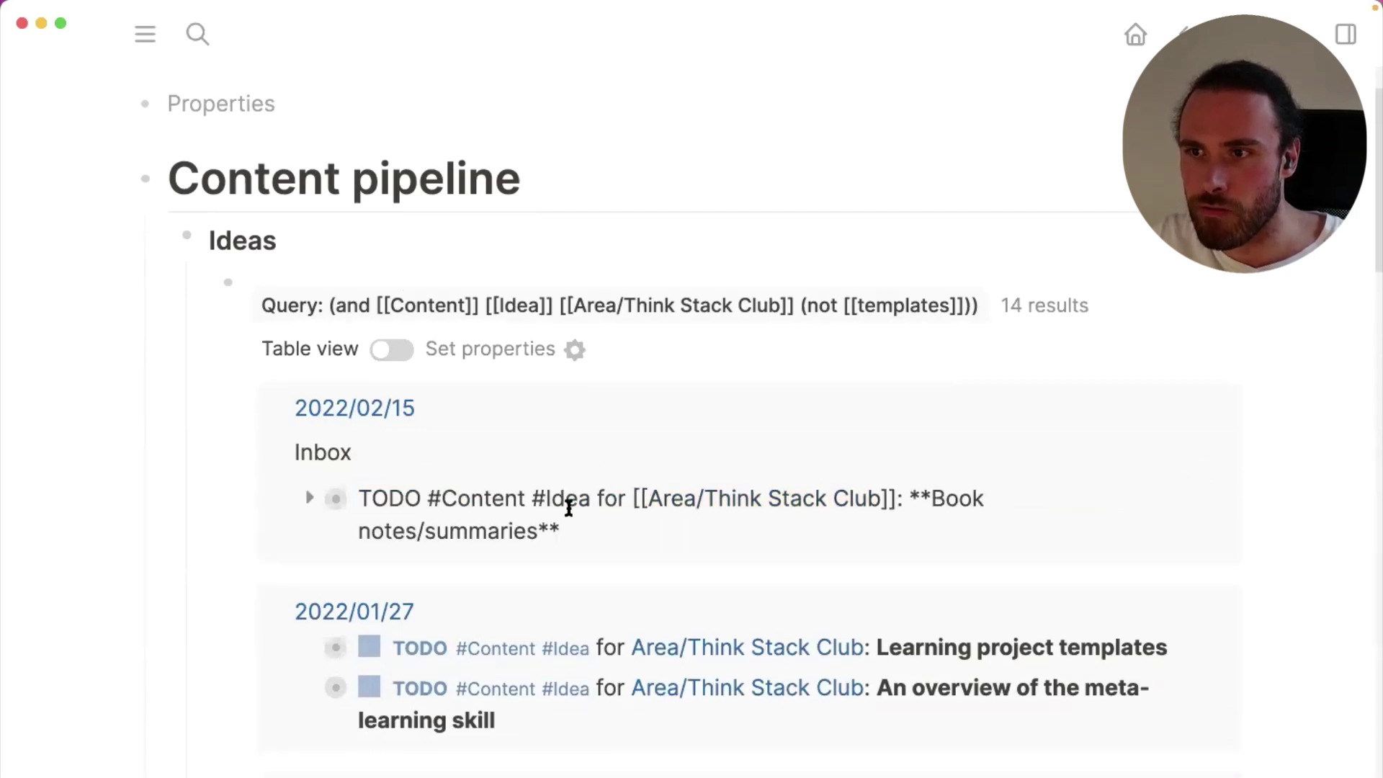
double_click(573, 502)
text(Research)
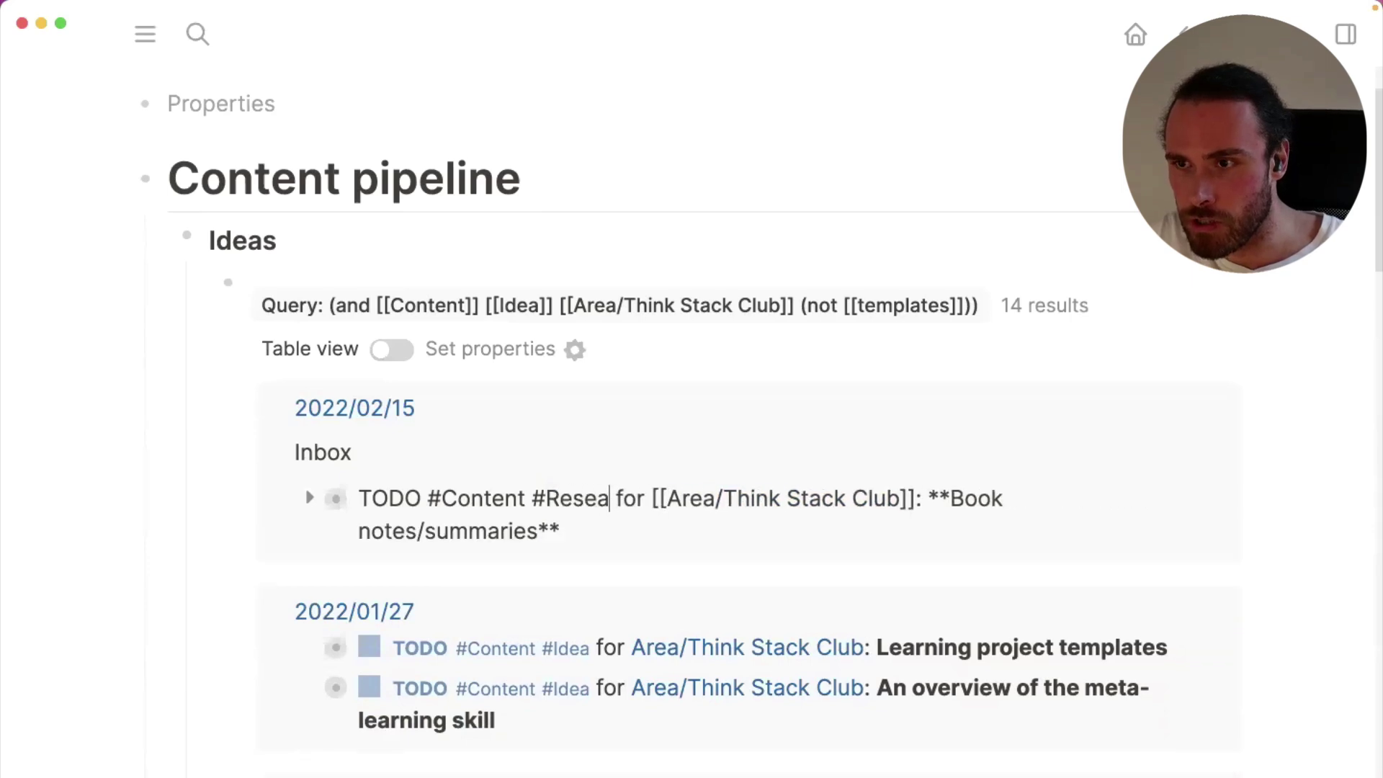
key(Escape)
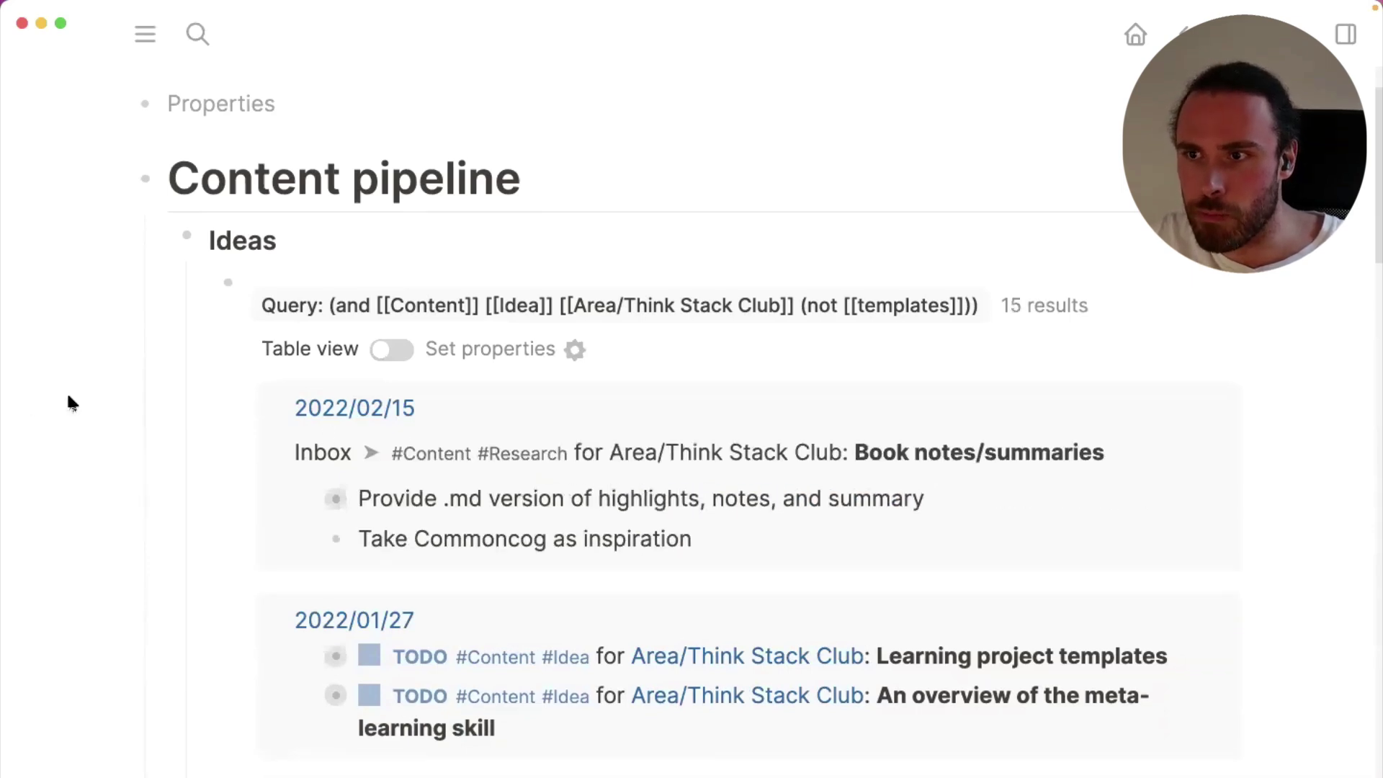
Collapse the Ideas section and examine the items listed by the Research query
click(159, 237)
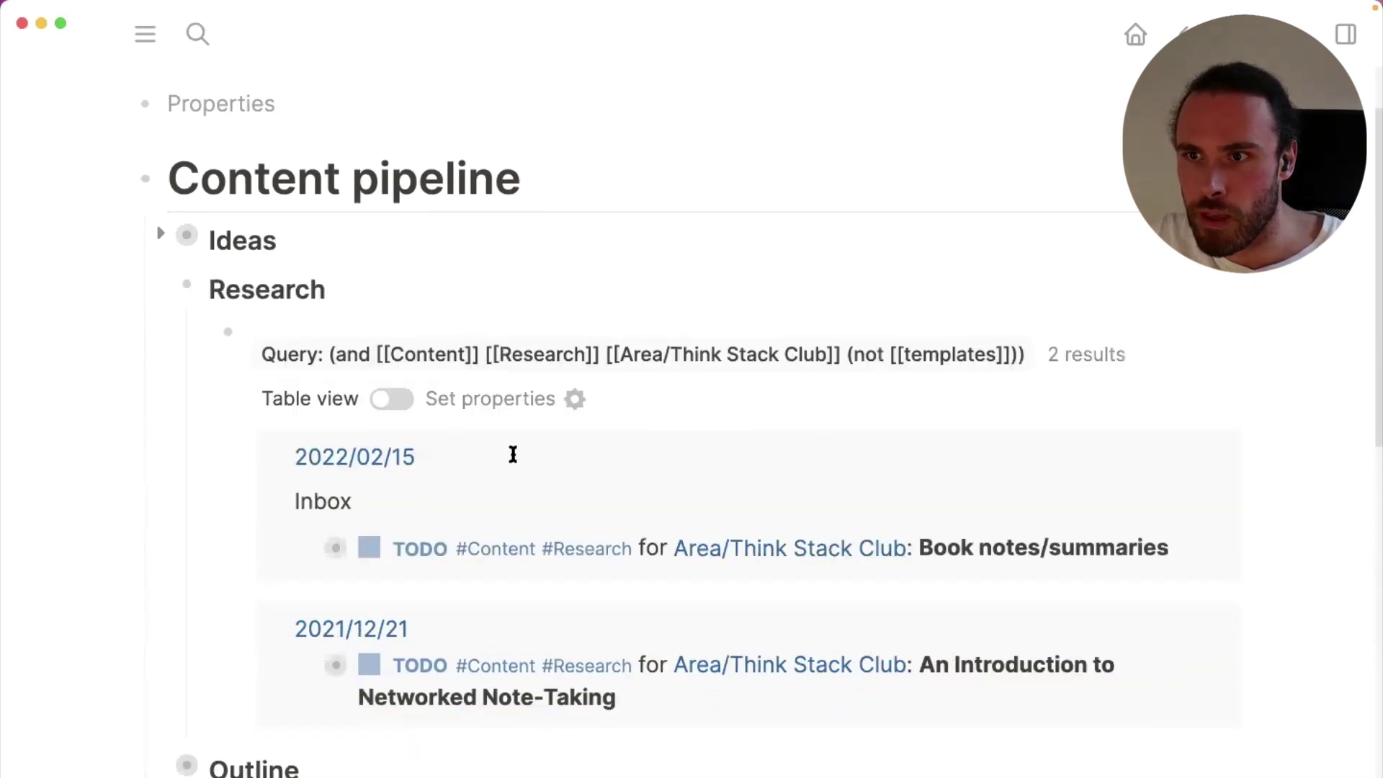
scroll(537, 461, down, 5)
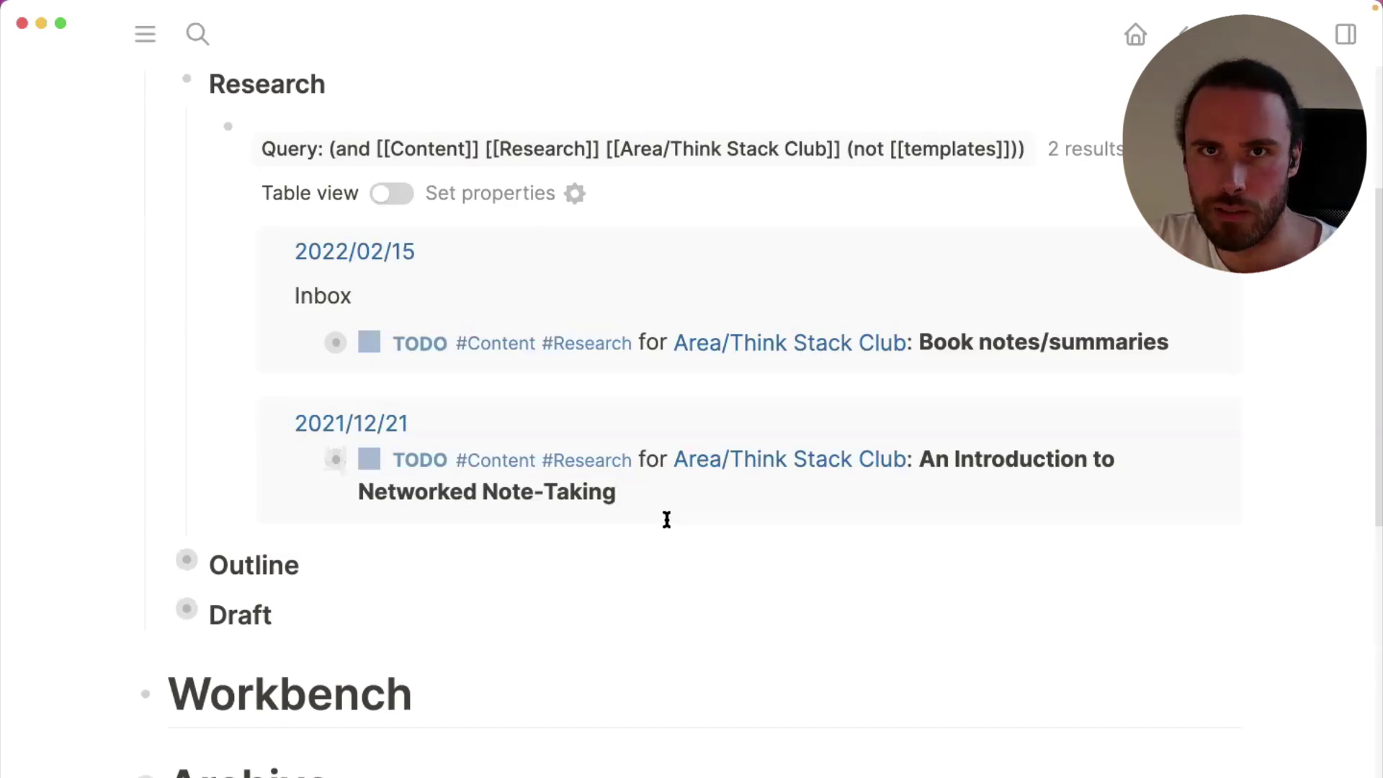
scroll(666, 520, up, 5)
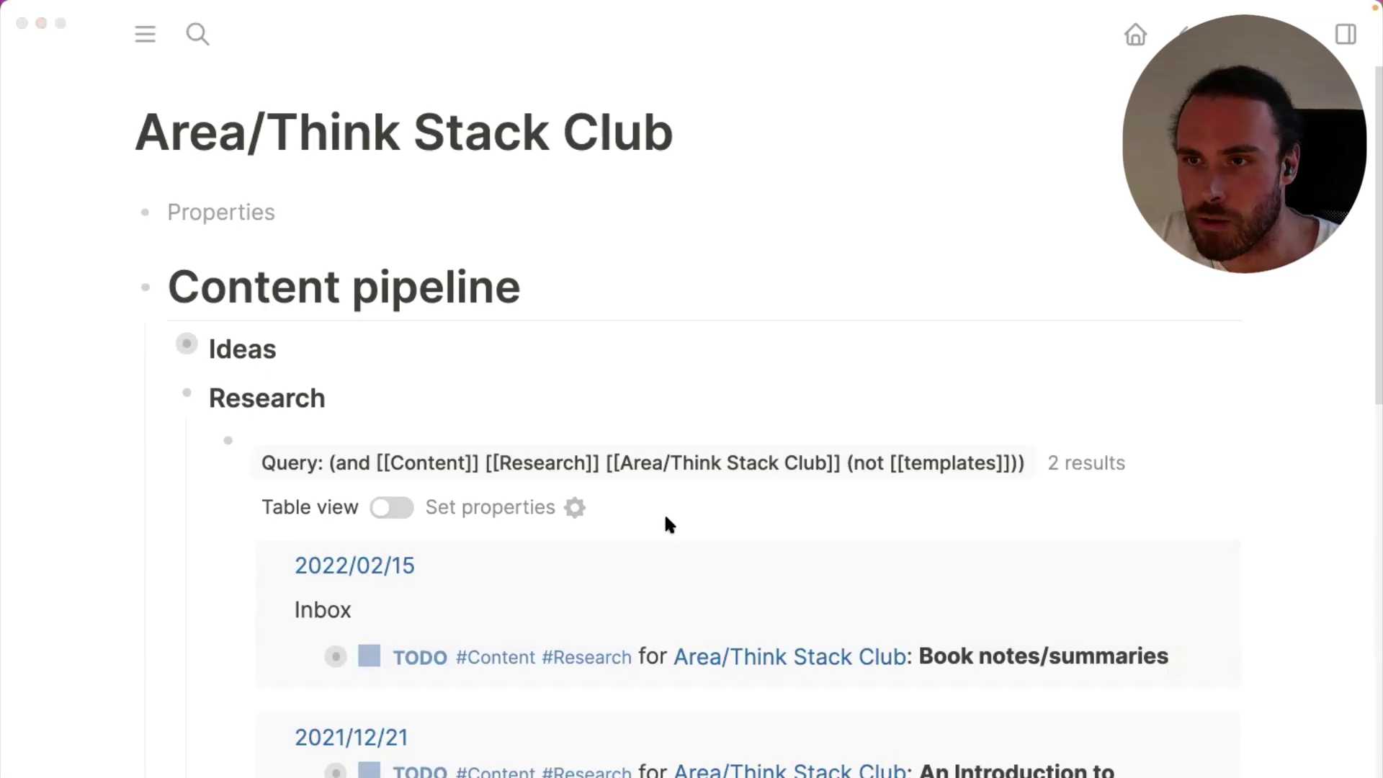
Switch to Safari to look at the property query example in the Logseq docs, and return to Logseq
mouse_move(1370, 399)
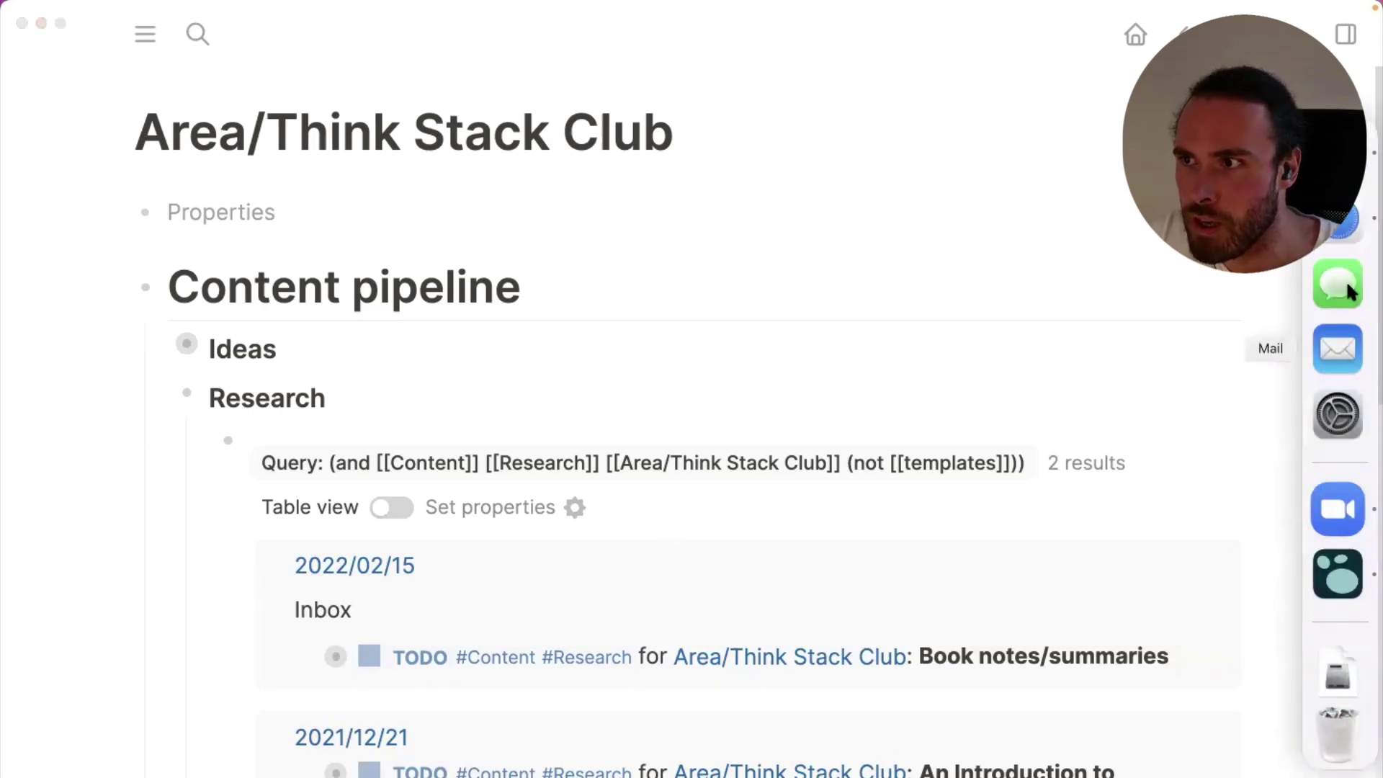
click(1338, 220)
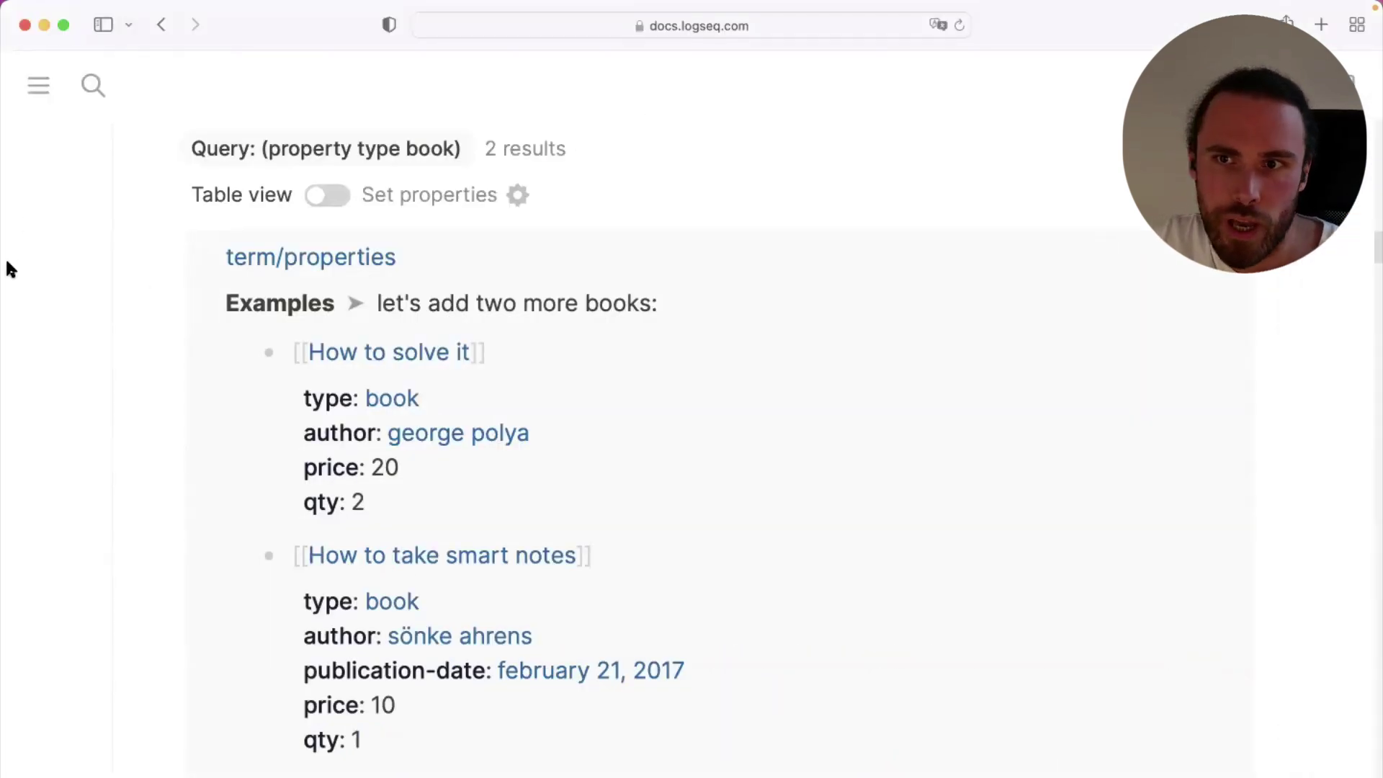
scroll(43, 259, up, 1)
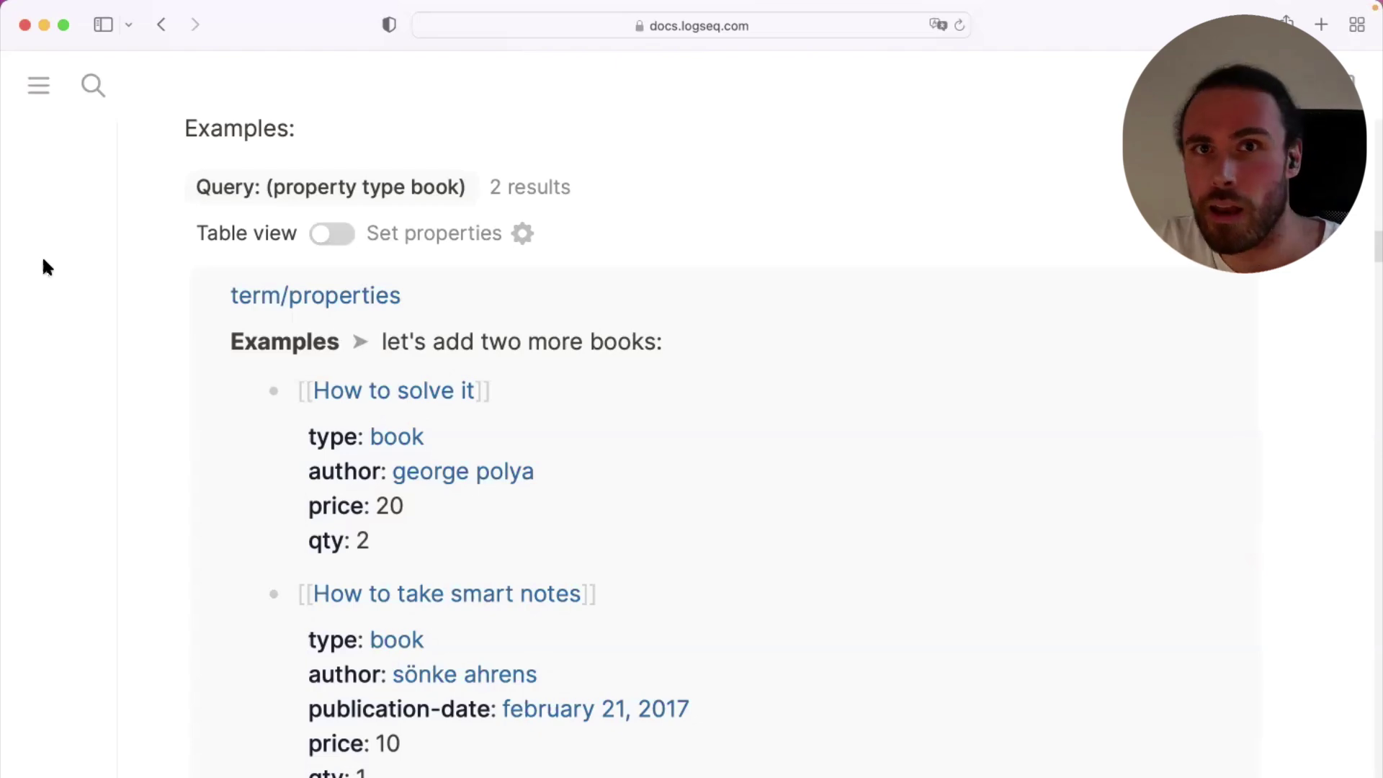
scroll(43, 266, up, 1)
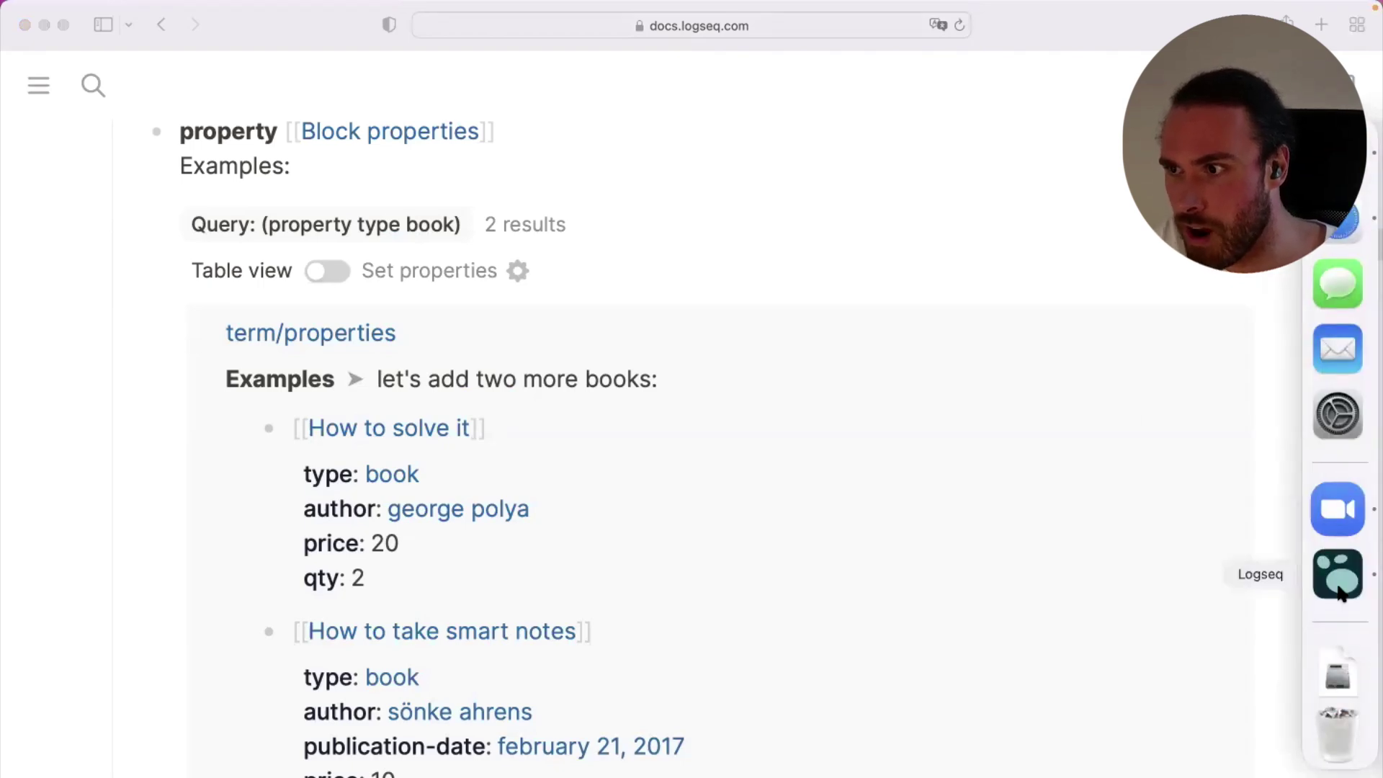
click(1337, 571)
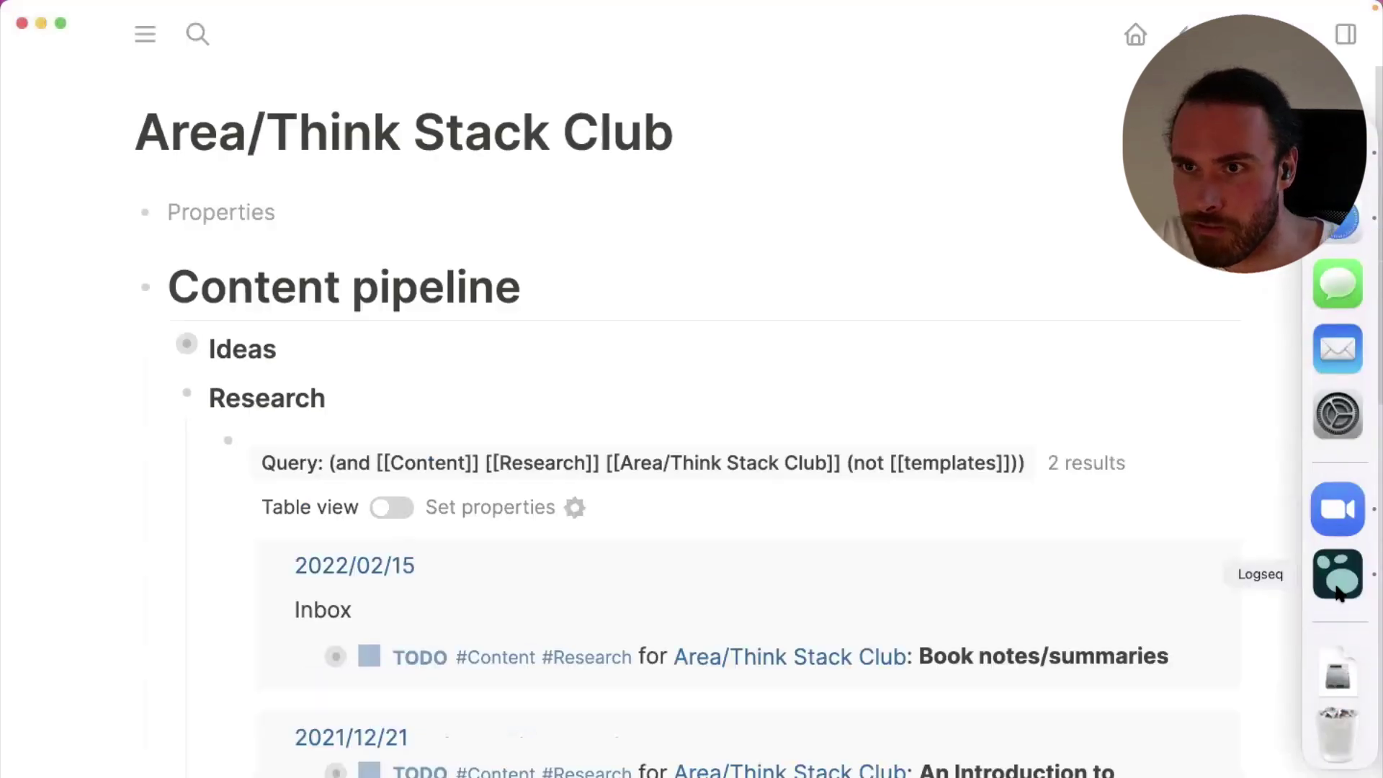
Switch to the Documents/Onboarding graph and hide the navigation sidebar
click(143, 46)
click(130, 103)
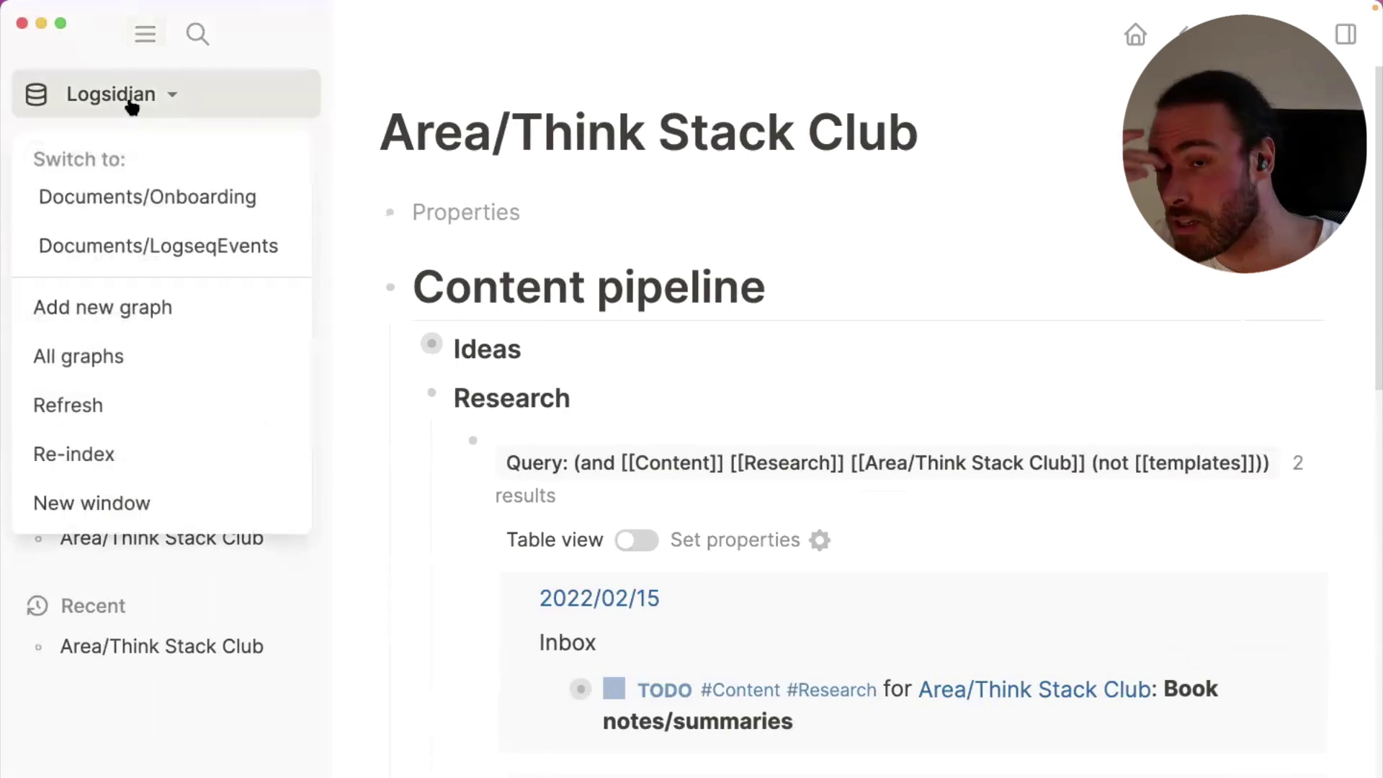
click(198, 206)
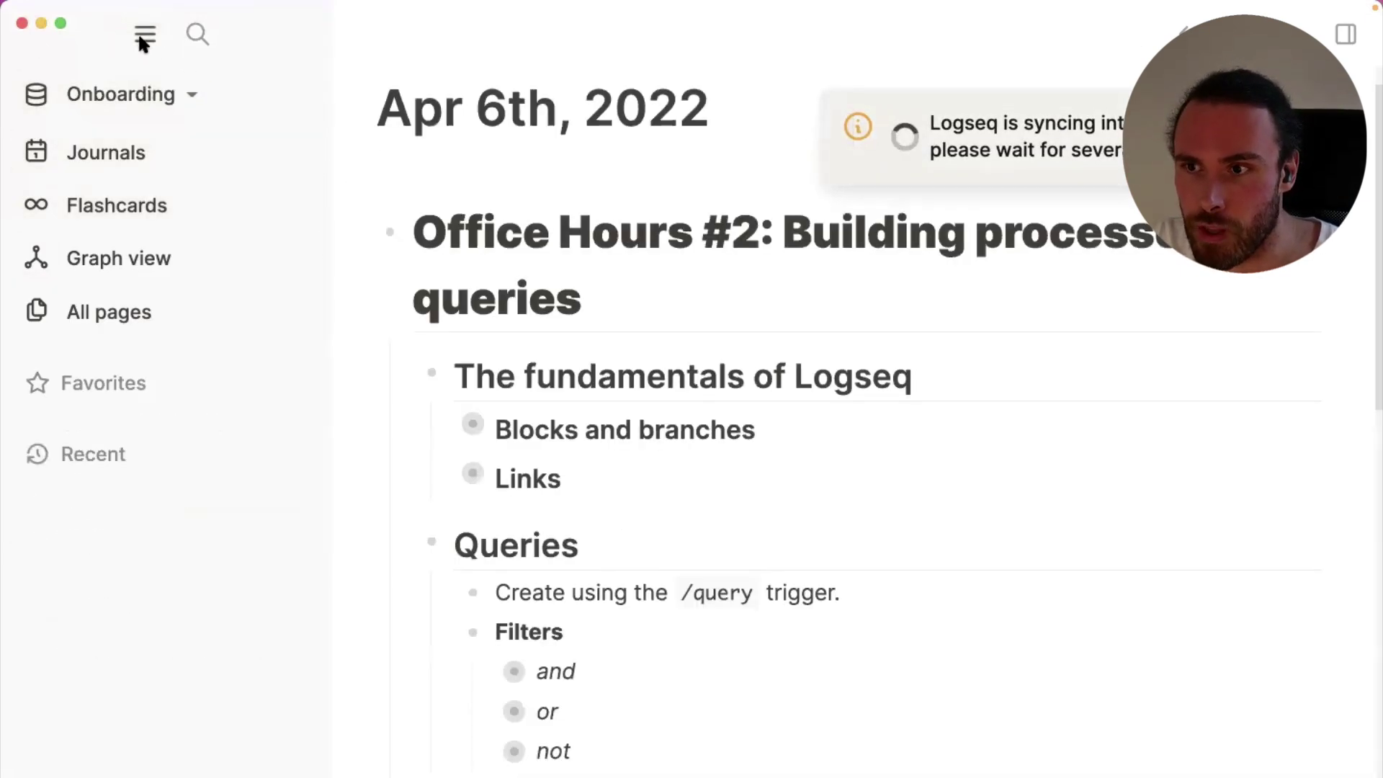
click(143, 34)
Display the results of the query for sad morning journal entries as a table
scroll(545, 409, down, 9)
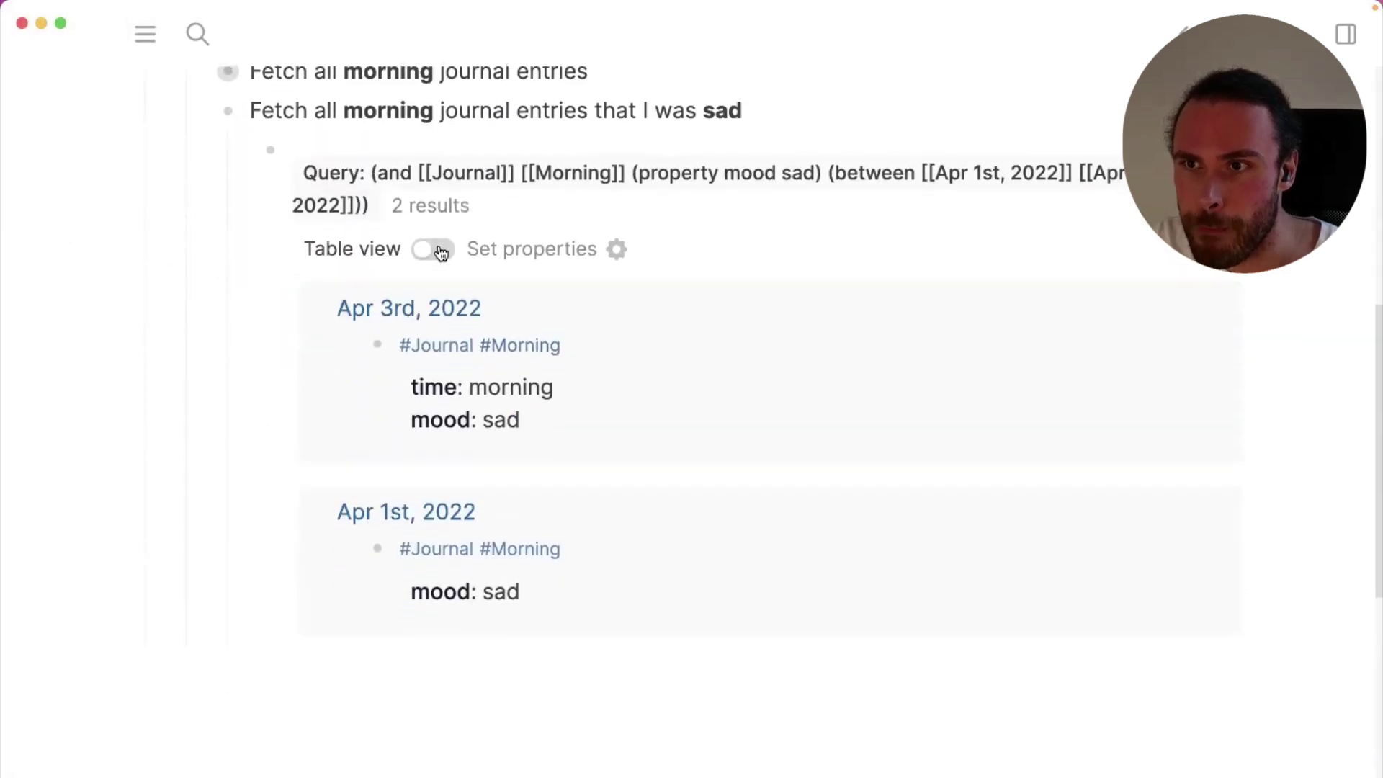
scroll(497, 238, up, 1)
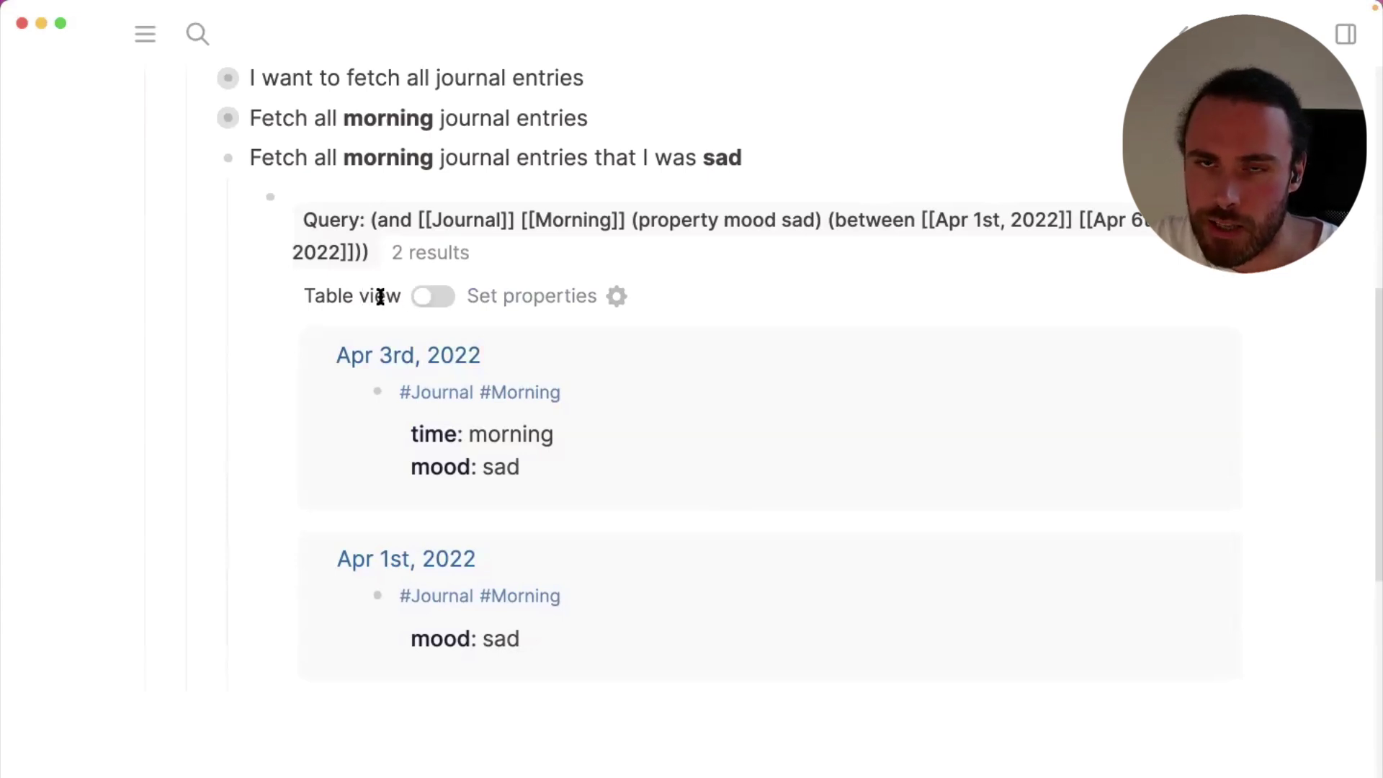
click(423, 302)
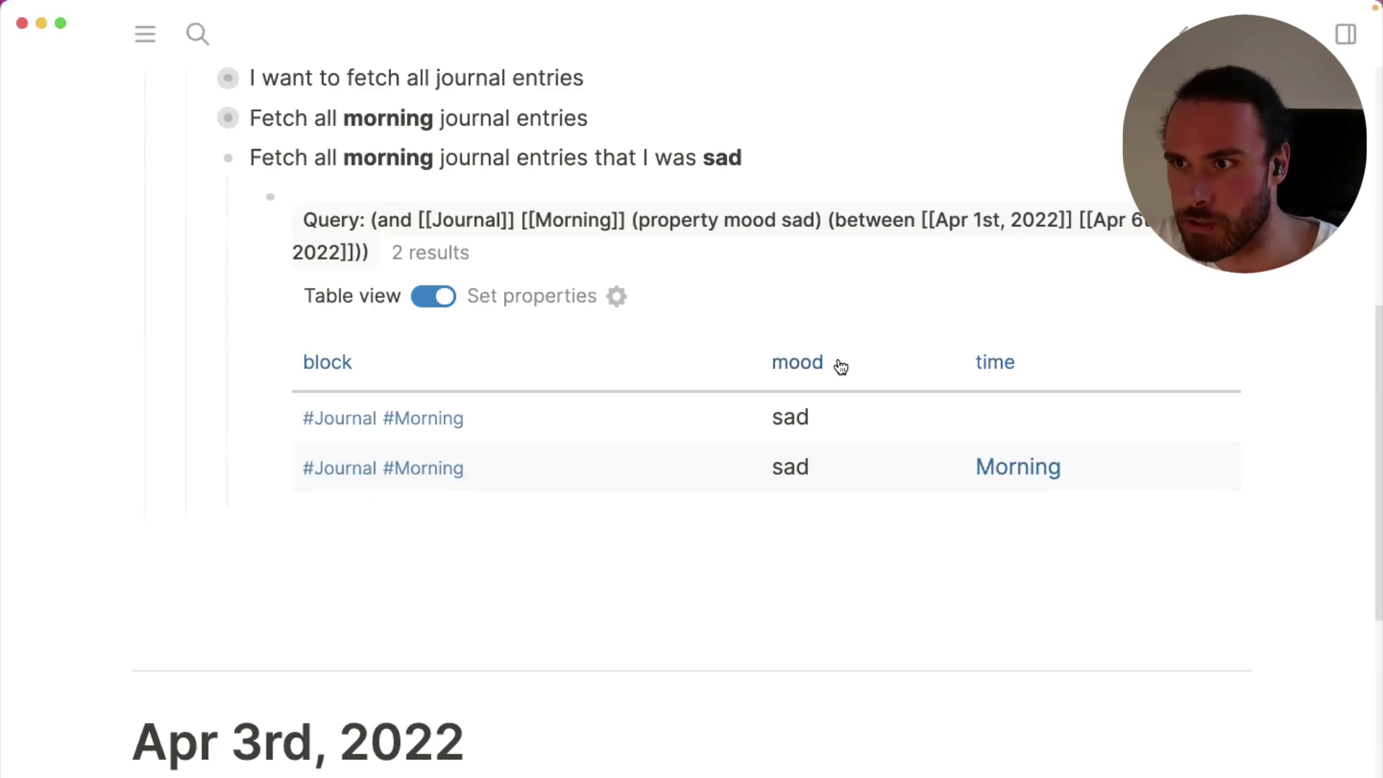
Collapse the block about fetching all morning journal entries with a sad mood under Demo data
scroll(767, 356, up, 1)
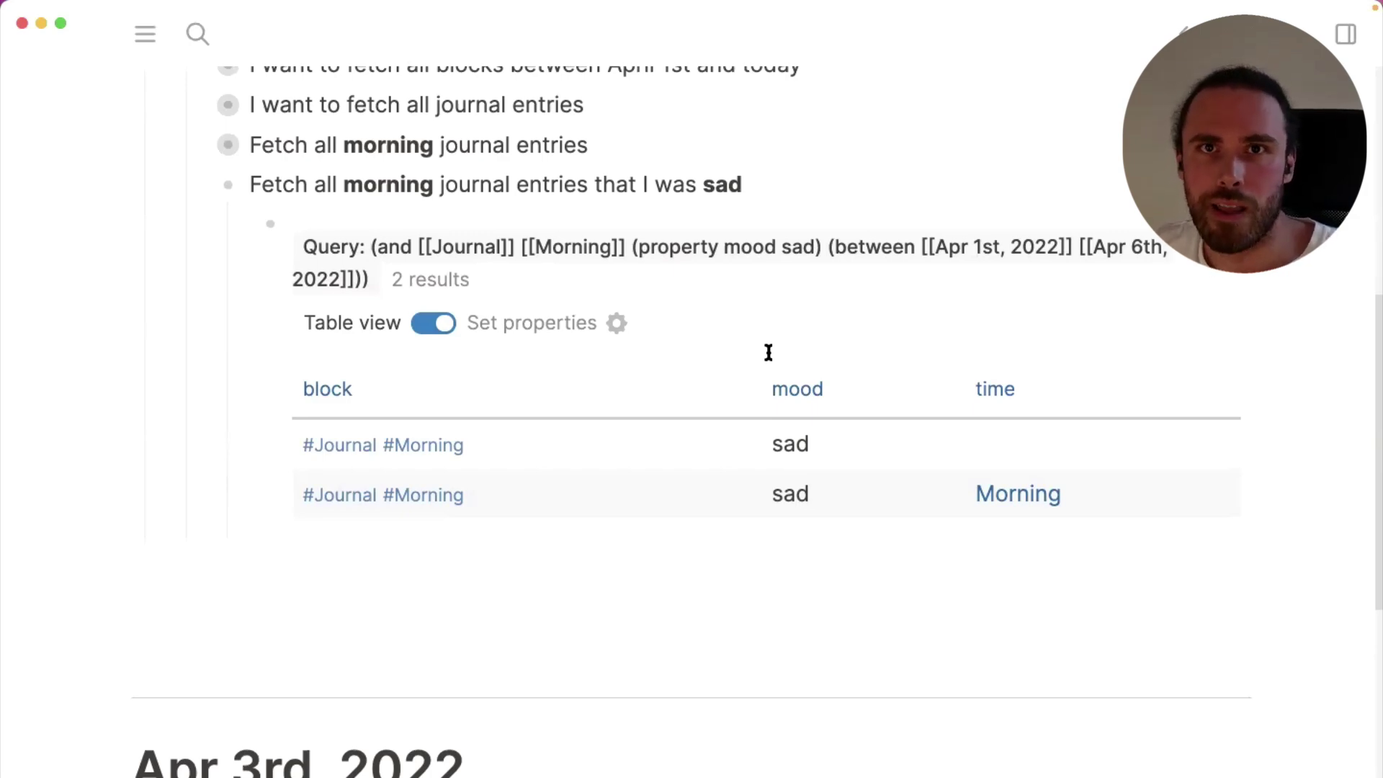
mouse_move(812, 11)
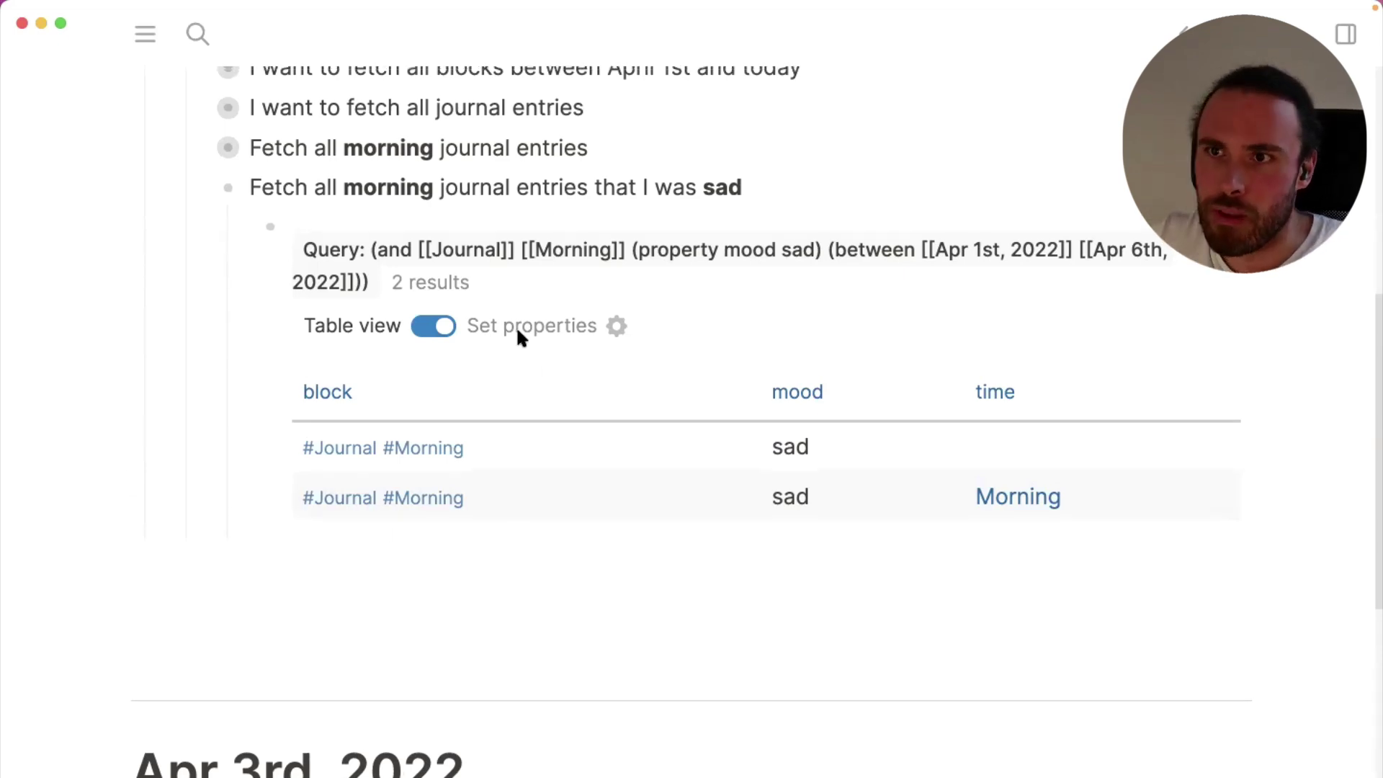
scroll(515, 327, up, 3)
click(215, 318)
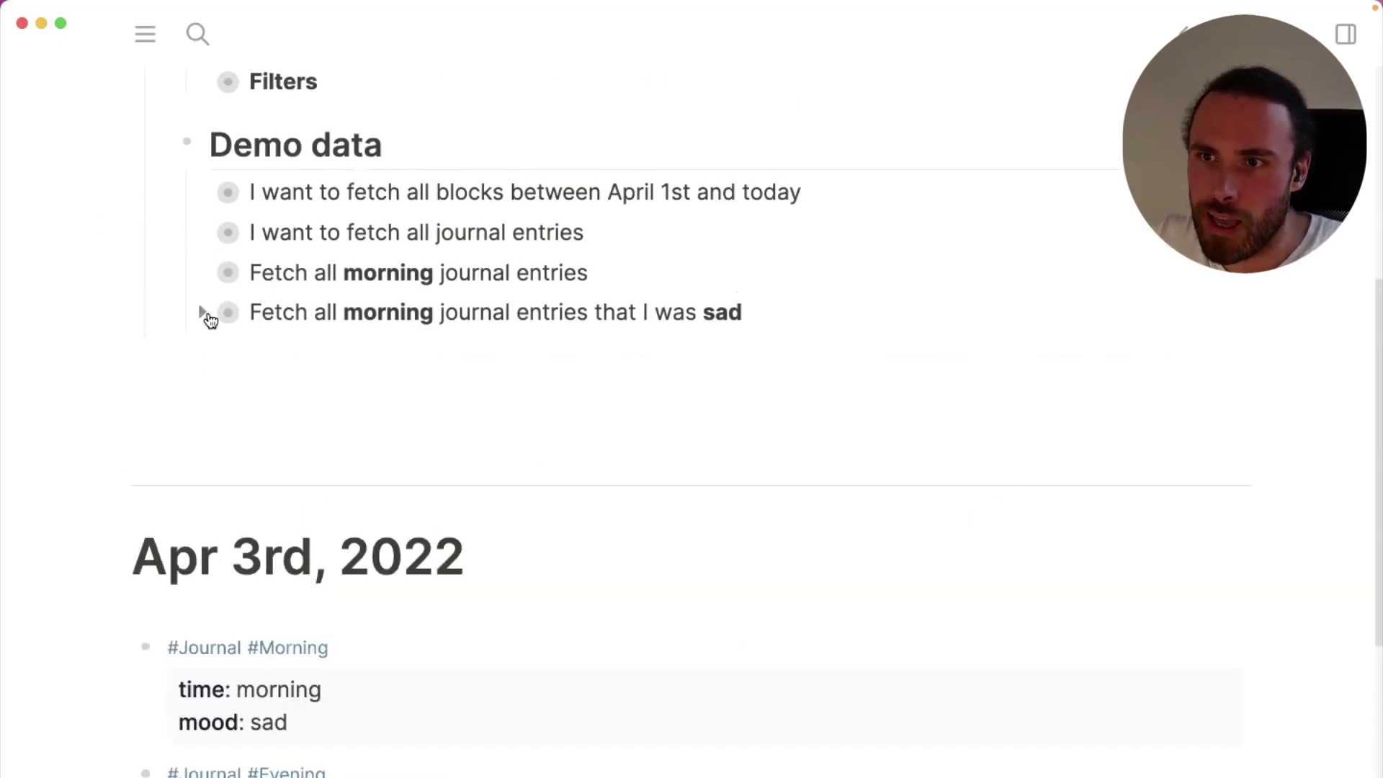
Add a TODO block reading "This is a task" after the Demo data section and switch its status to DOING
click(653, 348)
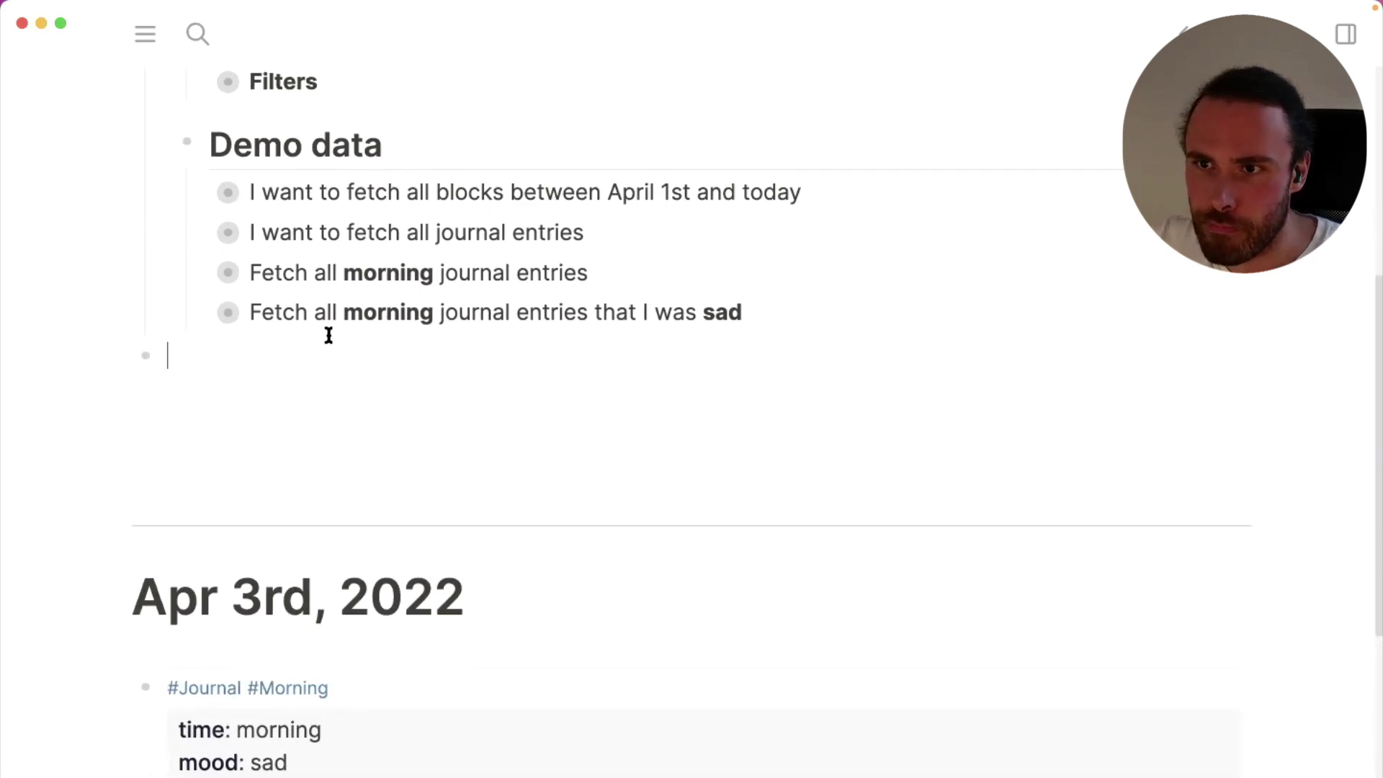
text(TODO )
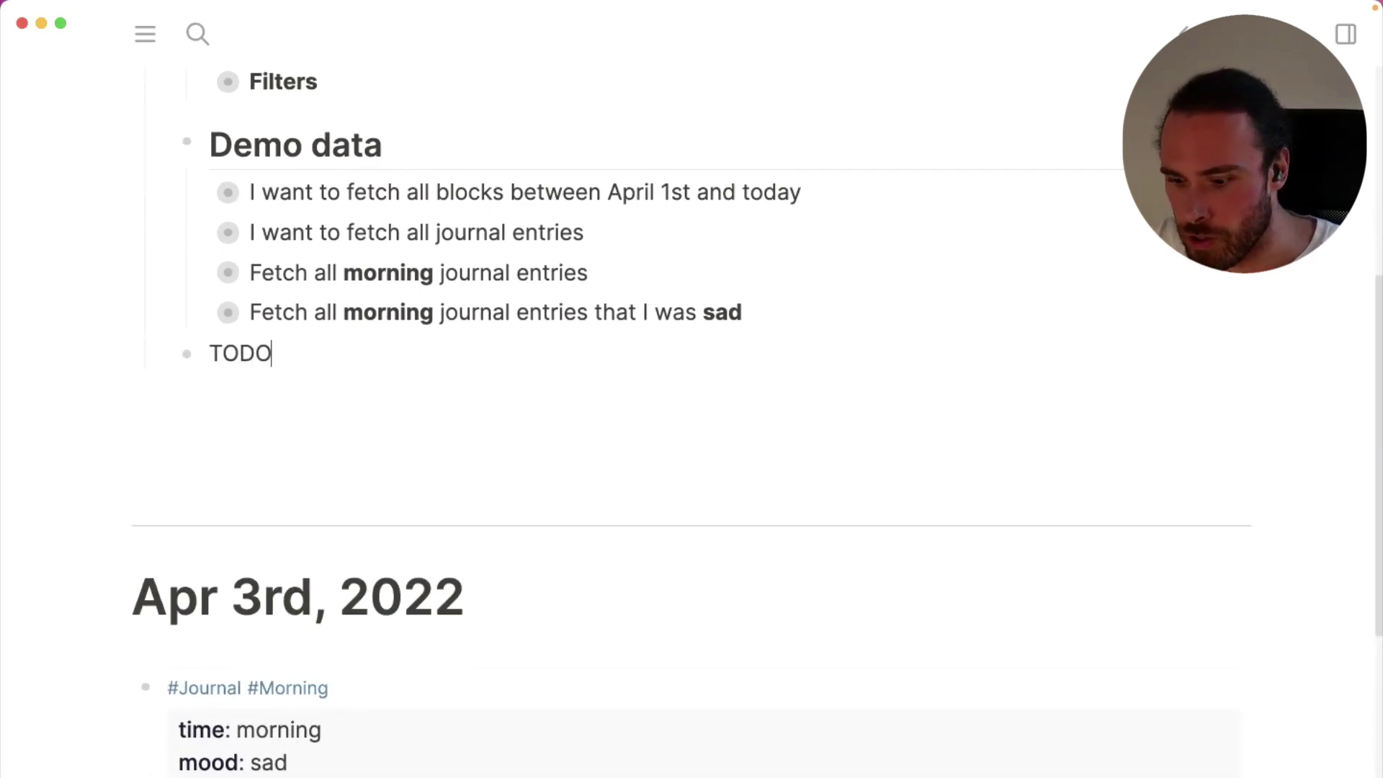
text(This is at)
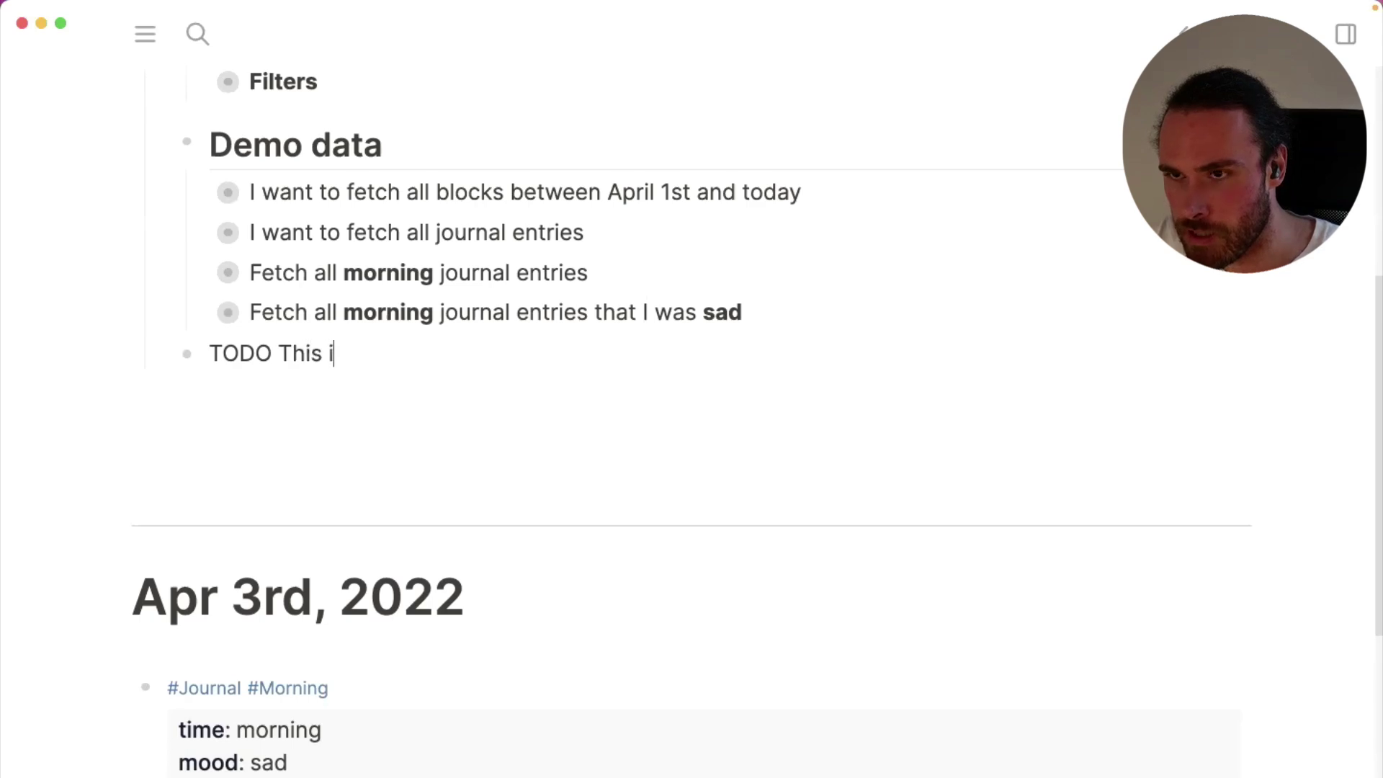
key(BackSpace)
key(BackSpace)
text(t)
key(BackSpace)
text(a tasj)
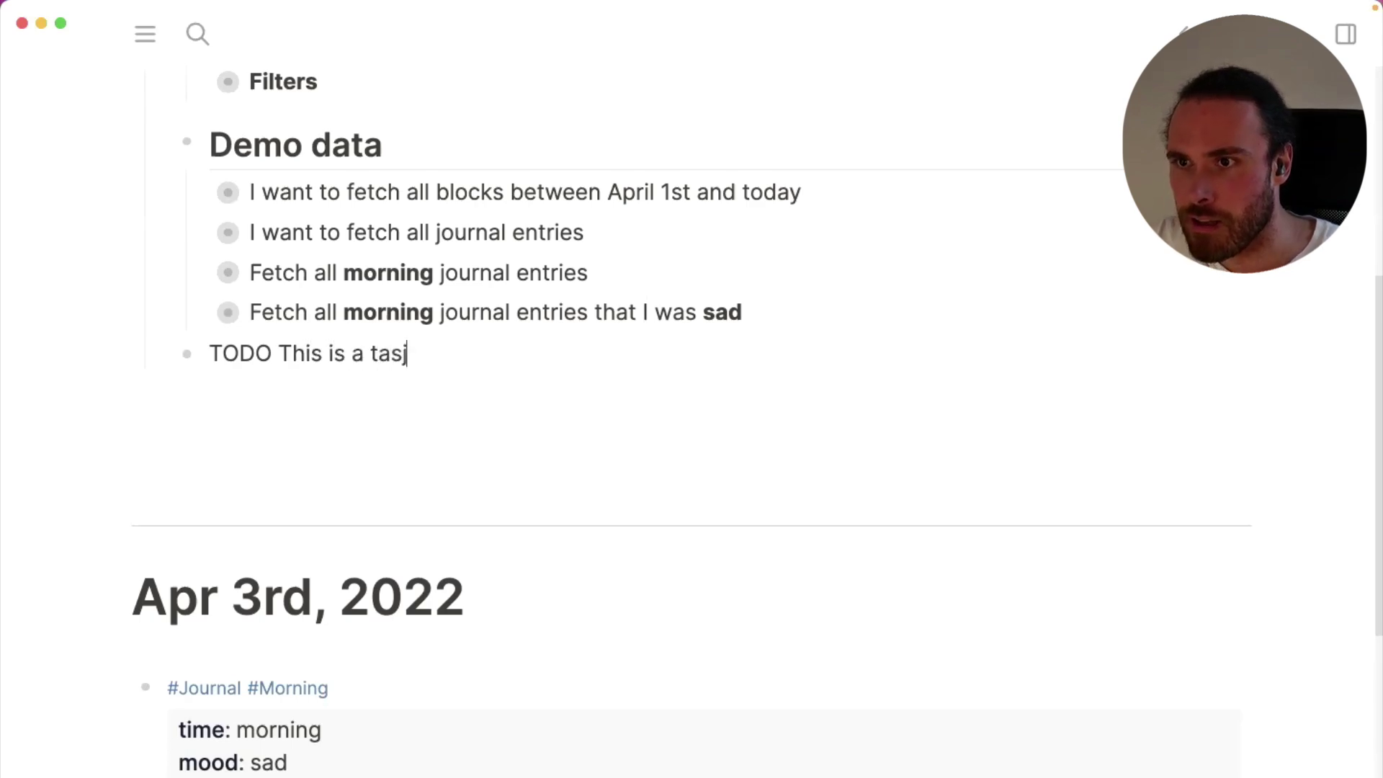
key(BackSpace)
text(k)
click(603, 405)
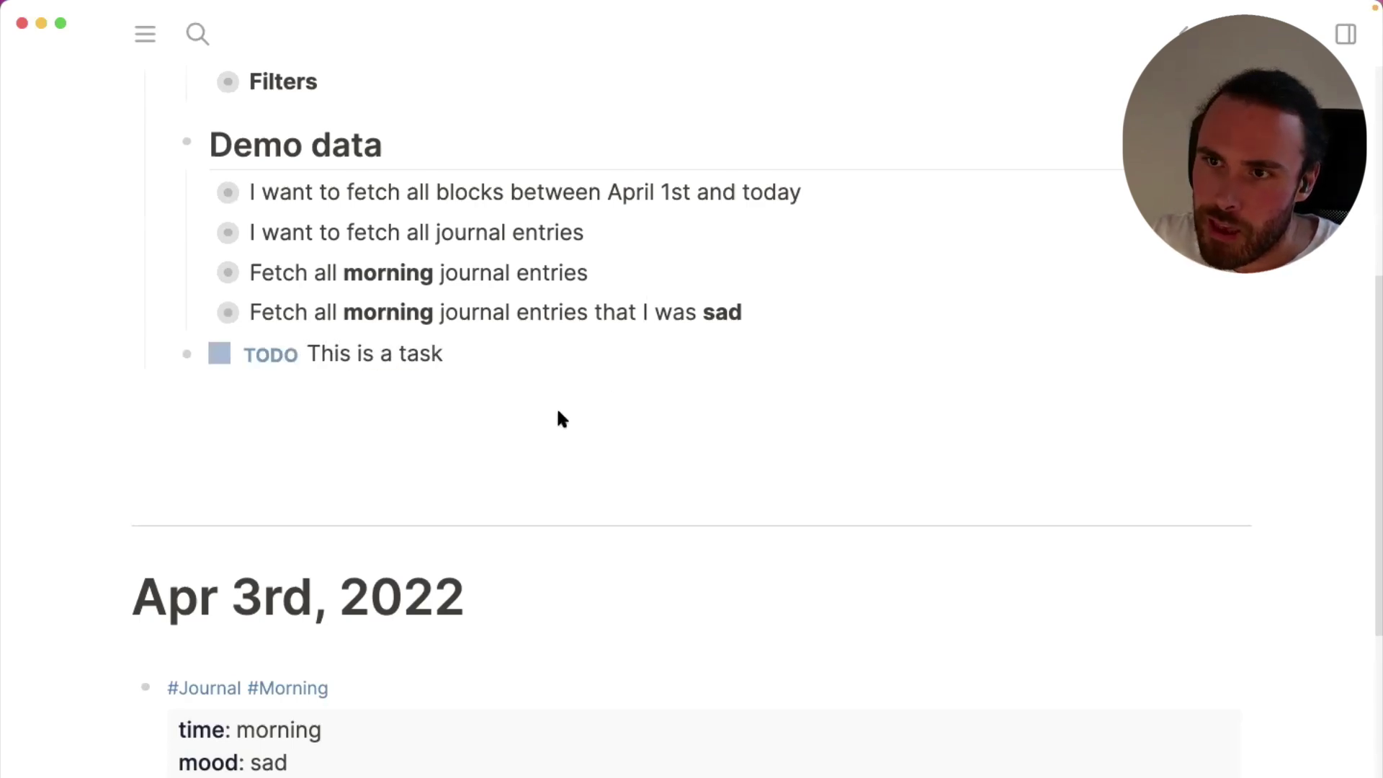
click(272, 355)
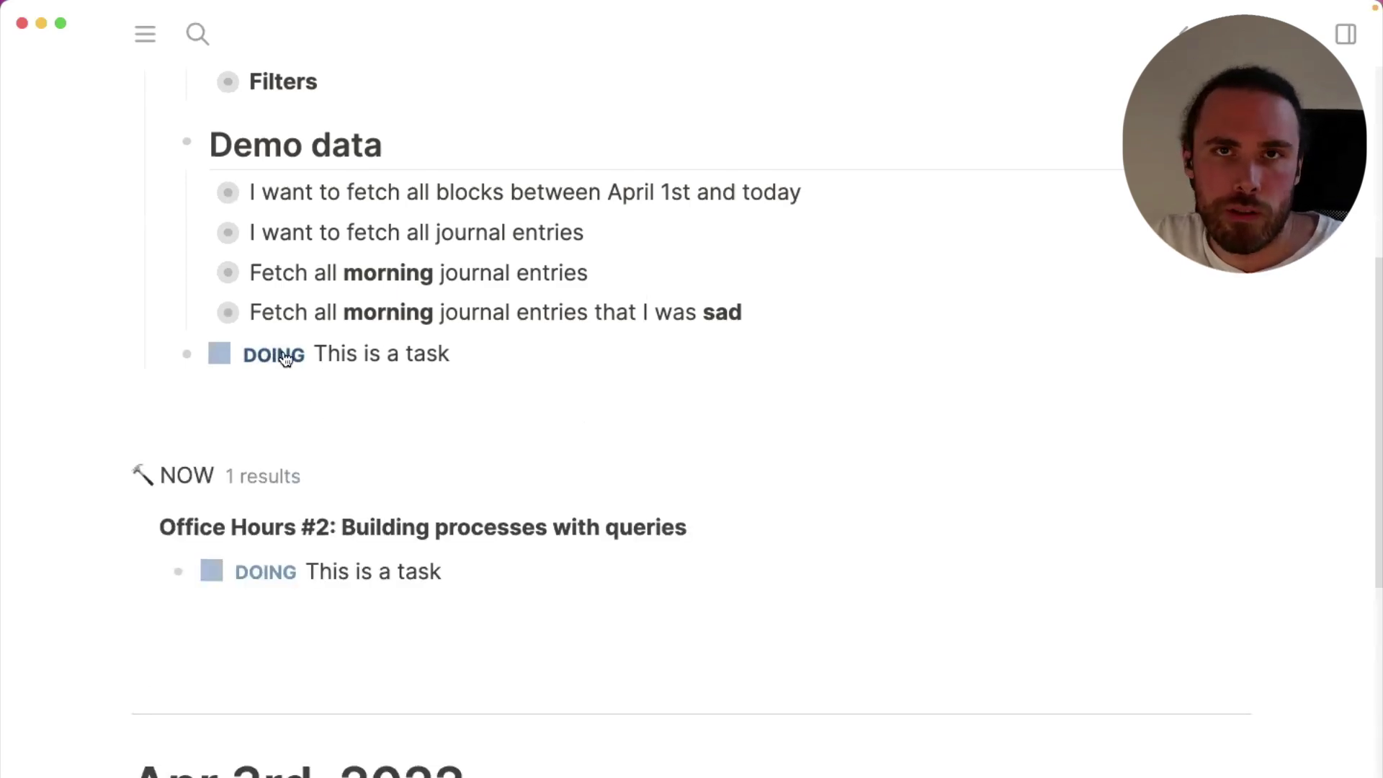
Insert the query (todo doing) in a new block below the task and look over its results
click(544, 356)
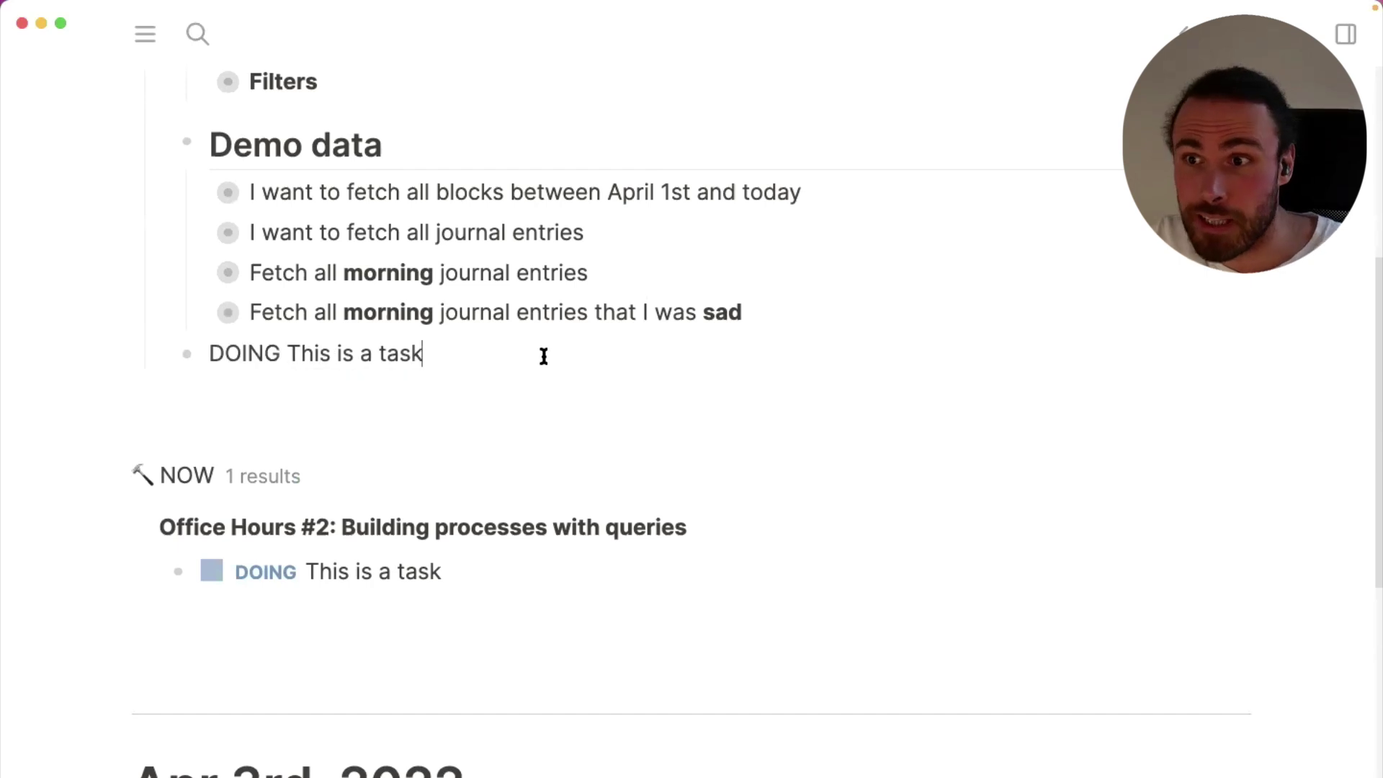
key(Return)
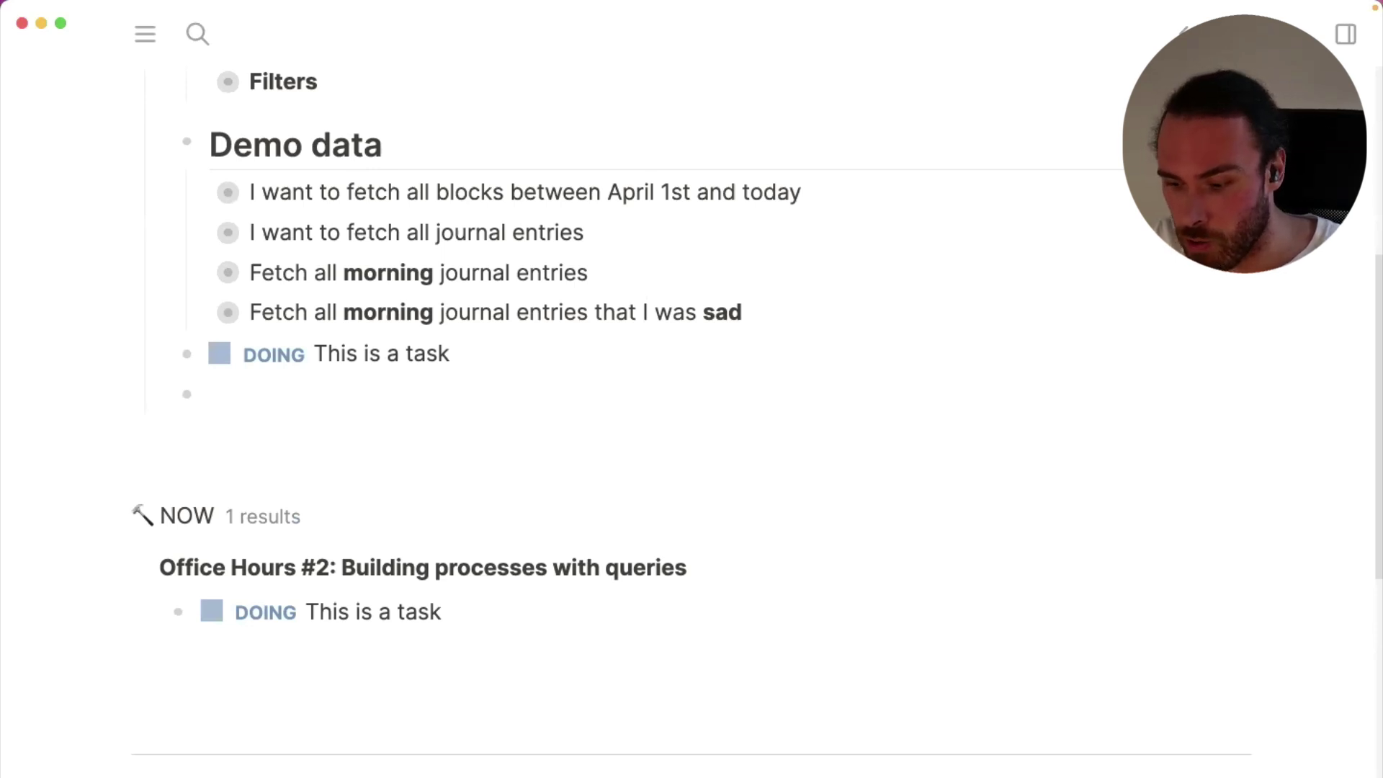
text(/query)
key(Return)
text((todo doui)}})
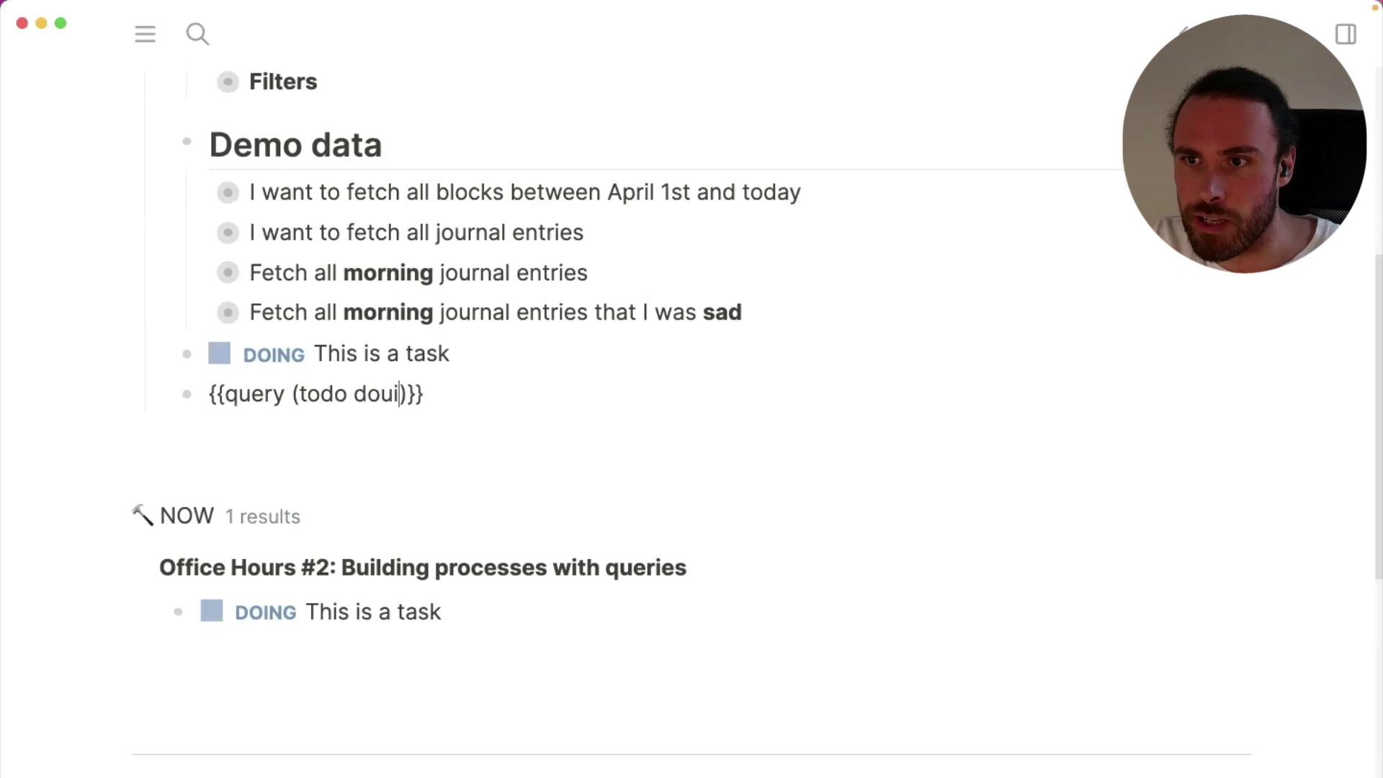
key(BackSpace)
text(ing)
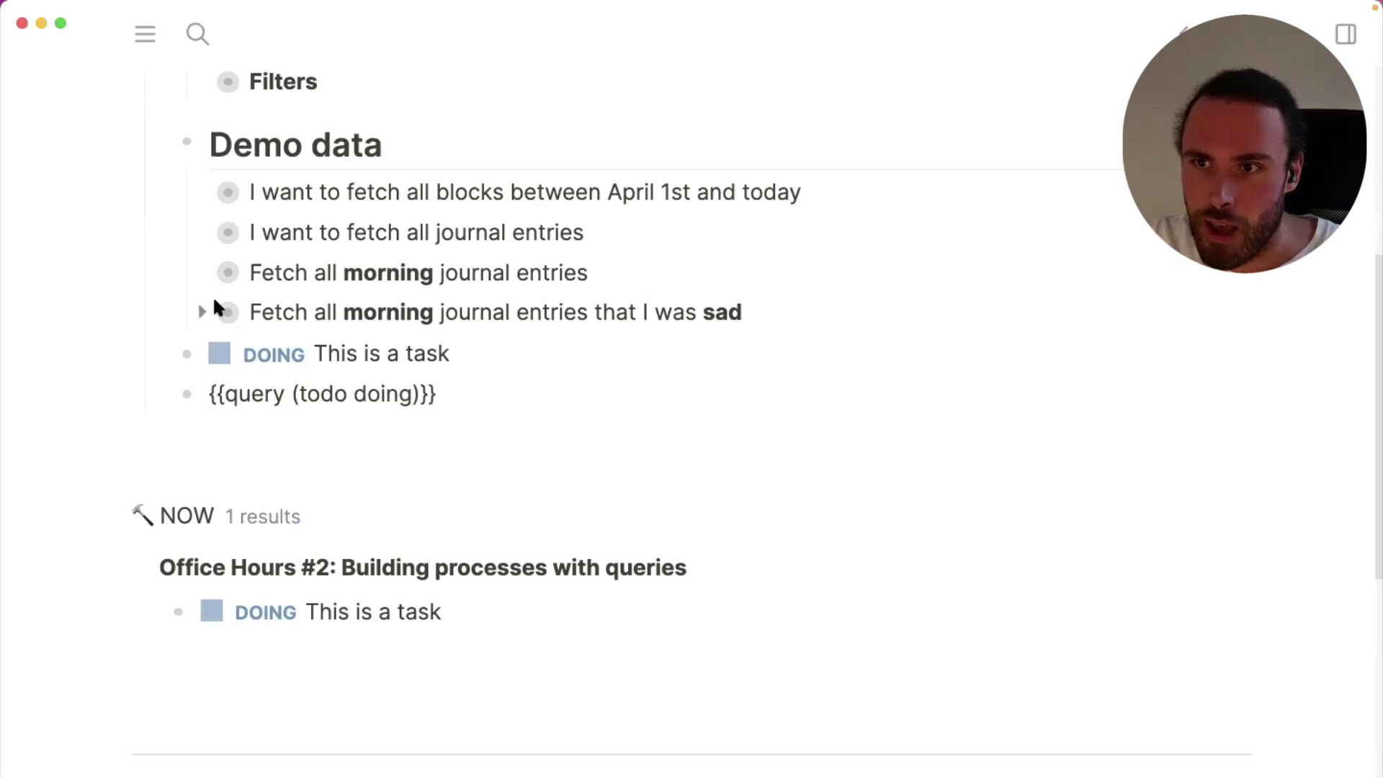
click(71, 349)
scroll(682, 620, down, 5)
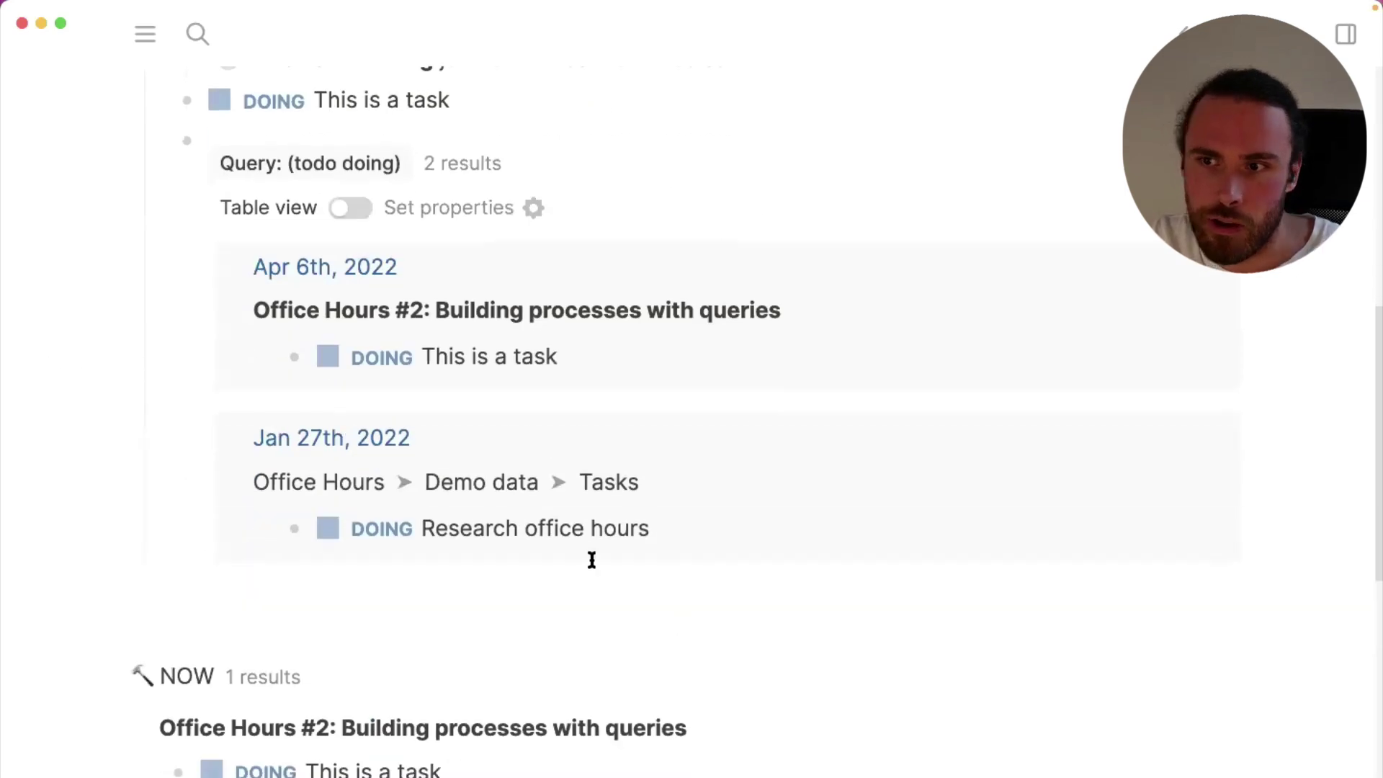
scroll(592, 559, up, 1)
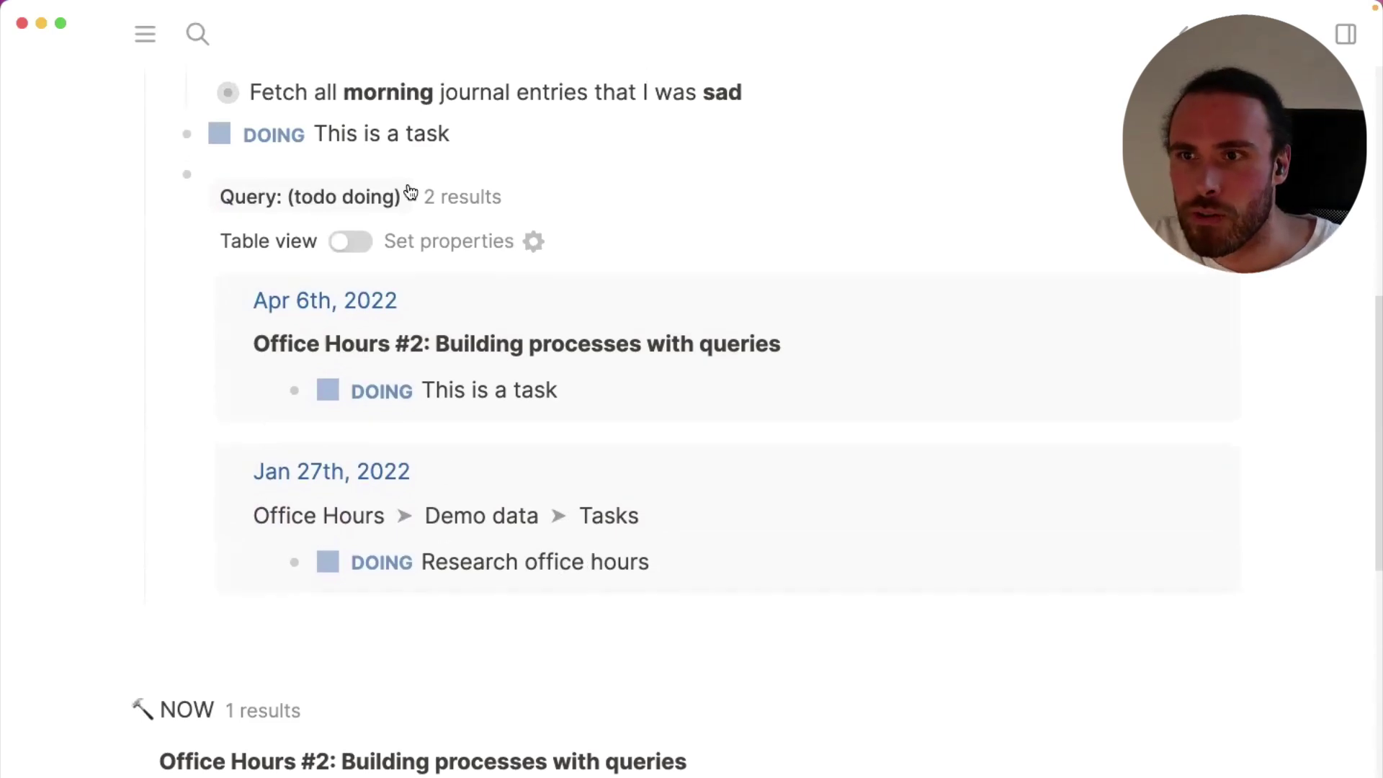
scroll(364, 205, up, 2)
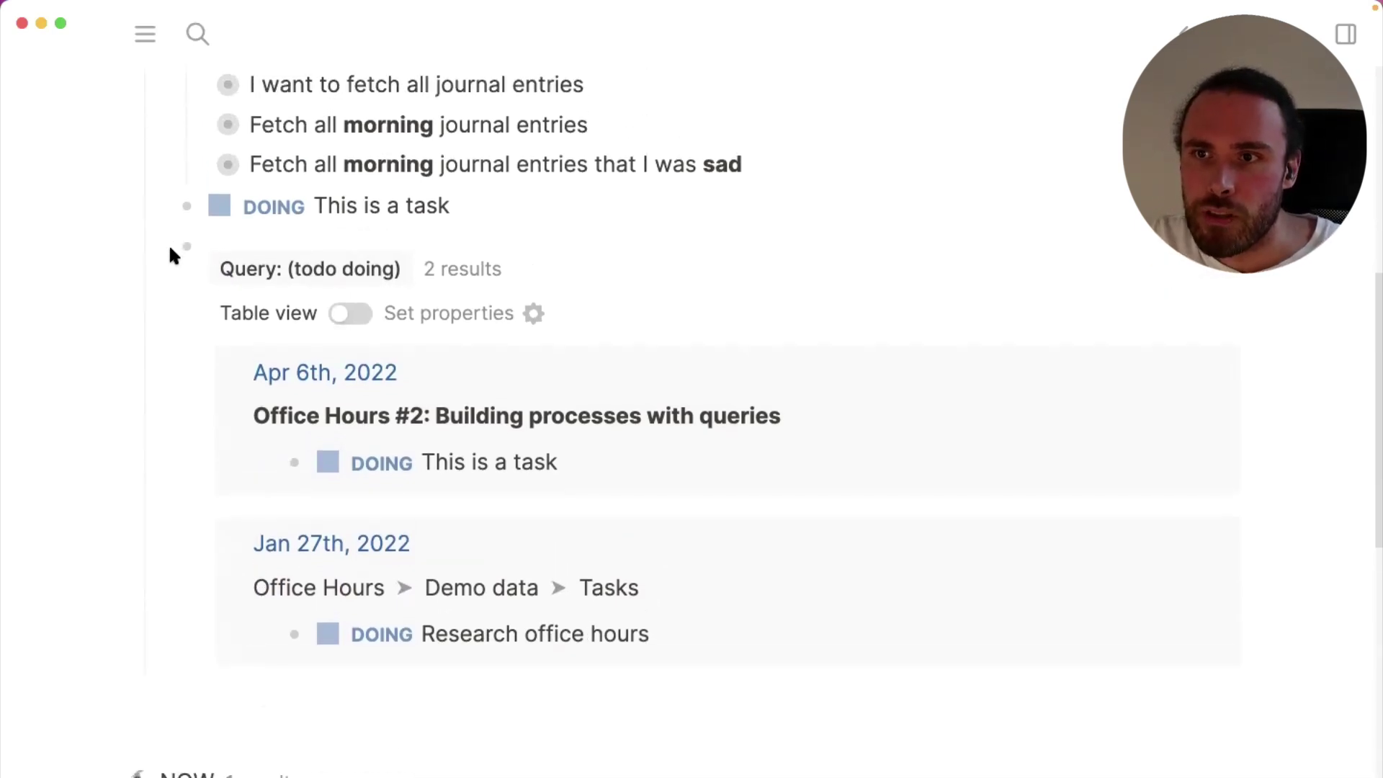
Delete the (todo doing) query block below the task
click(597, 190)
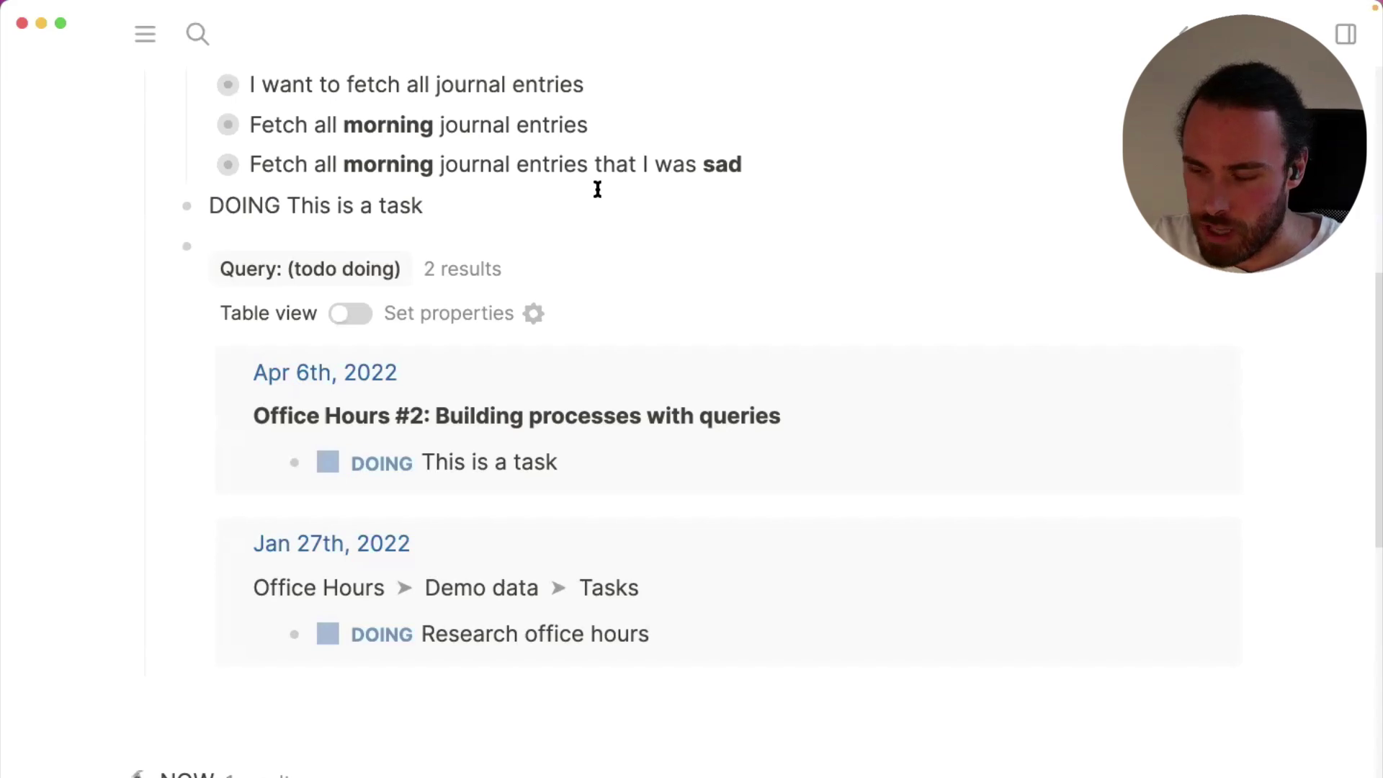
key(Down)
key(Escape)
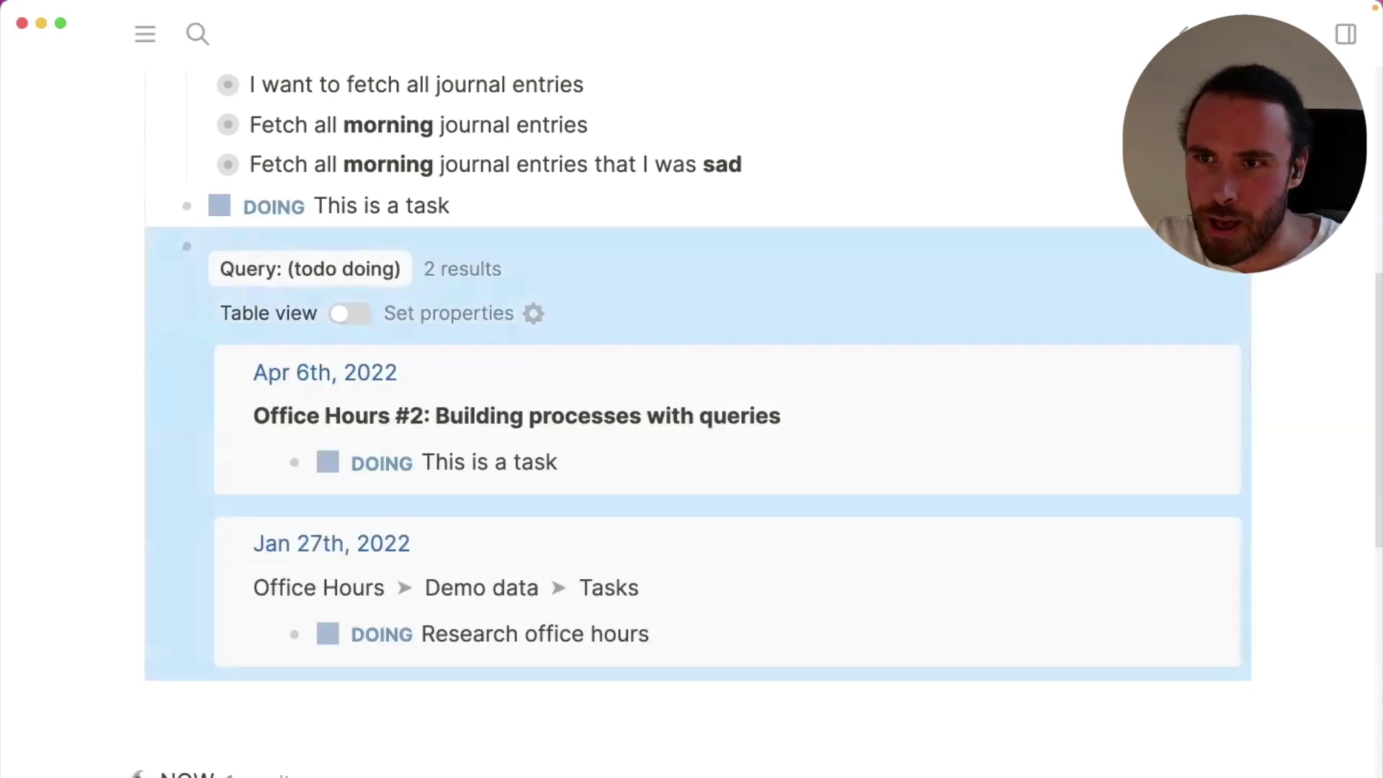
key(BackSpace)
click(52, 188)
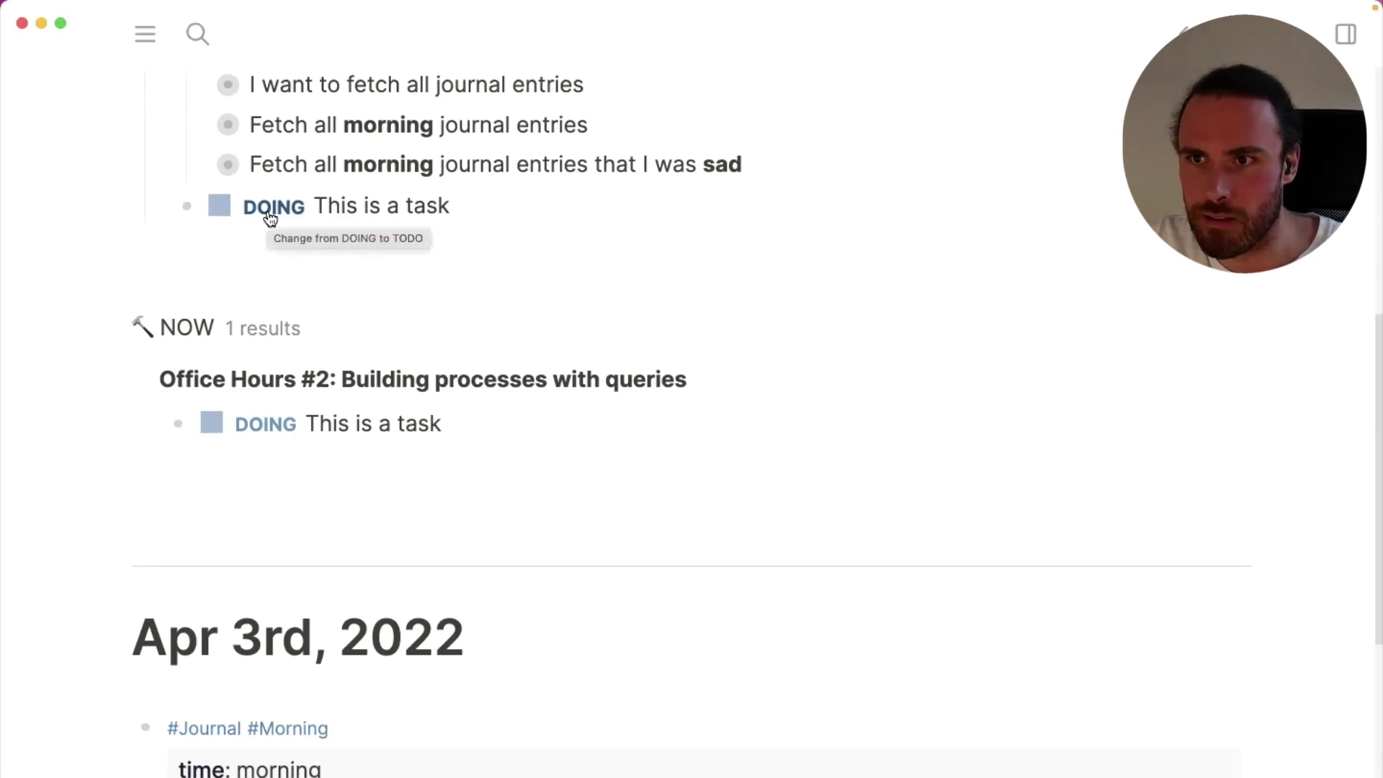
Expand the block about sad morning journal entries and switch its query results from table to list view
scroll(270, 217, up, 1)
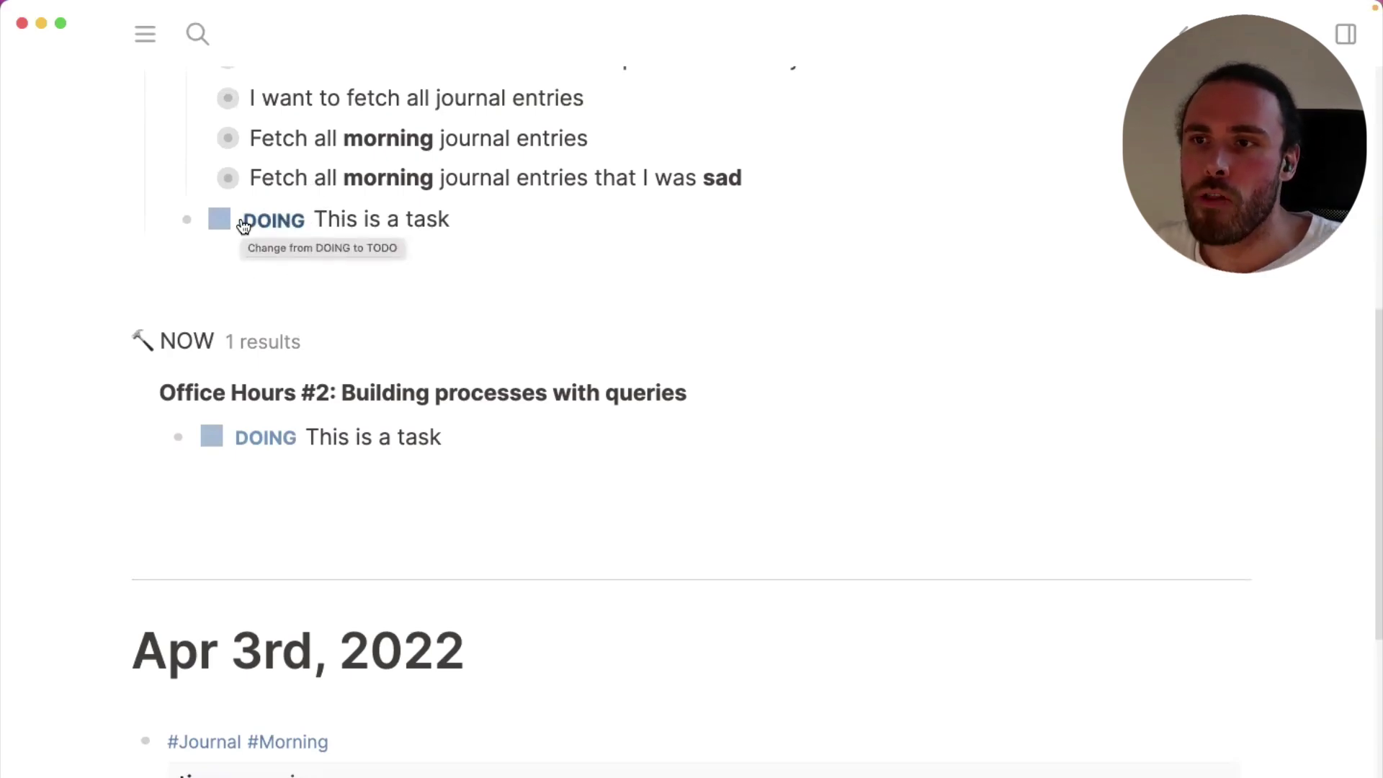
scroll(244, 226, up, 4)
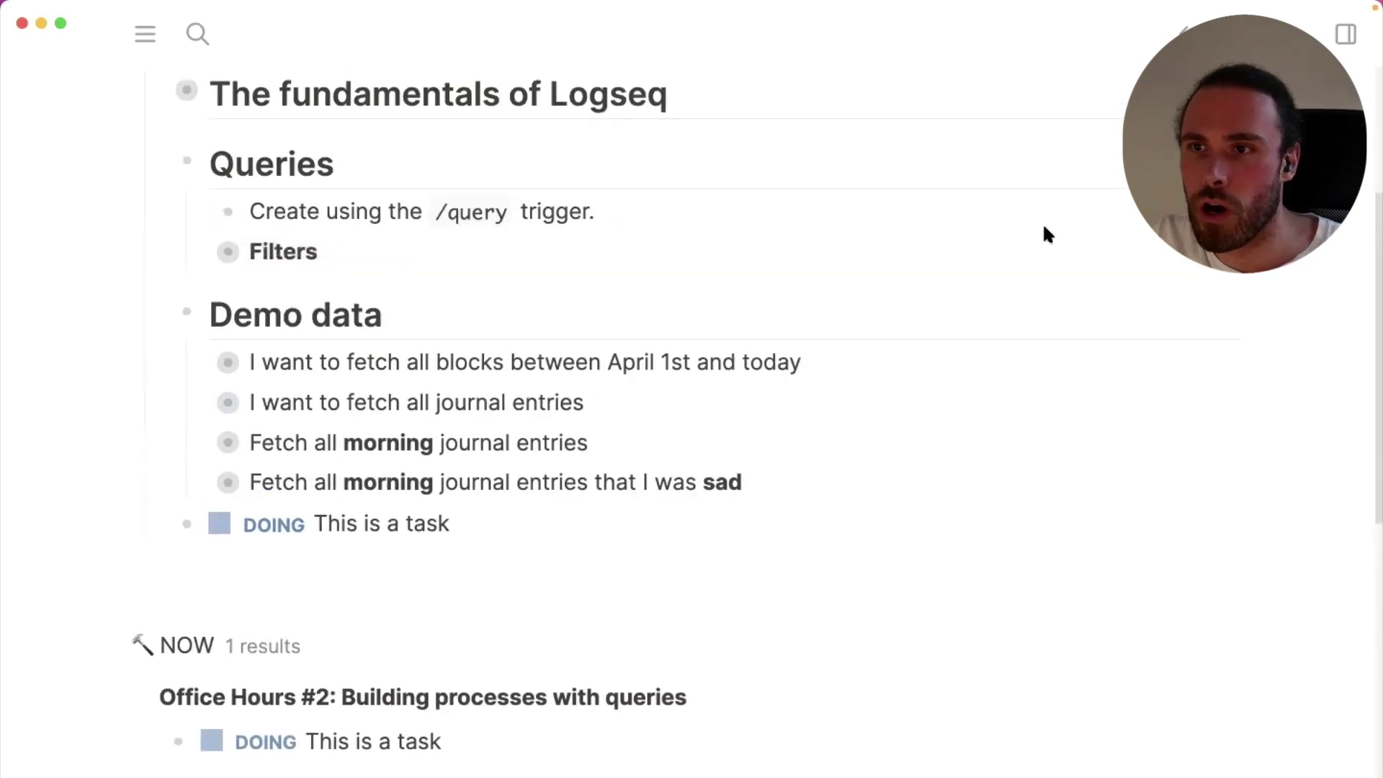
scroll(1043, 222, down, 2)
click(515, 336)
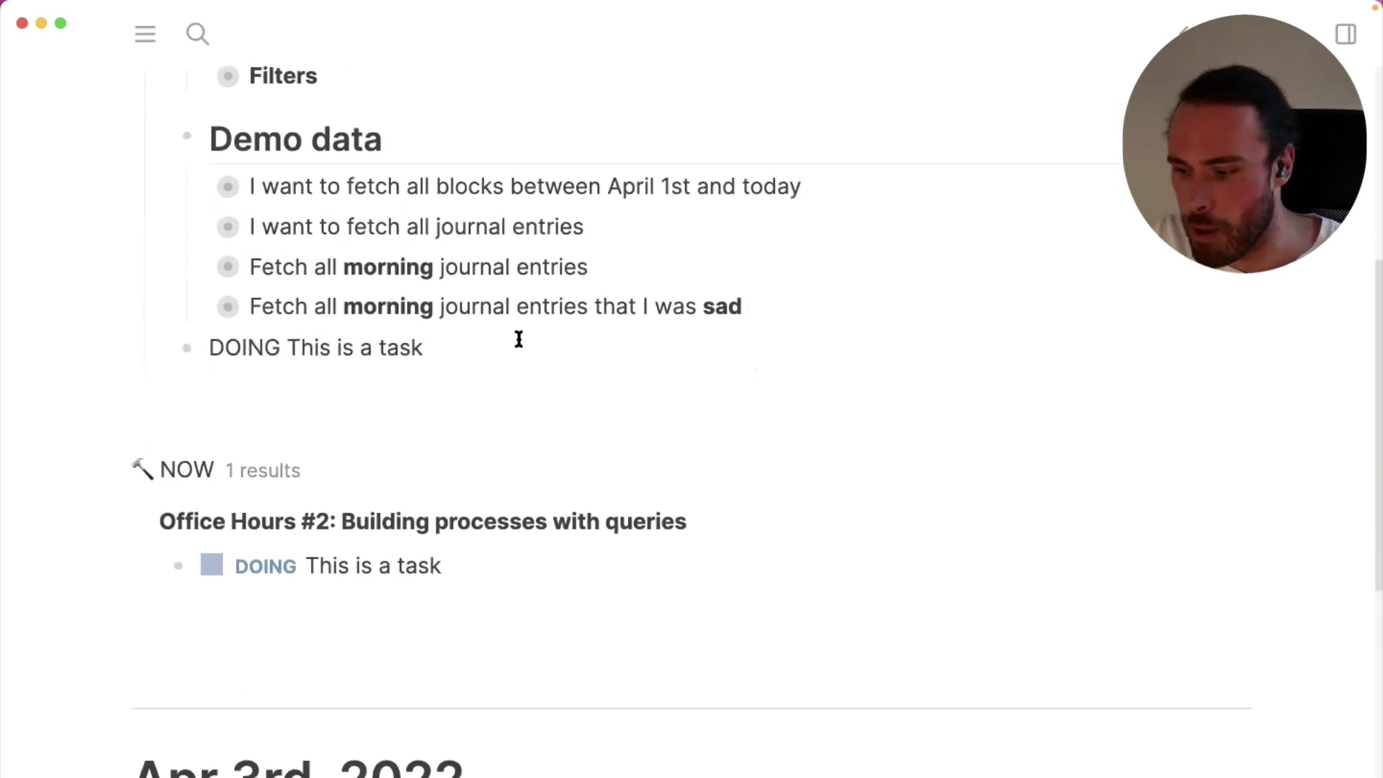
key(Return)
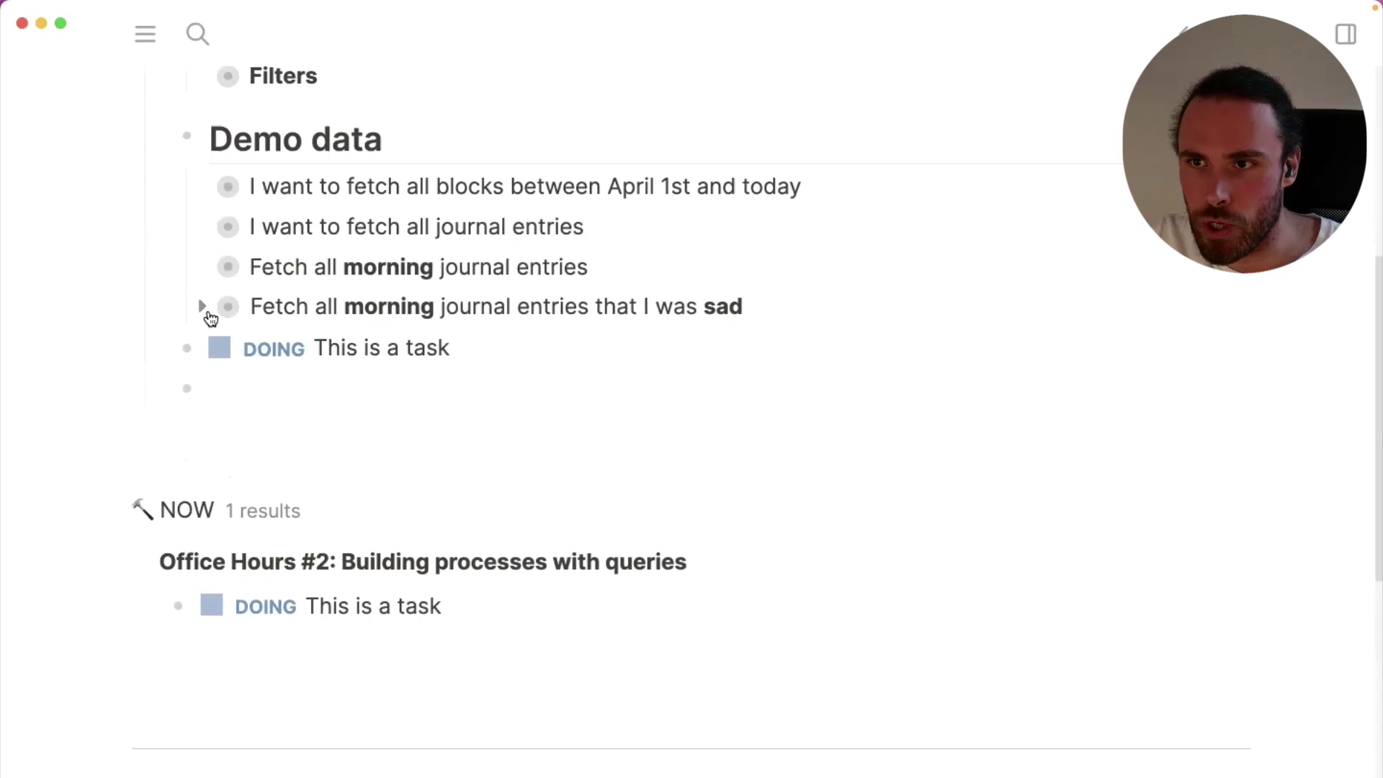
click(204, 308)
click(424, 447)
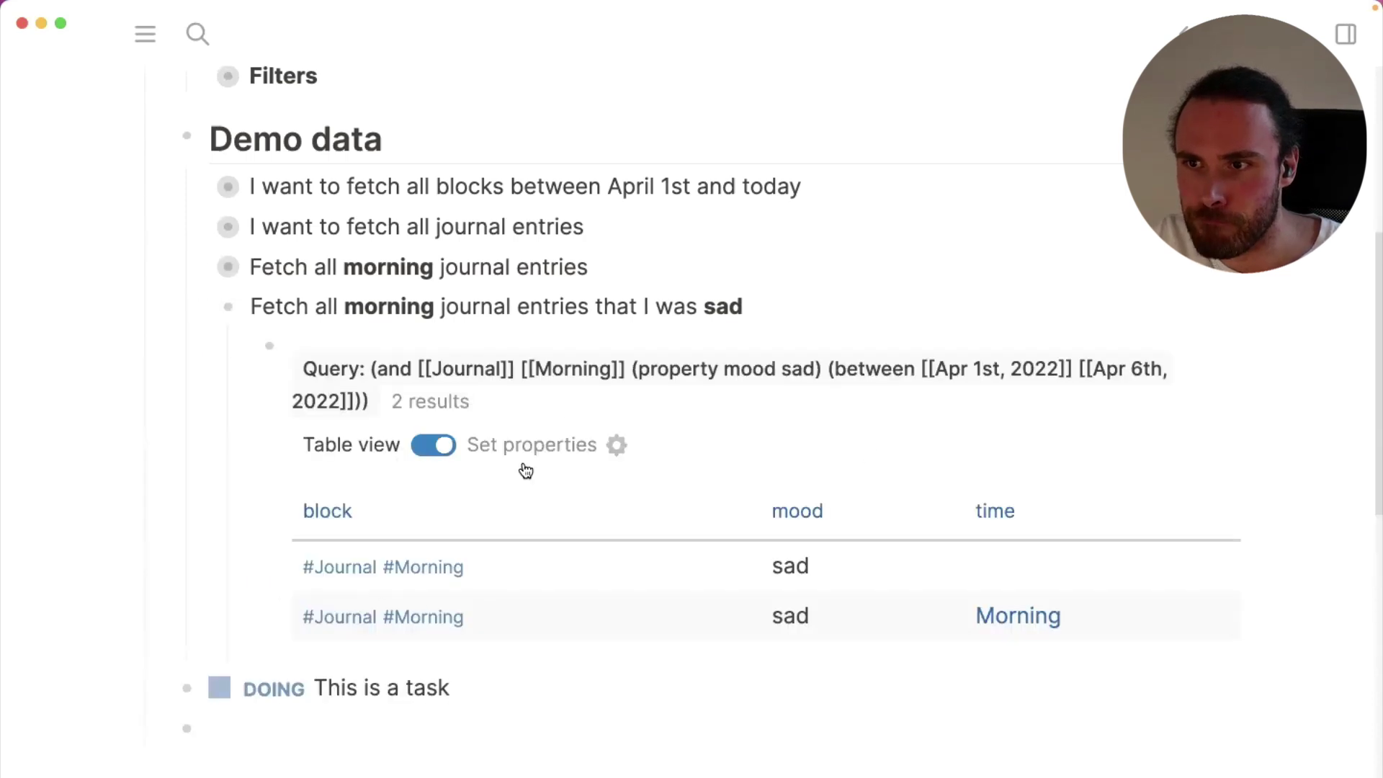
Extend the time property of the Apr 3rd, 2022 journal entry in the query results to "morning | evening"
scroll(618, 453, down, 3)
click(614, 346)
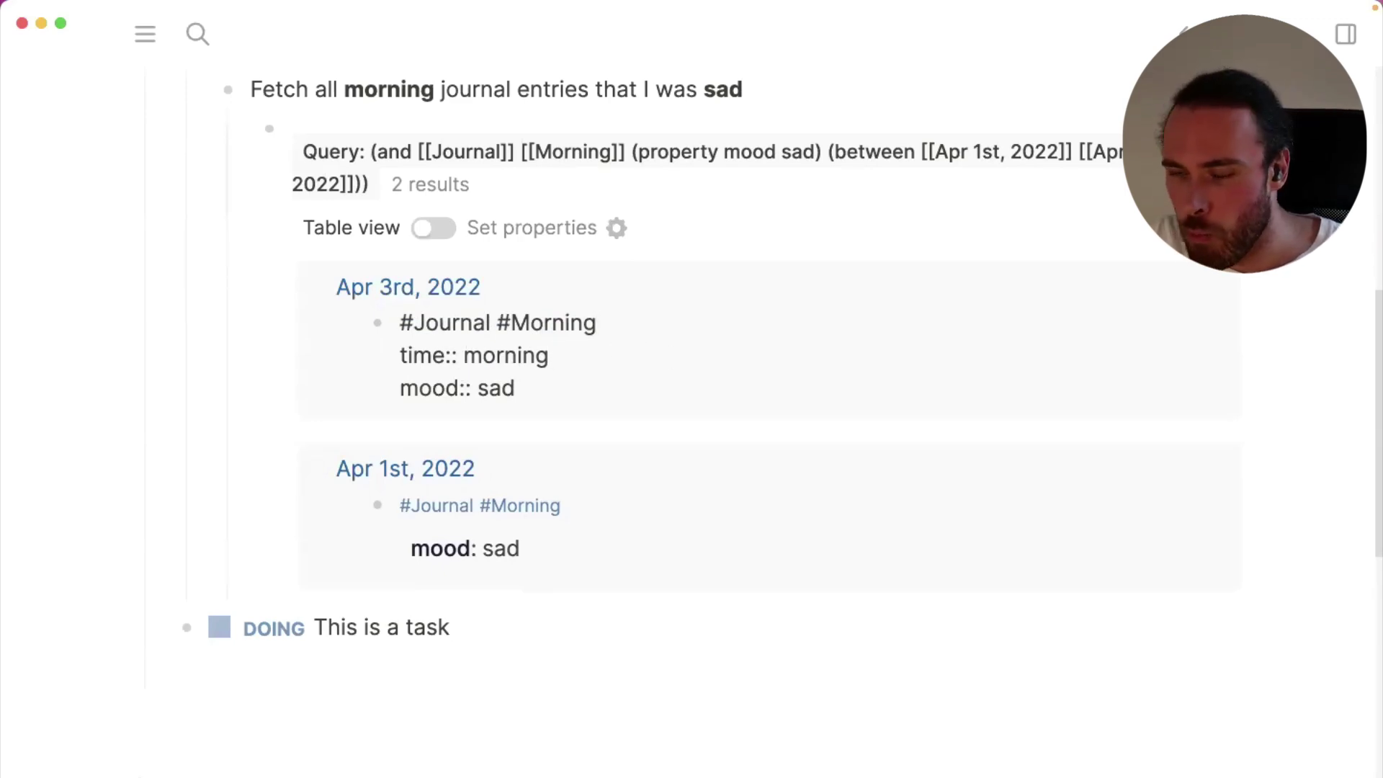
text(| evening)
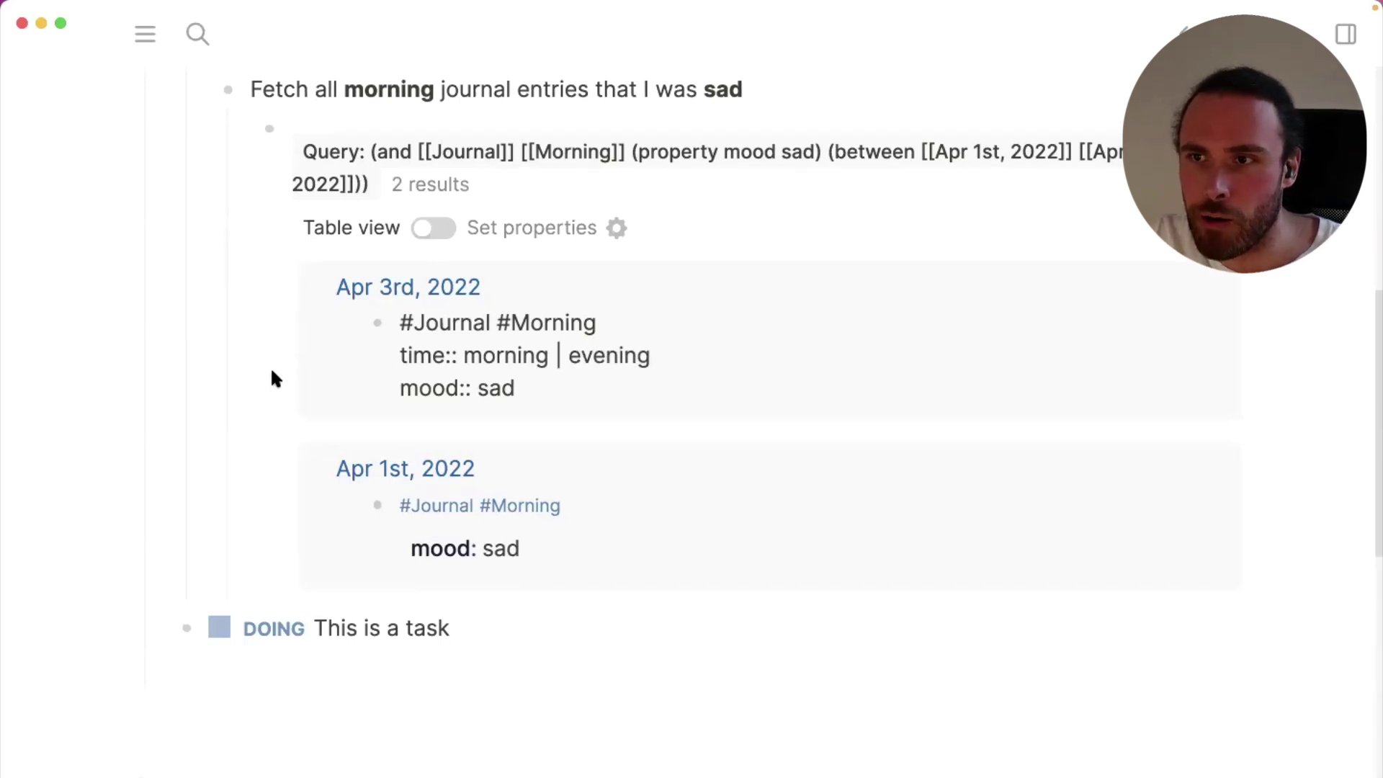
click(1337, 378)
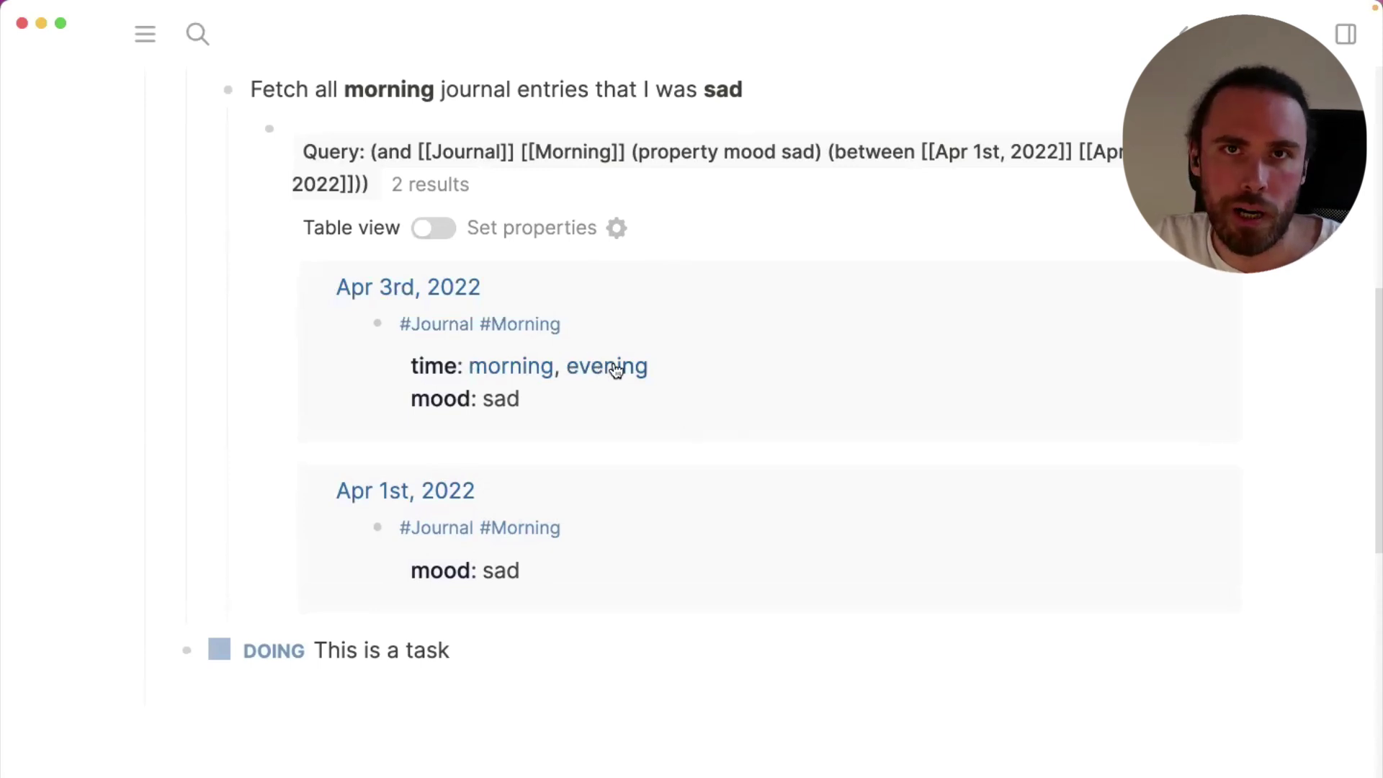